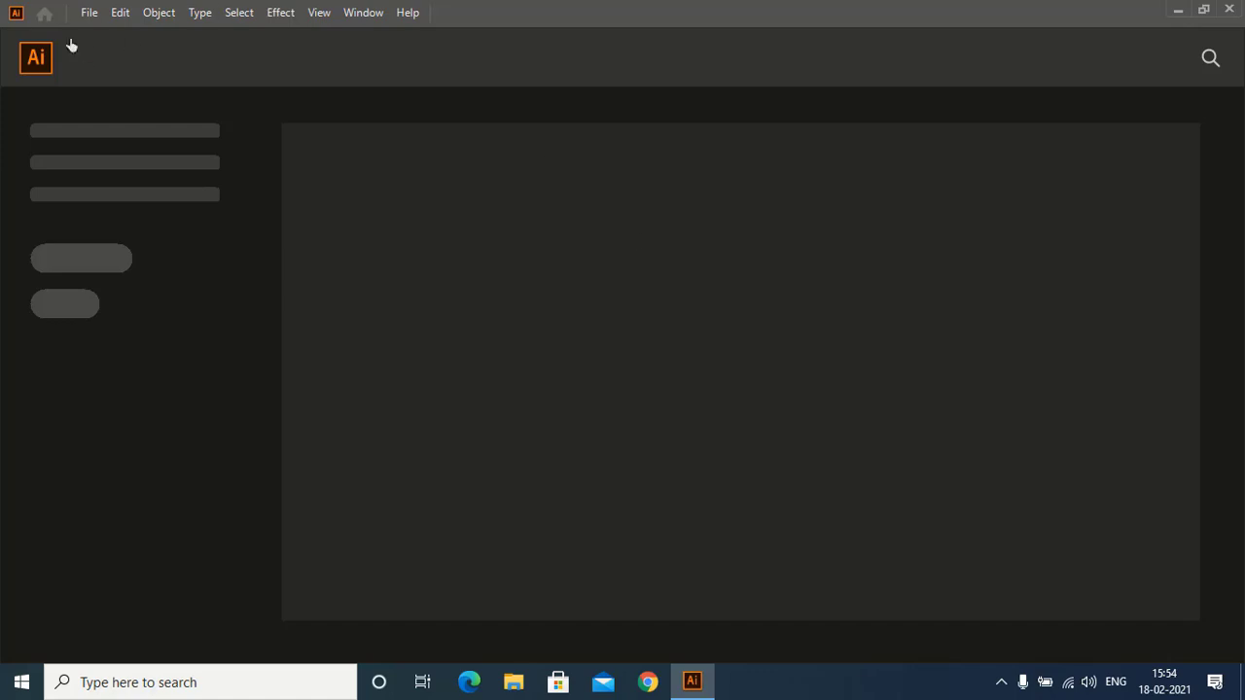
Create a new document from the Web-Large preset at 1920 x 1080 px.
click(88, 12)
click(134, 37)
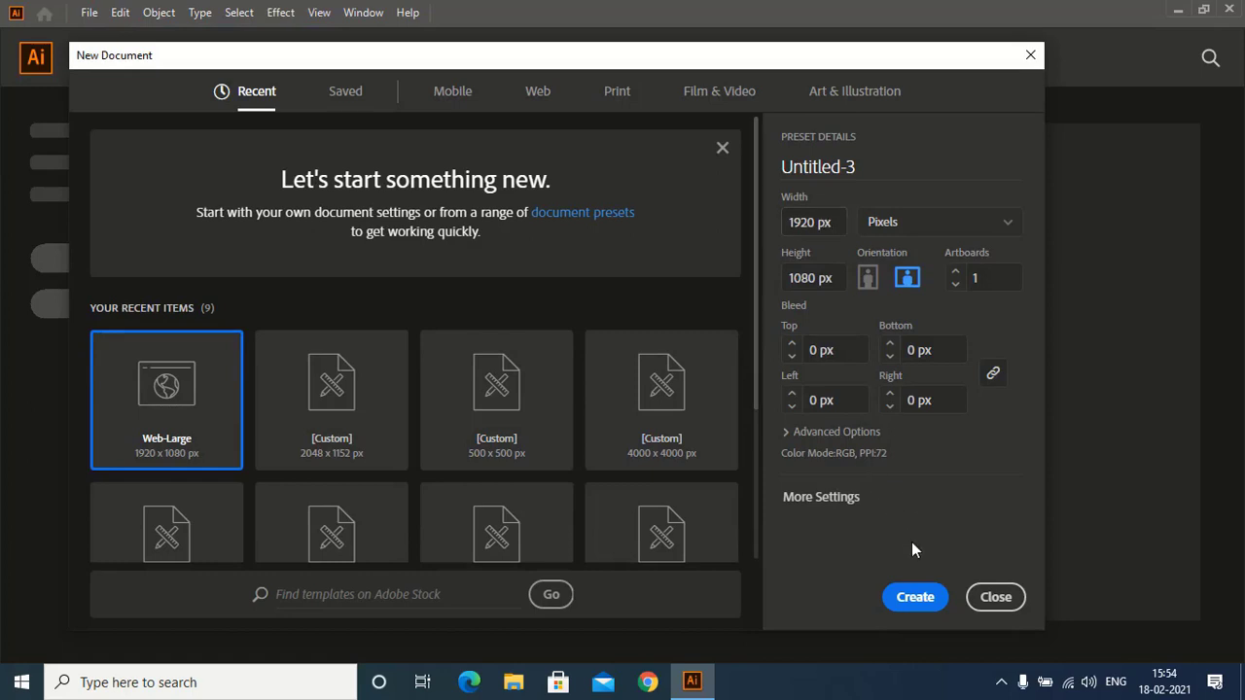
click(915, 597)
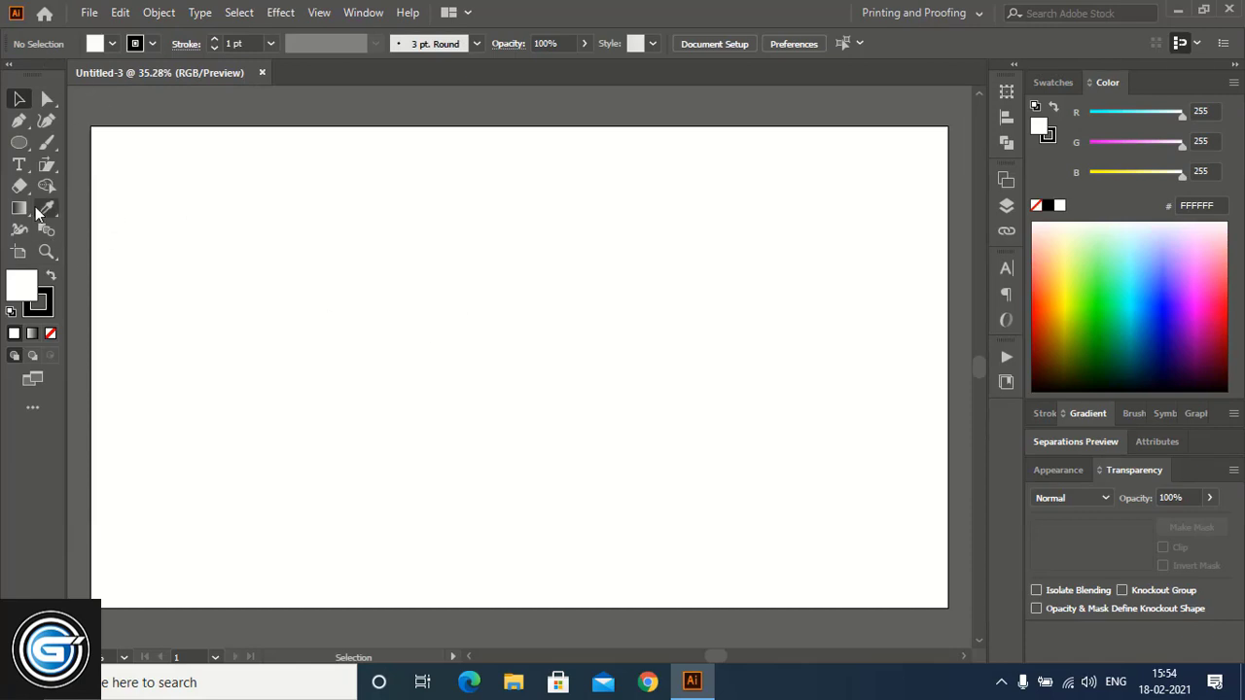
Draw a wide horizontal ellipse across the middle of the artboard with the Ellipse tool, and deselect it.
click(19, 142)
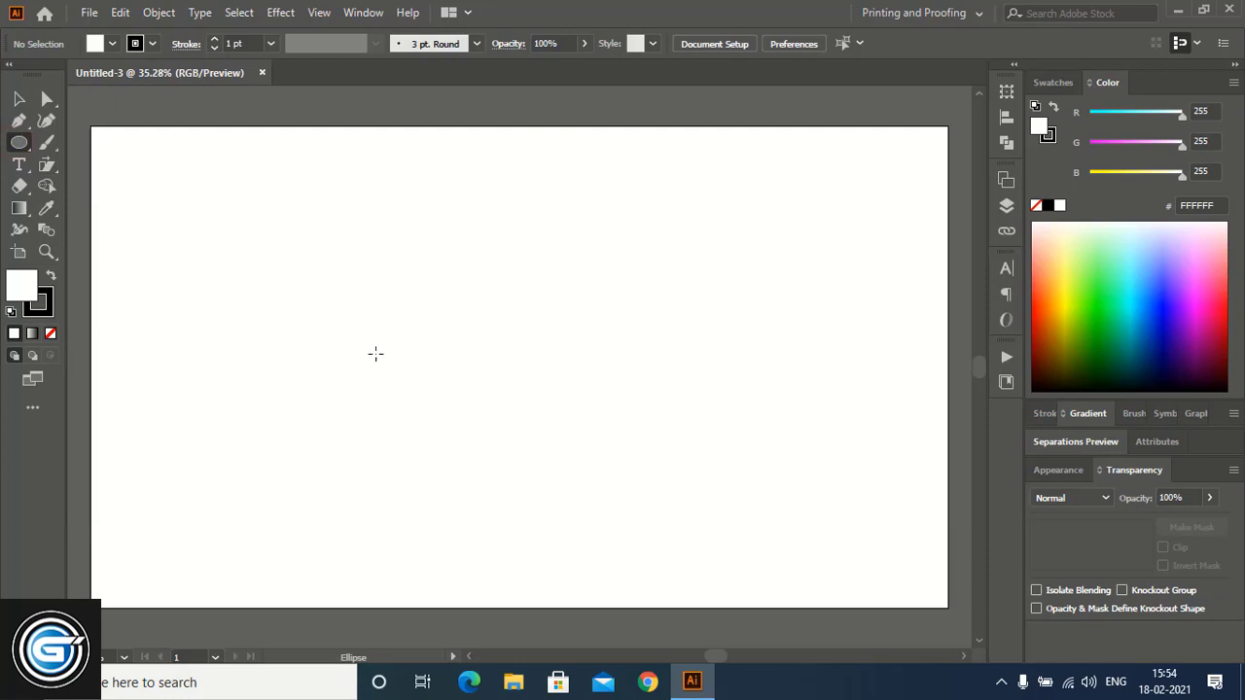
mouse_move(298, 239)
mouse_down()
mouse_move(494, 391)
mouse_move(840, 473)
mouse_up()
click(18, 98)
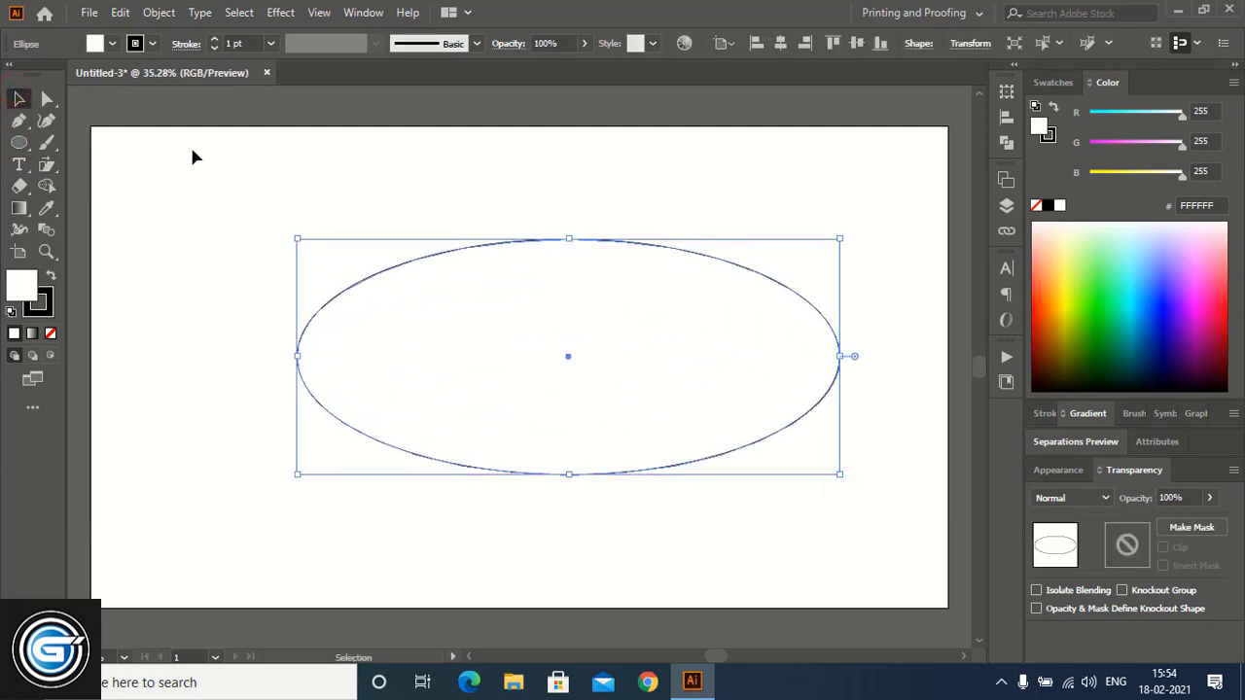
click(191, 146)
Add the text "SlicK" above the ellipse at a font size of 100 pt.
click(19, 165)
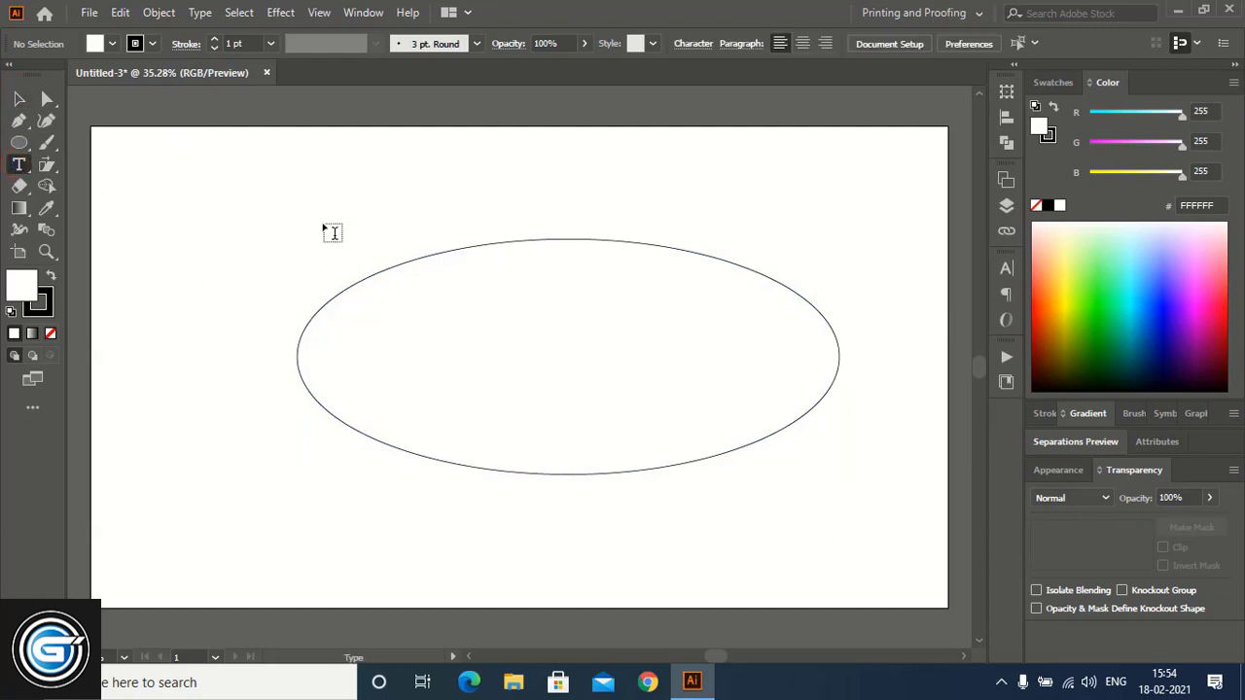
click(324, 222)
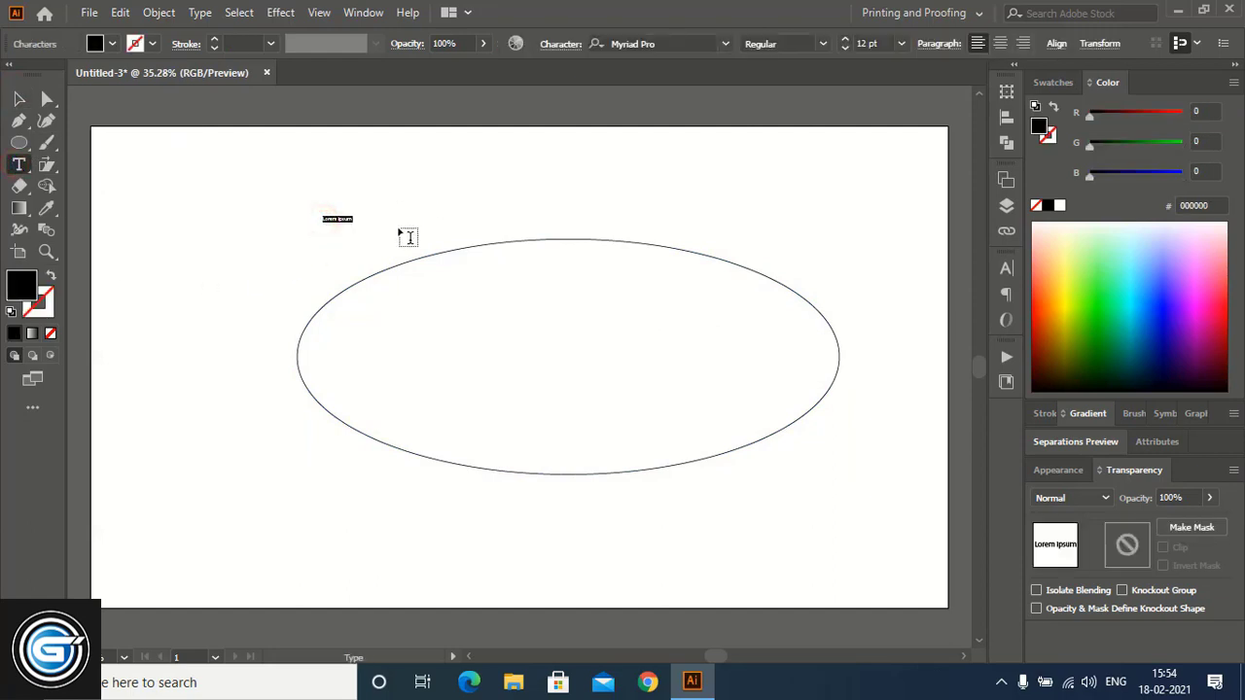
click(875, 43)
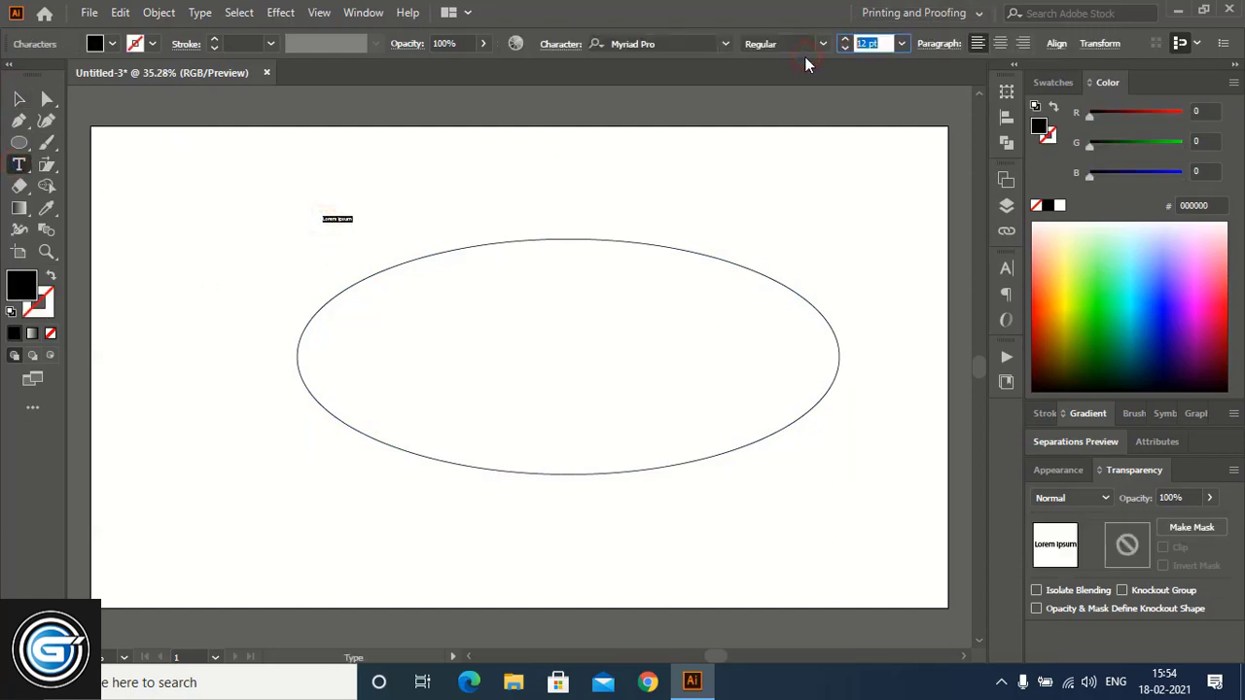
text(100)
key(Return)
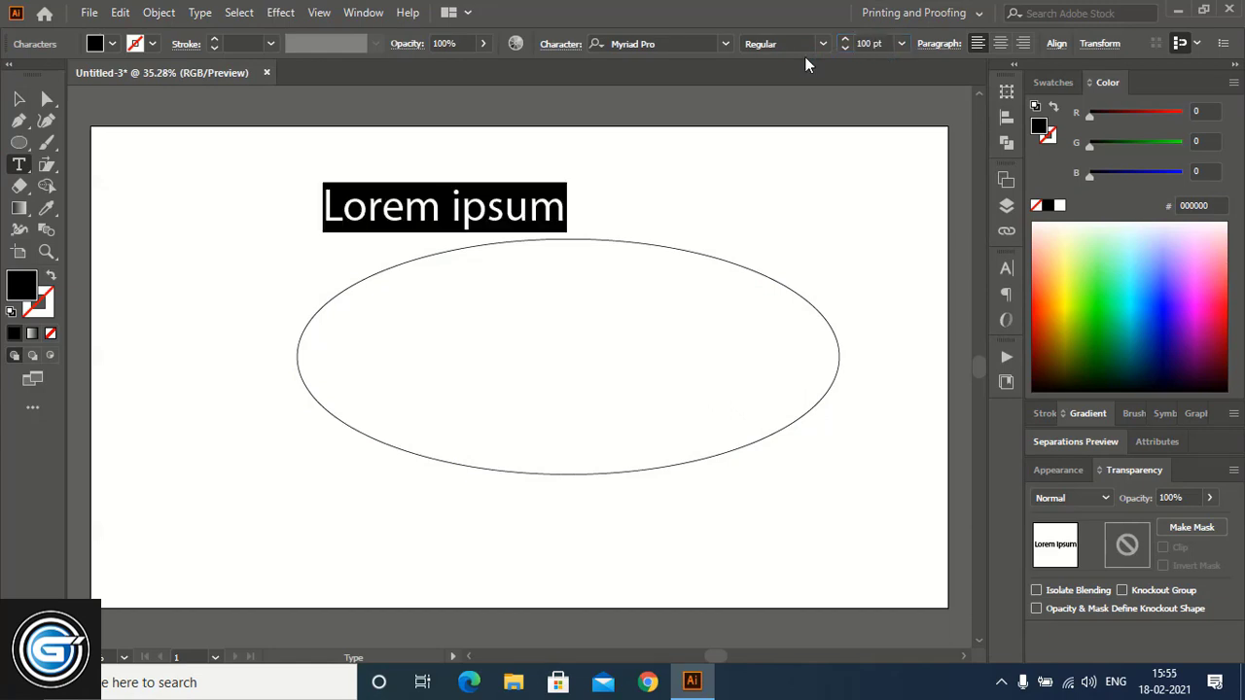
text(Slic)
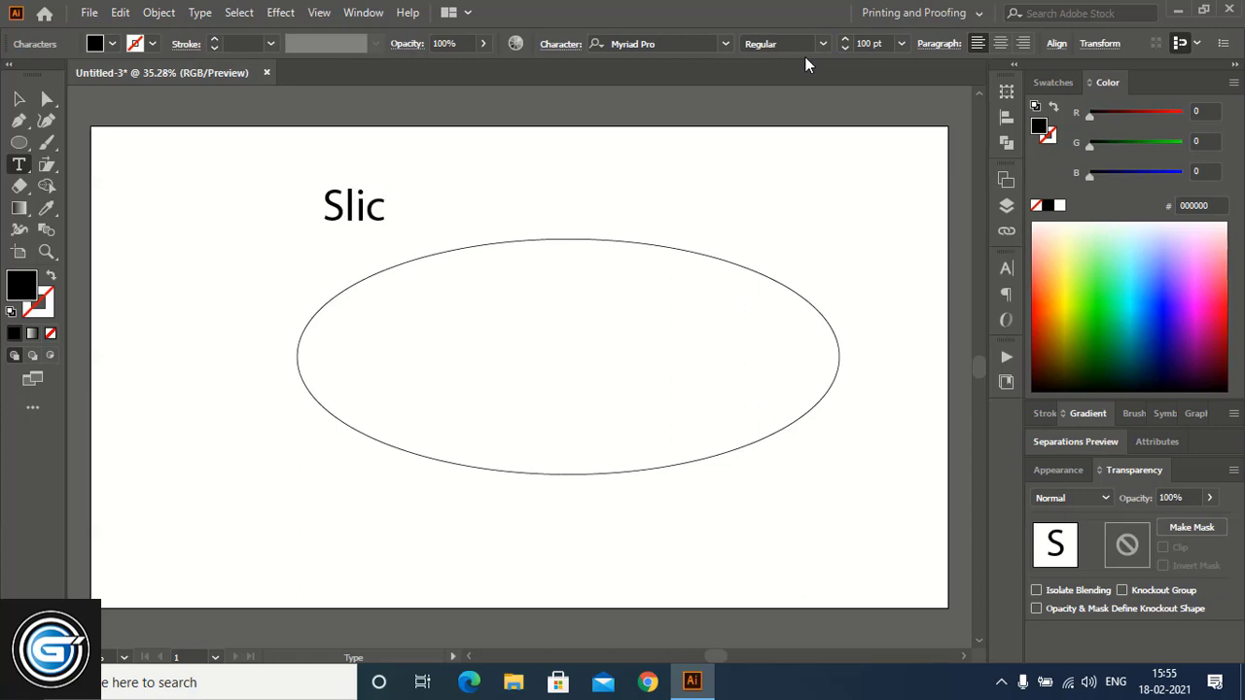
text(K)
Enlarge the "SlicK" text to about 322 pt and move it inside the ellipse.
click(20, 99)
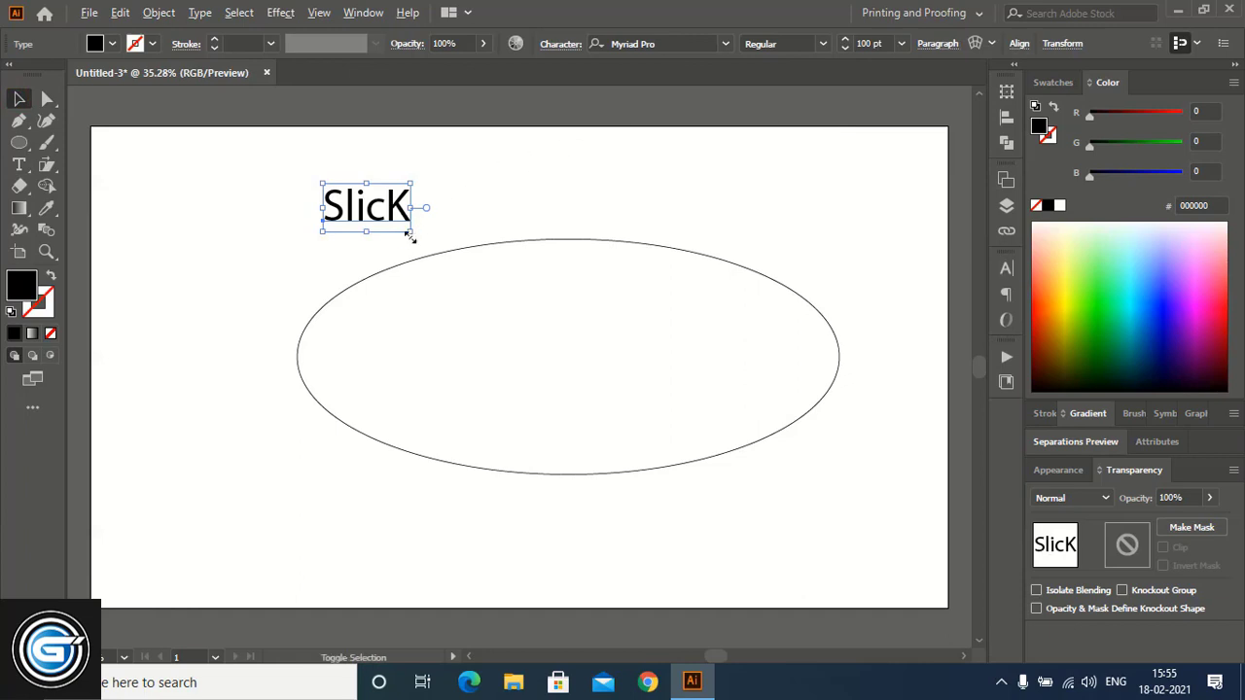
drag(411, 232, 509, 300)
drag(444, 193, 630, 342)
Set the "SlicK" text's font to Xolonium and shift the word slightly left within the ellipse.
click(698, 42)
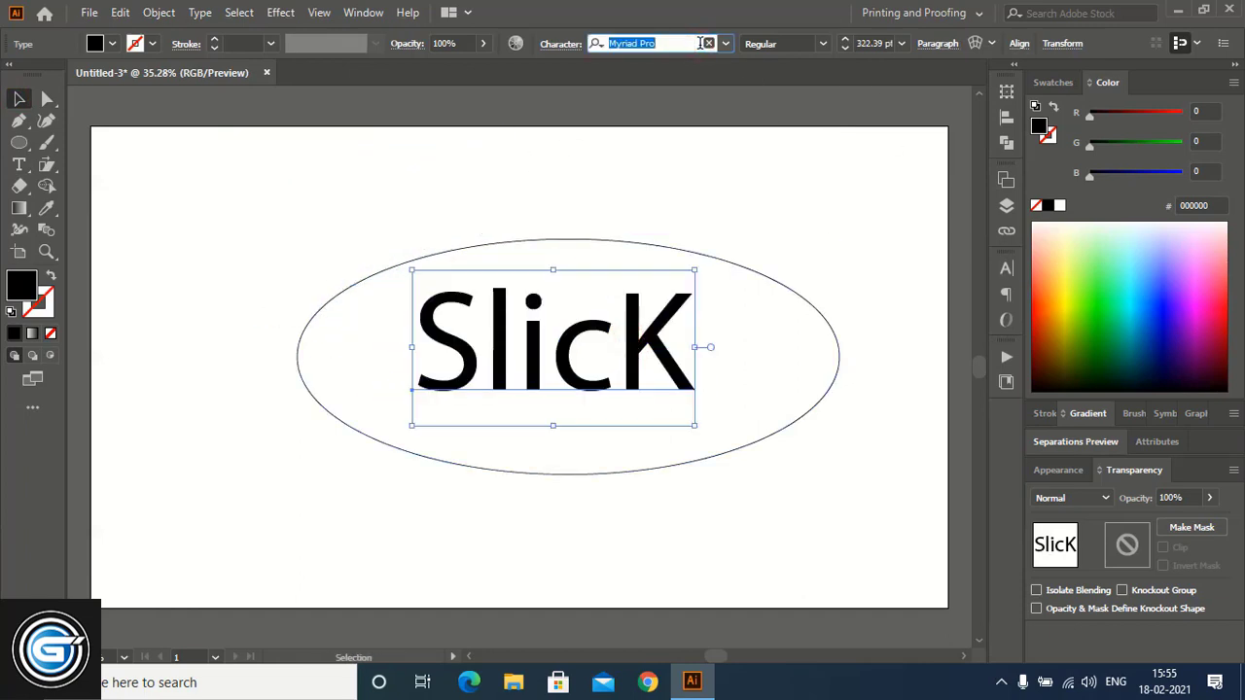
click(726, 44)
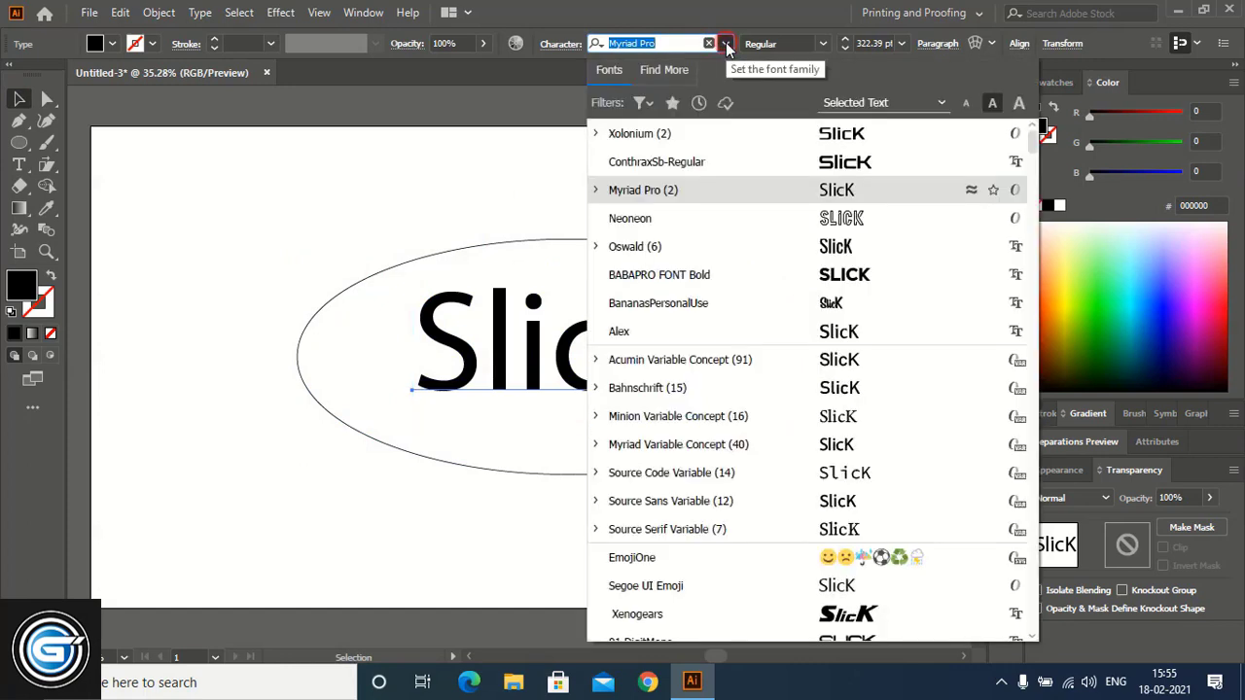
click(816, 143)
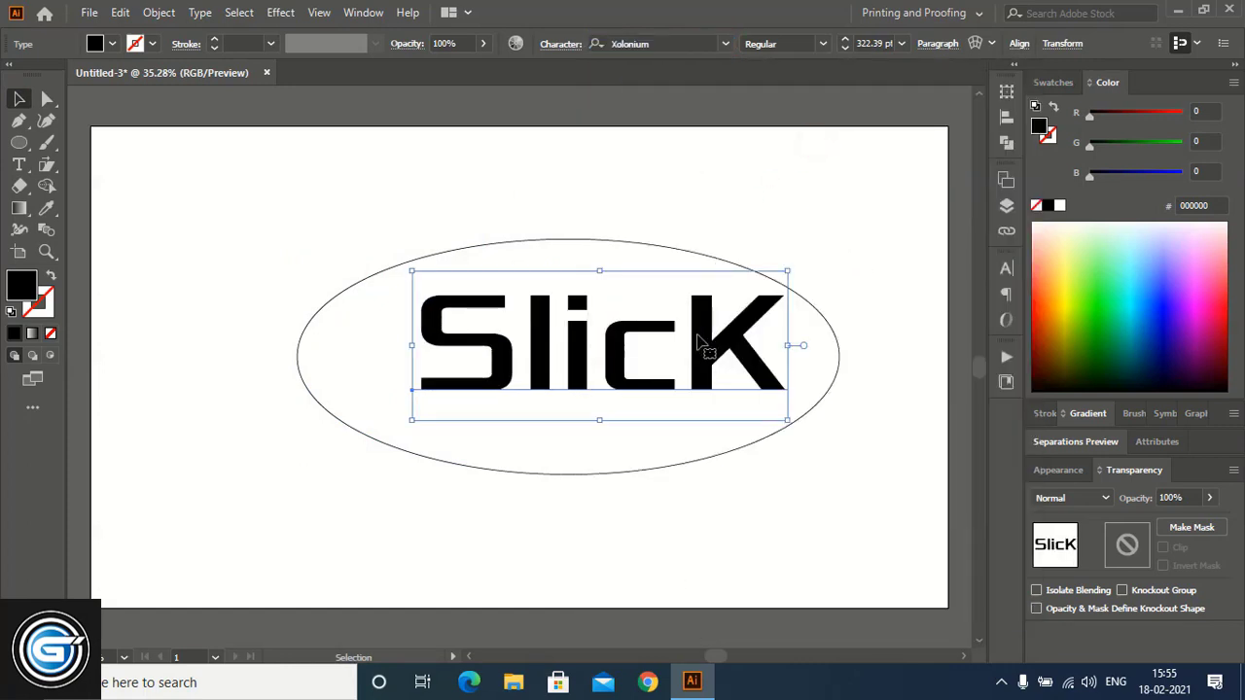
drag(697, 340, 645, 340)
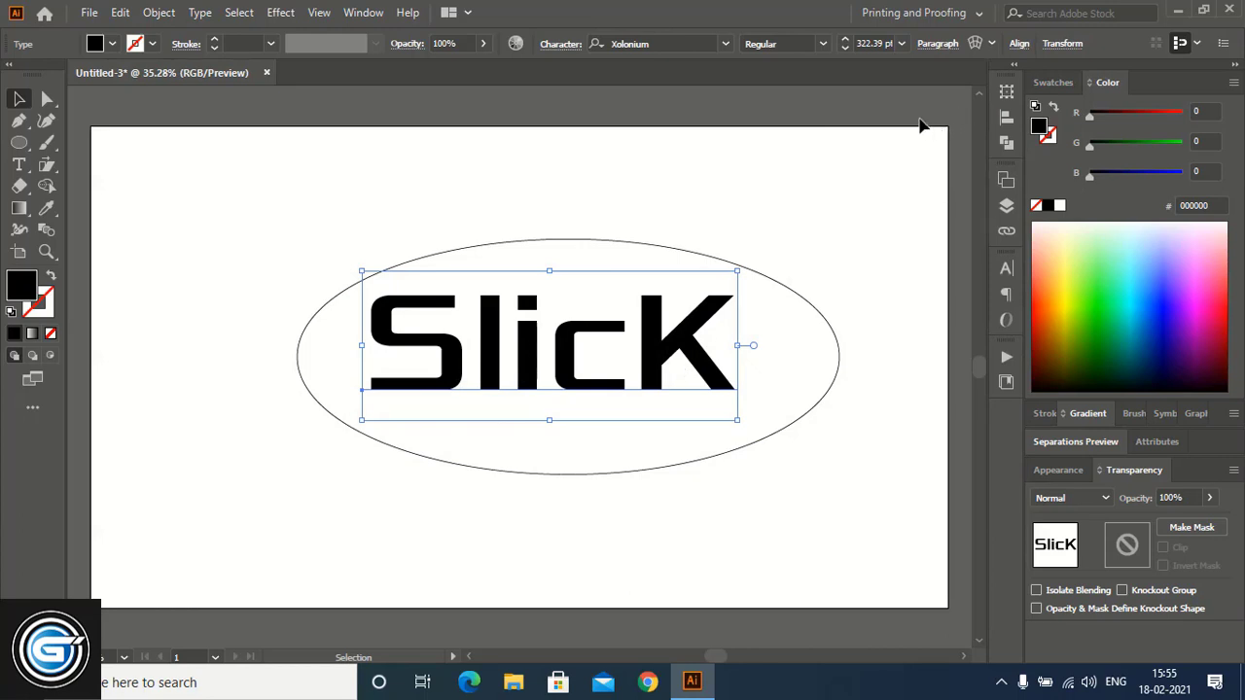
Try the Bold style on the "SlicK" text and set it back to Regular.
click(823, 44)
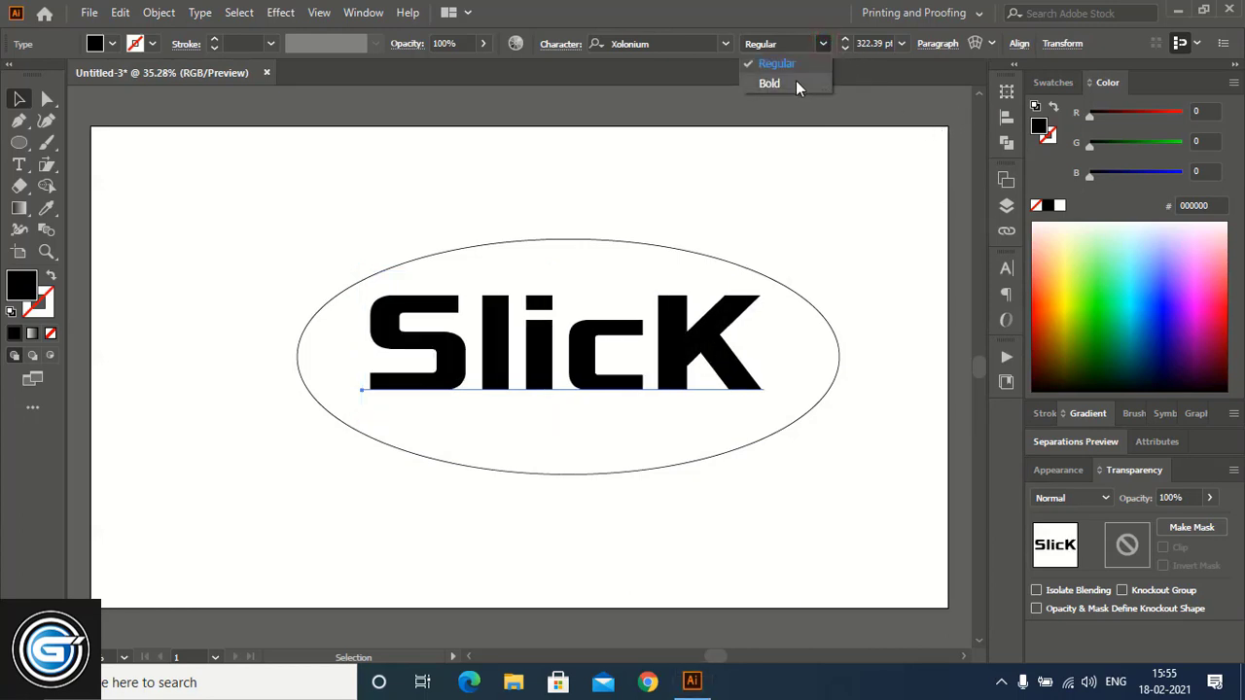
click(795, 79)
click(823, 44)
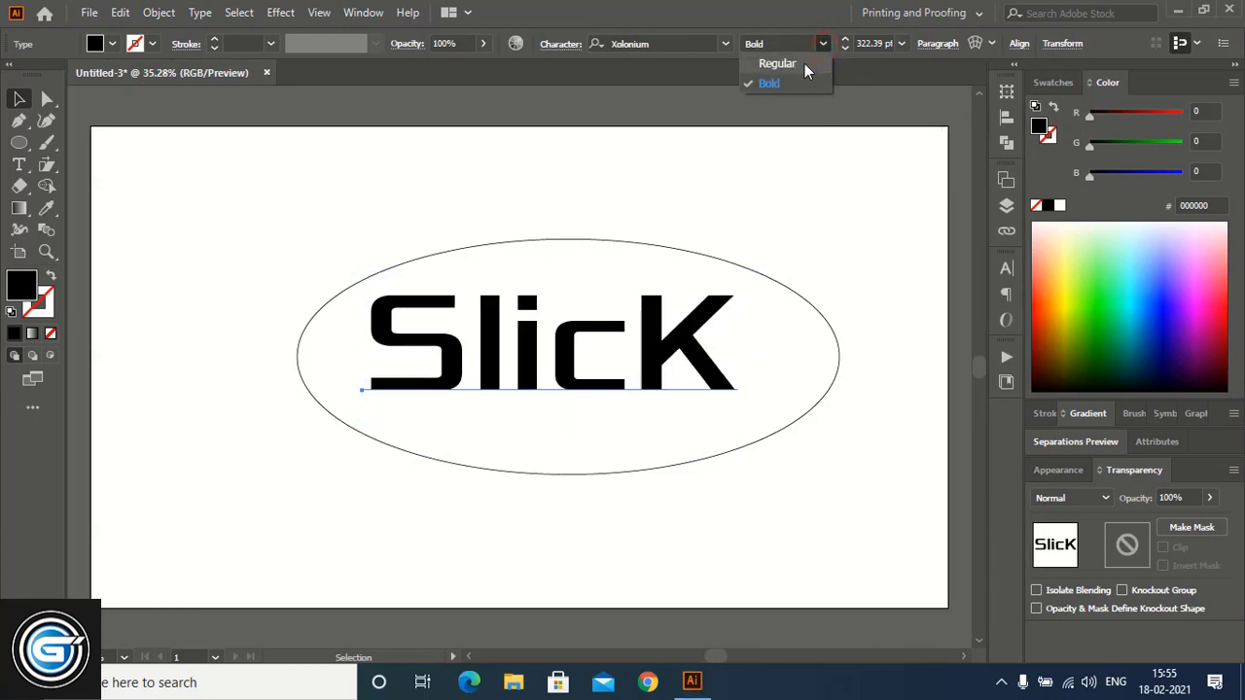
click(804, 65)
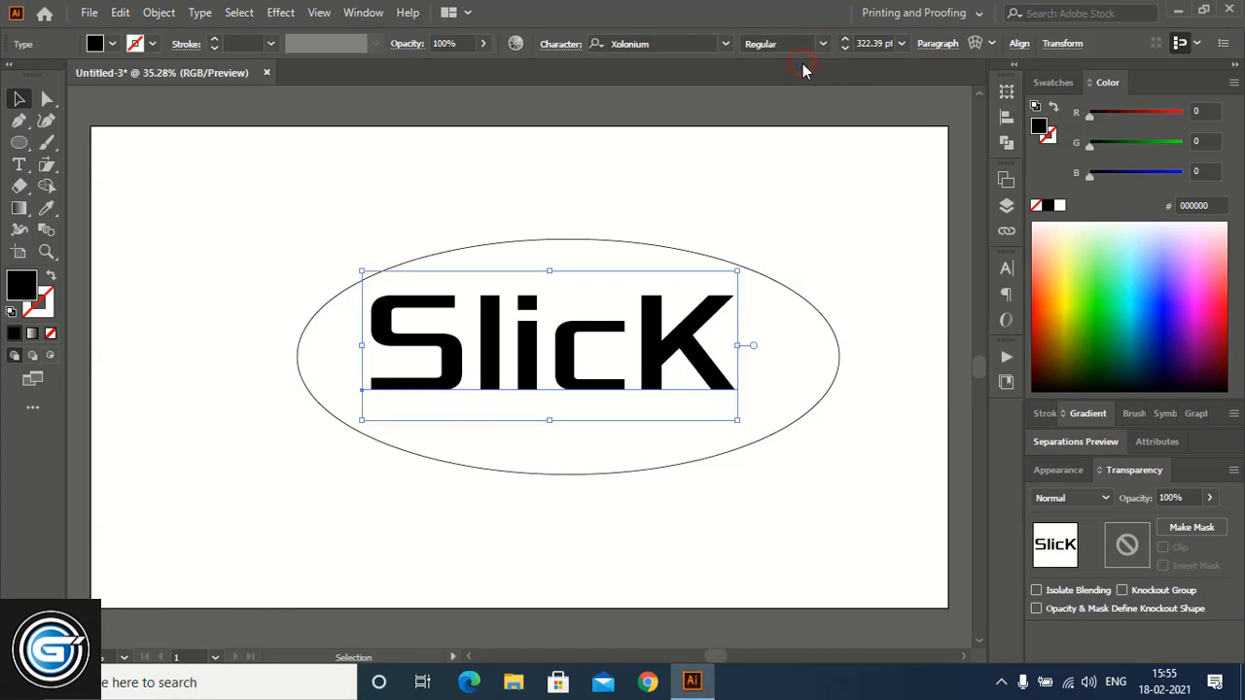
Tighten the tracking of the "SlicK" text to about -40.
click(1006, 269)
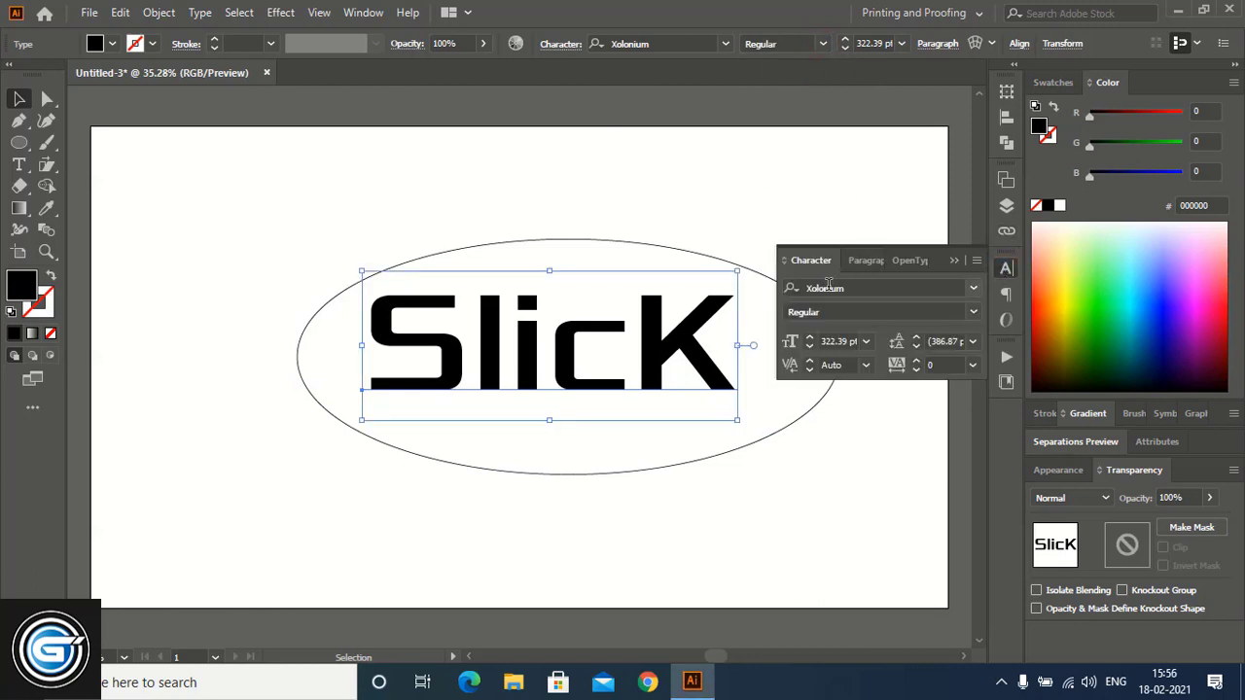
click(944, 364)
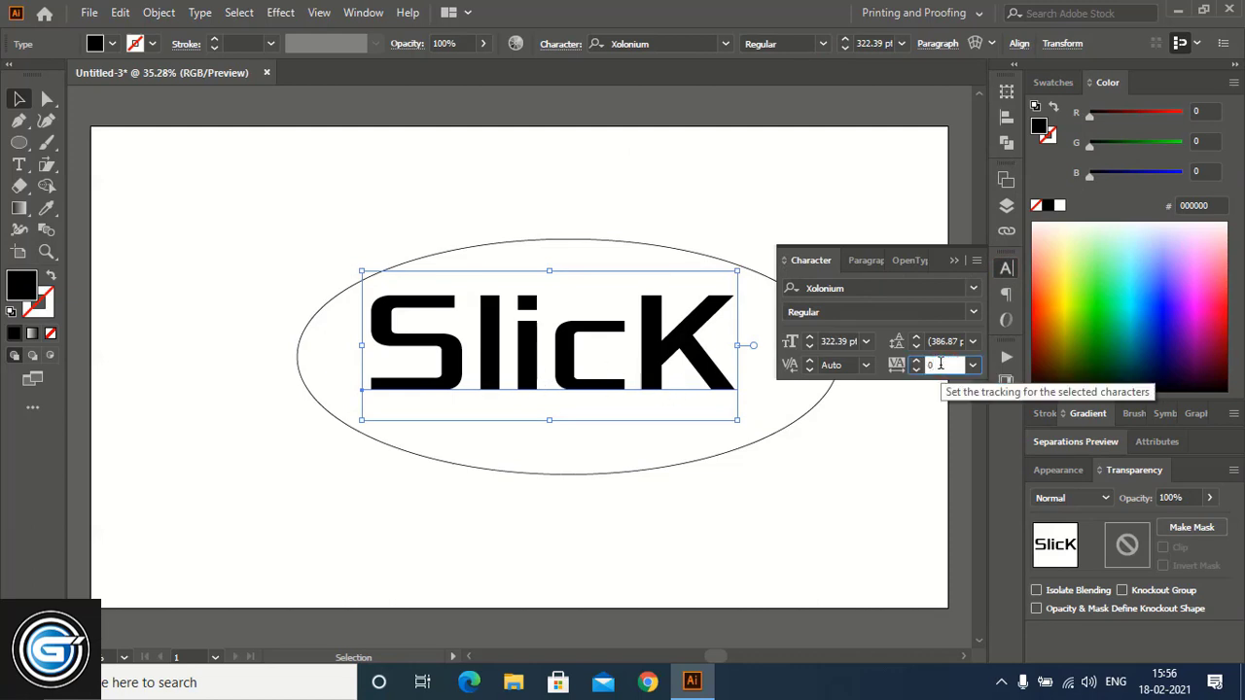
scroll(941, 364, down, 10)
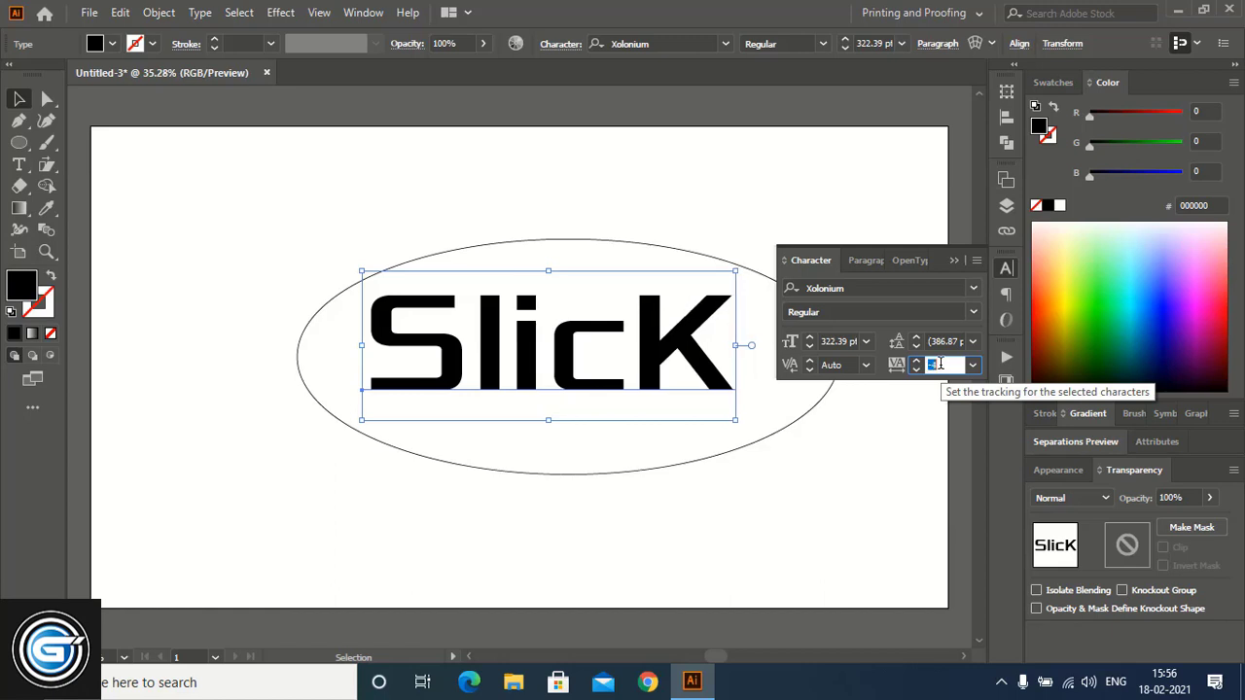
scroll(940, 363, down, 10)
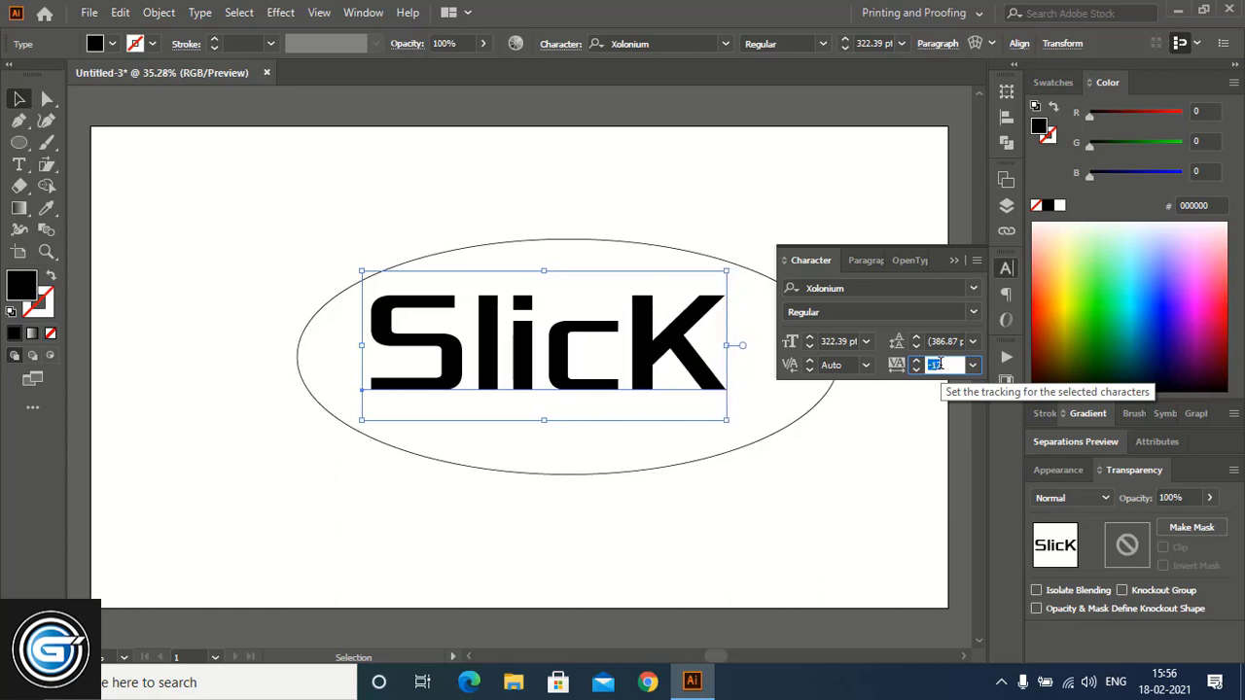
scroll(941, 364, down, 10)
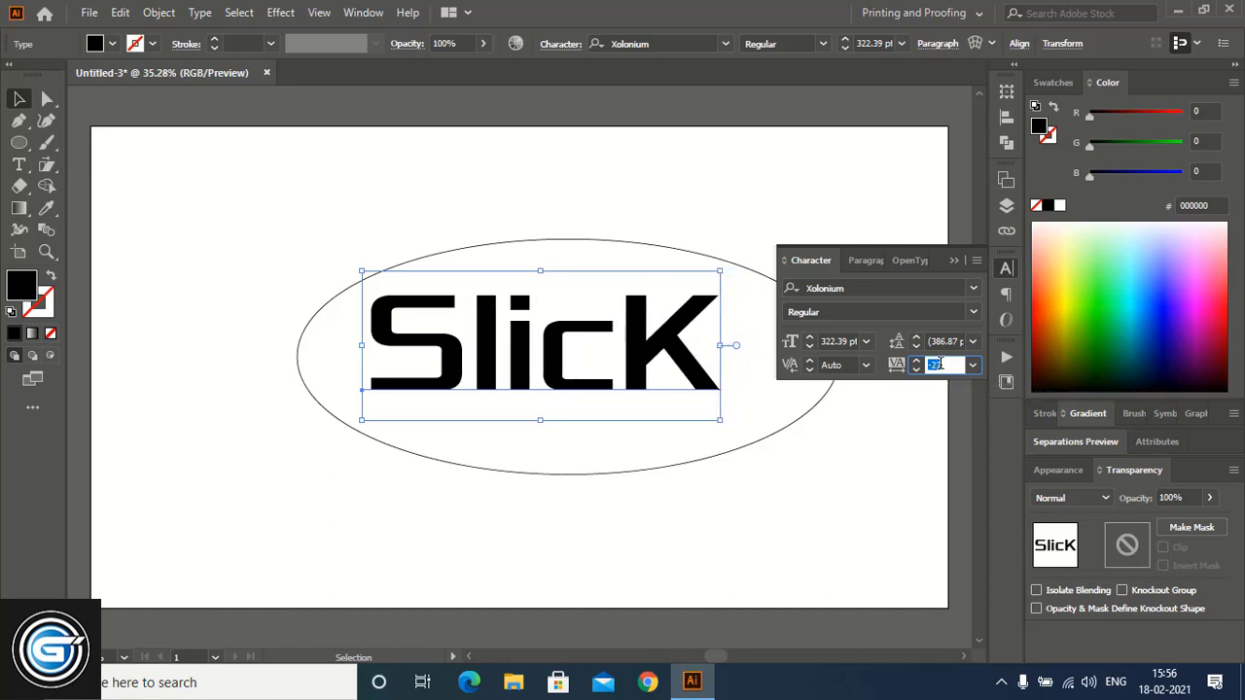
scroll(940, 363, down, 8)
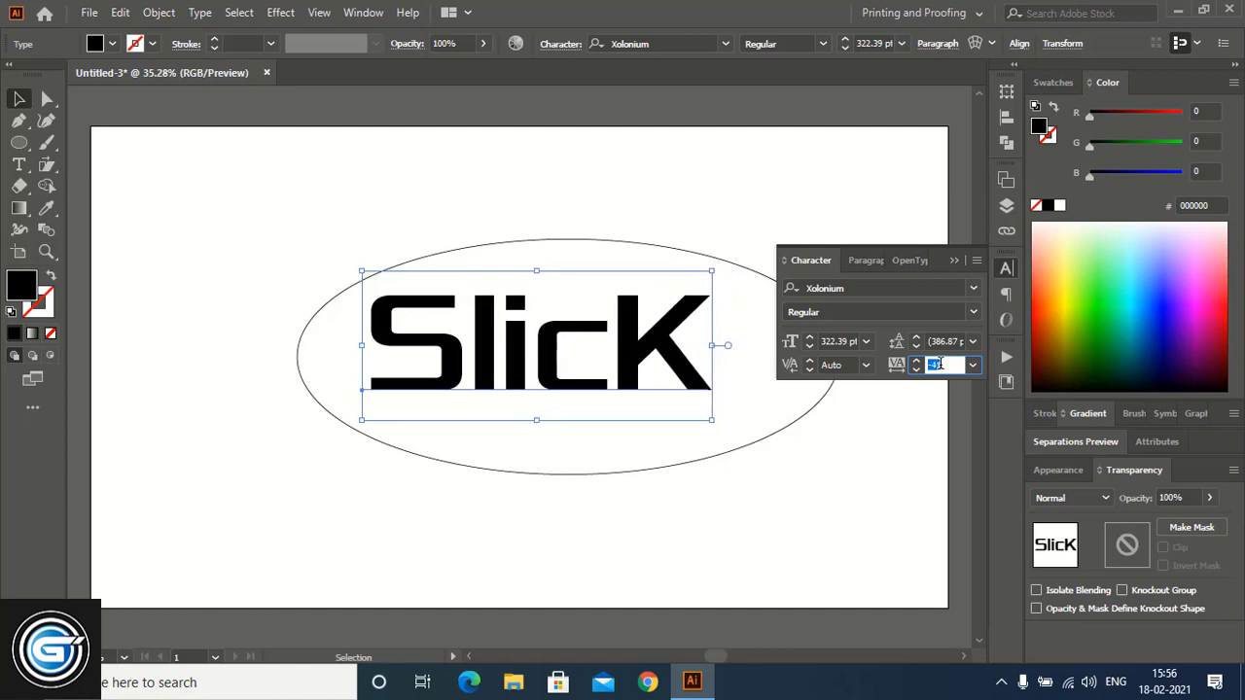
click(954, 261)
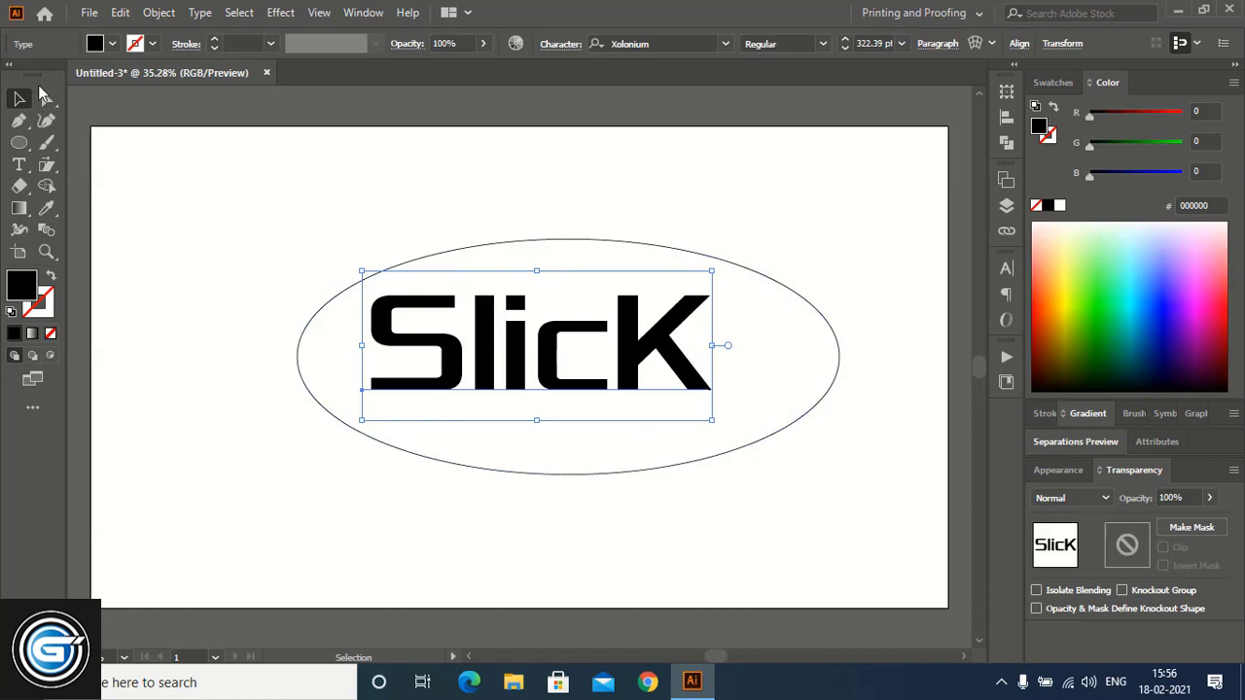
Slant the "SlicK" text to the right with the Shear tool for an italic look.
click(46, 164)
click(149, 238)
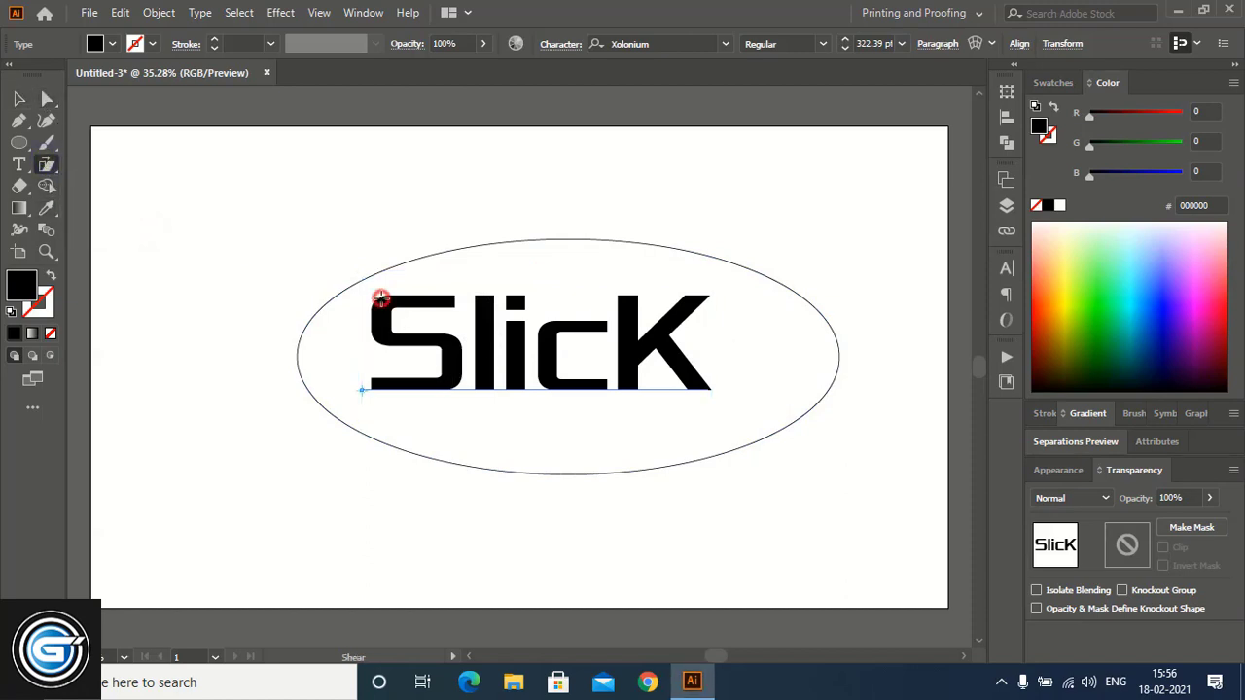
drag(380, 299, 418, 303)
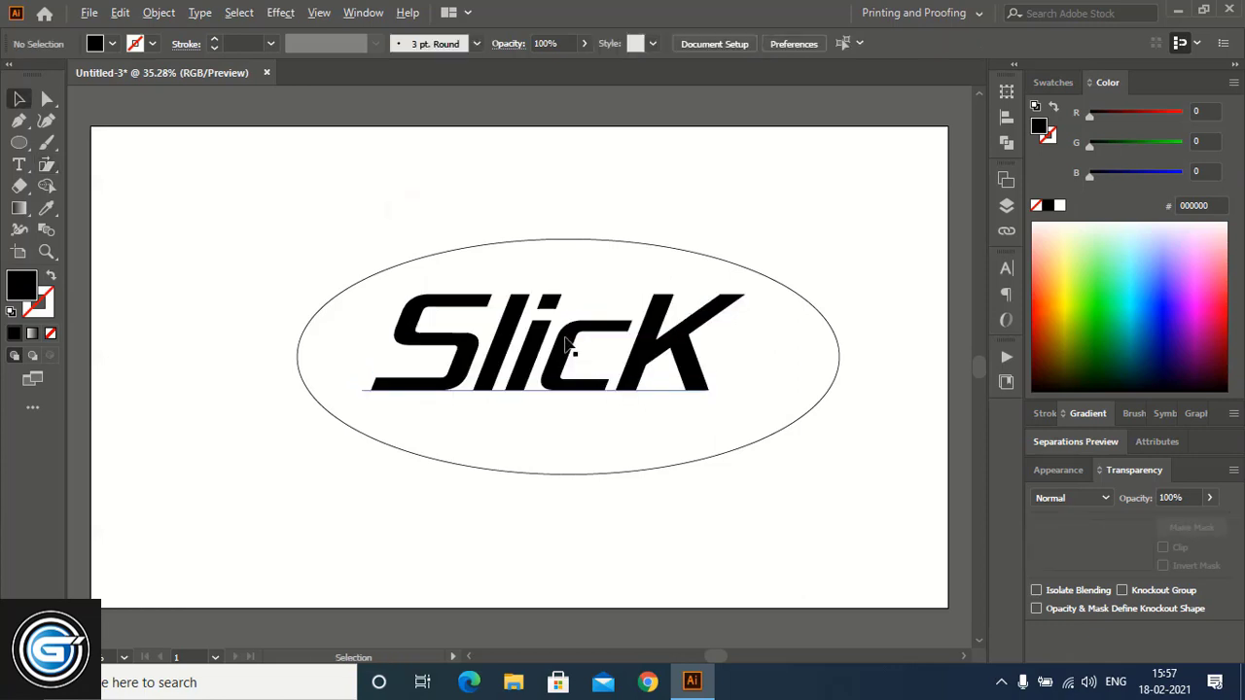
Duplicate the slanted "SlicK" text directly below the original and change the copy's wording to "SticK".
drag(565, 337, 802, 446)
key(t)
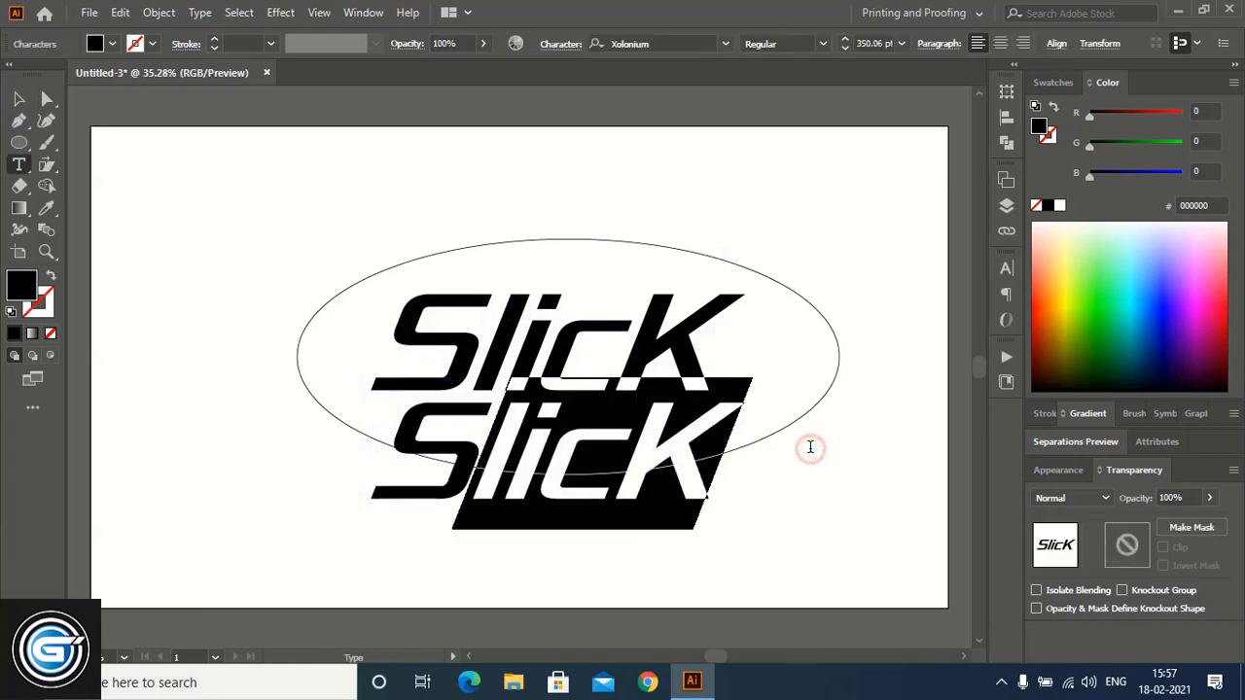
text(tick)
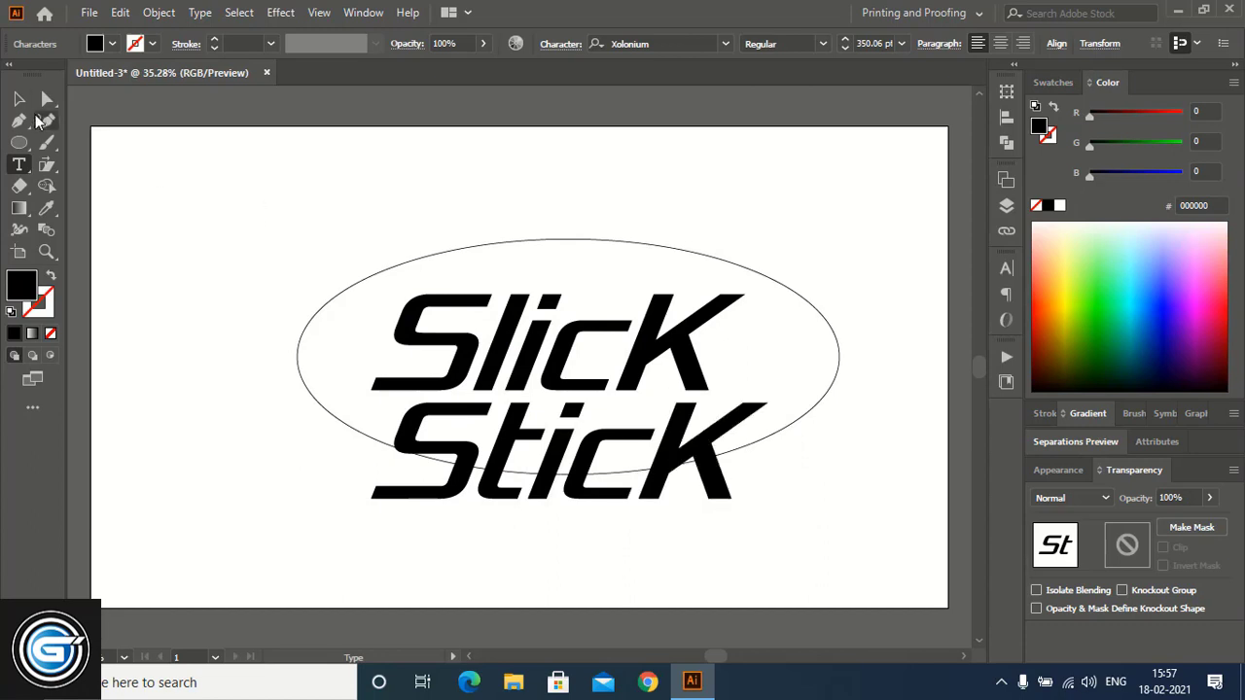
Scale the "SticK" text down to about 168 pt and place it just beneath "SlicK" inside the ellipse.
key(Escape)
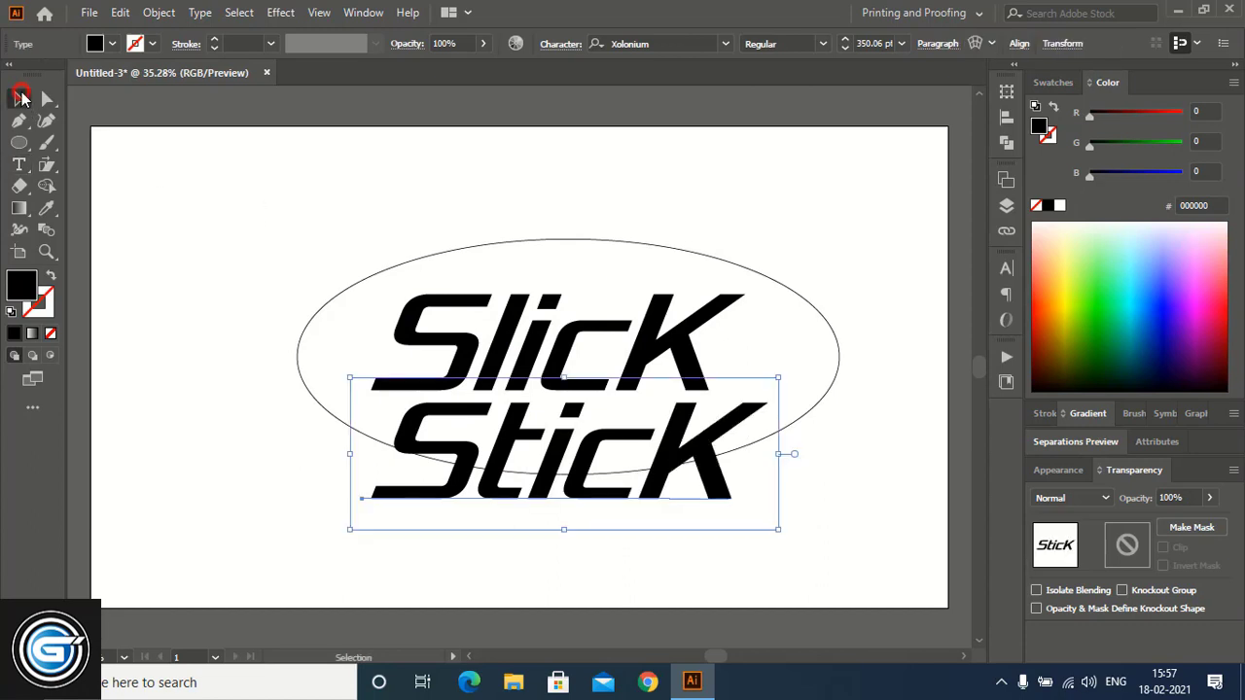
drag(779, 453, 595, 421)
drag(533, 454, 530, 459)
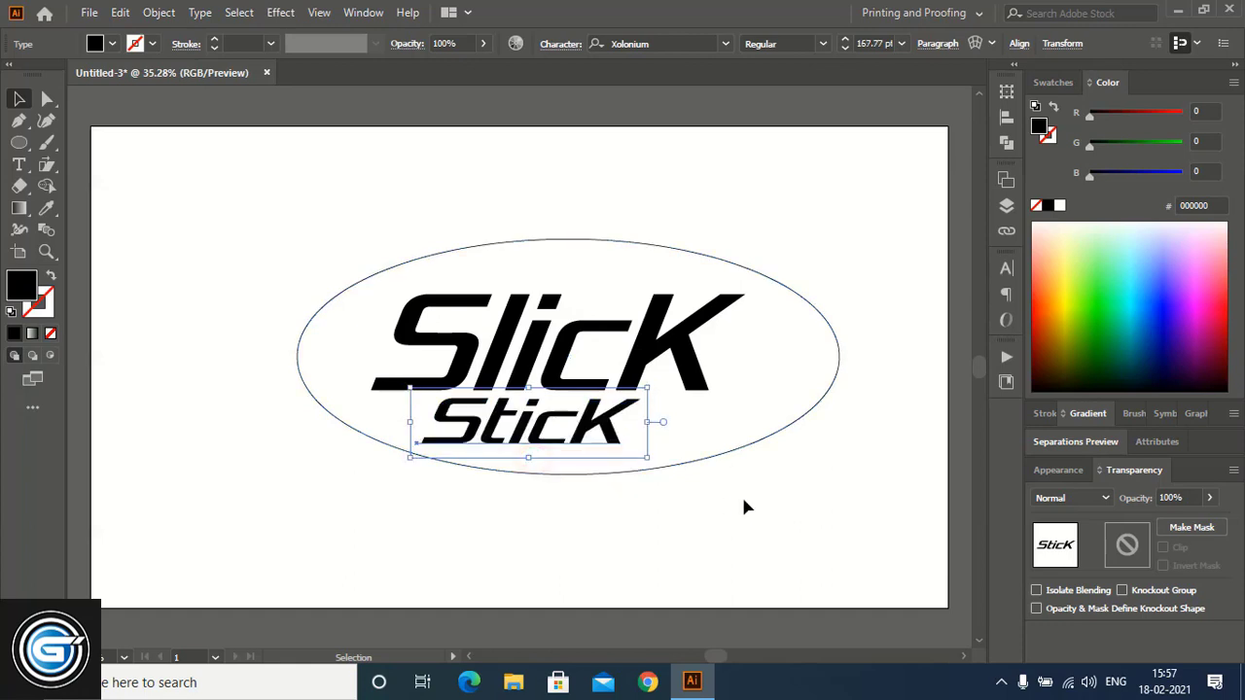
Stretch the ellipse to the right past the artboard's edge and make it slightly taller.
click(835, 358)
drag(841, 358, 954, 357)
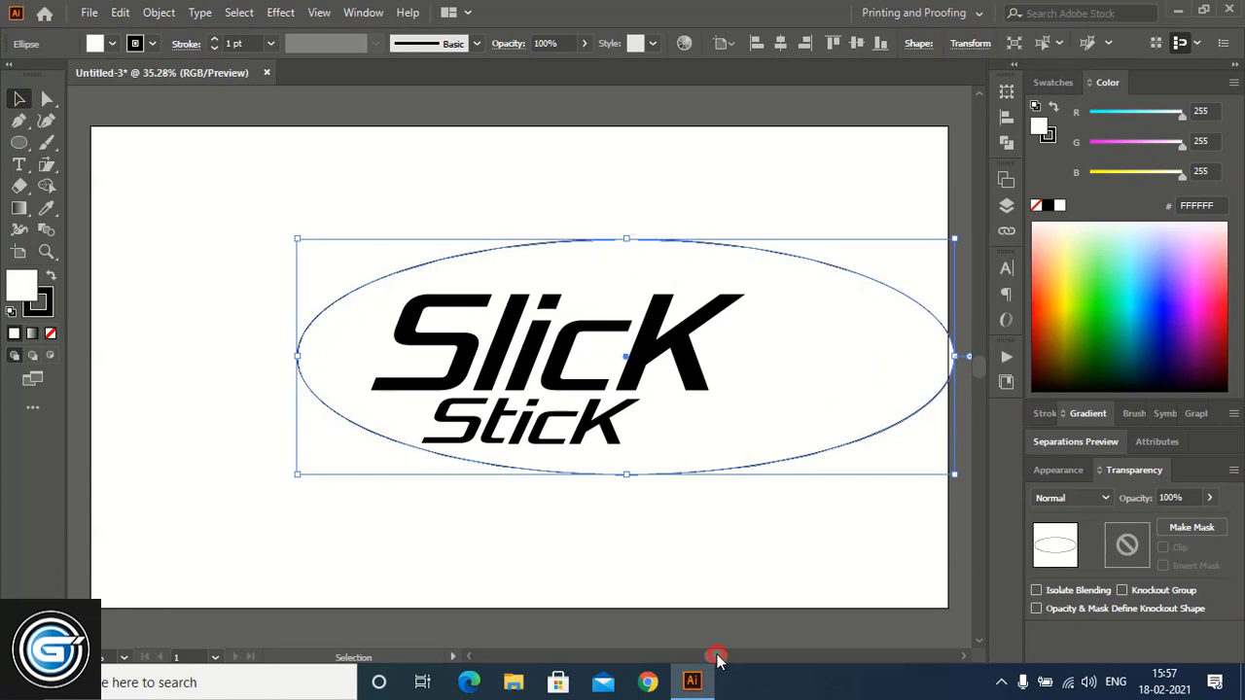
drag(711, 657, 727, 658)
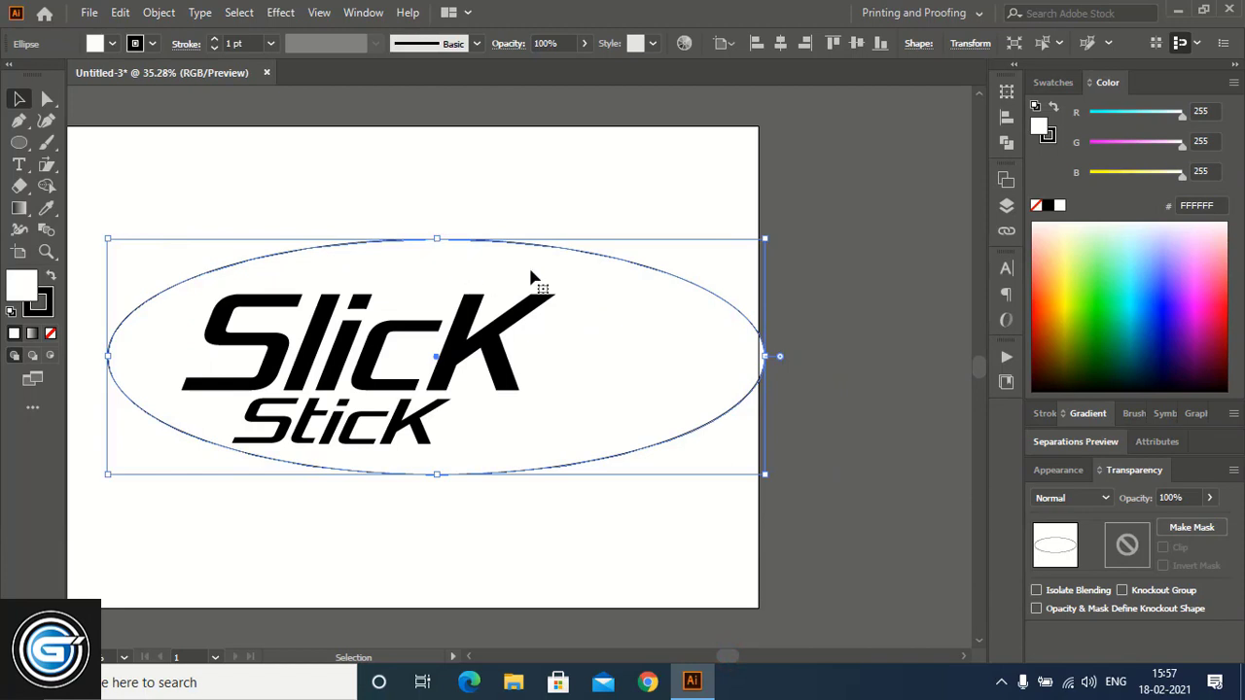
drag(765, 356, 826, 355)
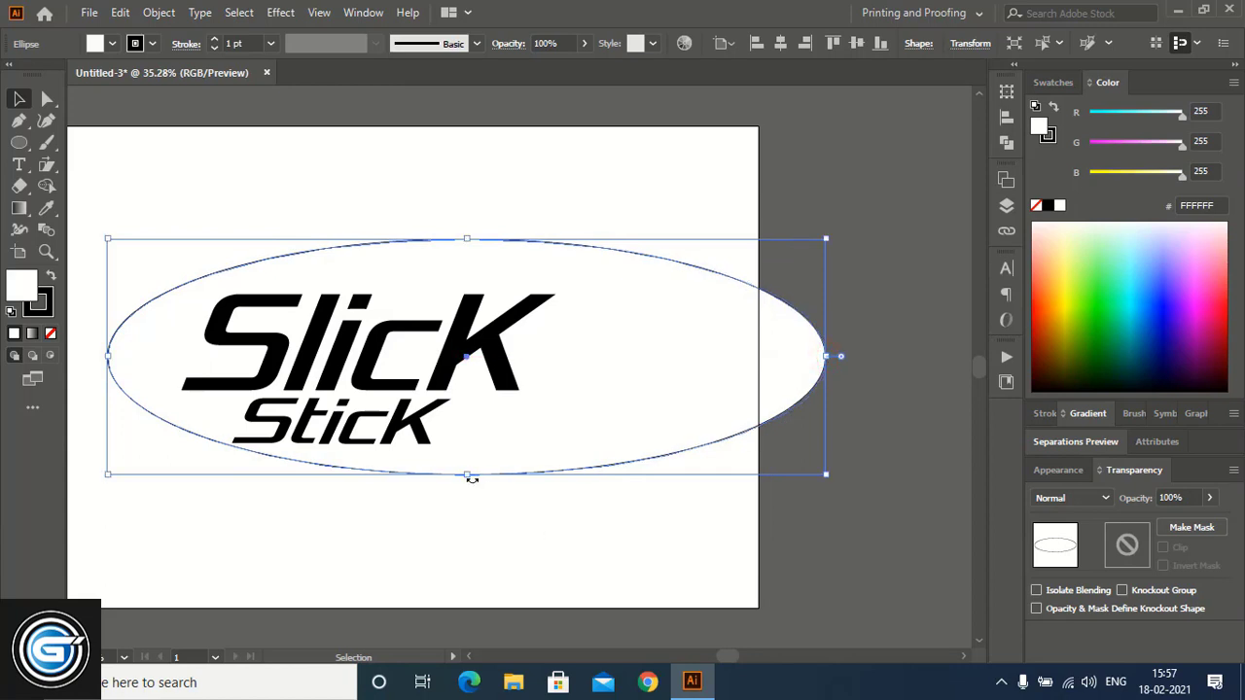
drag(470, 479, 468, 493)
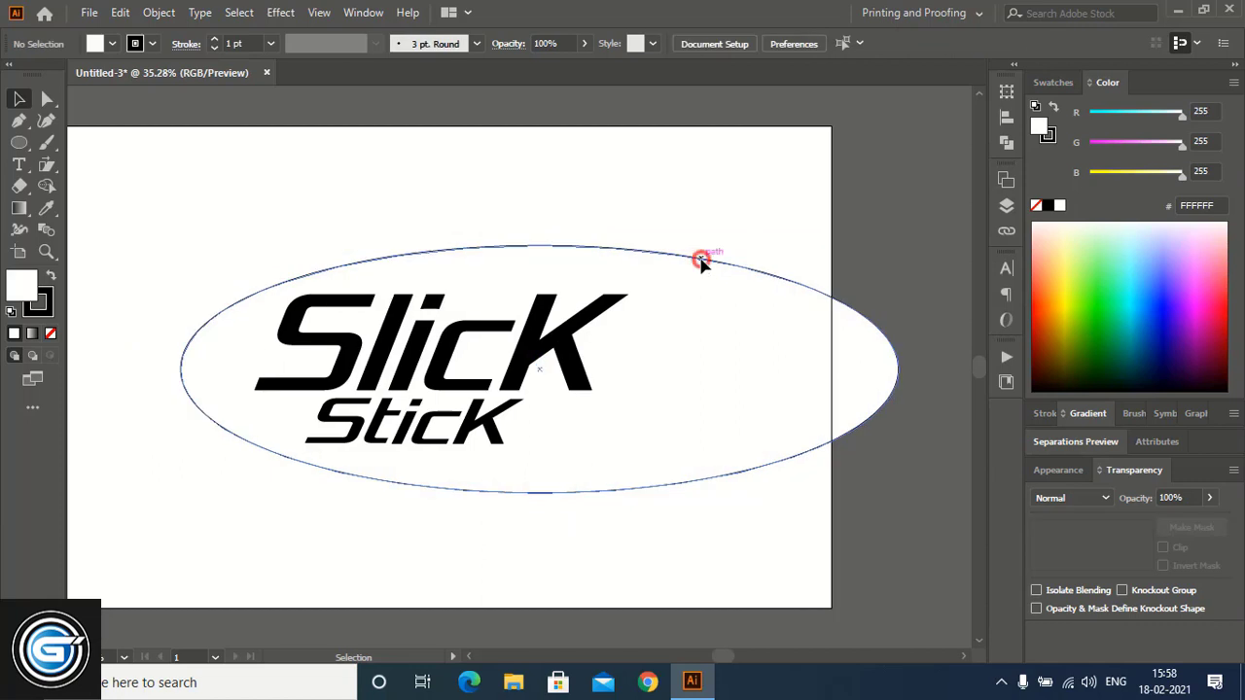
Remove the fill from the large ellipse while keeping its 1 pt black outline.
click(701, 259)
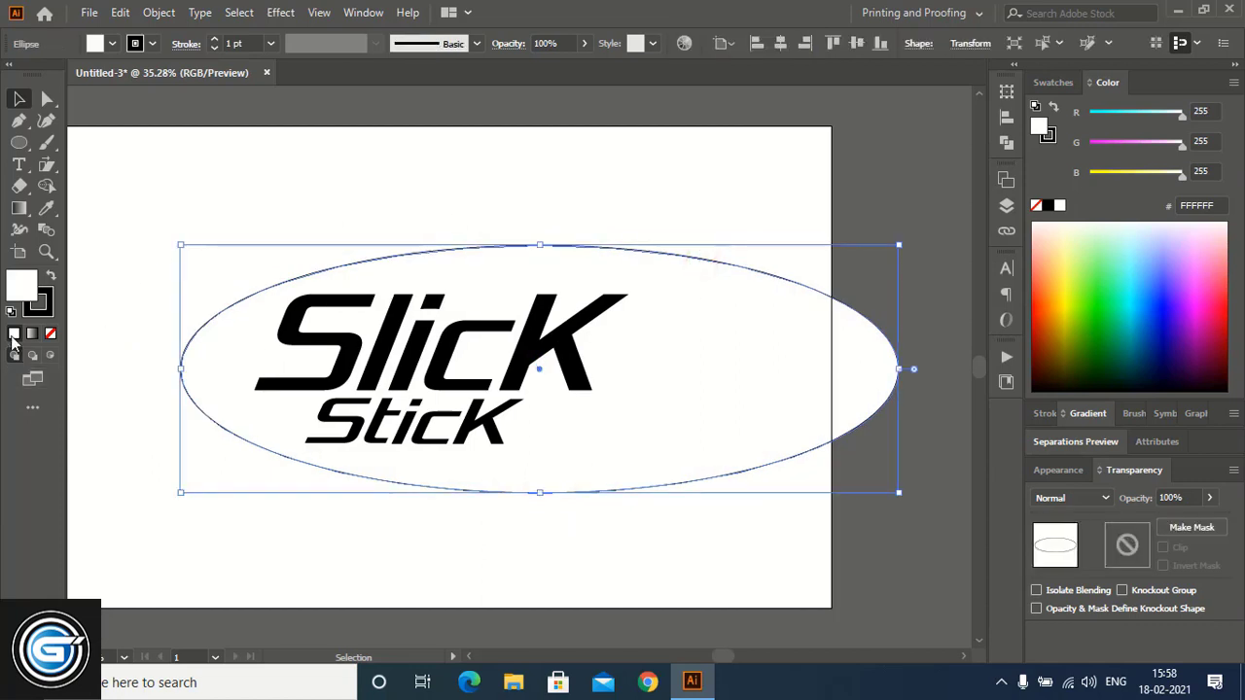
click(50, 334)
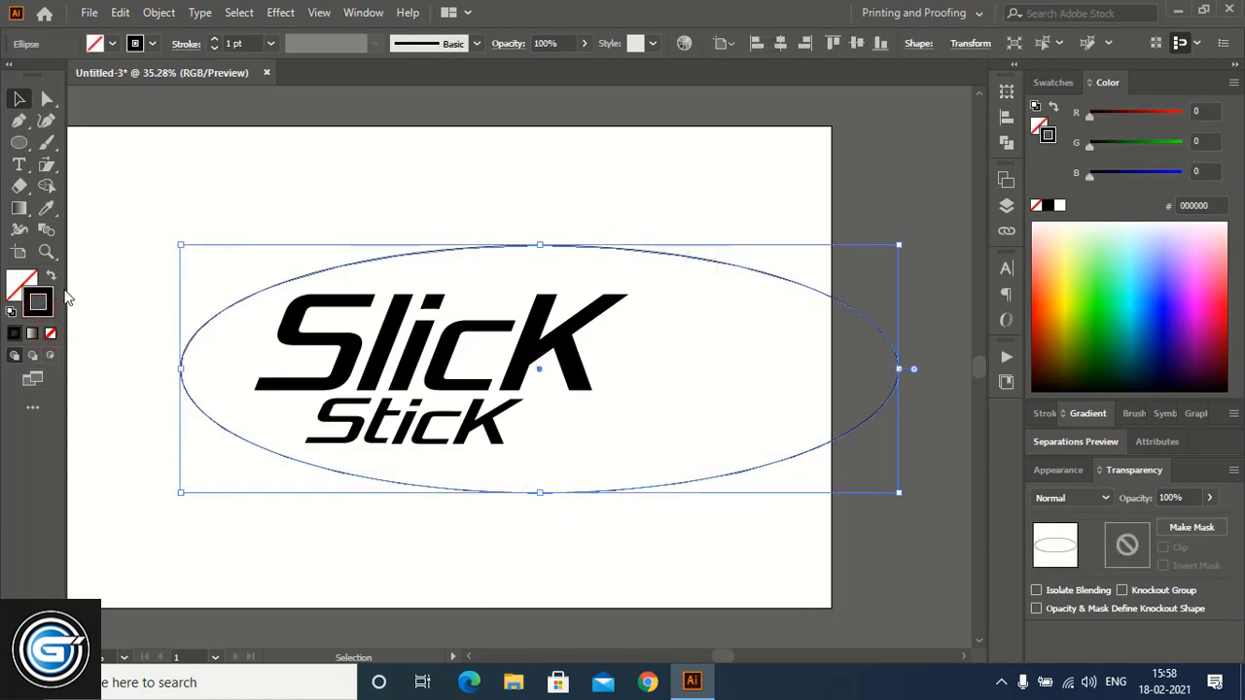
click(287, 186)
Copy the large ellipse and paste the duplicate in place directly over the original.
click(467, 249)
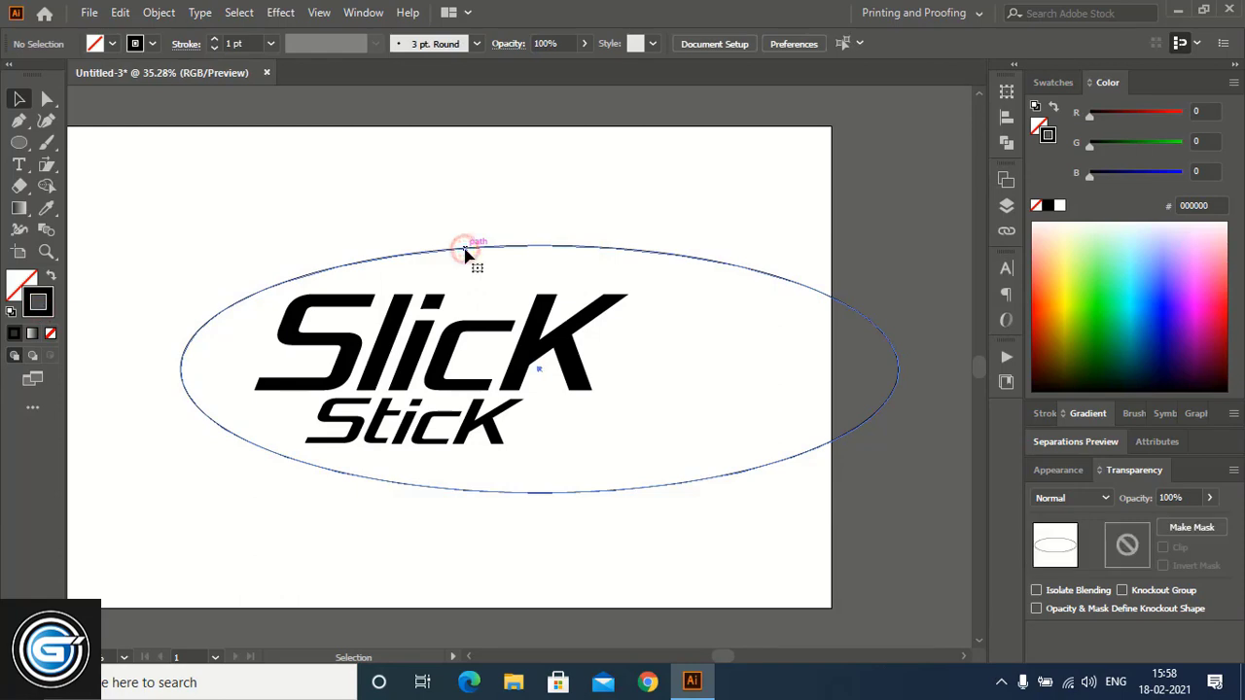
click(119, 13)
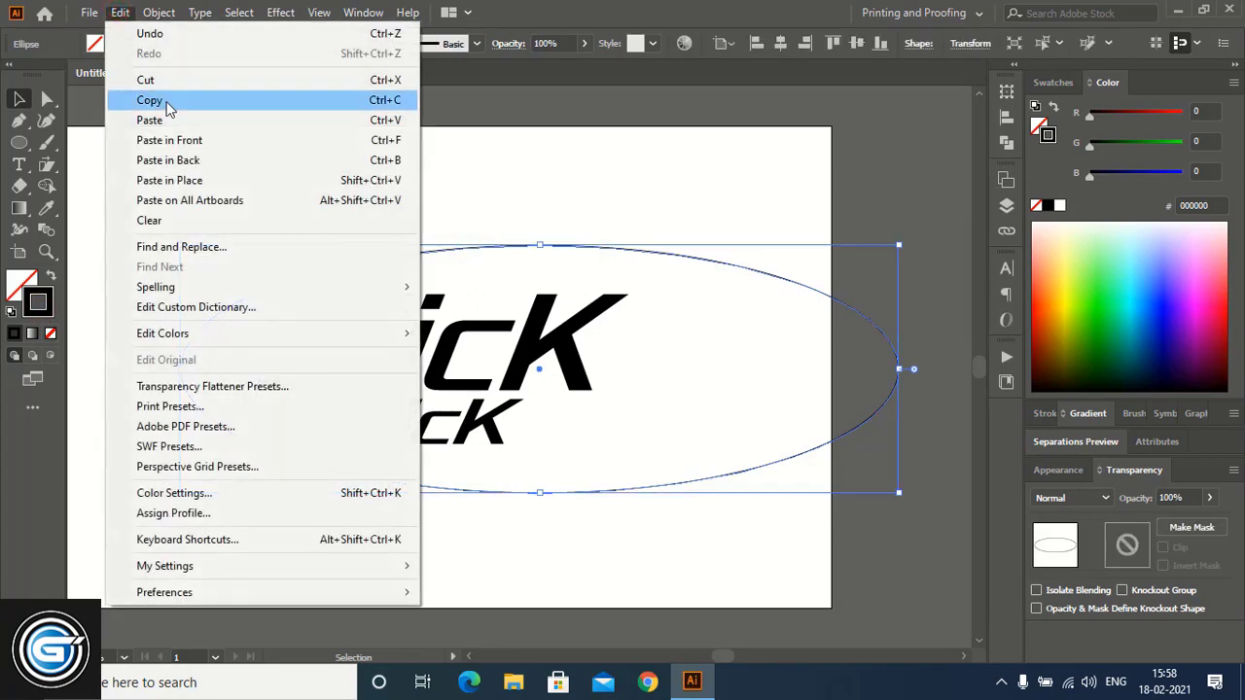
click(163, 101)
click(117, 13)
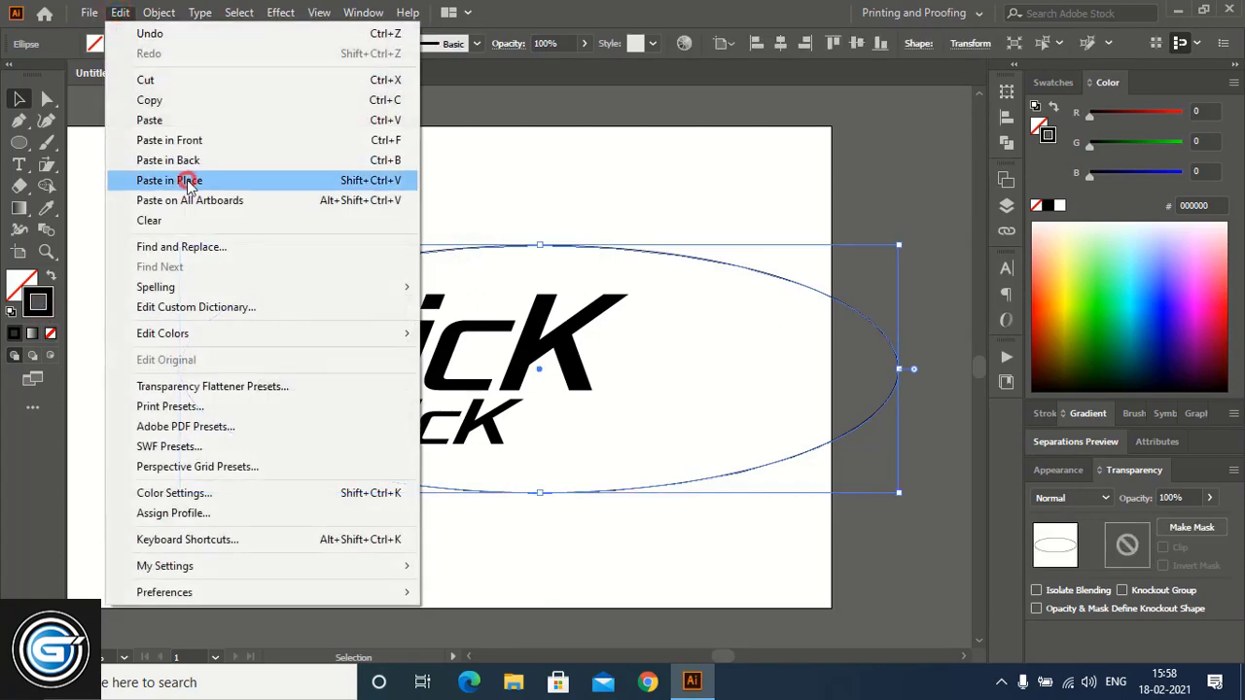
click(189, 182)
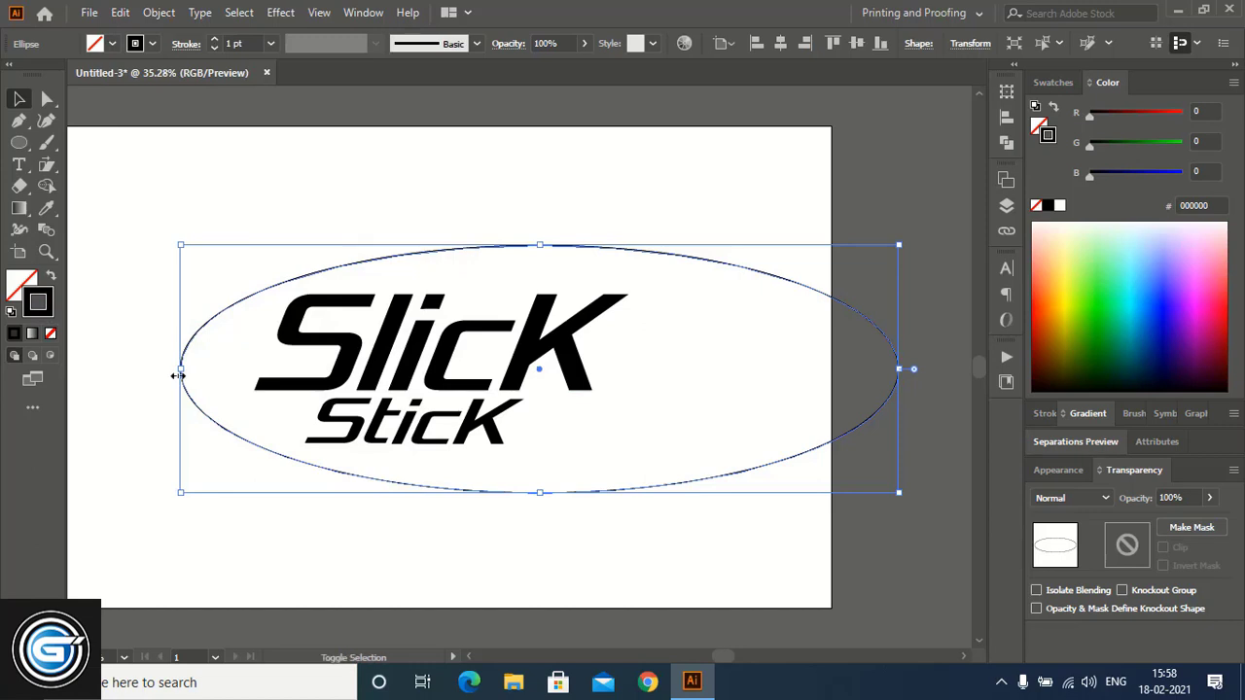
Enlarge the duplicate ellipse proportionally toward the left, keeping its right end fixed, and nudge it slightly down from the original.
drag(178, 376, 118, 385)
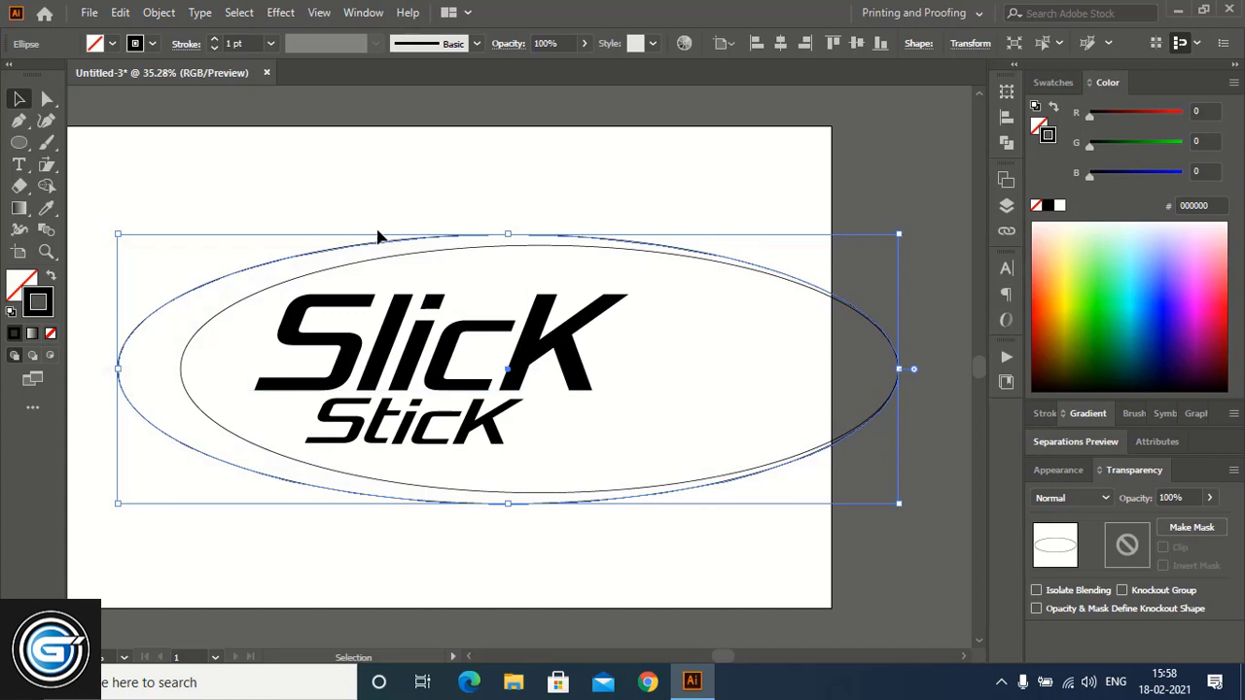
key(Down)
key(Down)
key(Down)
key(Down)
key(Down)
key(Down)
key(Down)
key(Down)
key(Down)
key(Down)
key(Down)
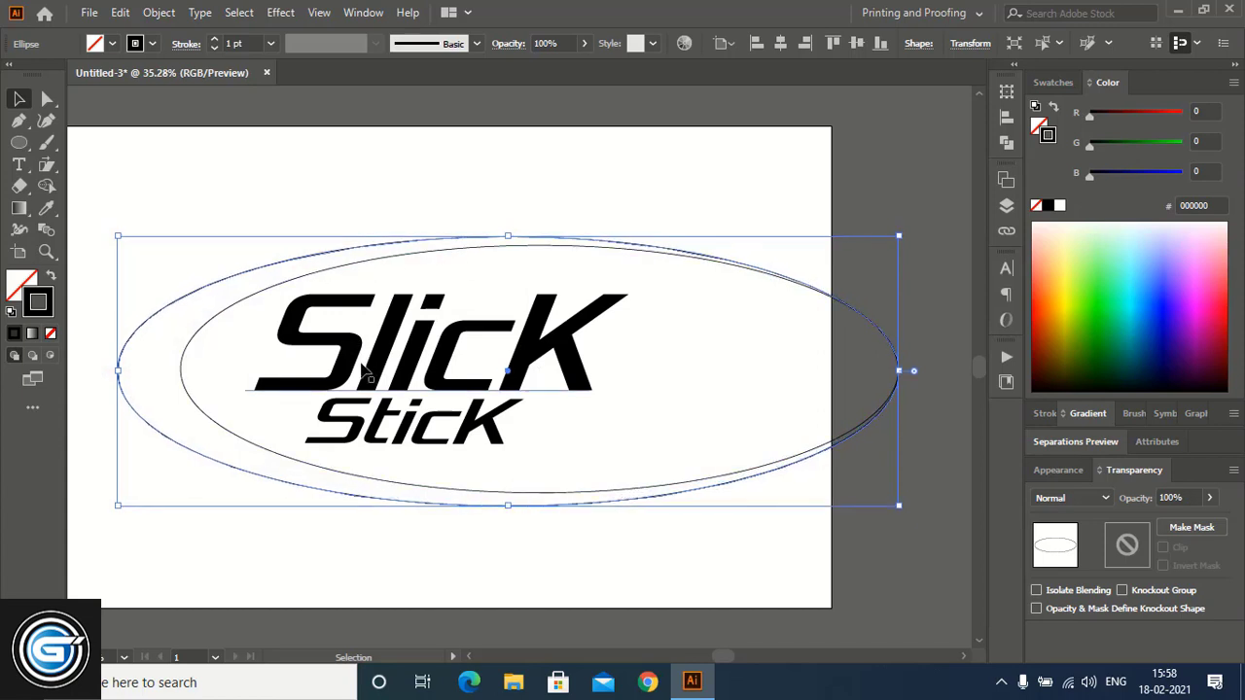
key(Down)
key(Down)
key(Down)
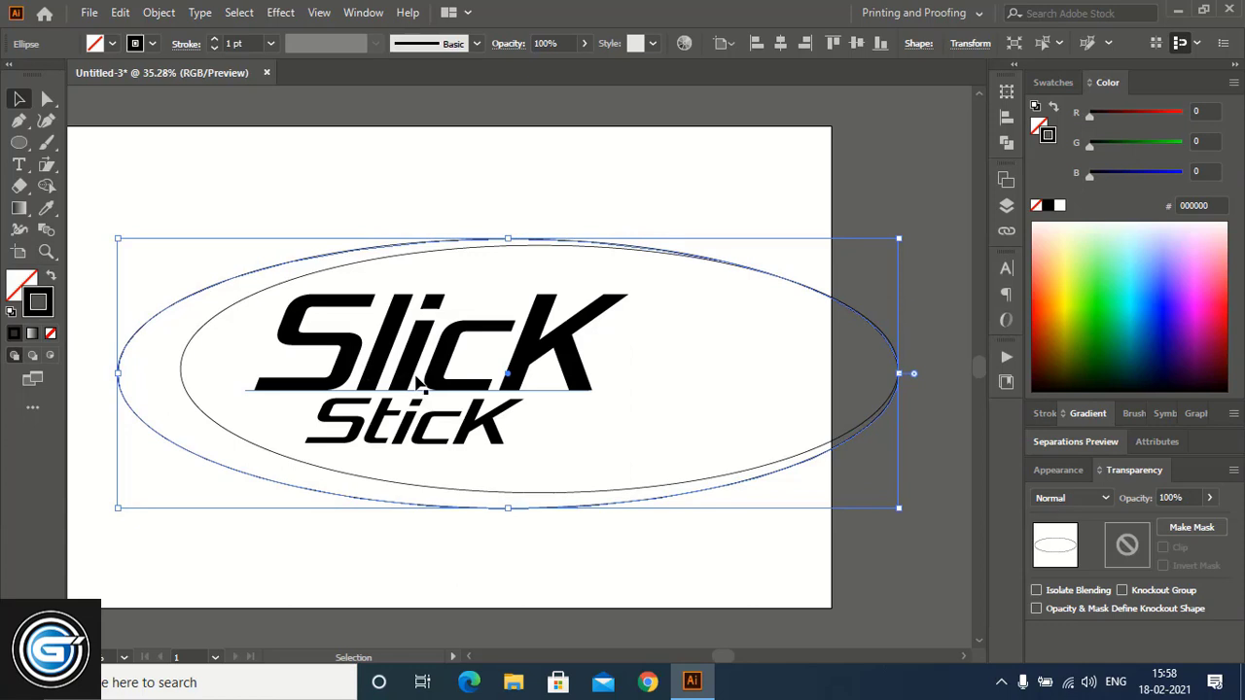
Turn the area between the two ellipses into an orange FC6200 crescent with the Shape Builder tool.
drag(690, 200, 777, 354)
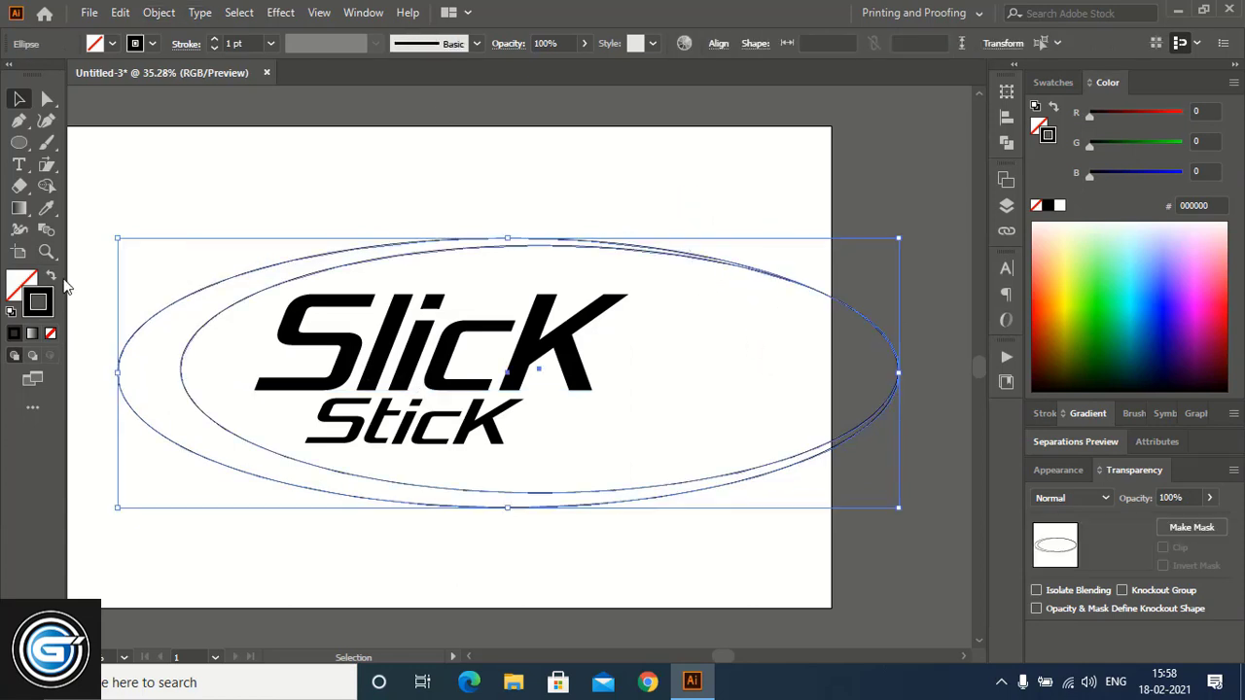
click(46, 186)
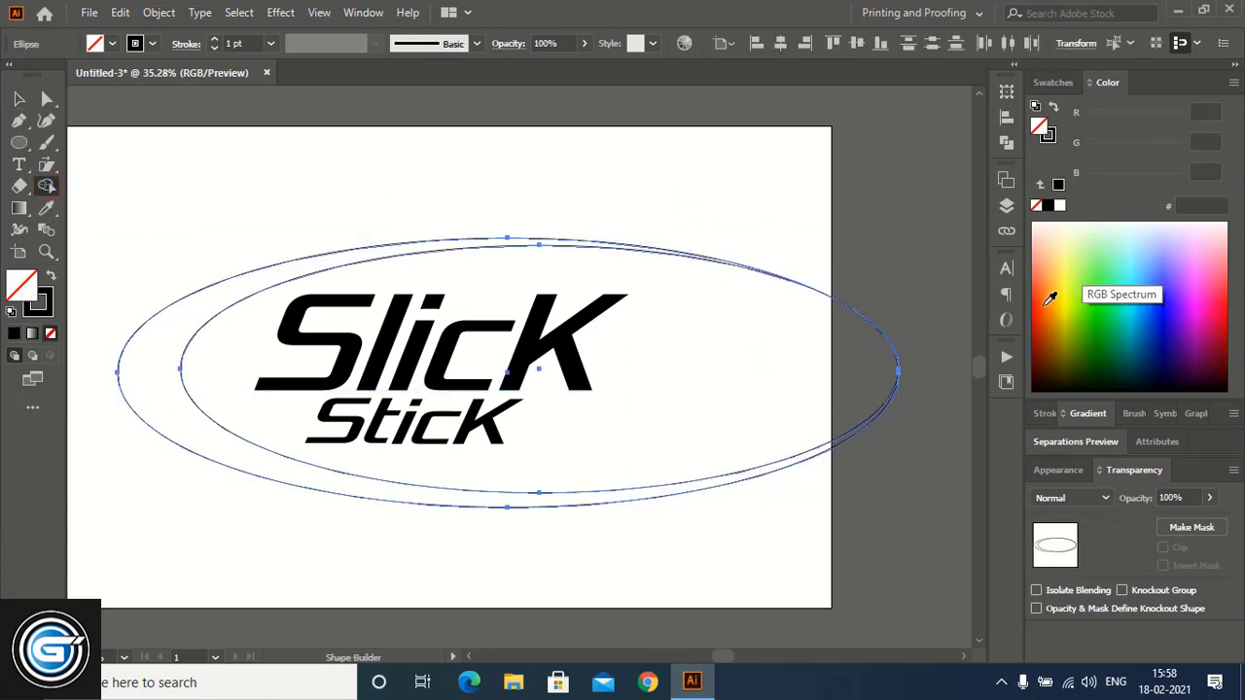
click(1050, 299)
click(184, 321)
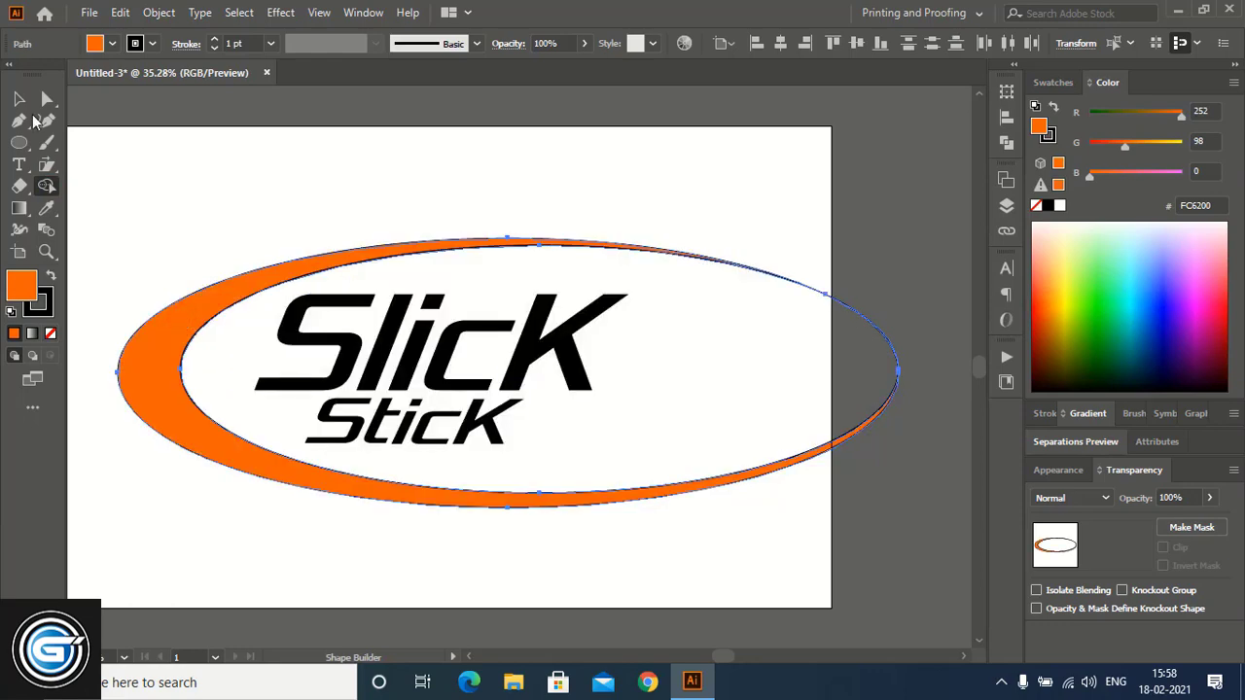
Delete the leftover ellipse outlines so only the orange crescent surrounds the lettering.
click(19, 98)
click(717, 178)
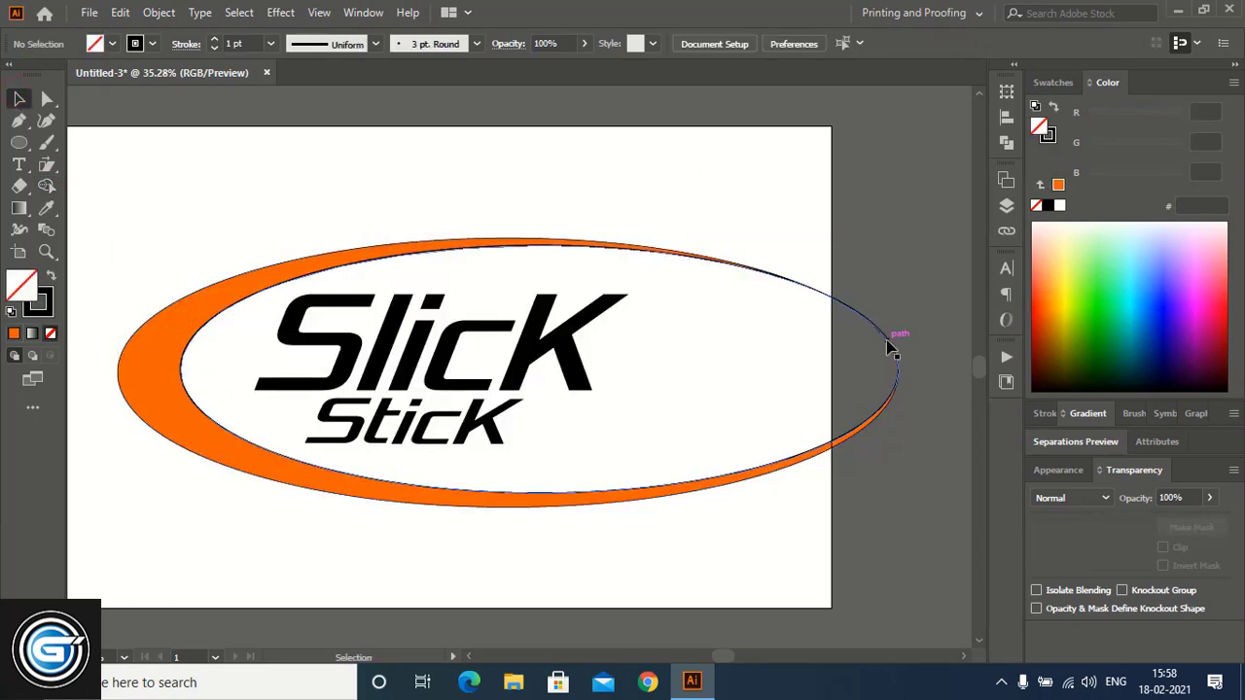
drag(893, 348, 898, 193)
key(Delete)
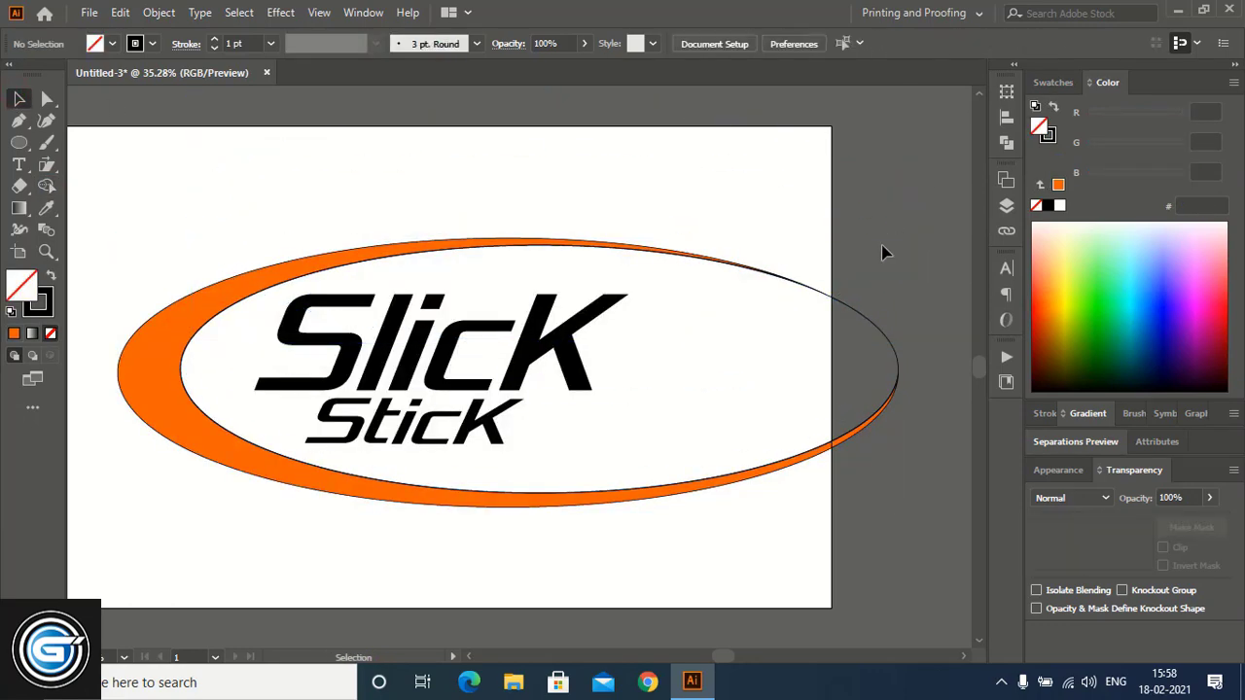
click(883, 338)
key(Delete)
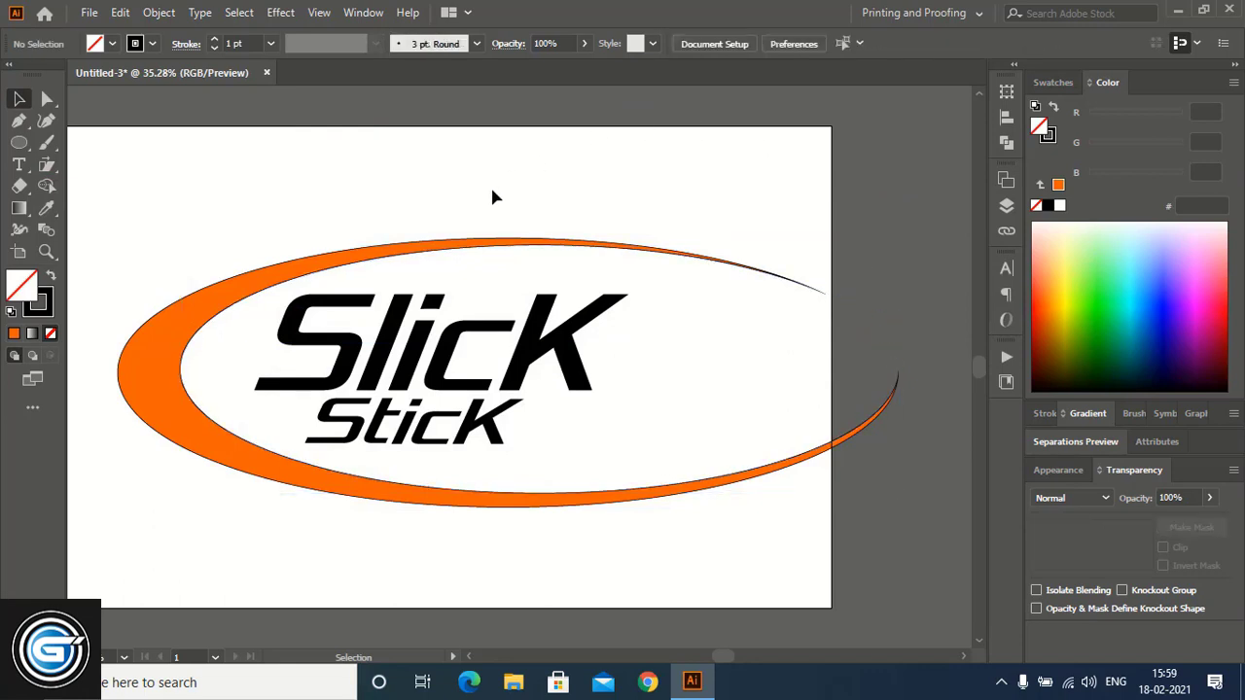
Remove the black outline from the orange crescent.
click(471, 241)
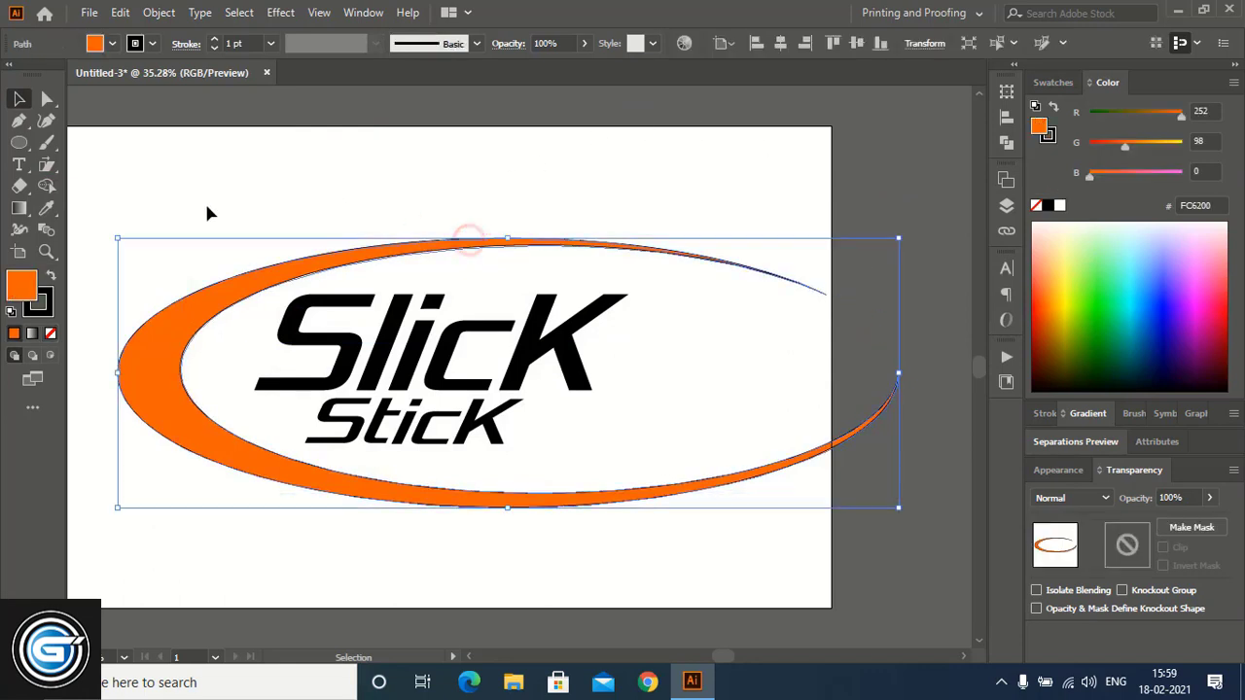
click(39, 303)
click(50, 334)
click(453, 141)
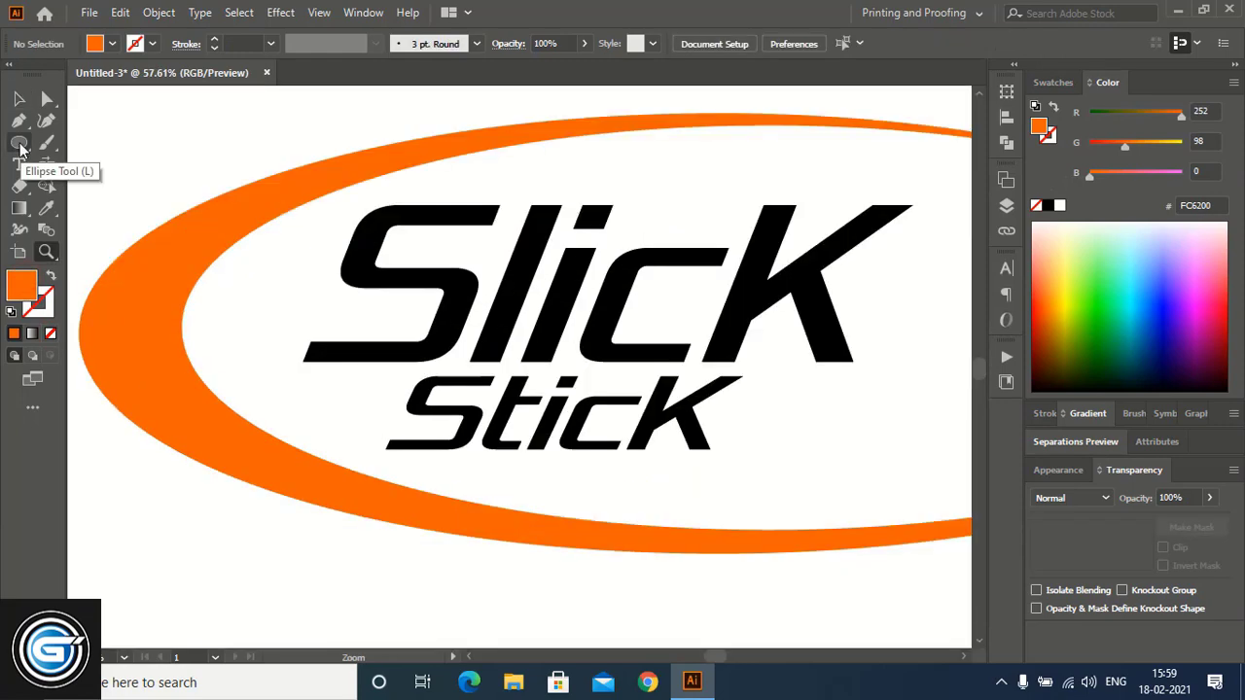
Draw an upright ellipse across the crescent's upper-left arc and give it no fill and a black outline.
click(20, 144)
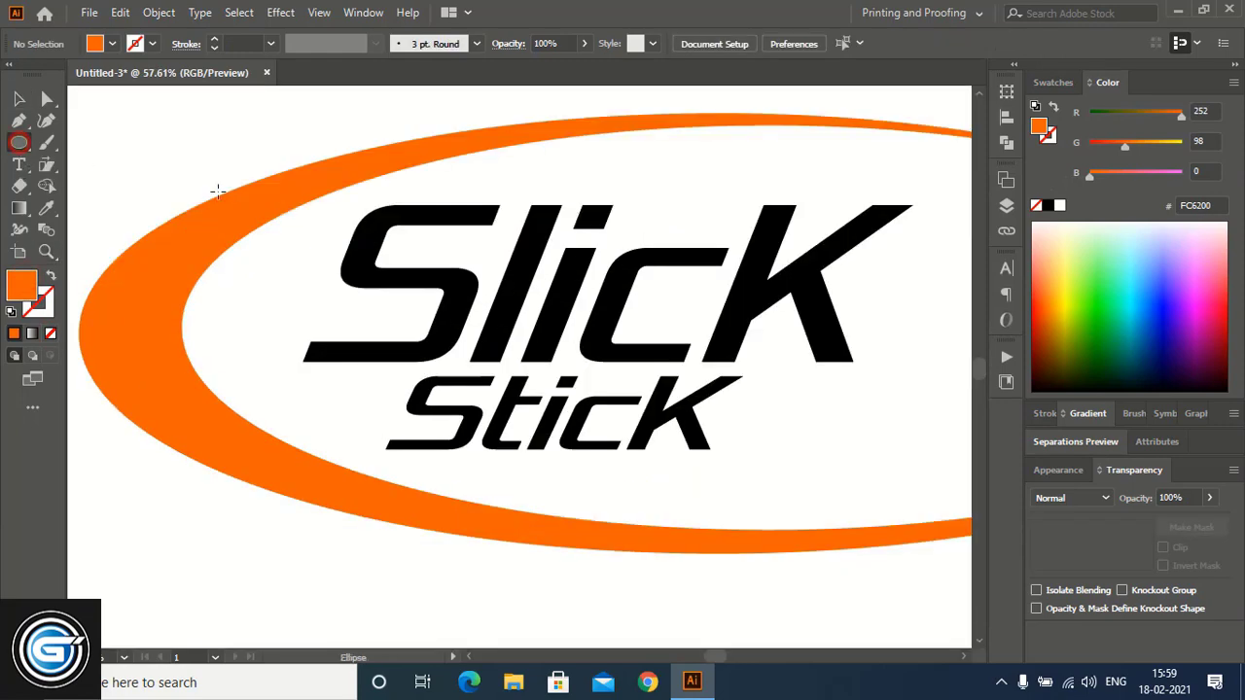
drag(175, 177, 352, 415)
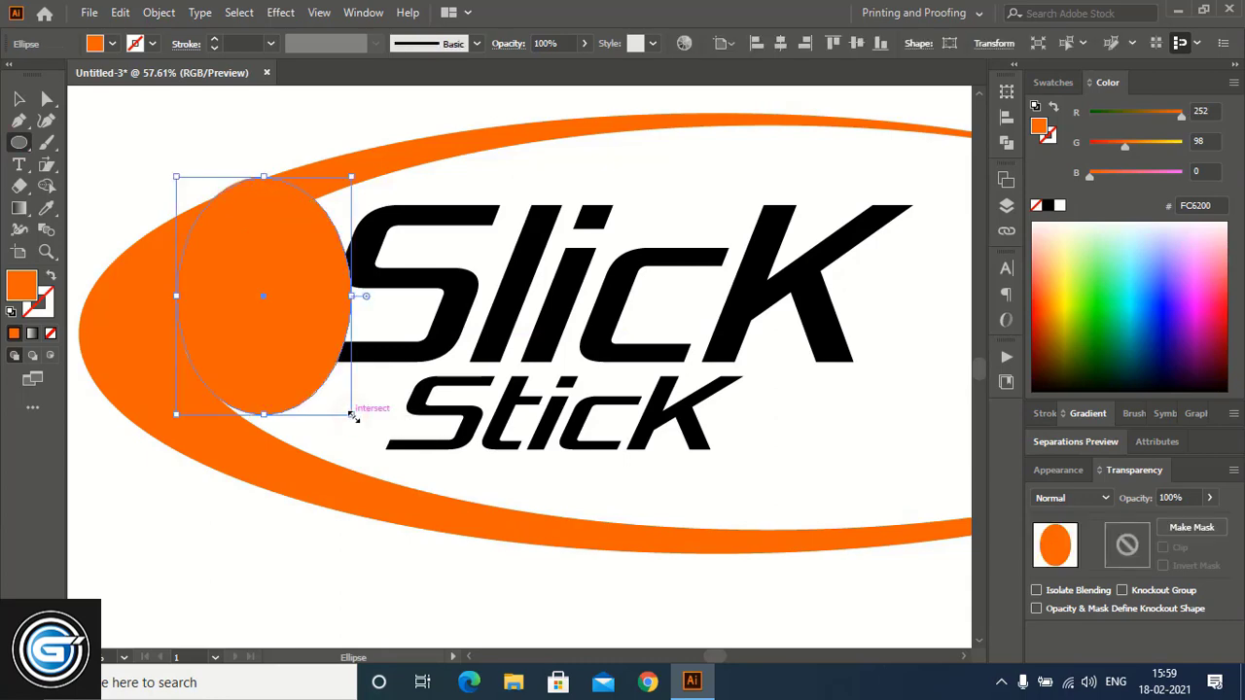
click(18, 98)
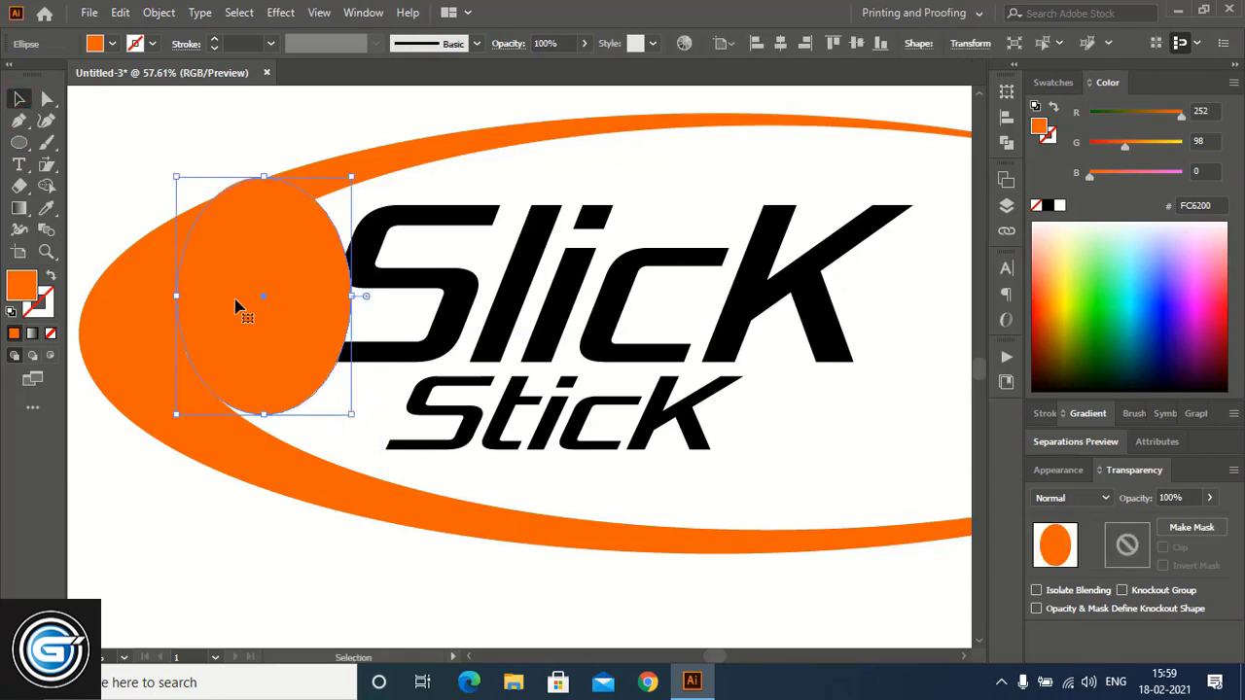
click(50, 334)
click(42, 307)
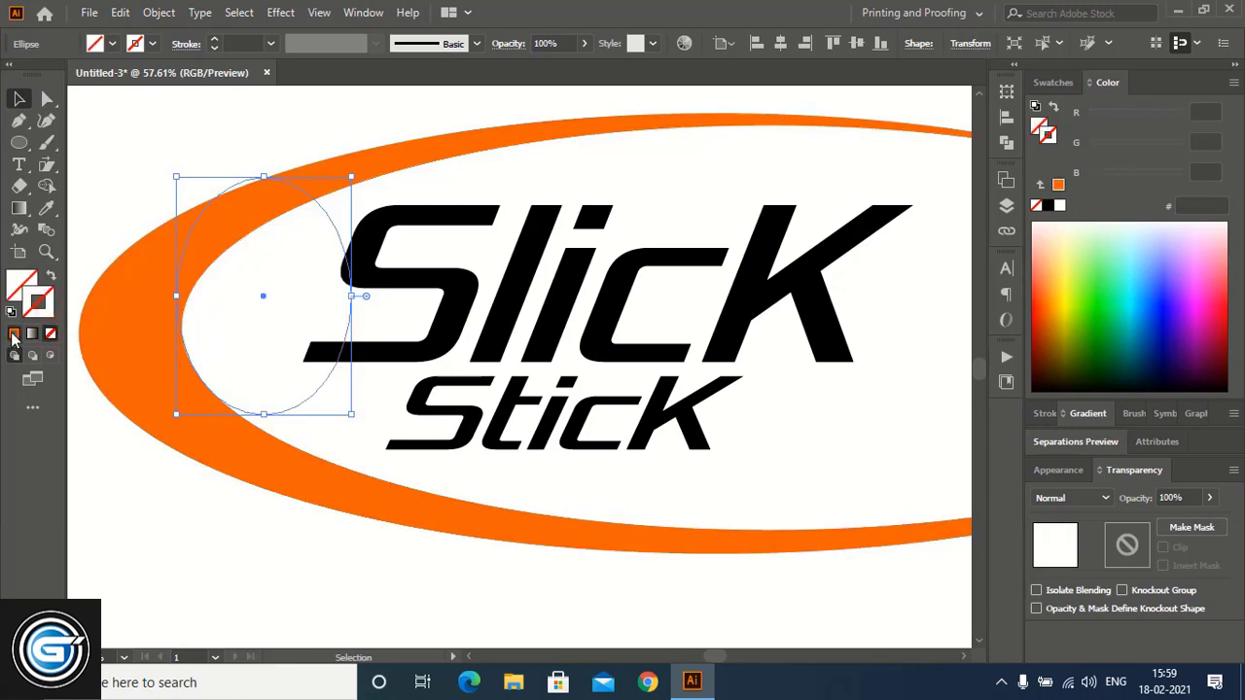
click(14, 334)
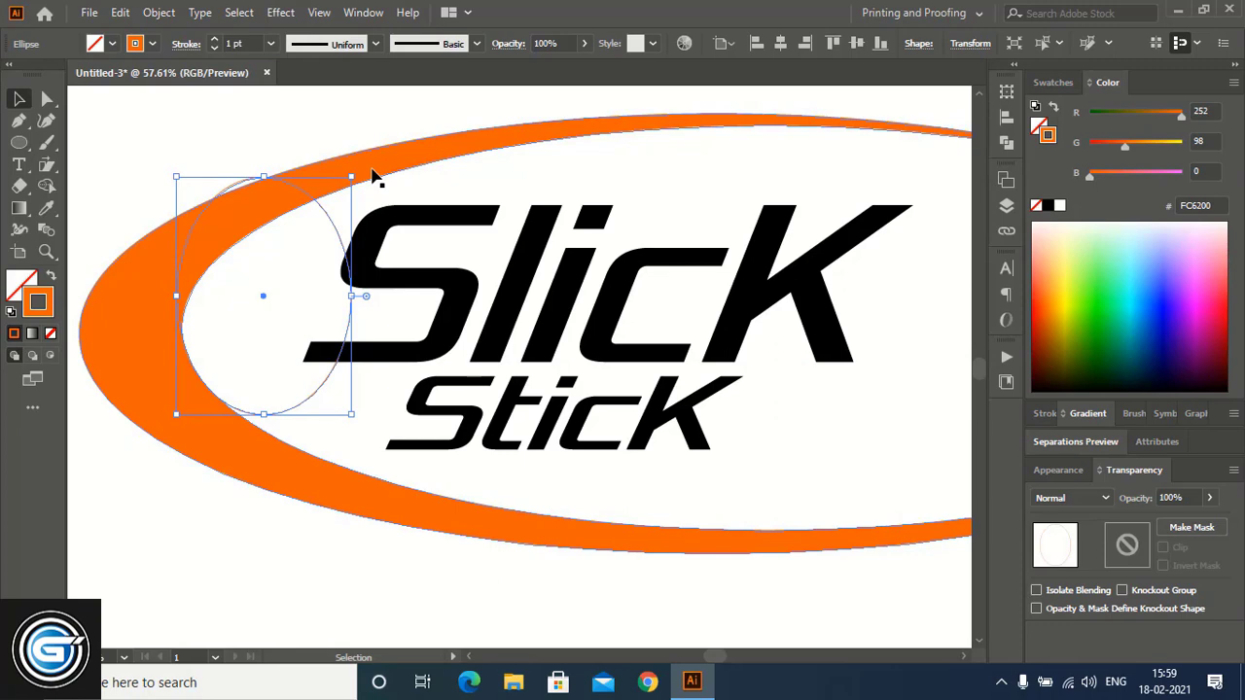
click(1048, 205)
click(250, 130)
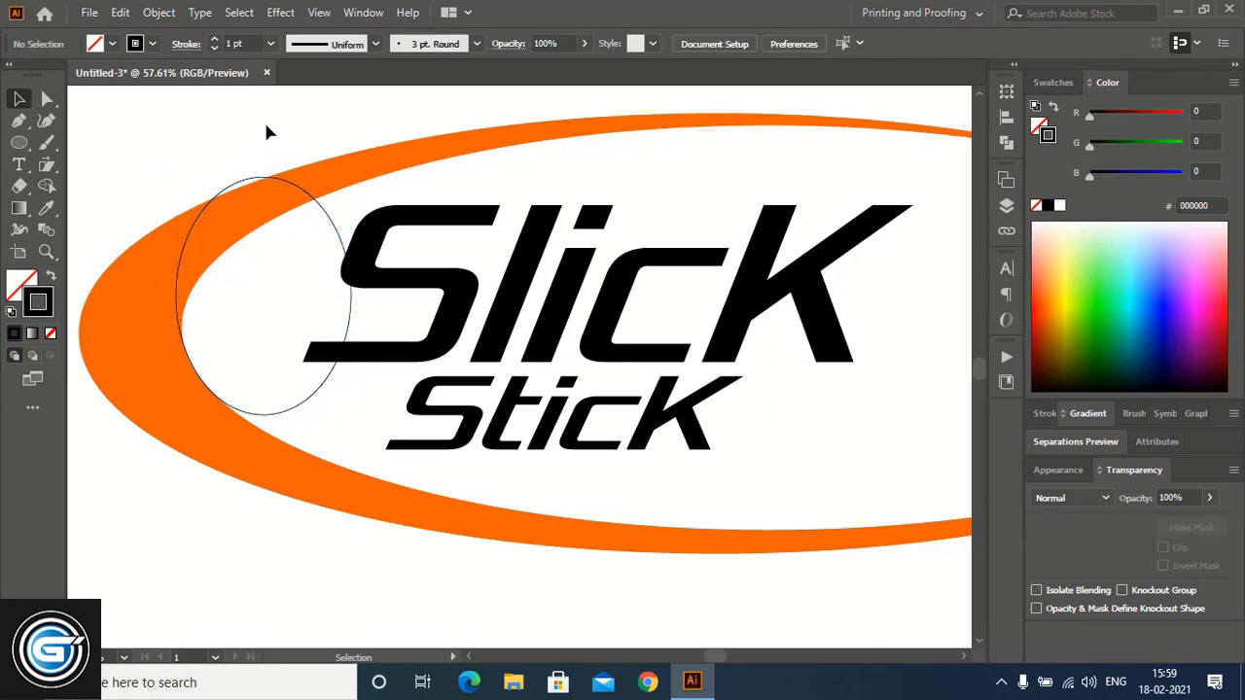
Tilt the small ellipse to the left, shift it slightly left, and duplicate it a little to the right and down.
click(322, 209)
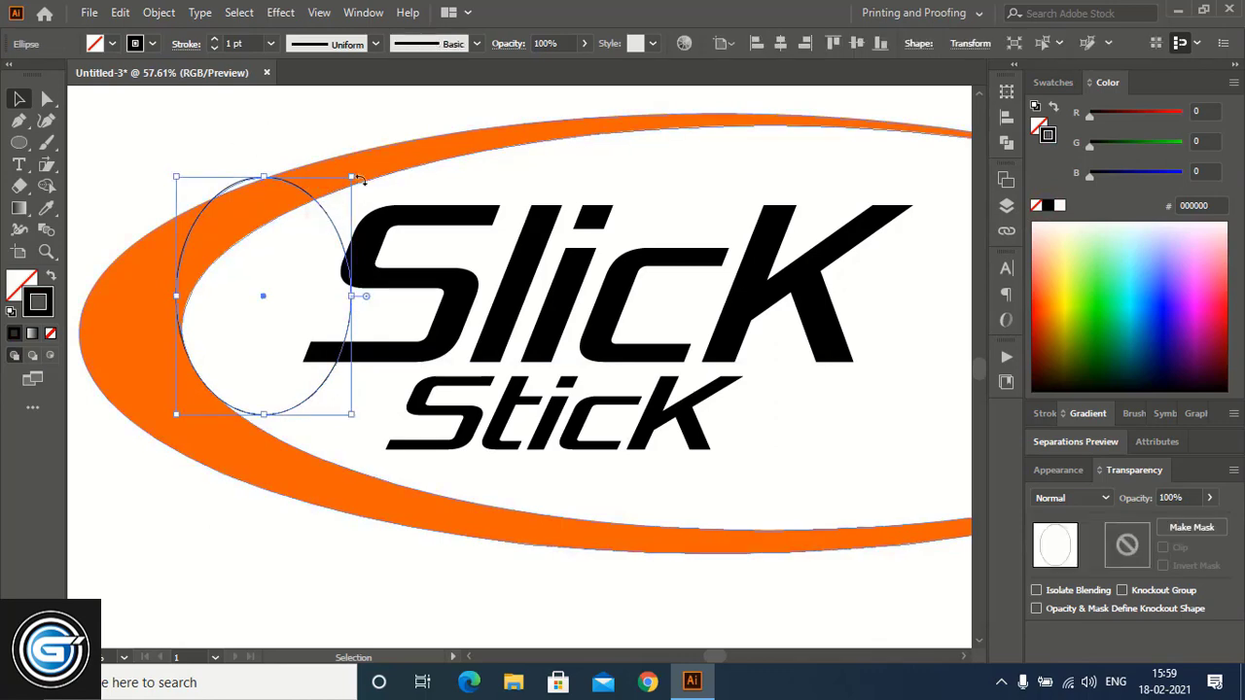
drag(359, 180, 310, 156)
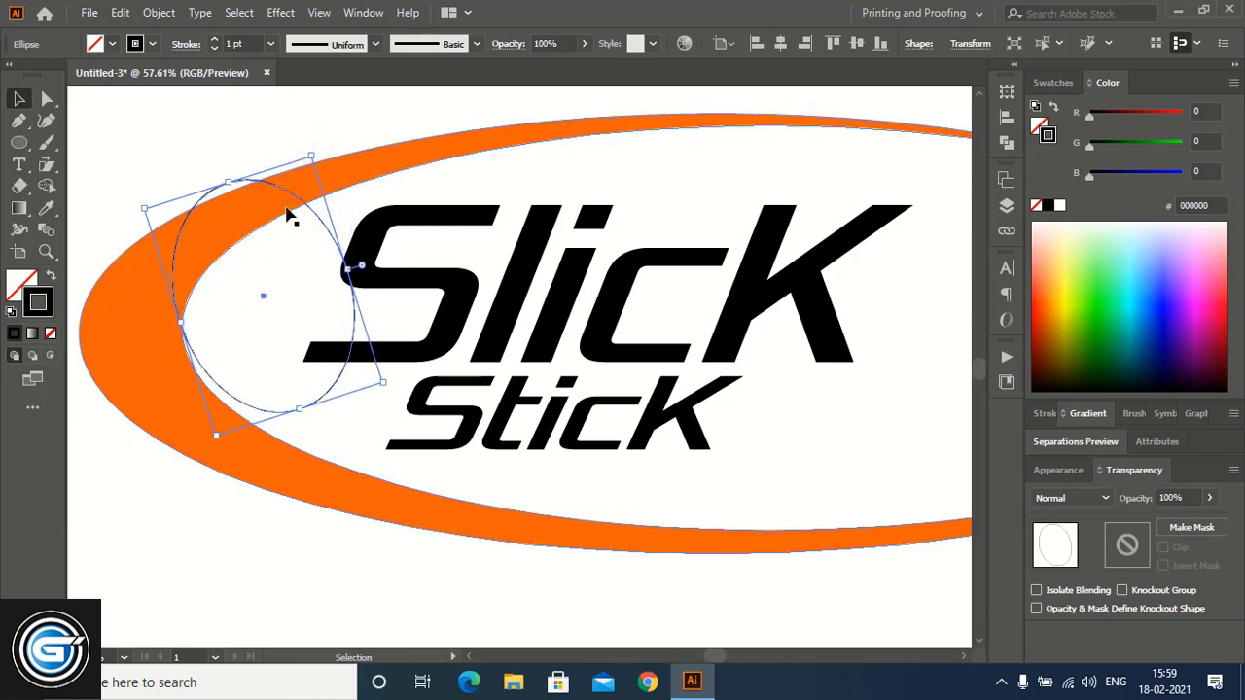
drag(318, 220, 310, 225)
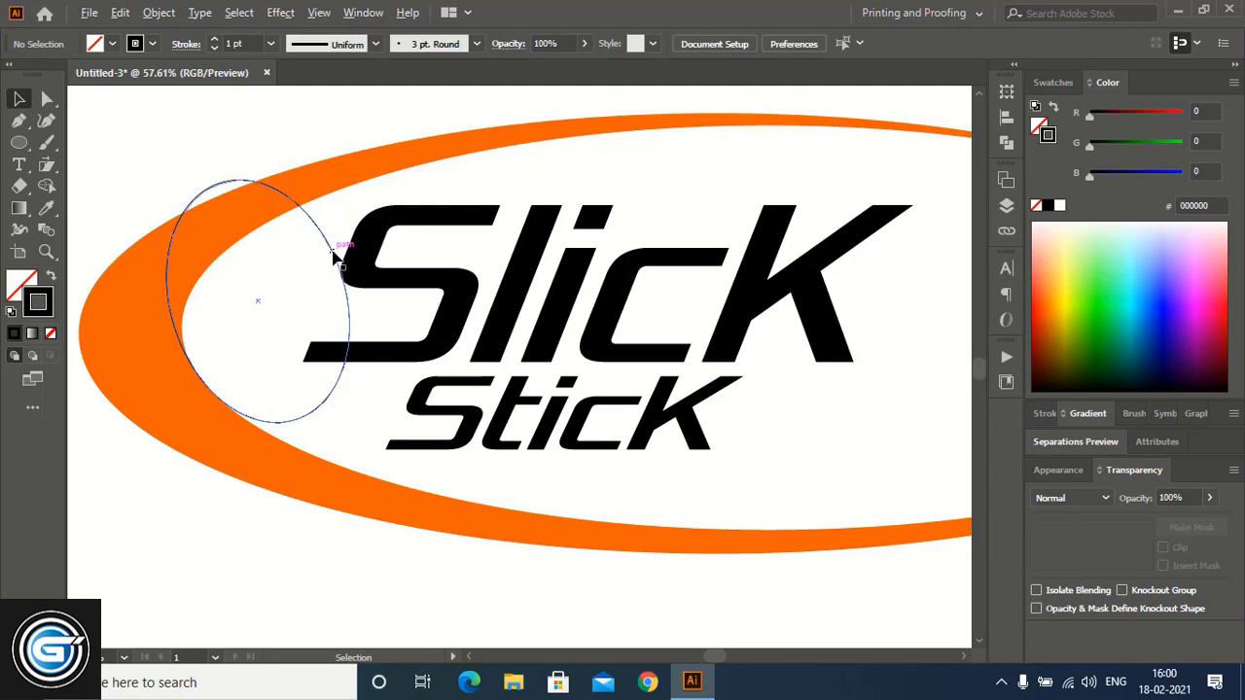
mouse_move(333, 253)
mouse_down()
mouse_move(344, 249)
mouse_move(347, 263)
mouse_up()
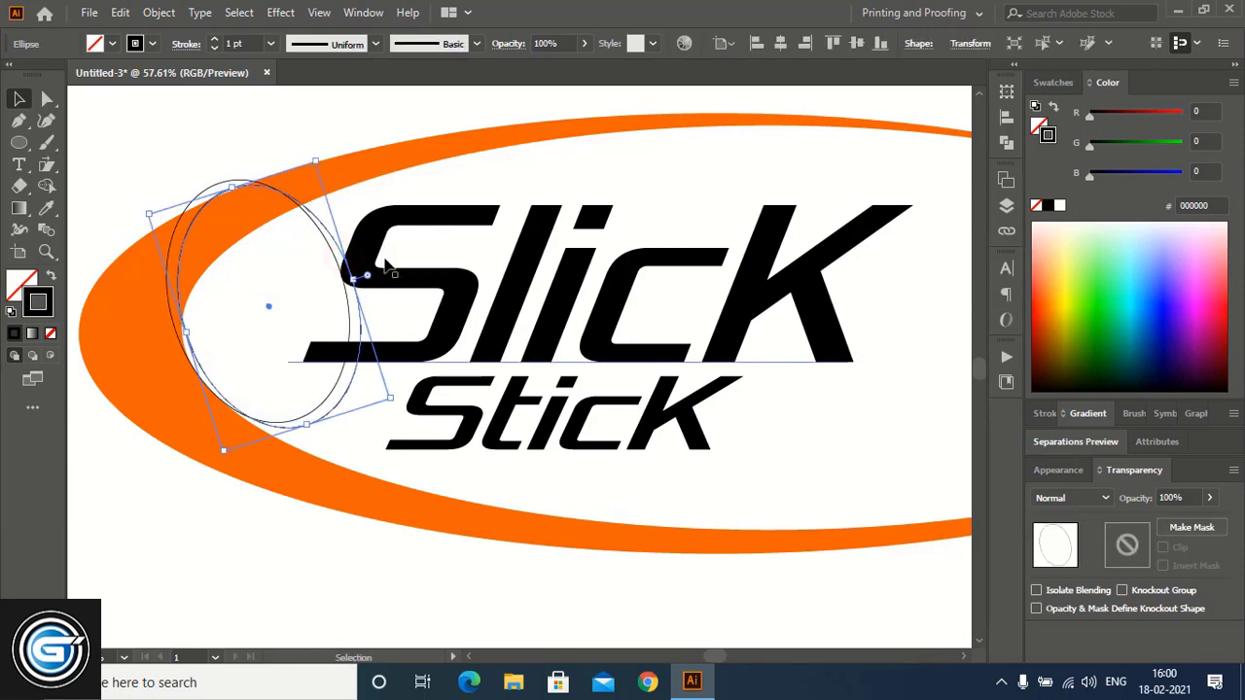
Cut the thin sliver between the two tilted ellipses out of the orange crescent with the Shape Builder tool.
click(246, 129)
drag(135, 154, 264, 311)
key(shift+m)
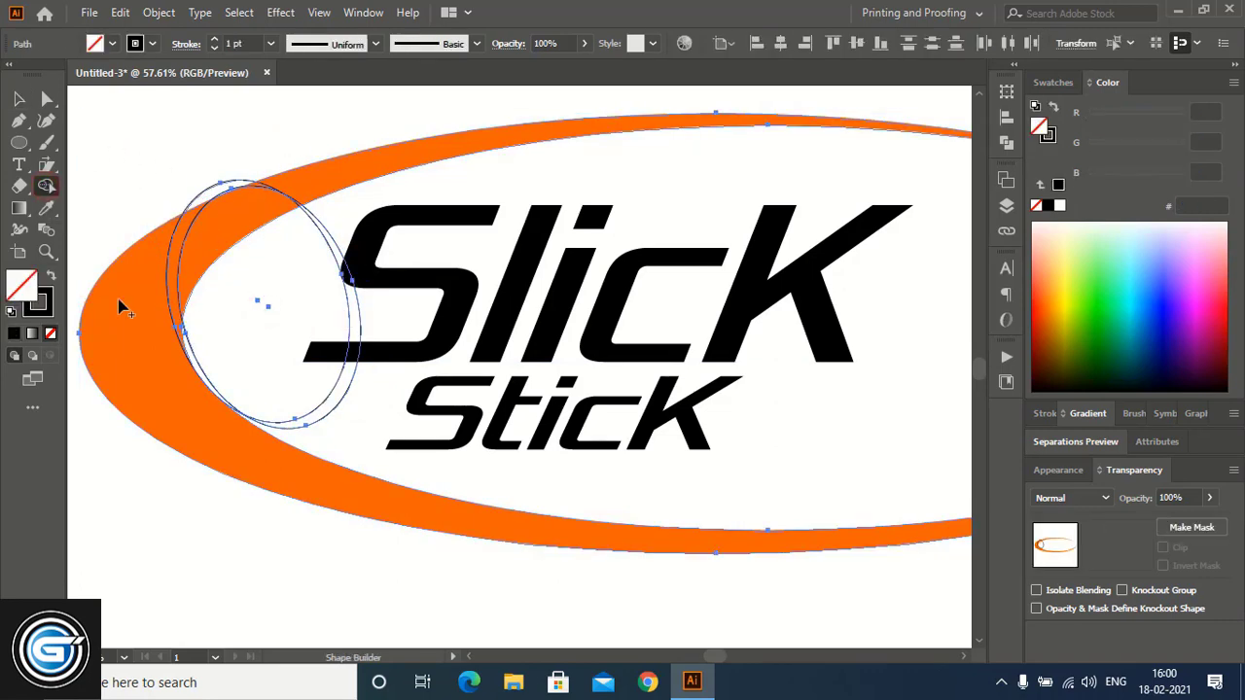
alt+click(182, 257)
Delete the leftover outlines of the two tilted ellipses, keeping the gap in the crescent.
click(15, 98)
click(181, 130)
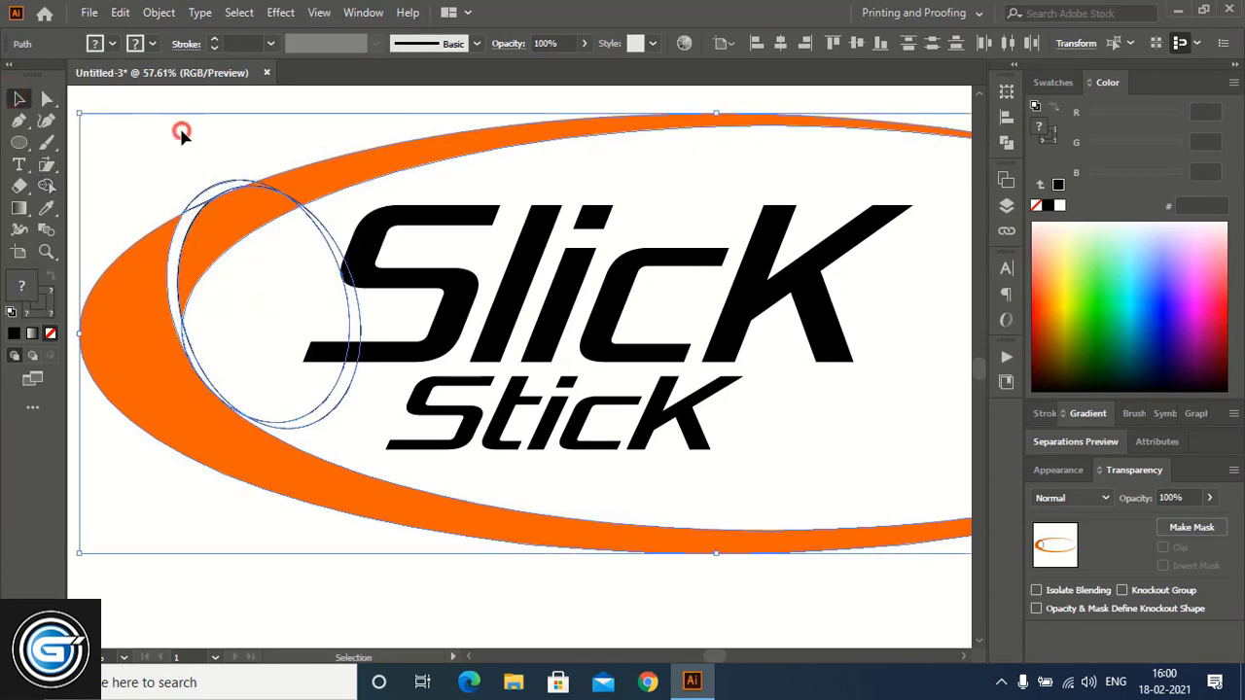
drag(335, 220, 308, 243)
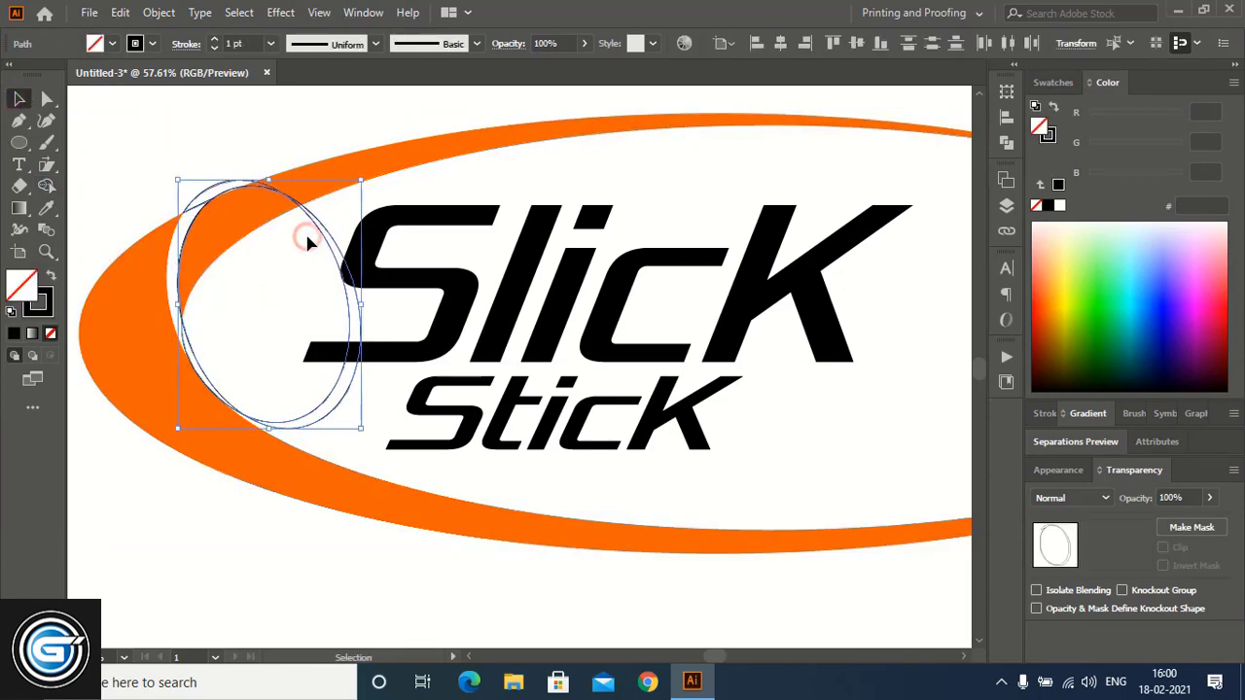
key(Delete)
Draw an unfilled, black-outlined pen path curving from the crescent's top edge down above the large S, then back up to the inner edge.
key(ctrl+minus)
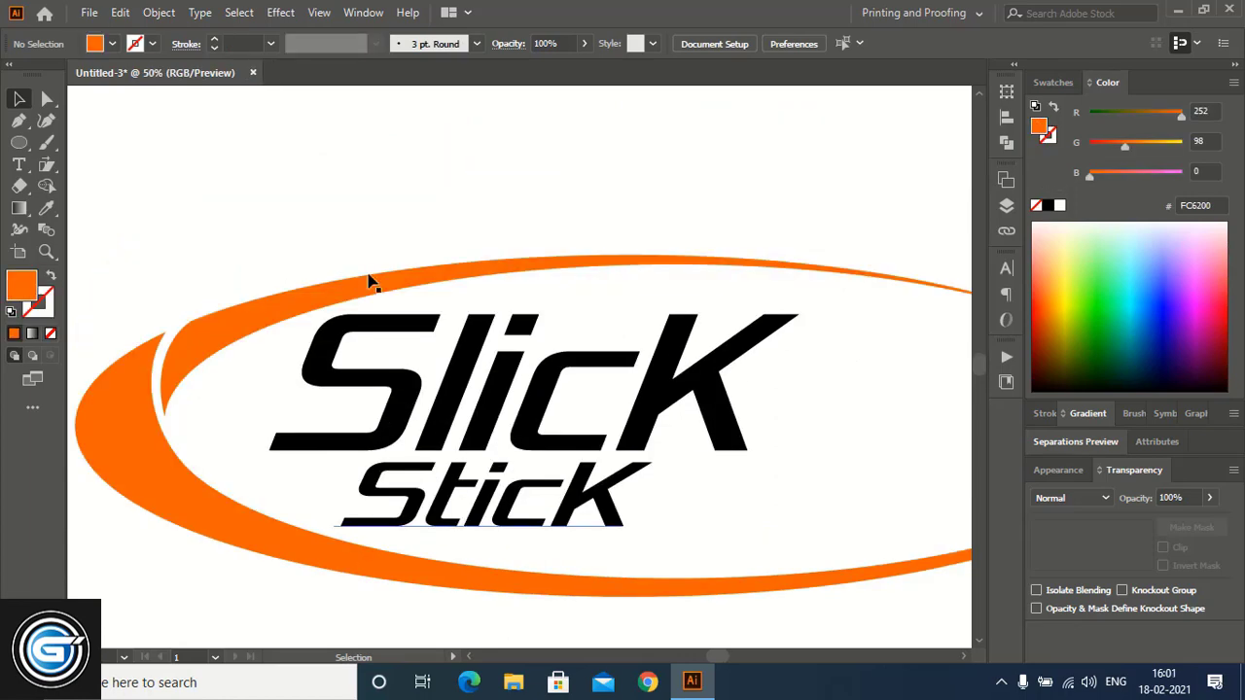
click(19, 121)
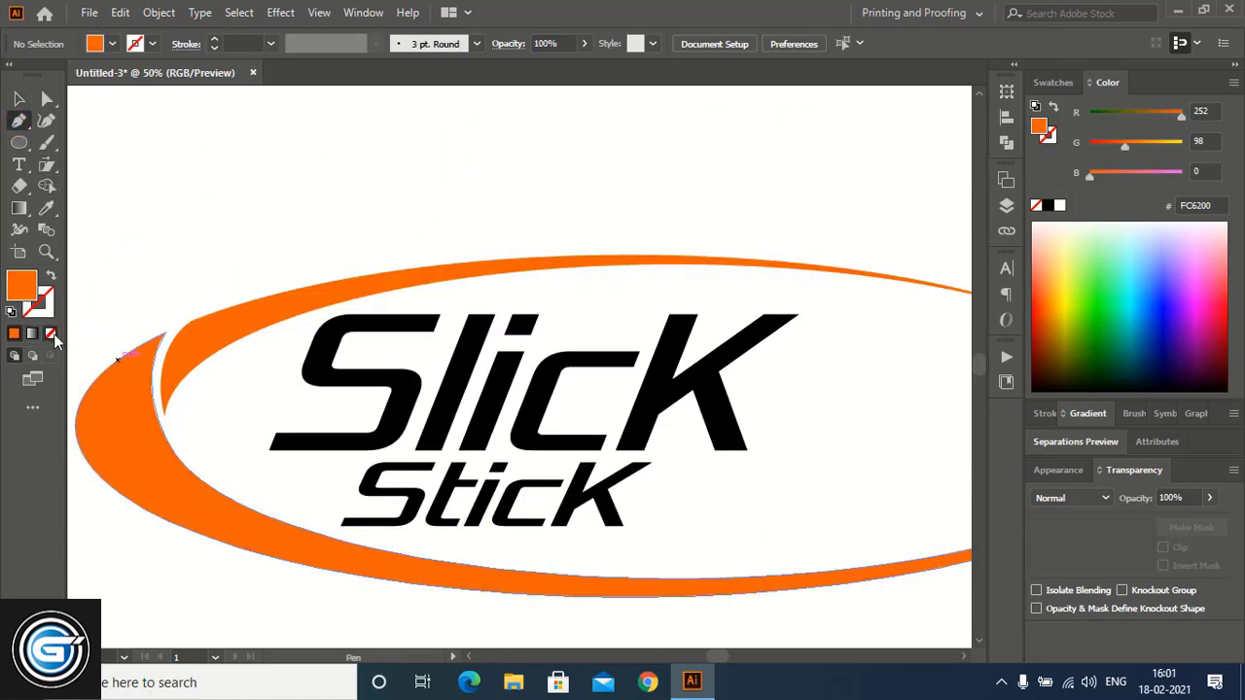
click(50, 334)
click(14, 334)
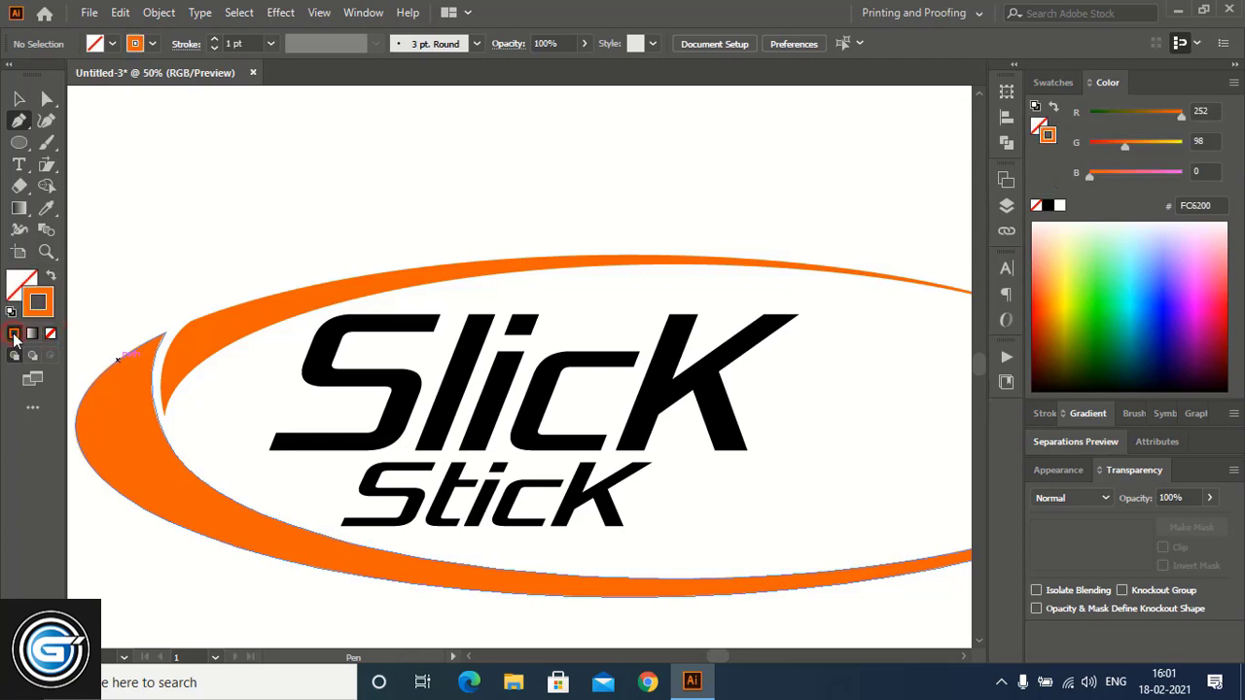
click(1047, 207)
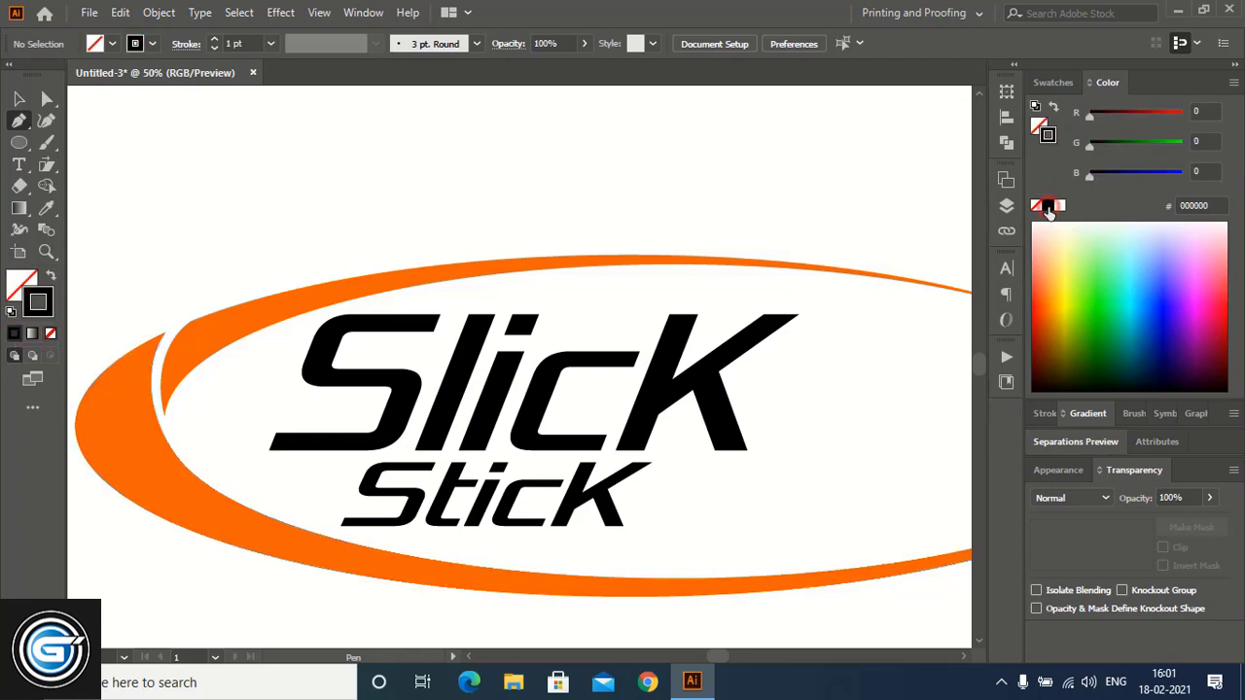
click(690, 256)
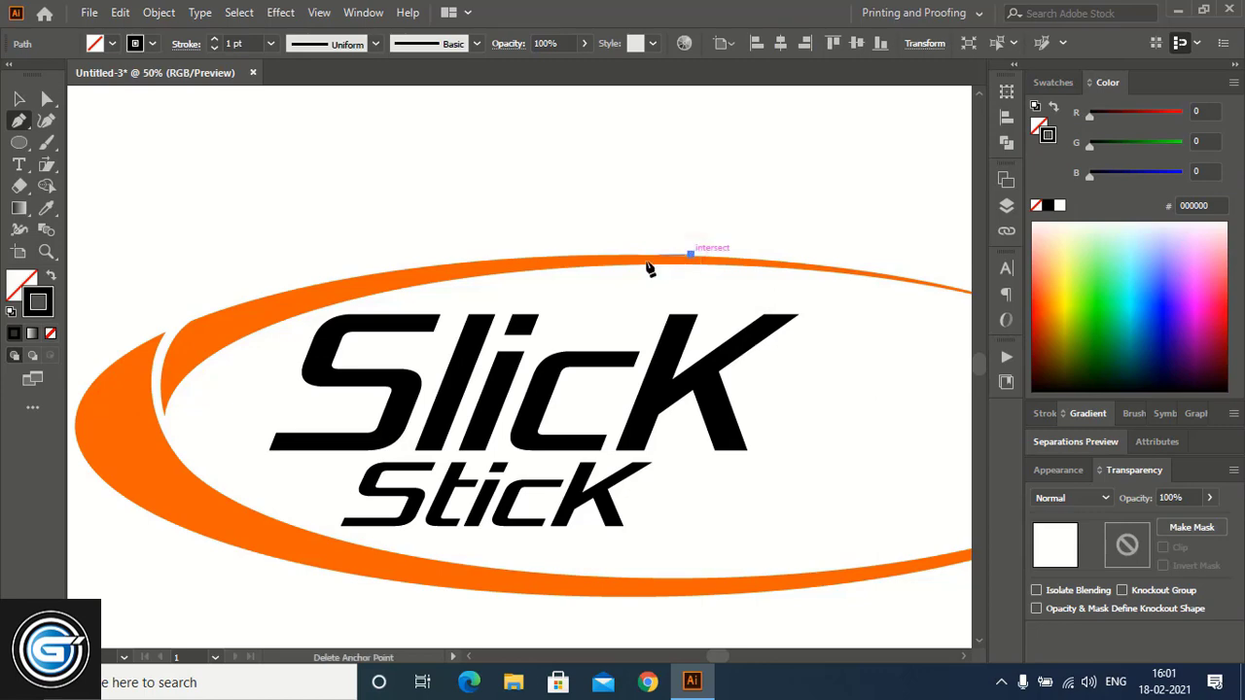
drag(406, 313, 315, 362)
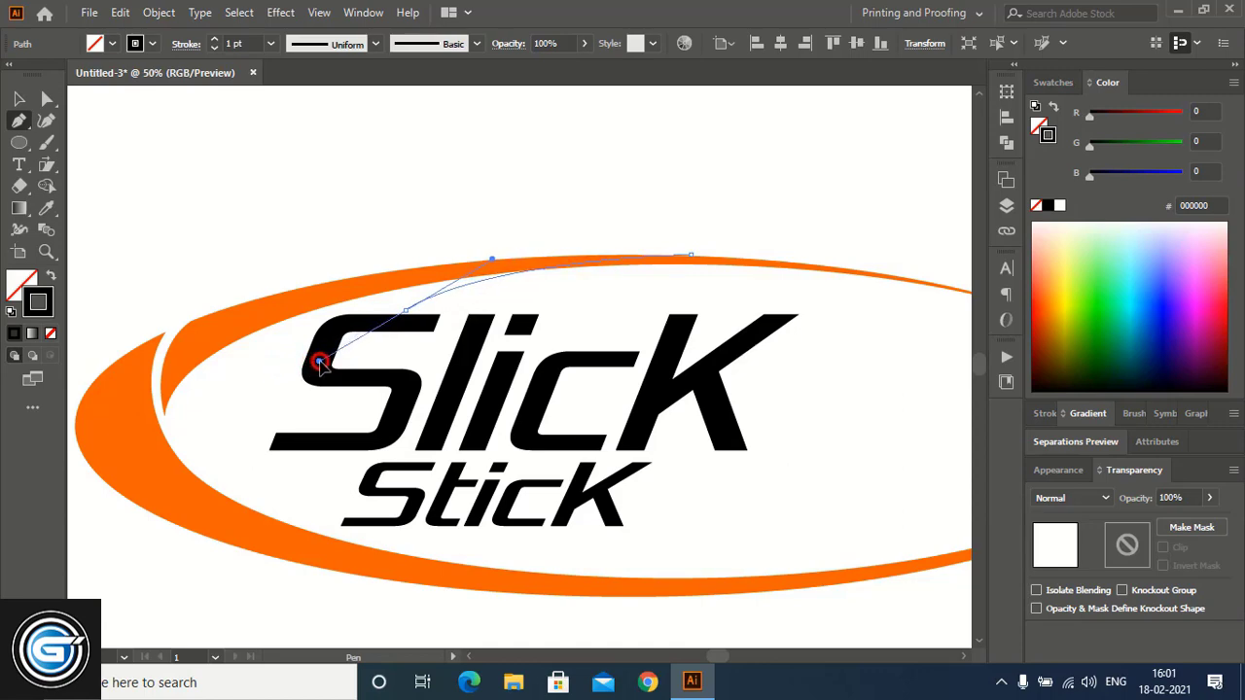
drag(322, 363, 322, 357)
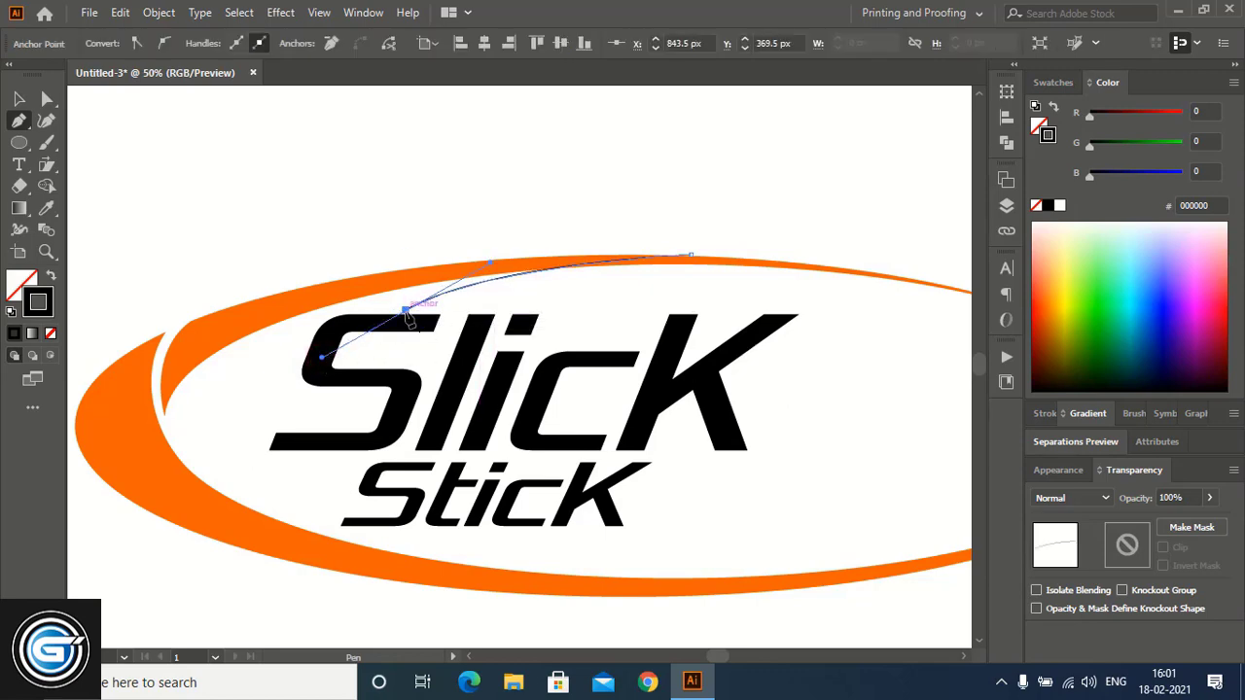
drag(407, 313, 448, 289)
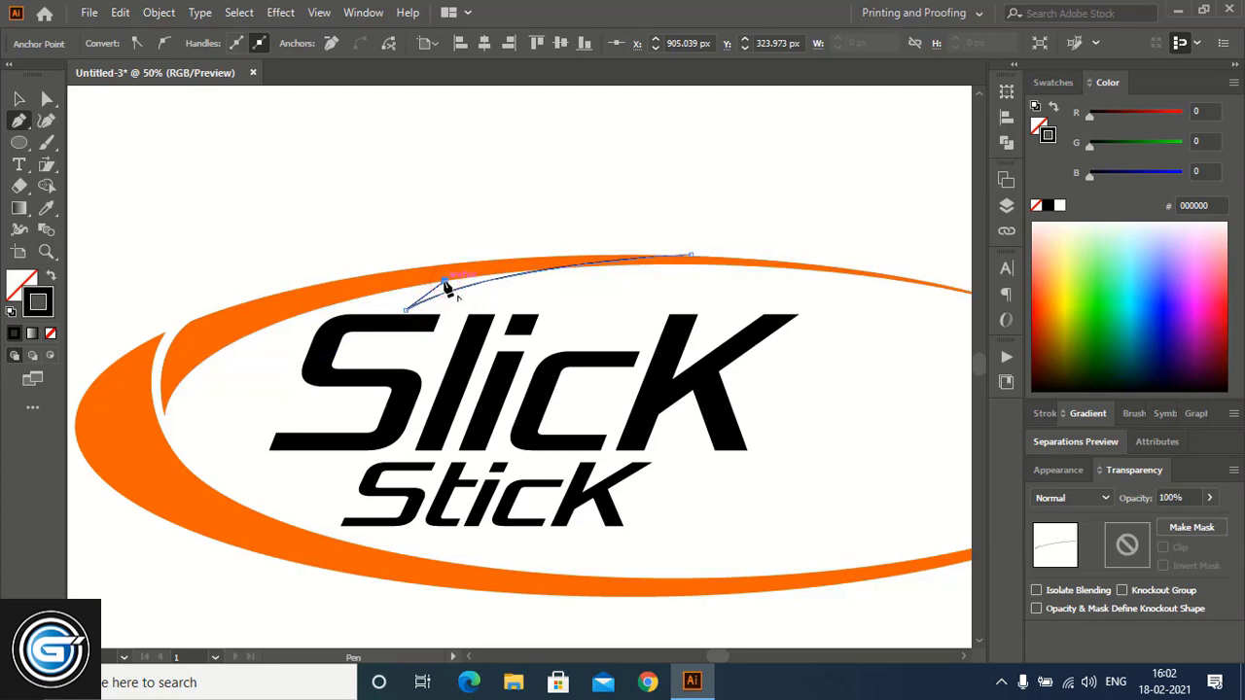
drag(447, 289, 19, 103)
Merge the pointed barb with the upper arc of the crescent using the Shape Builder, filling it with orange FF4A0D.
click(18, 99)
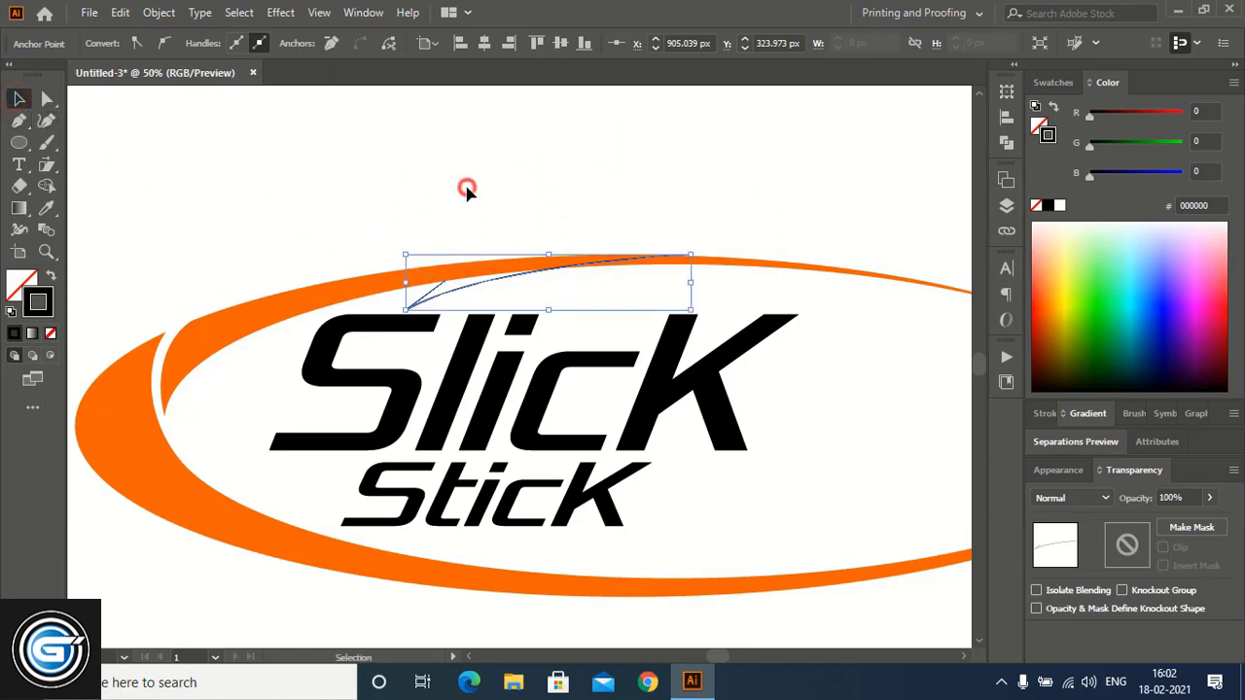
click(467, 189)
drag(477, 234, 540, 292)
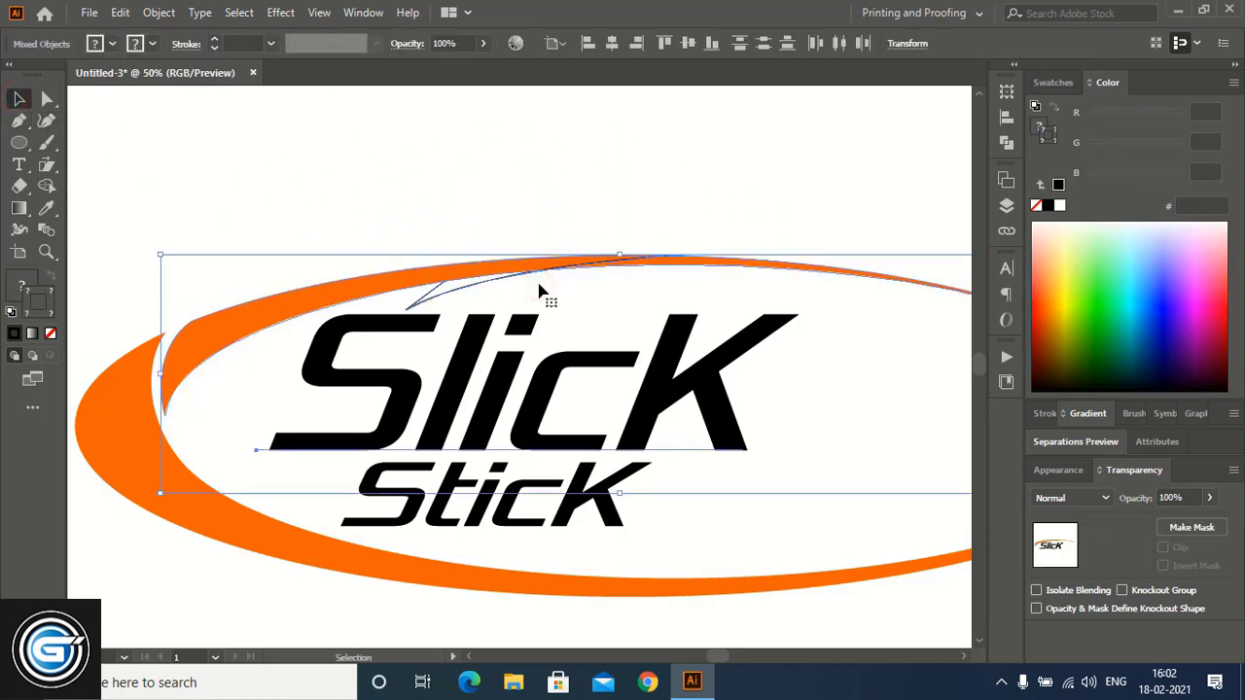
click(46, 185)
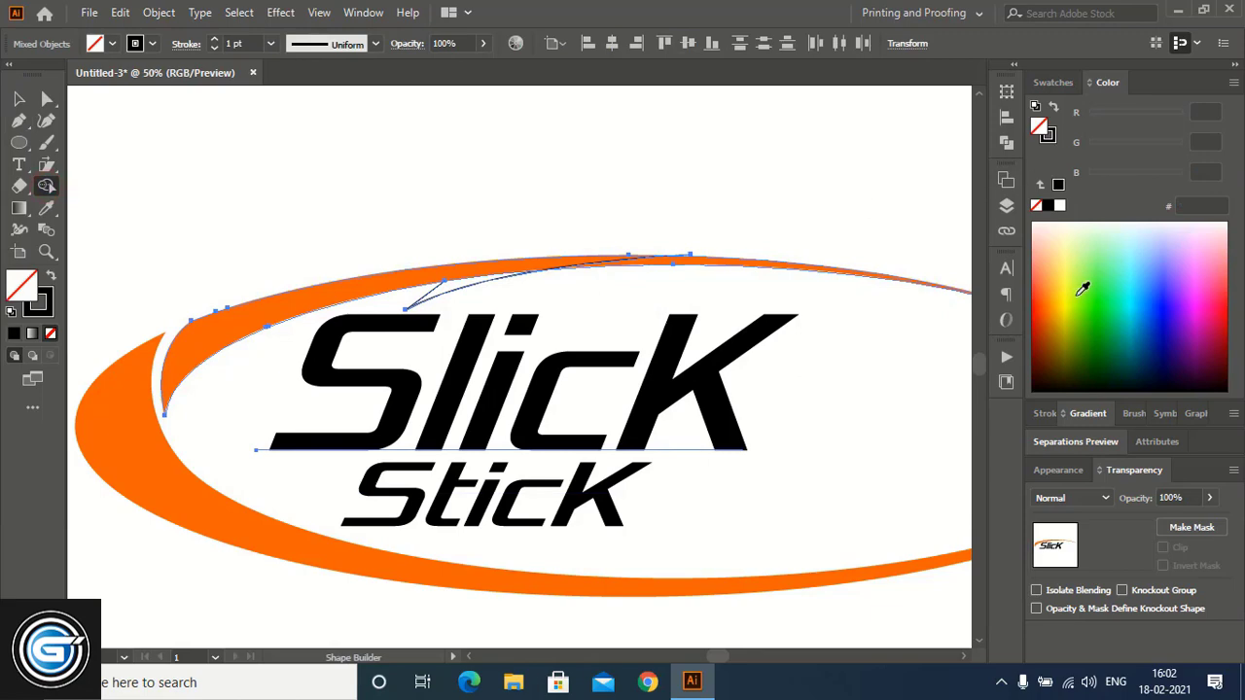
click(1045, 293)
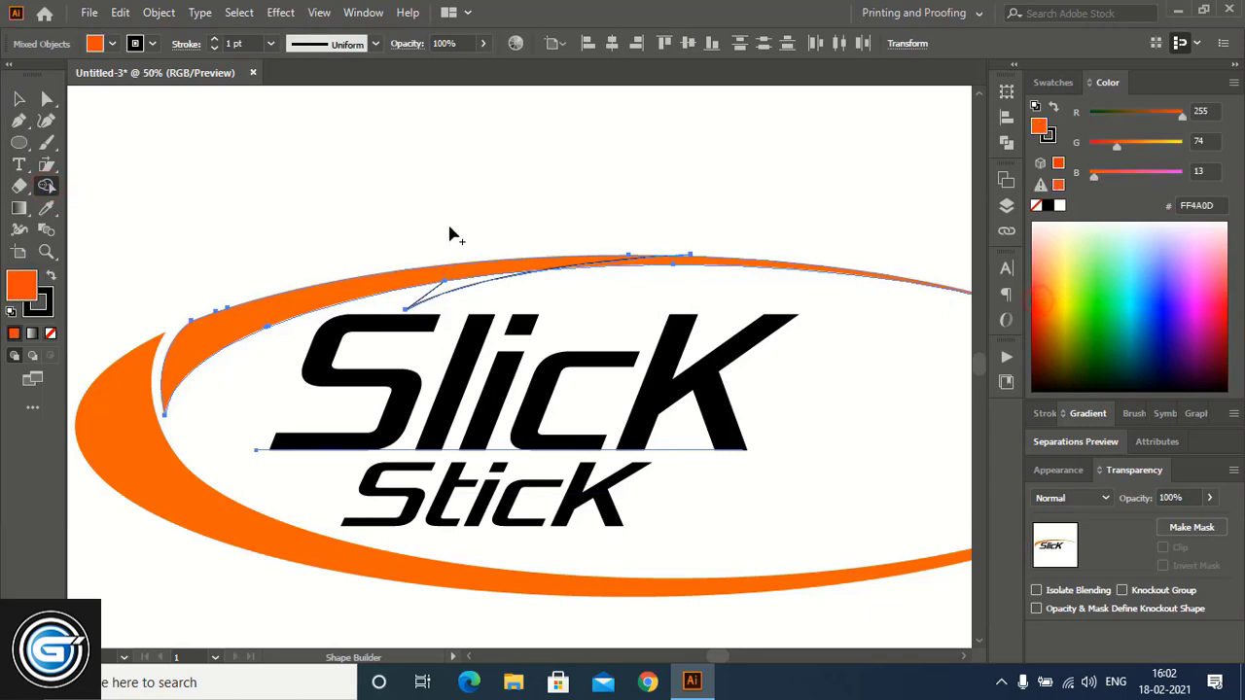
click(460, 284)
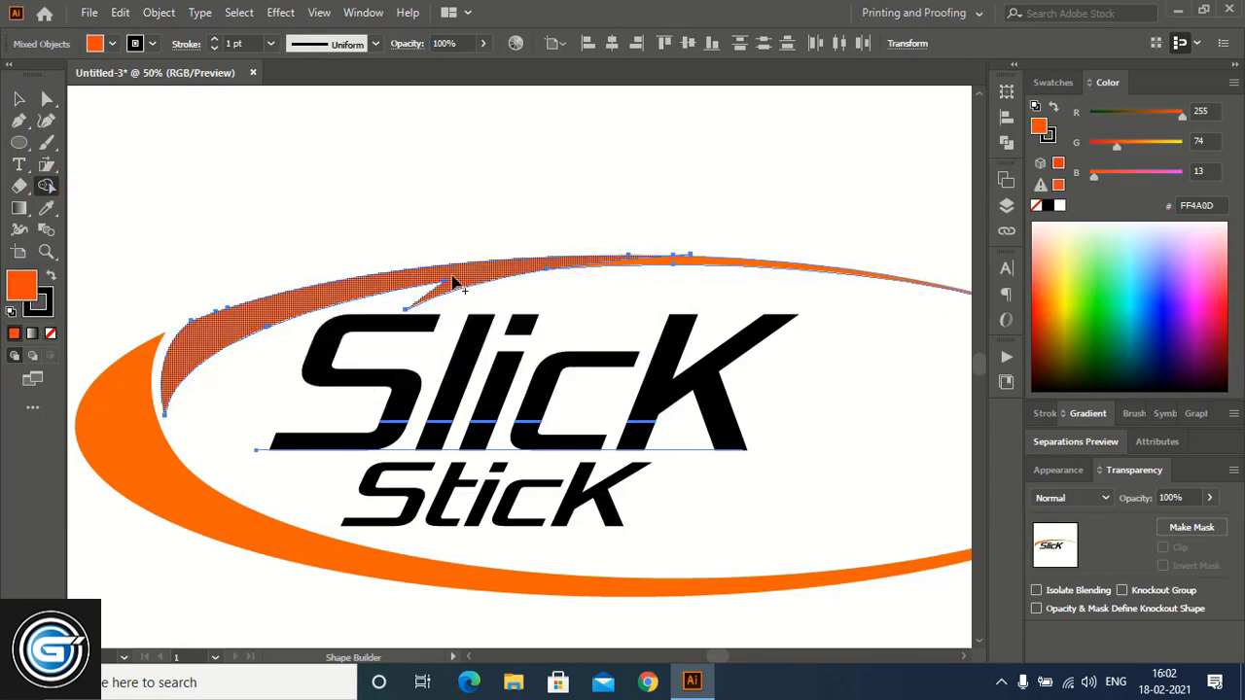
click(18, 98)
click(597, 158)
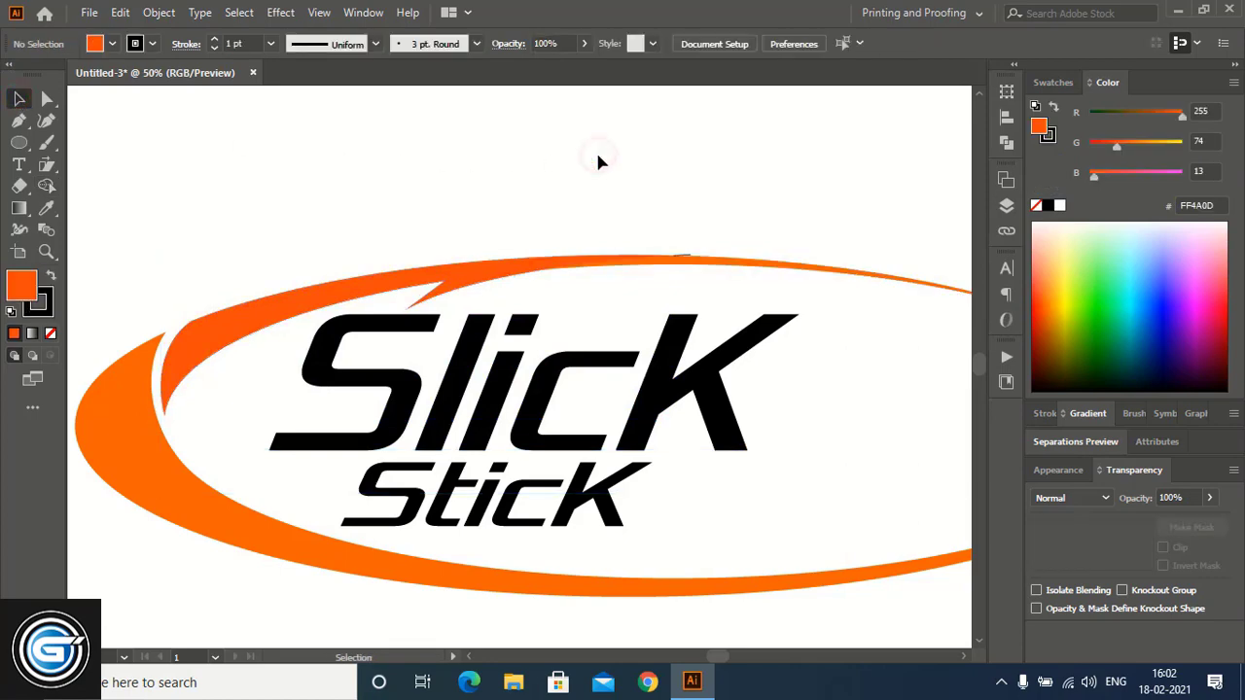
Delete the thin upper-right tail of the crescent and the leftover black line at the tip.
click(741, 269)
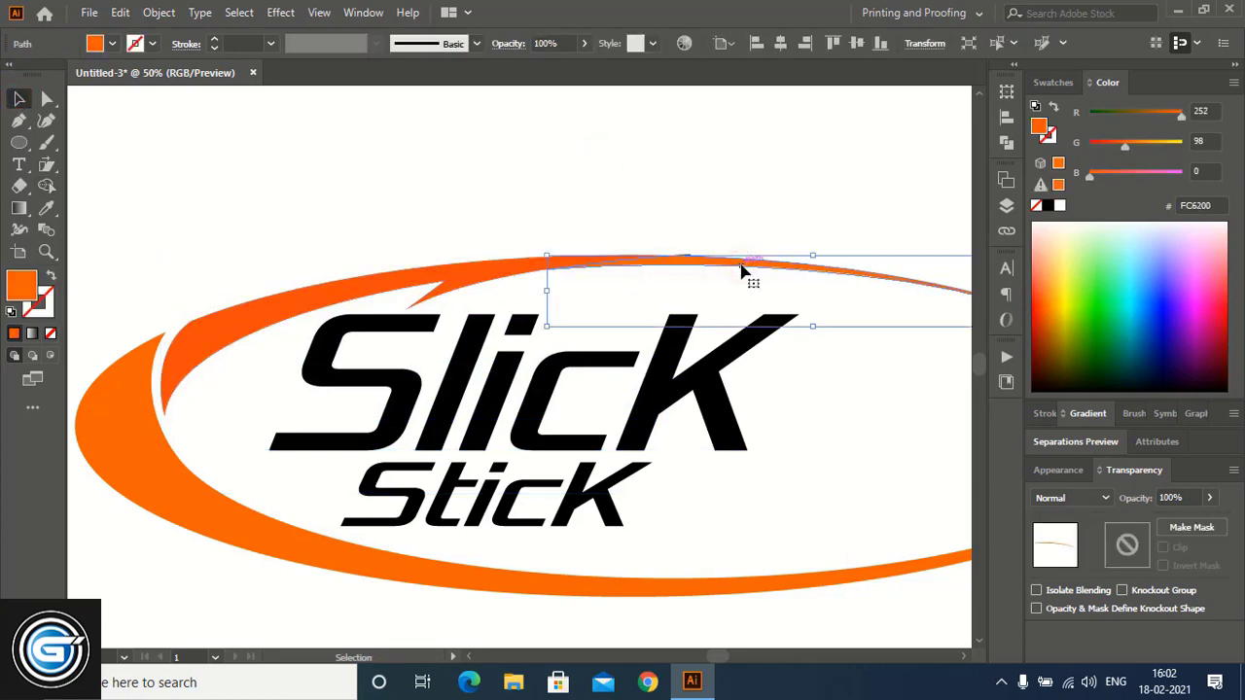
key(Delete)
click(684, 254)
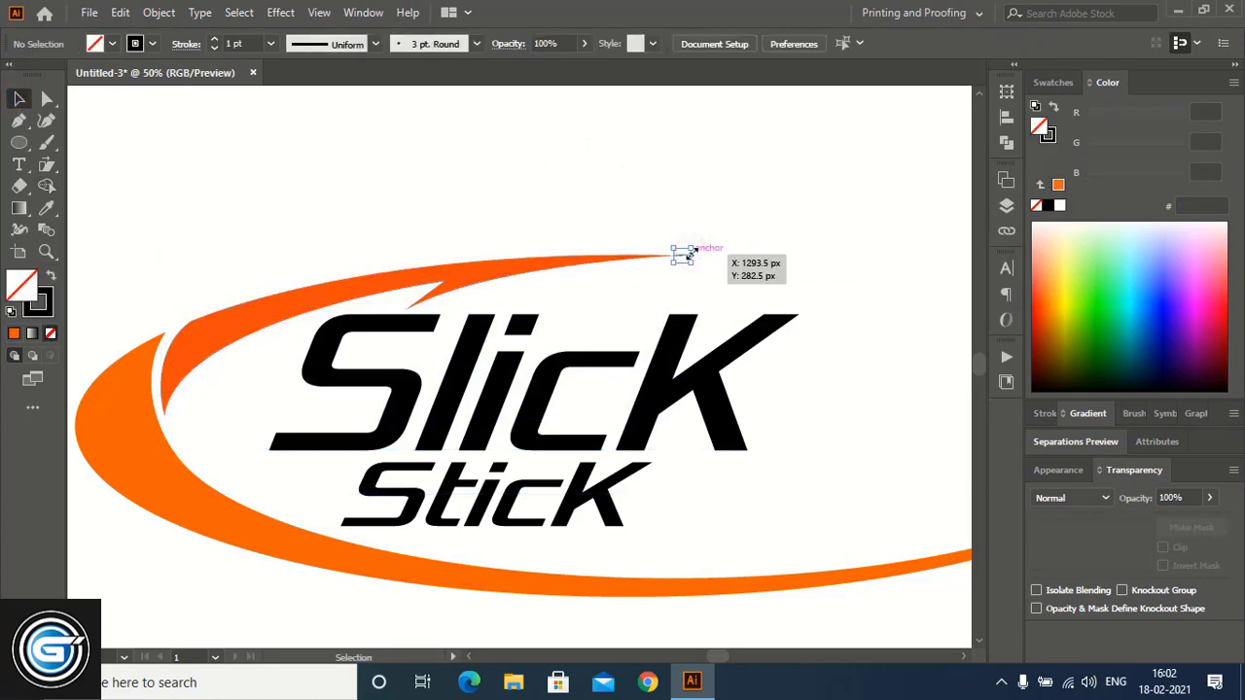
Expand the SlicK and SticK text objects into editable shapes.
scroll(784, 204, down, 3)
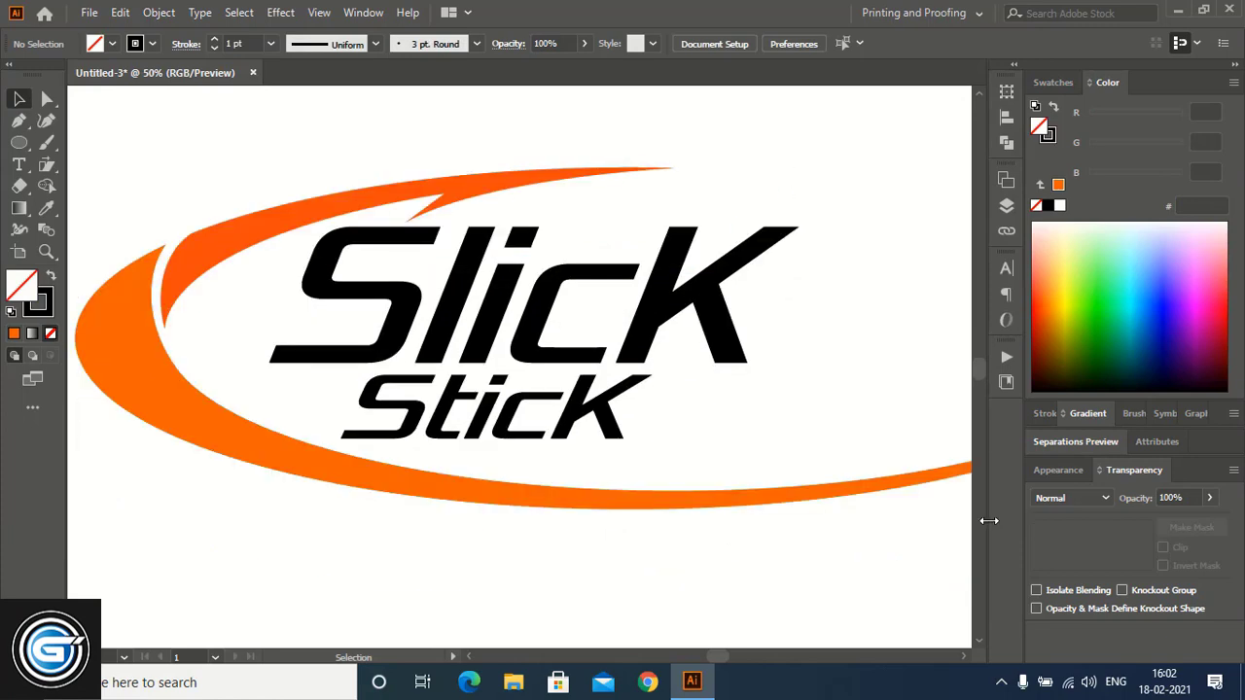
click(665, 301)
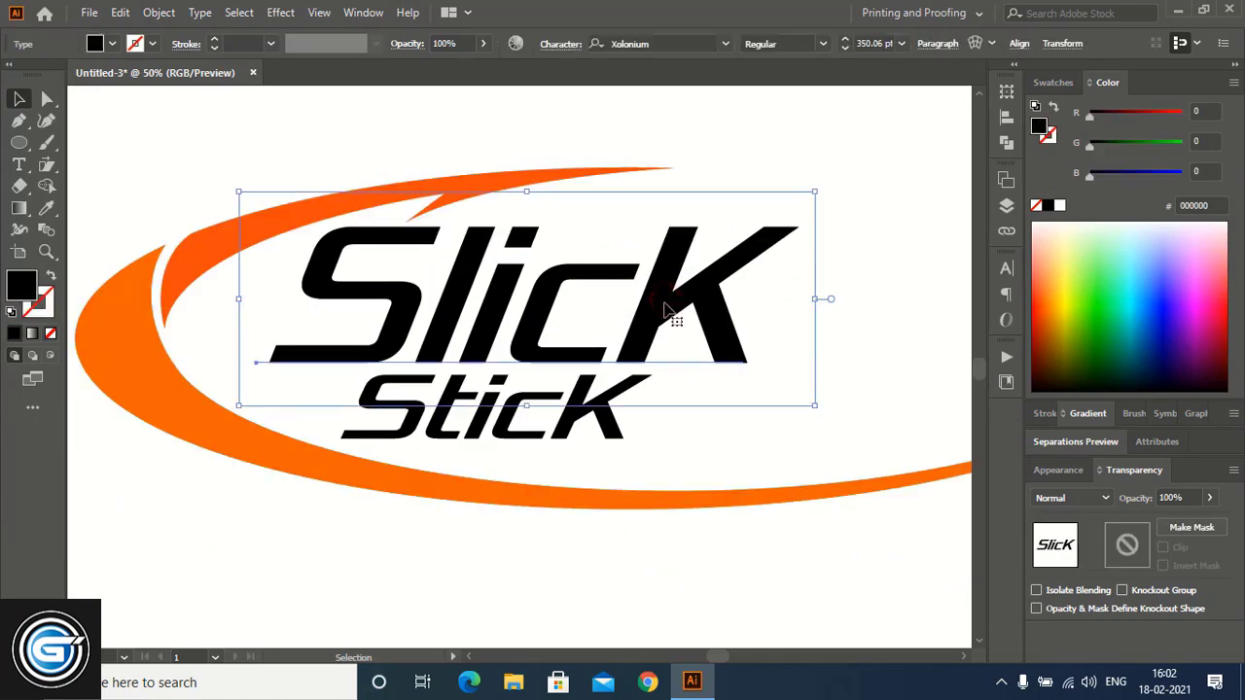
shift+click(595, 418)
click(153, 16)
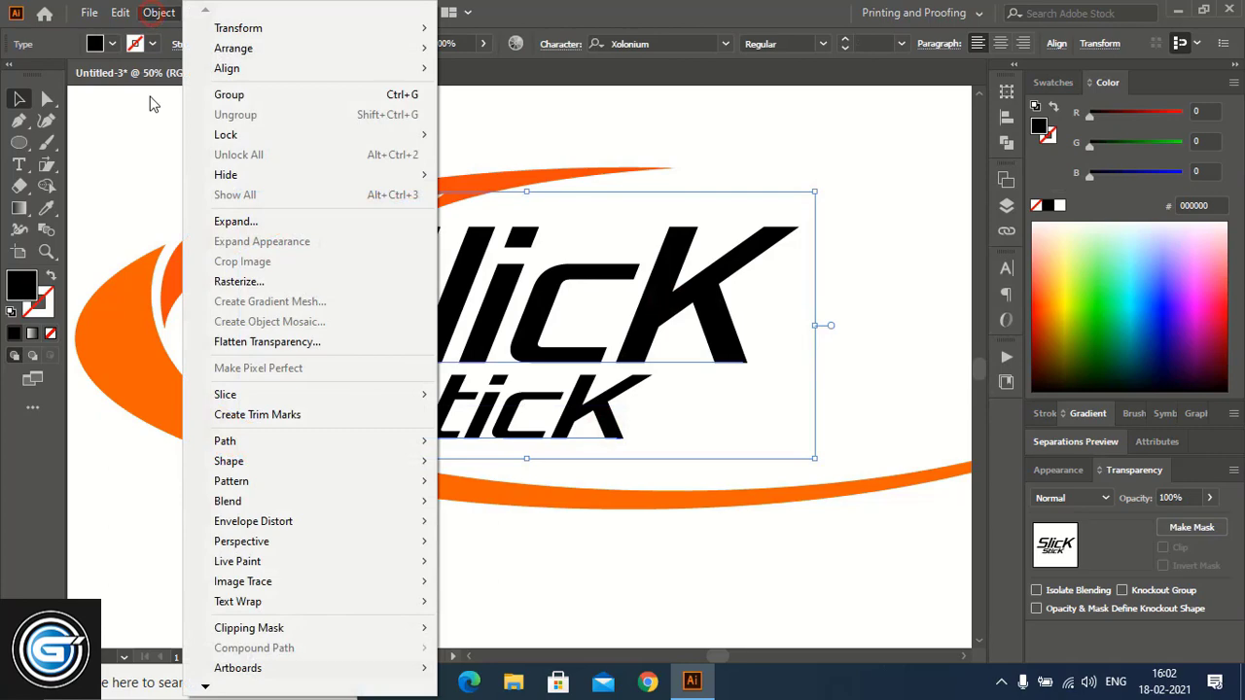
click(257, 219)
click(578, 443)
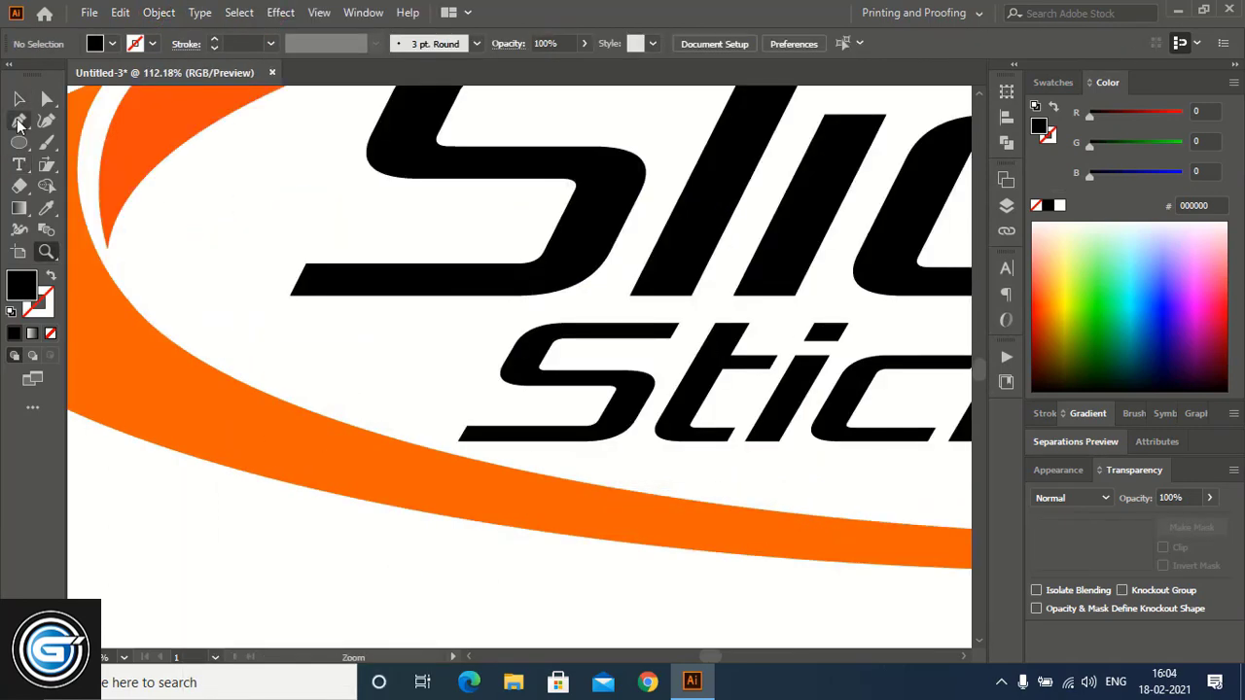
Draw a curved pen path from the small S's lower bar to the crescent's inner edge, back to the bar, and along beneath SticK.
click(19, 120)
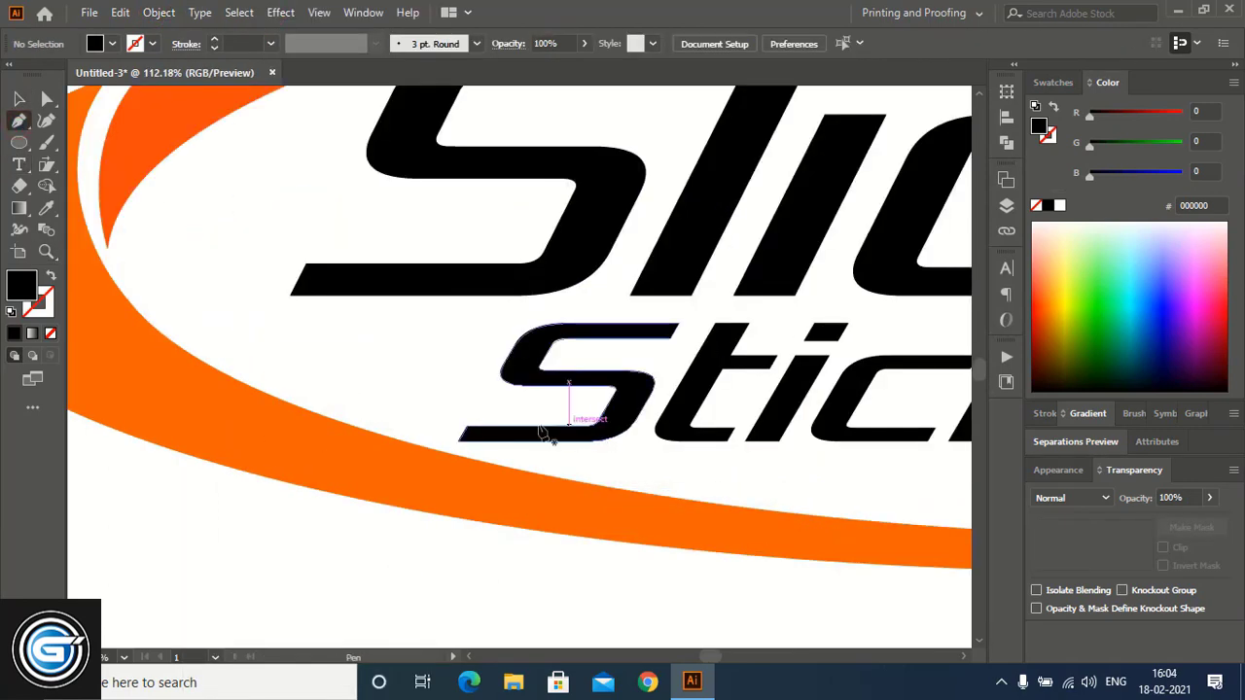
click(507, 426)
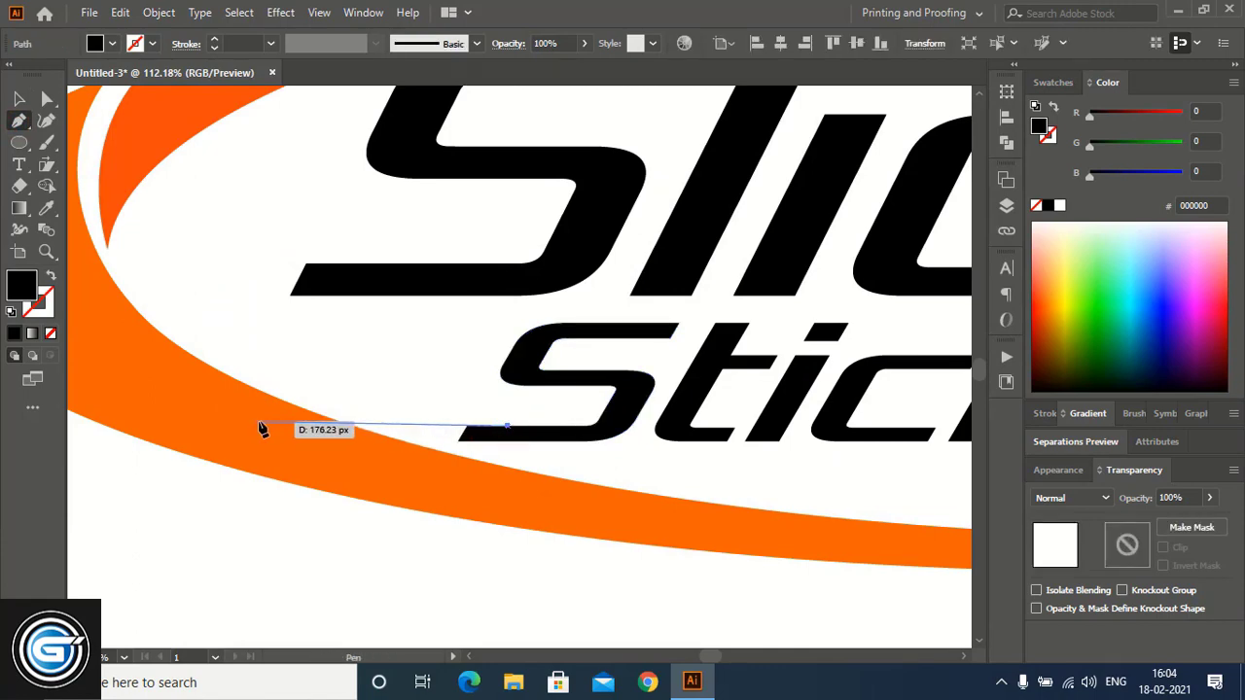
drag(235, 382, 481, 482)
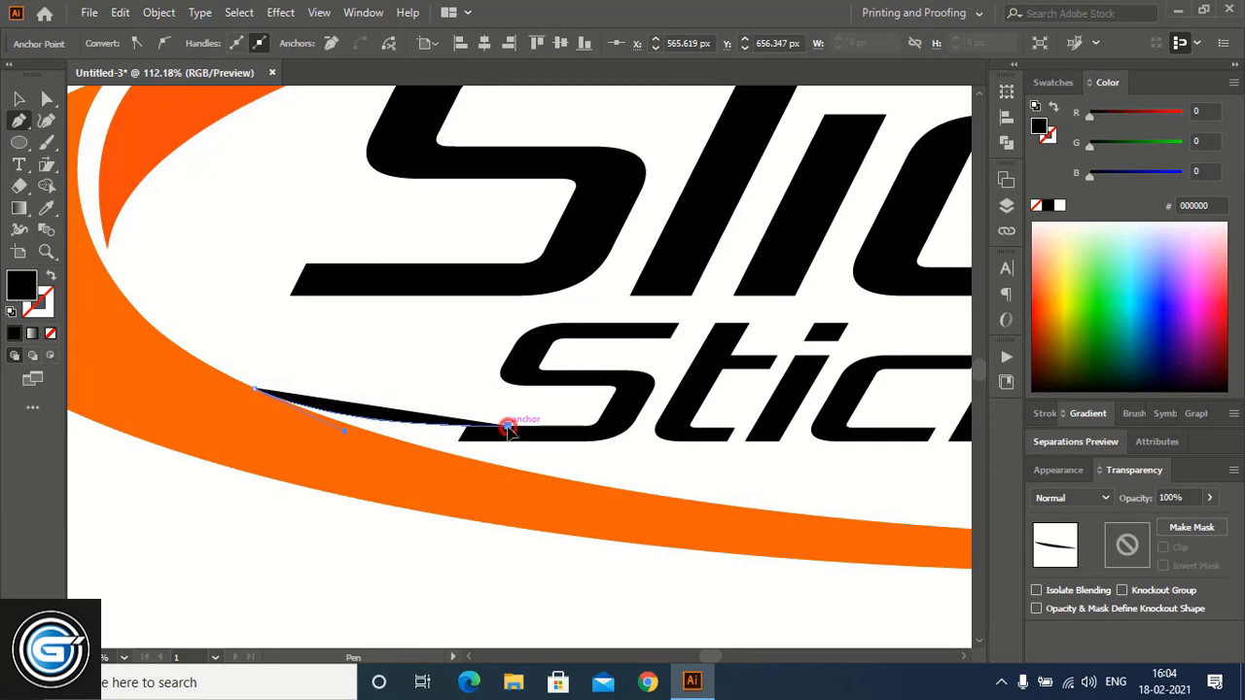
drag(507, 427, 243, 411)
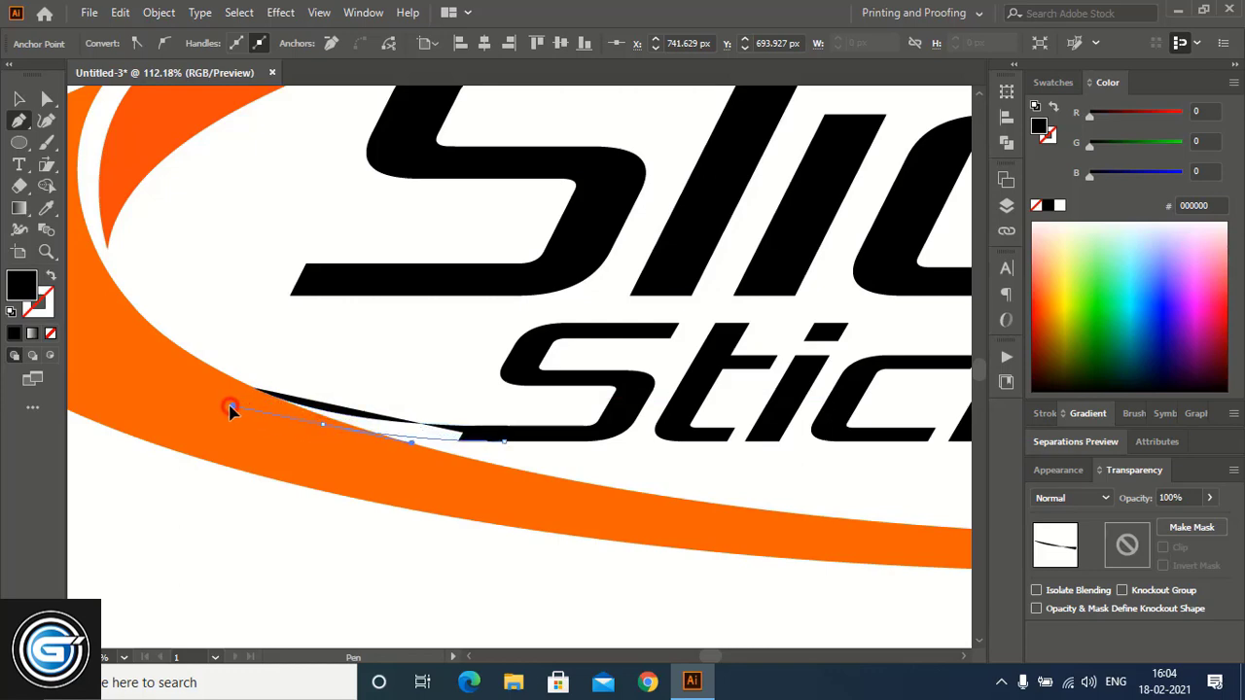
drag(226, 410, 917, 456)
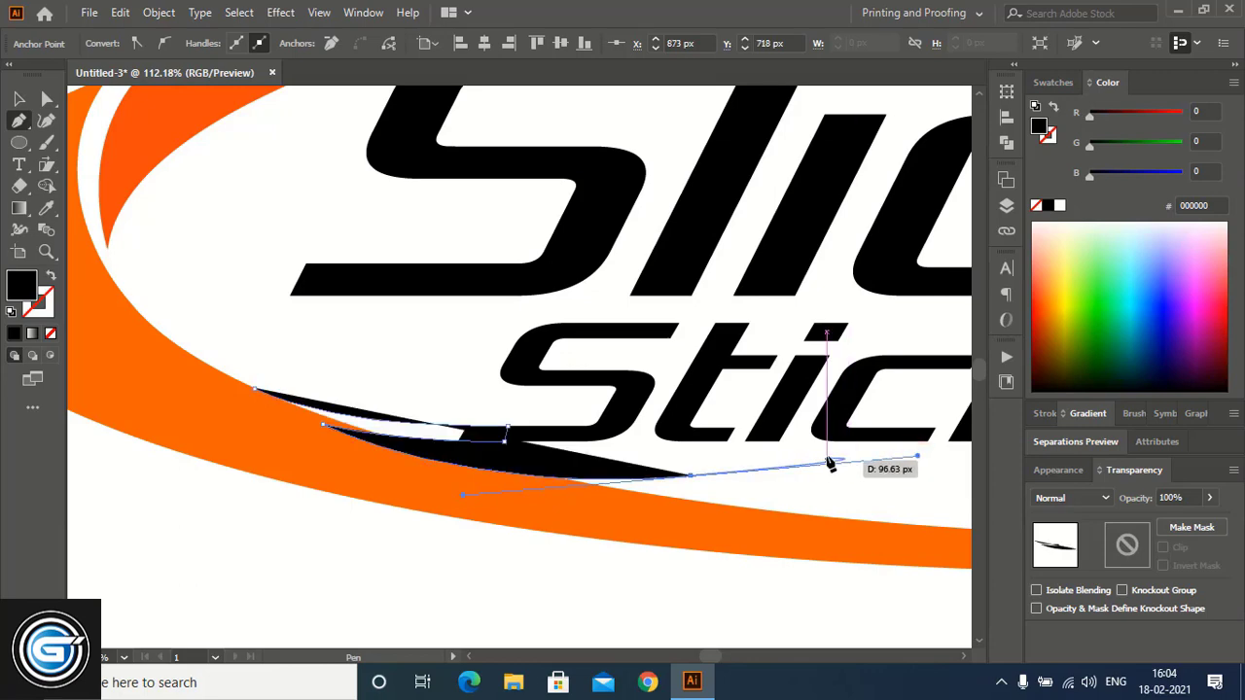
scroll(784, 449, down, 2)
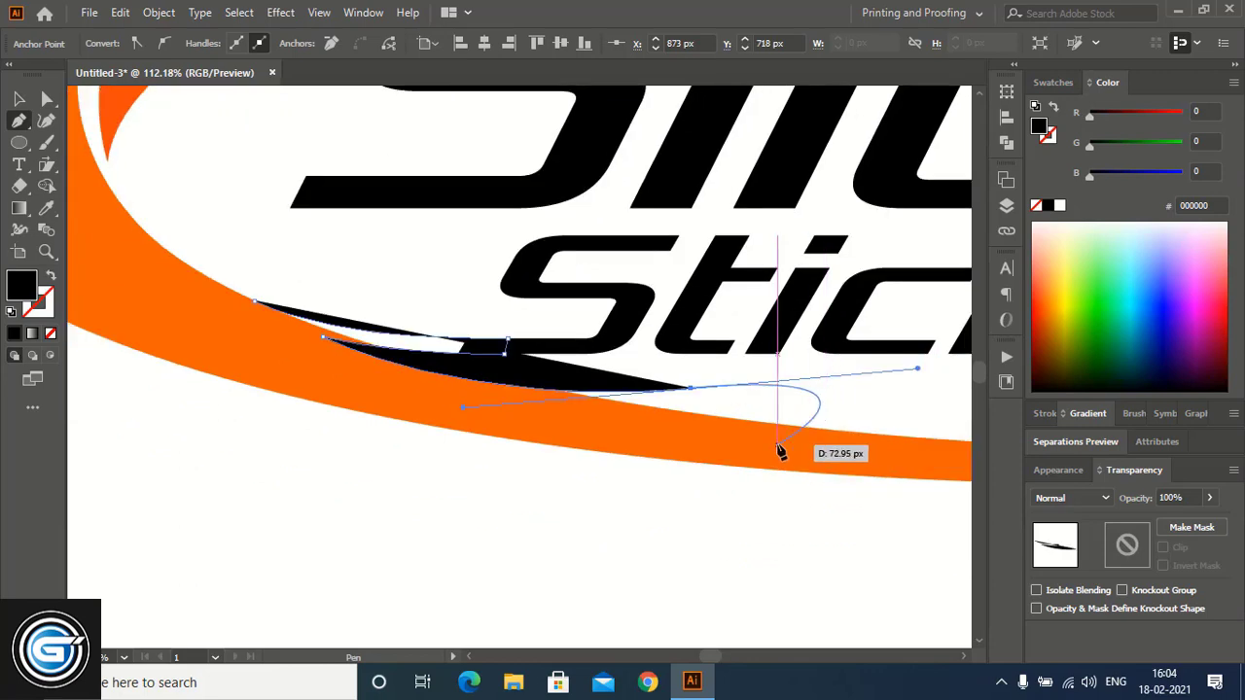
click(690, 391)
Extend the pen path in a curve across the lower crescent to its outer edge, ending in a sharp corner point.
scroll(700, 516, right, 3)
scroll(700, 515, down, 1)
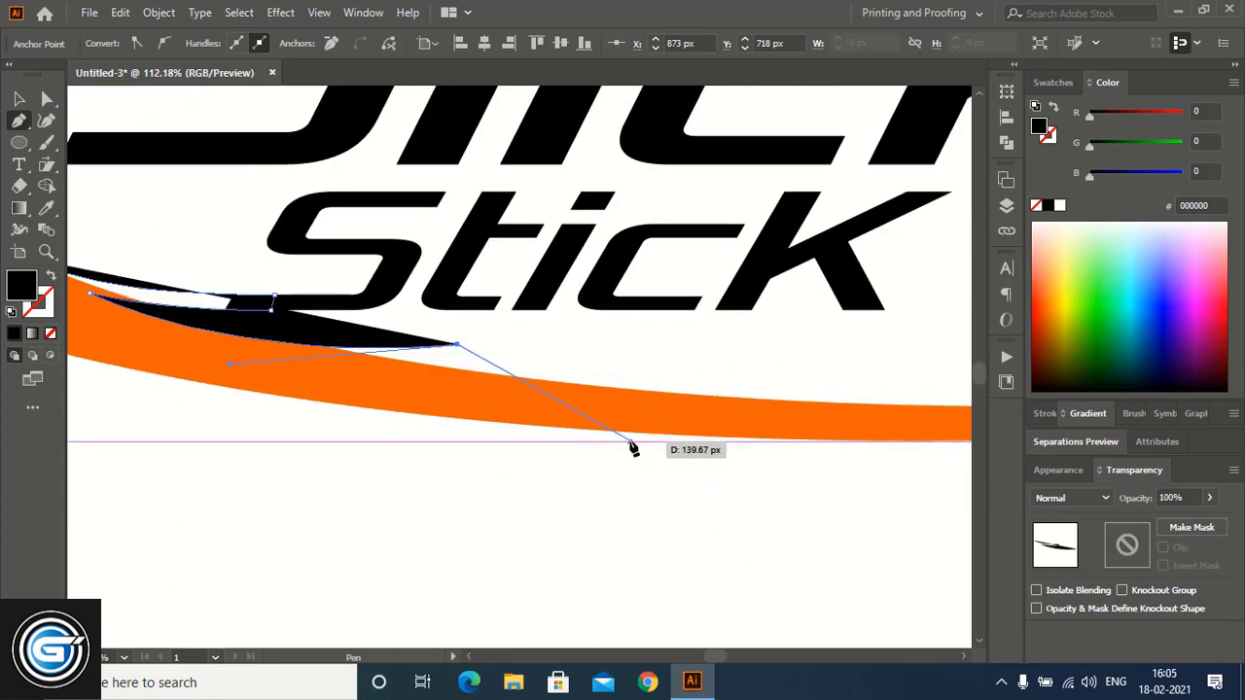
drag(630, 442, 784, 453)
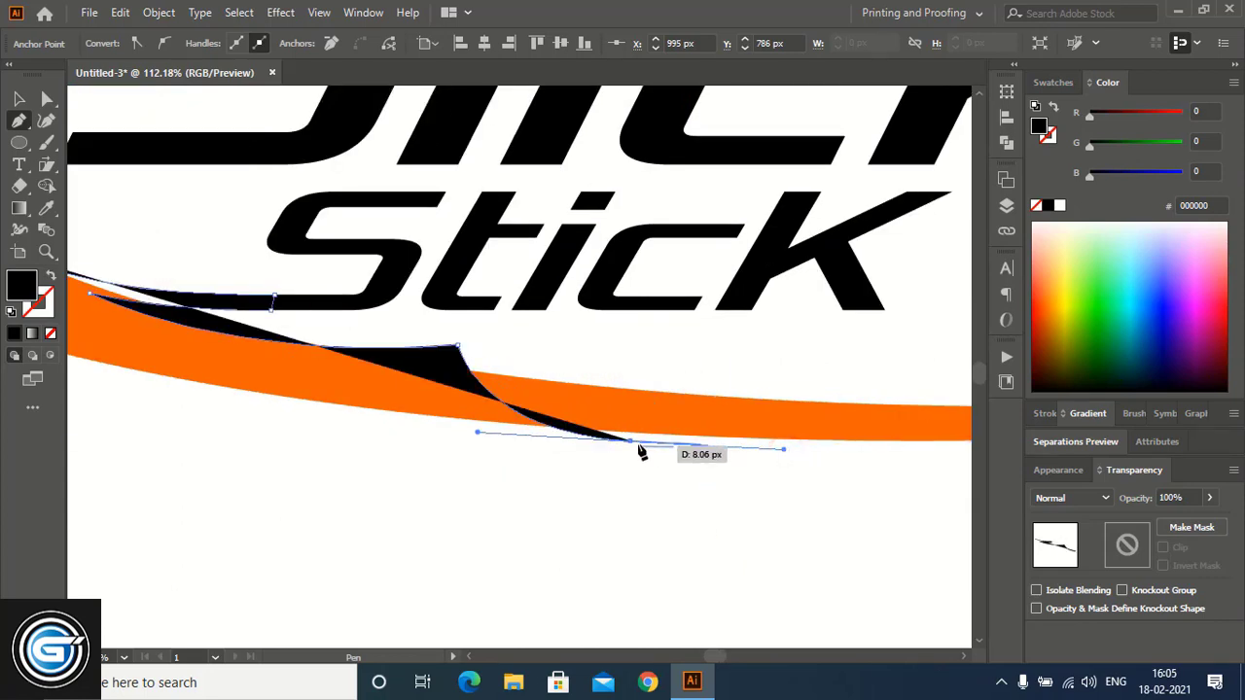
click(630, 442)
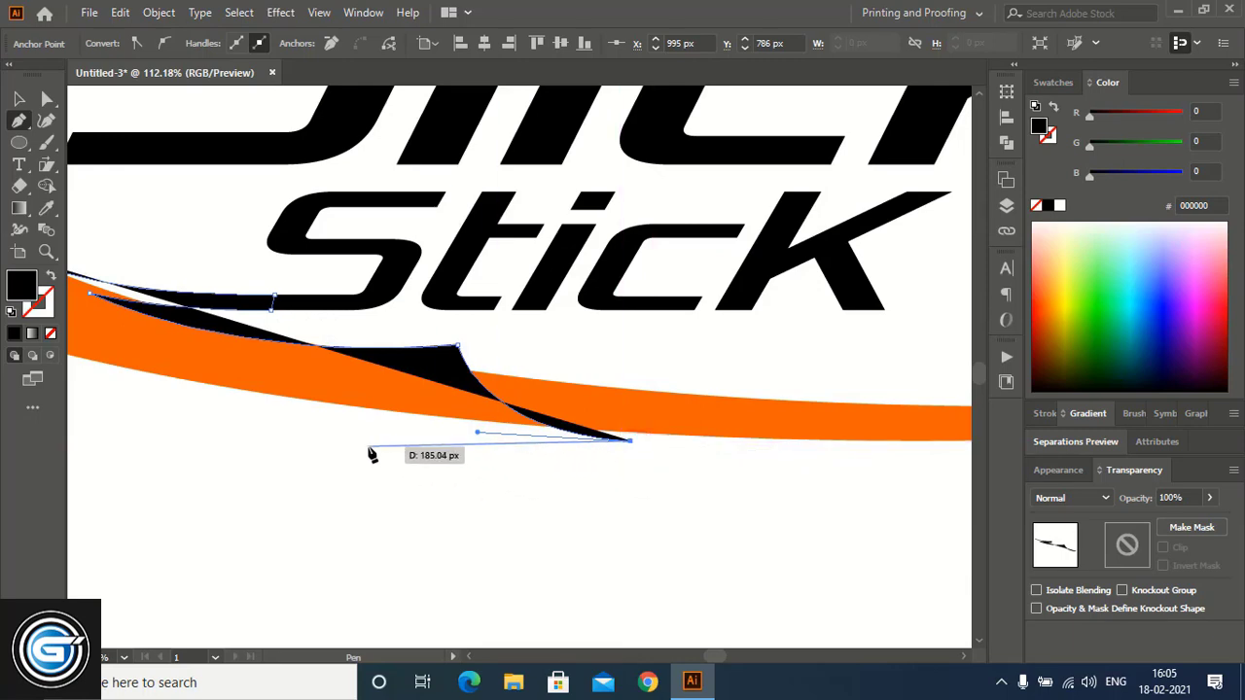
Remove the open path's fill, curve it from the outer corner point back into the lower crescent, and give it a black stroke.
click(469, 657)
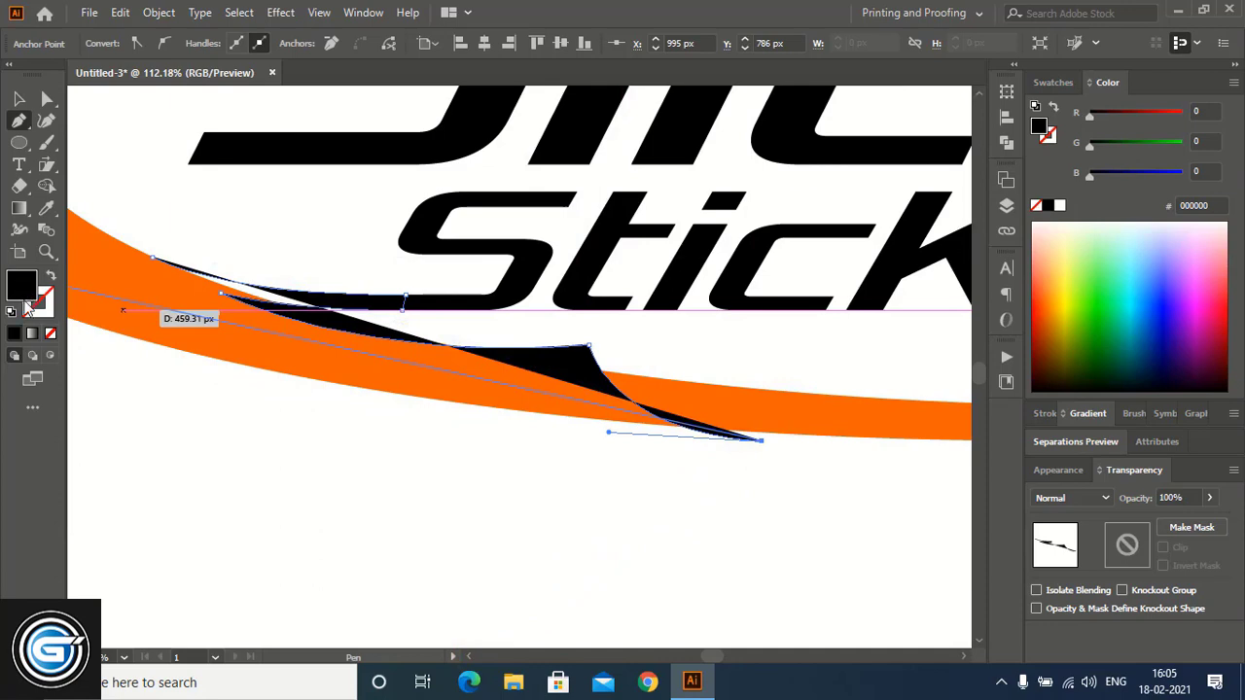
click(51, 333)
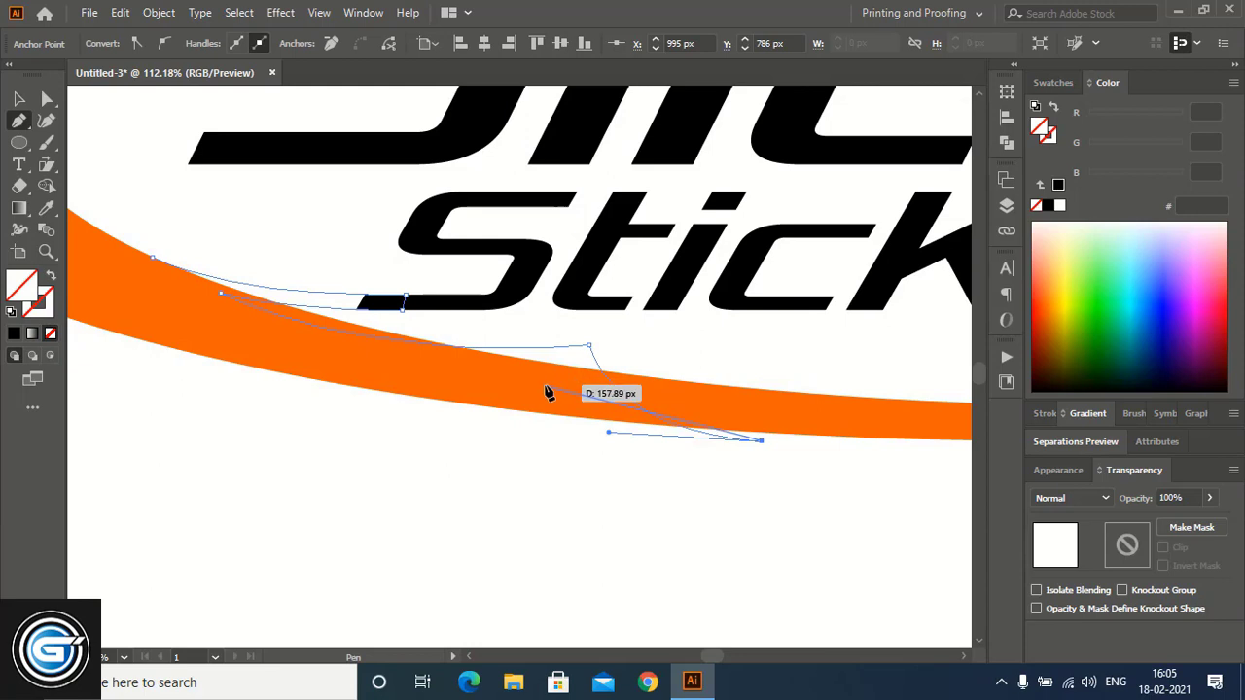
drag(544, 386, 457, 329)
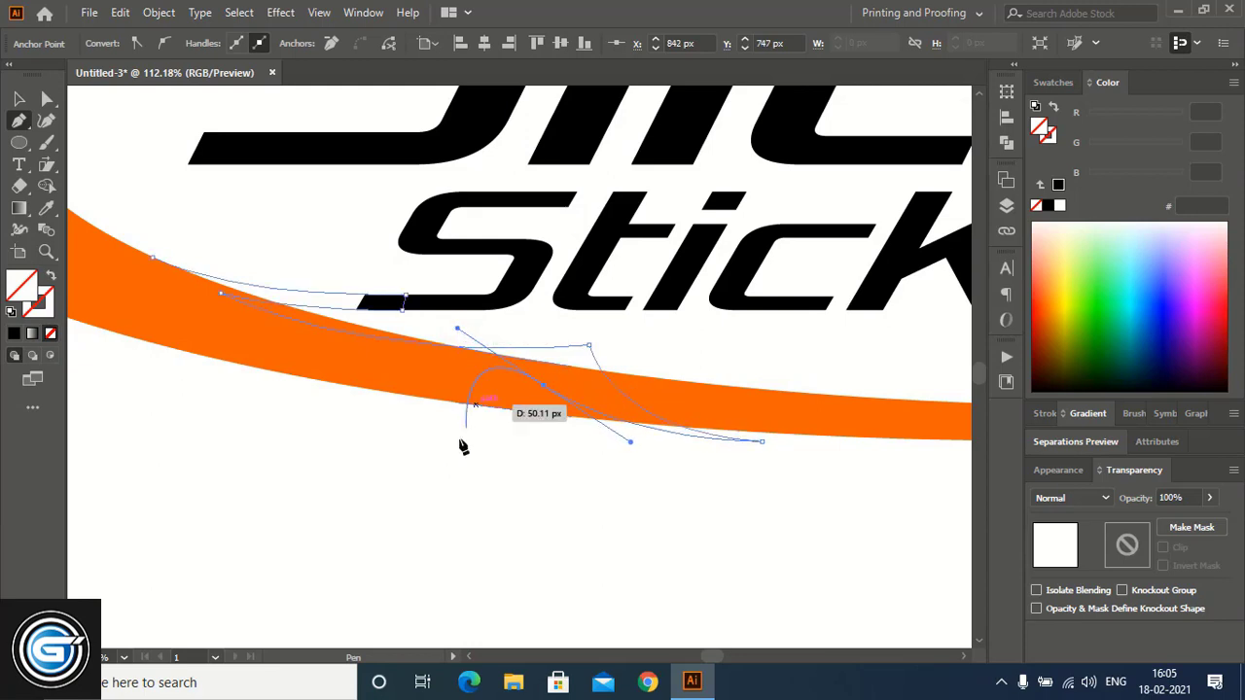
click(39, 311)
click(14, 333)
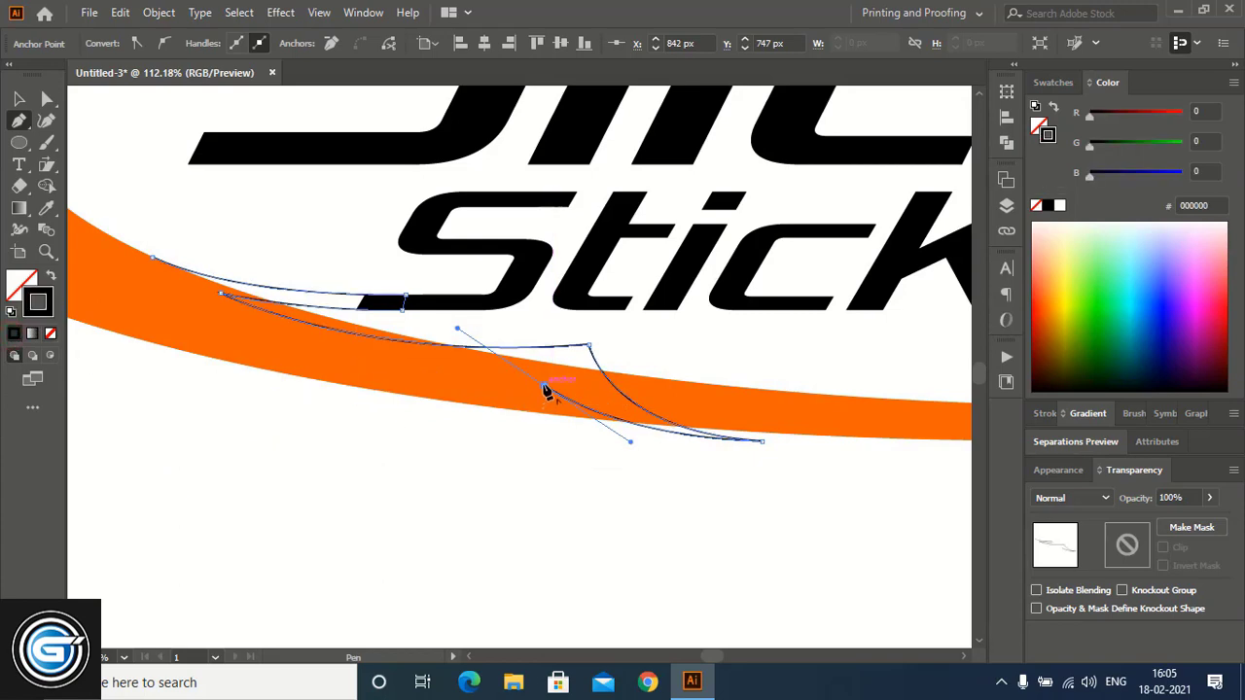
Continue the pen path in a curve along the crescent's lower outer edge and close it at the starting point on the inner edge.
click(469, 657)
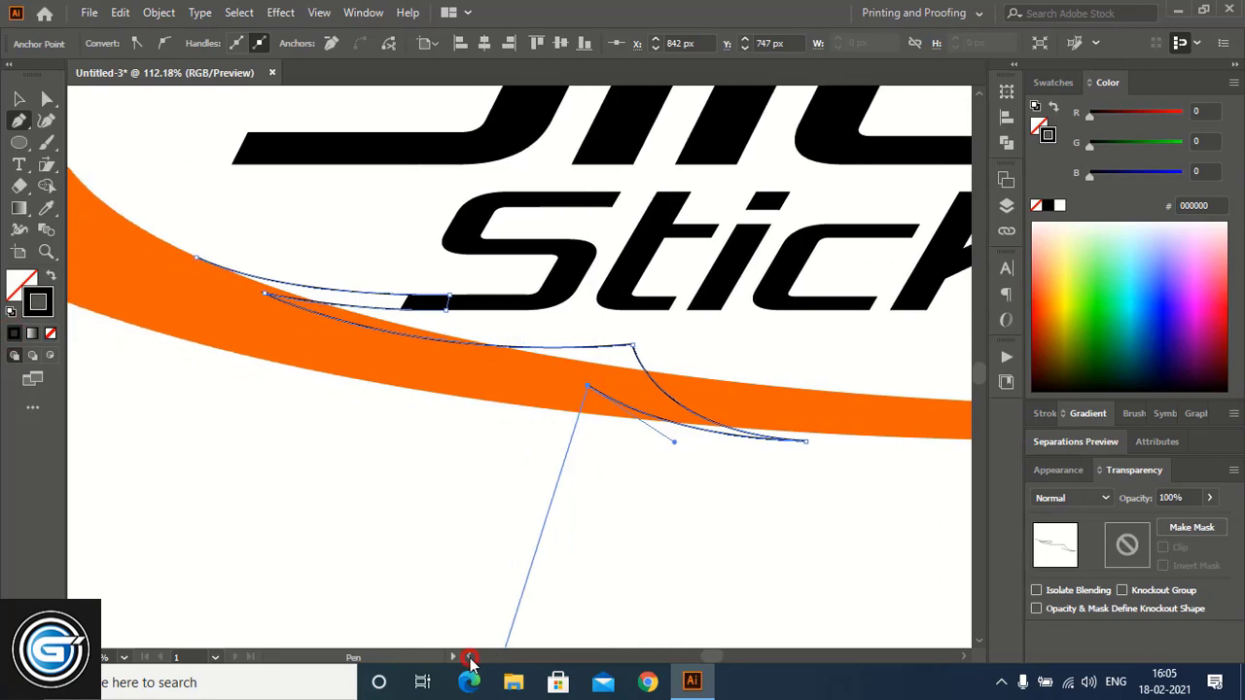
click(470, 657)
click(470, 658)
click(470, 657)
scroll(406, 443, up, 3)
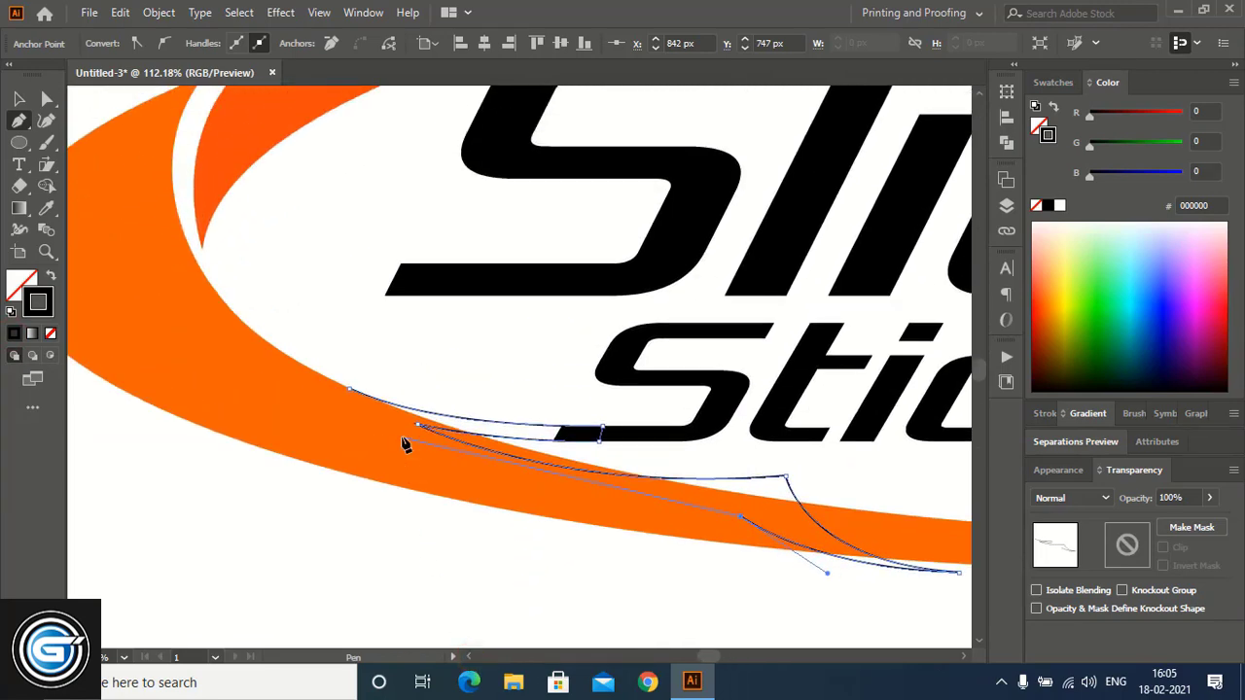
drag(208, 429, 389, 366)
key(ctrl+minus)
key(ctrl+minus)
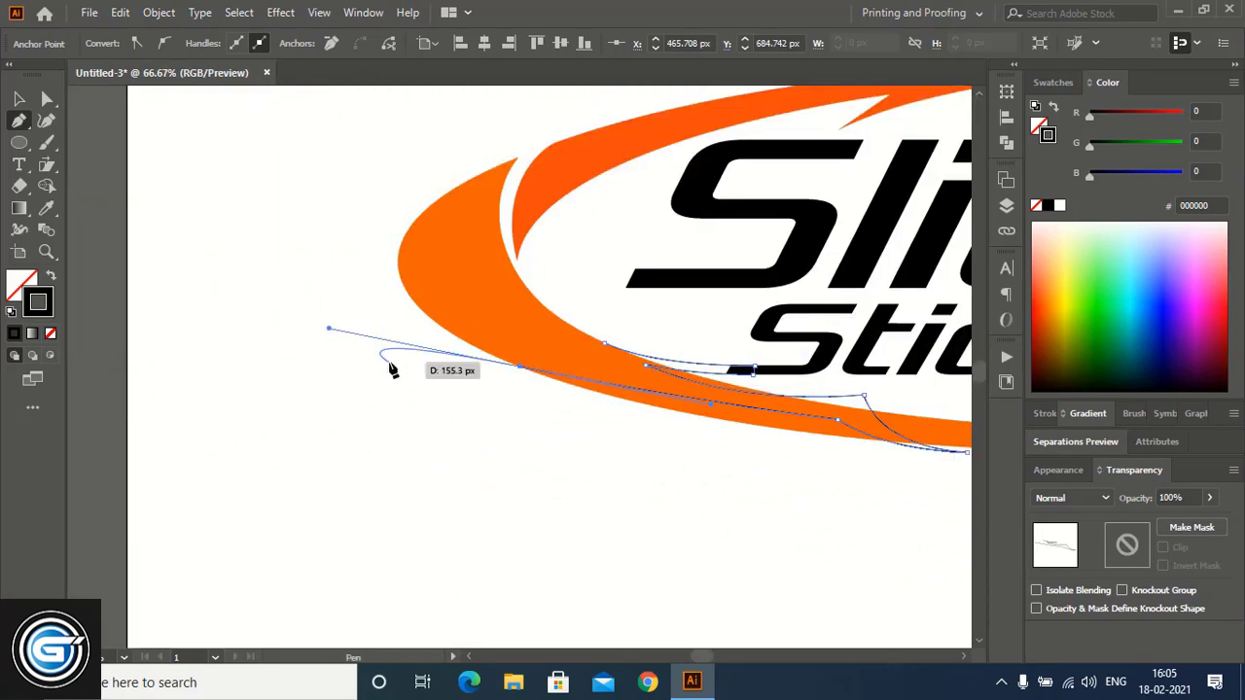
drag(525, 369, 378, 314)
click(523, 369)
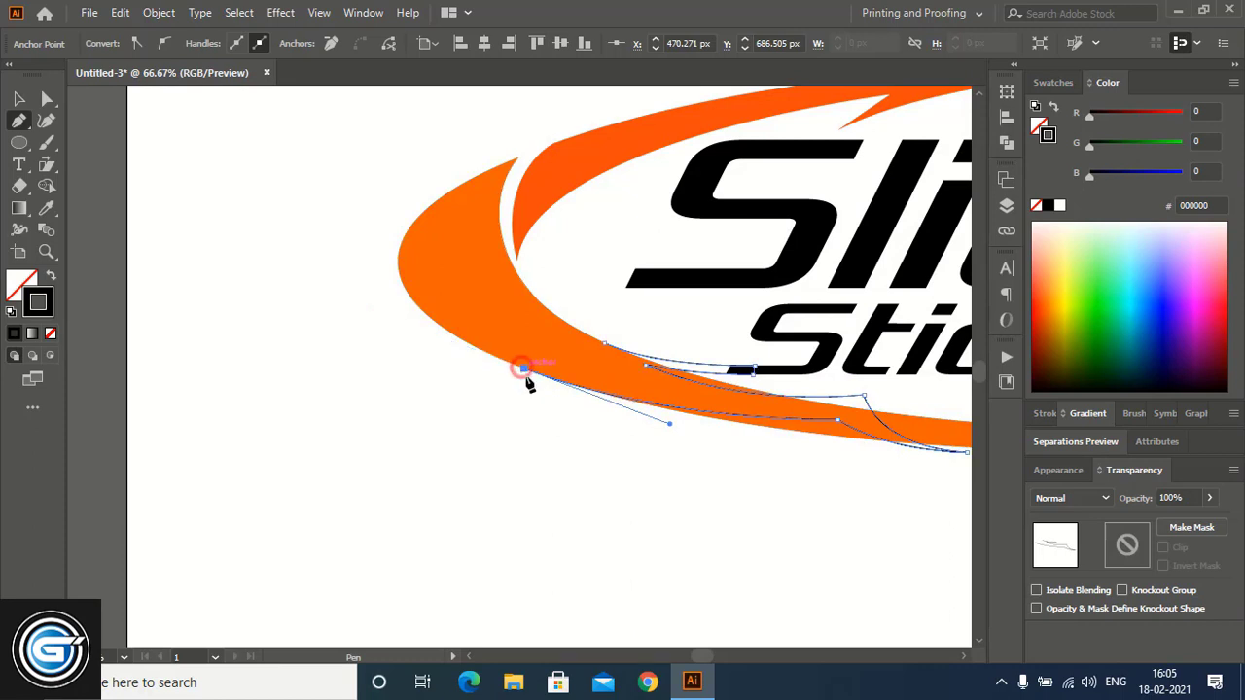
click(604, 343)
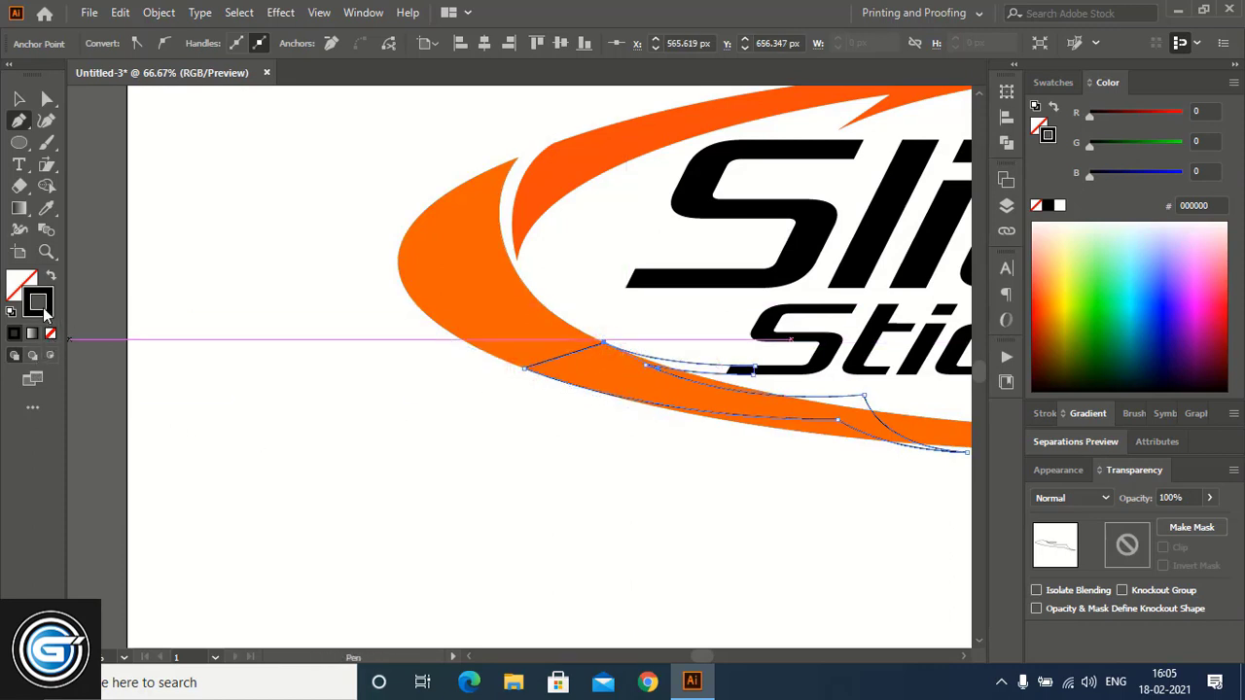
Fill the closed path beneath SticK with solid black and no stroke, and deselect it.
click(21, 282)
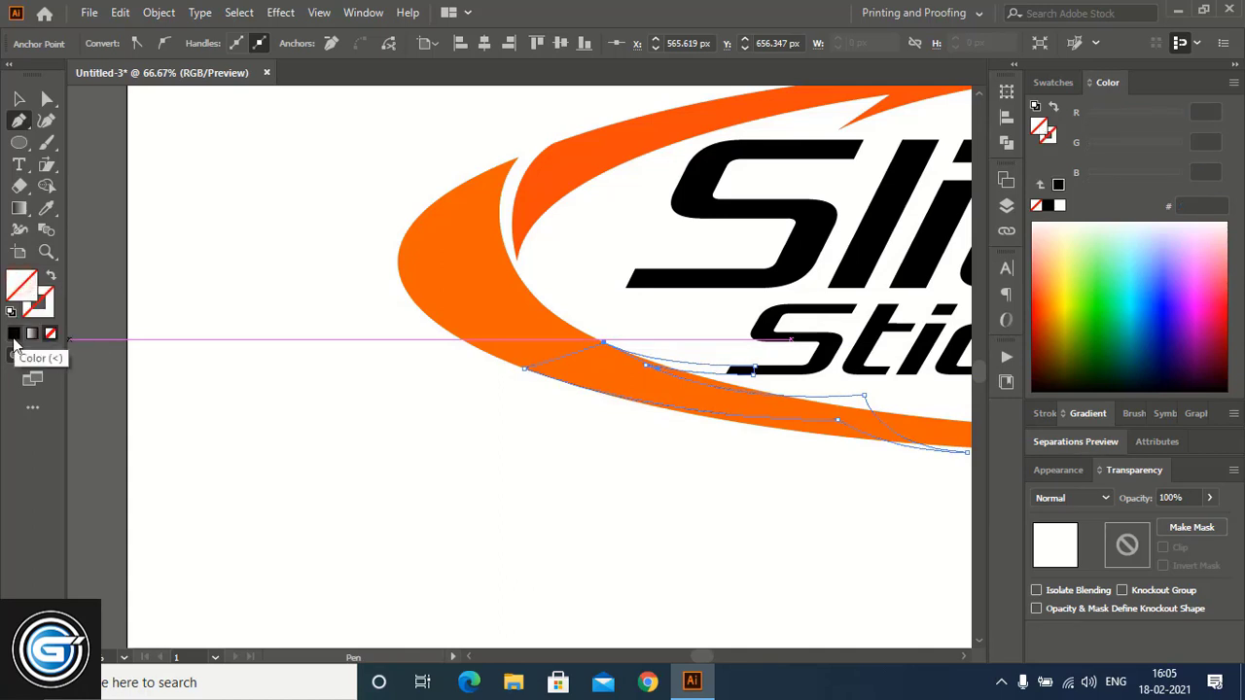
click(14, 334)
click(19, 98)
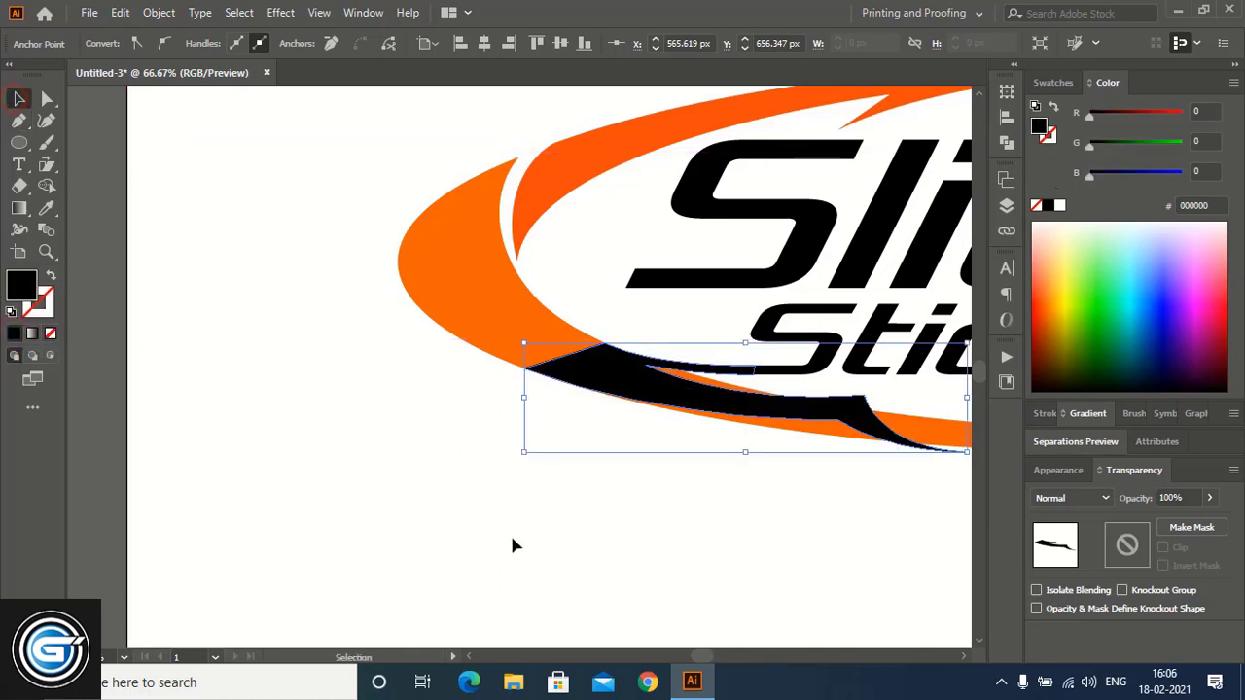
click(545, 565)
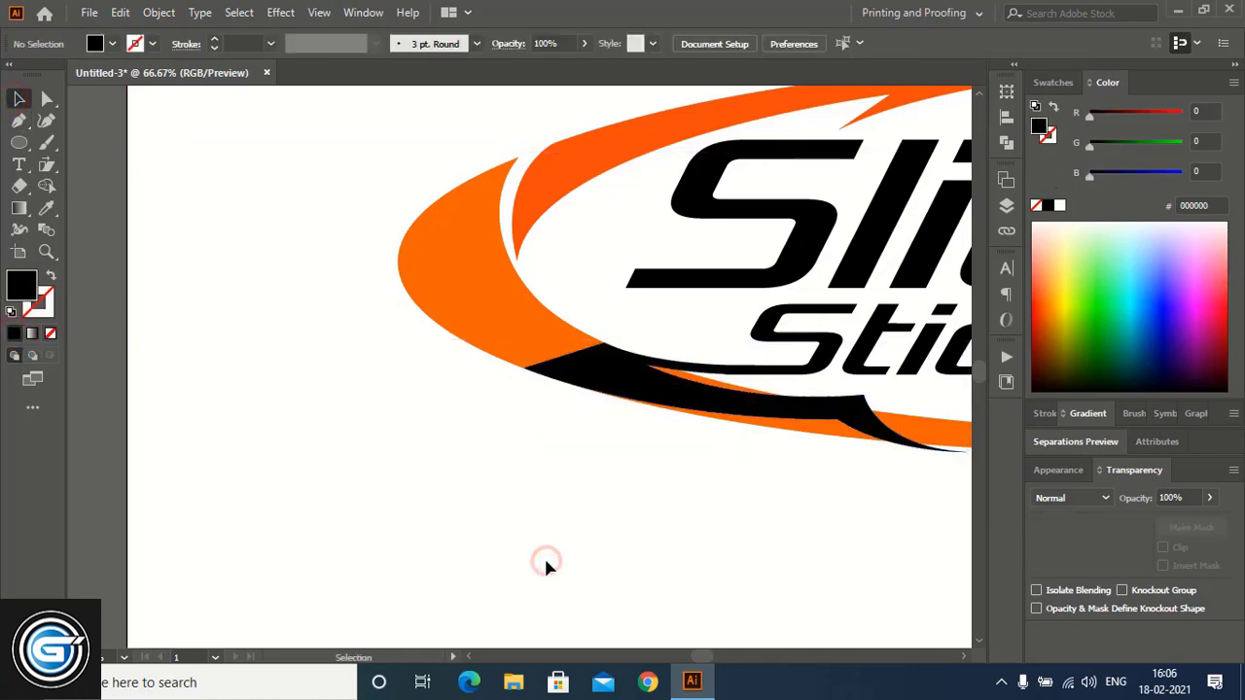
Move the anchor point at the black shape's lower notch slightly left and down toward the crescent's outer edge.
click(961, 657)
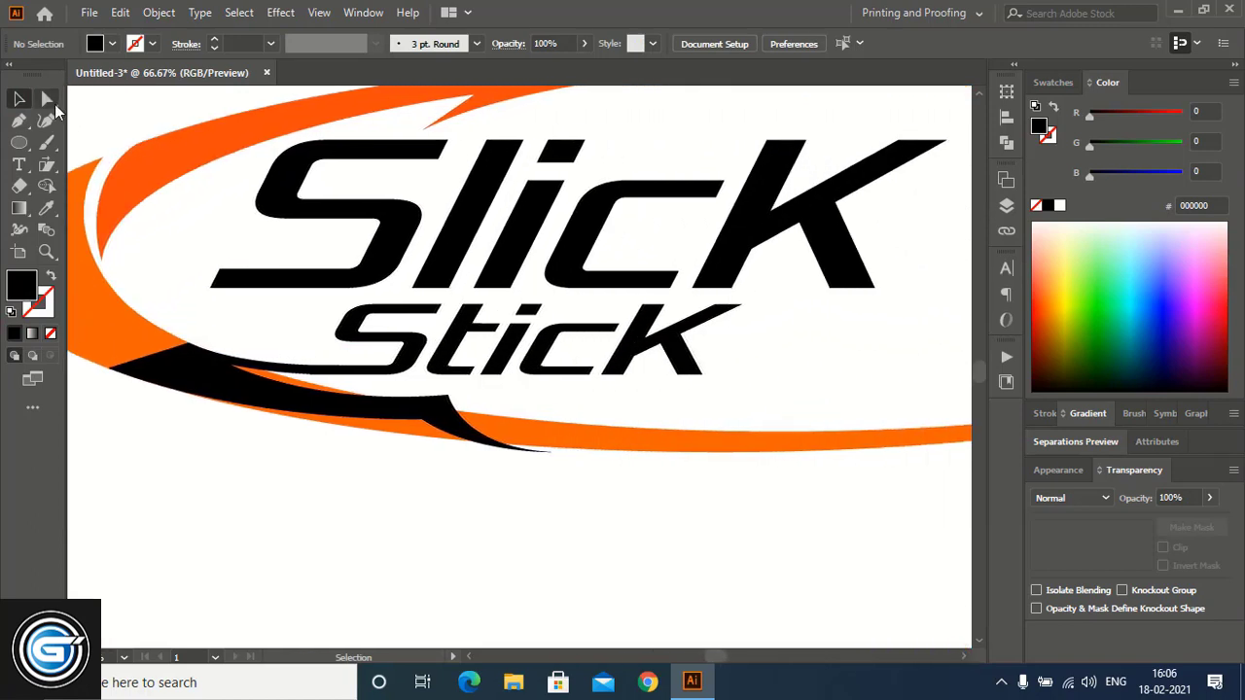
click(46, 99)
drag(437, 453, 420, 419)
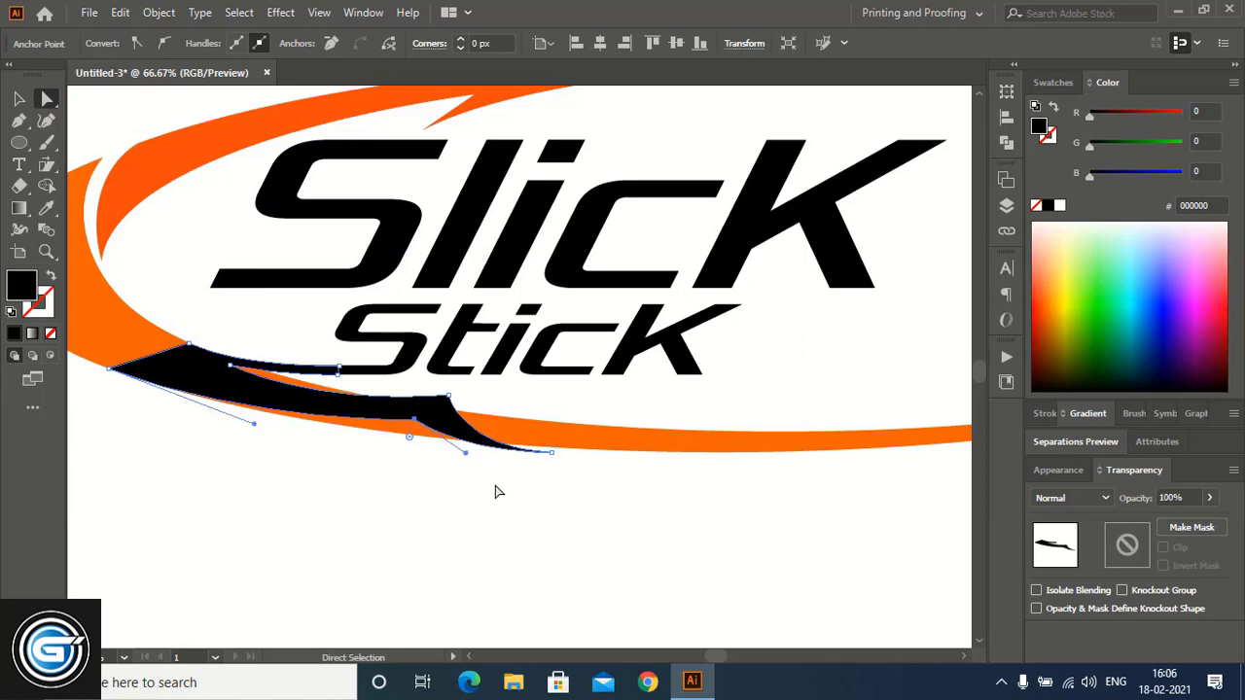
key(Down)
key(Down)
key(Down)
key(Down)
key(Down)
key(Down)
key(Down)
key(Down)
key(Down)
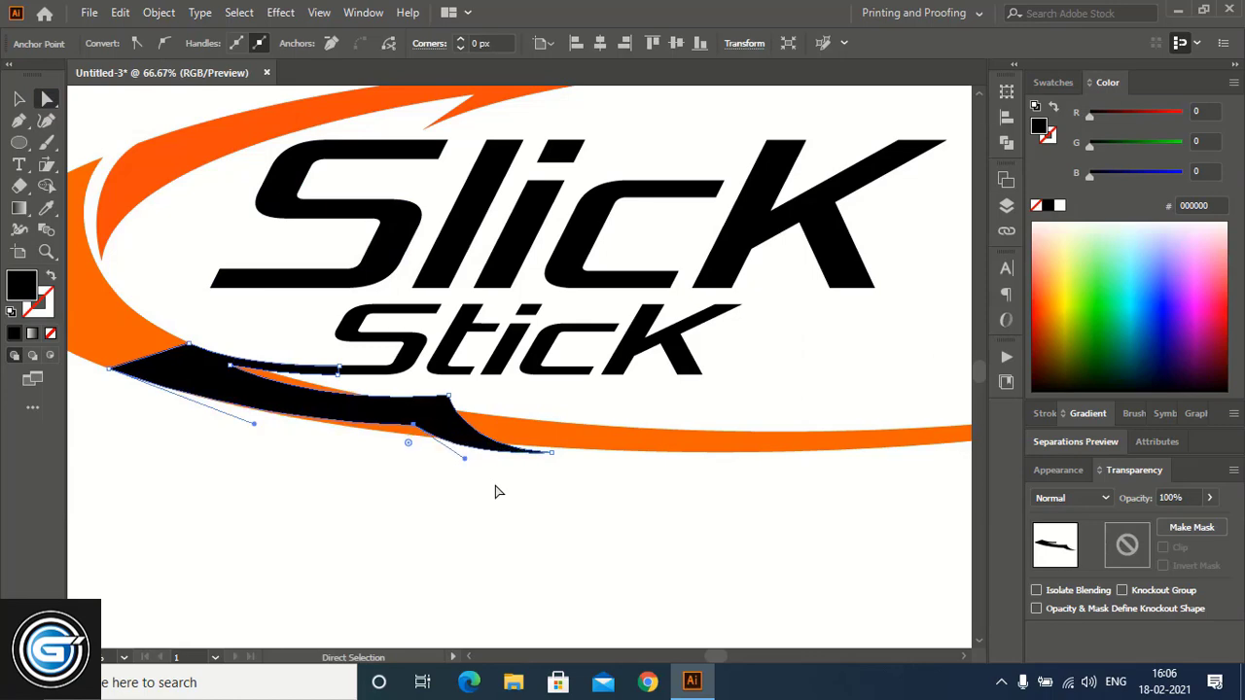
Shift the black shape's pointed tip slightly down and adjust the handle to bulge the curve beneath the barb.
drag(551, 453, 554, 458)
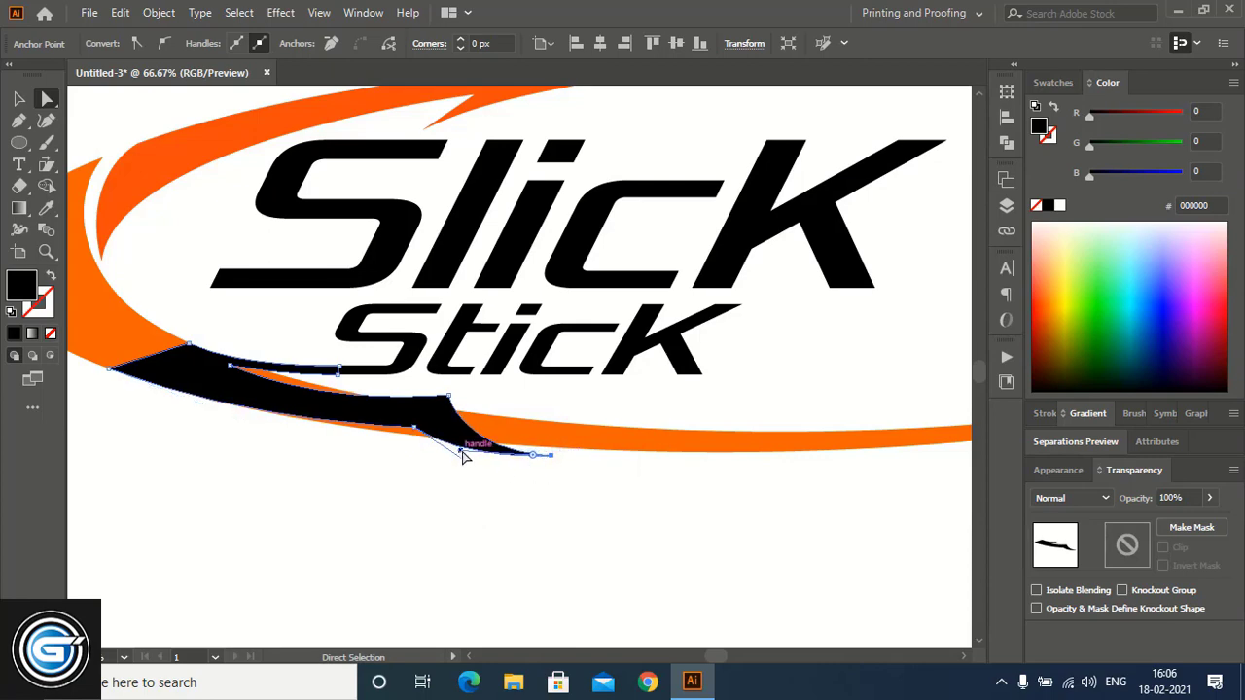
mouse_move(464, 457)
mouse_down()
mouse_move(470, 445)
mouse_move(464, 459)
mouse_up()
click(18, 99)
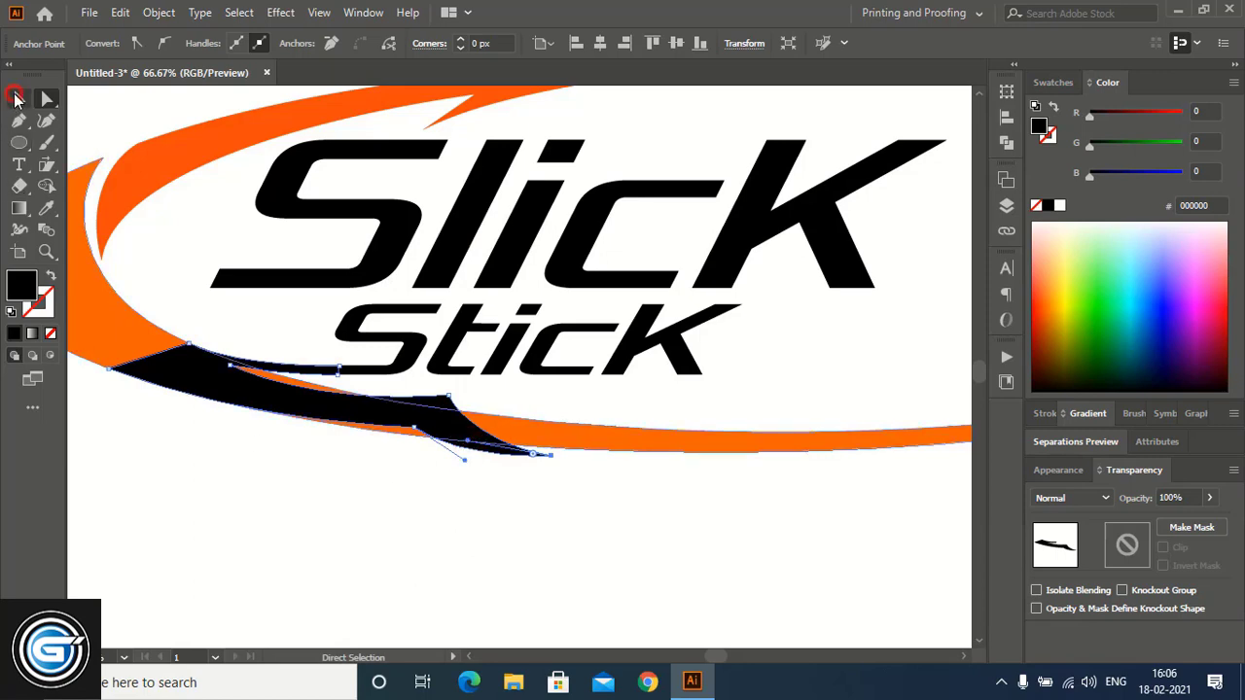
click(484, 527)
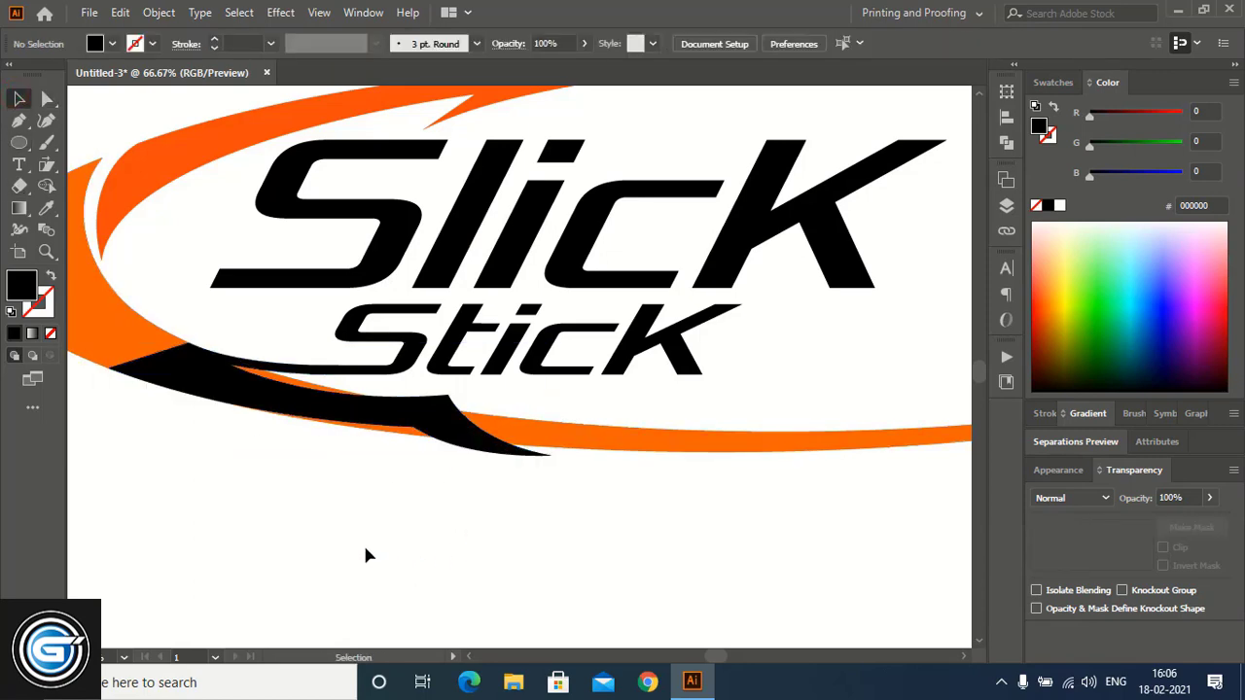
Remove the crescent's orange tail beyond the black barb and the orange slivers above and below the black shape with the Shape Builder tool.
drag(343, 521, 224, 362)
click(45, 185)
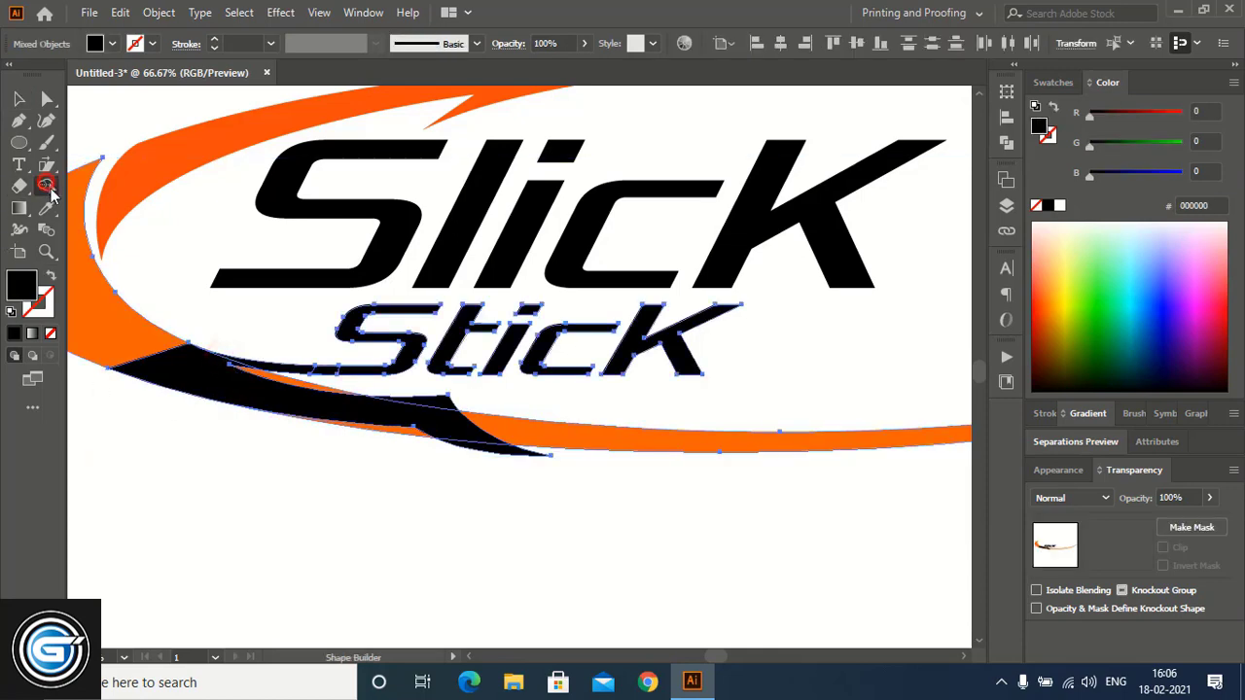
alt+click(664, 449)
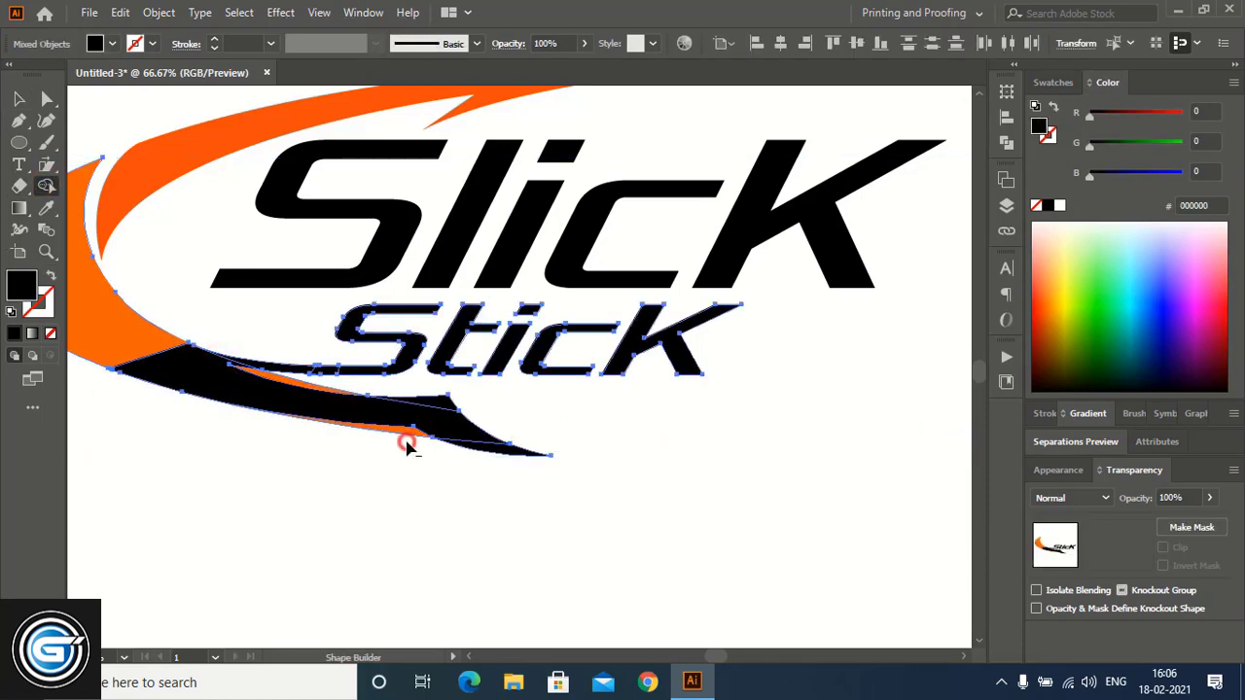
click(407, 438)
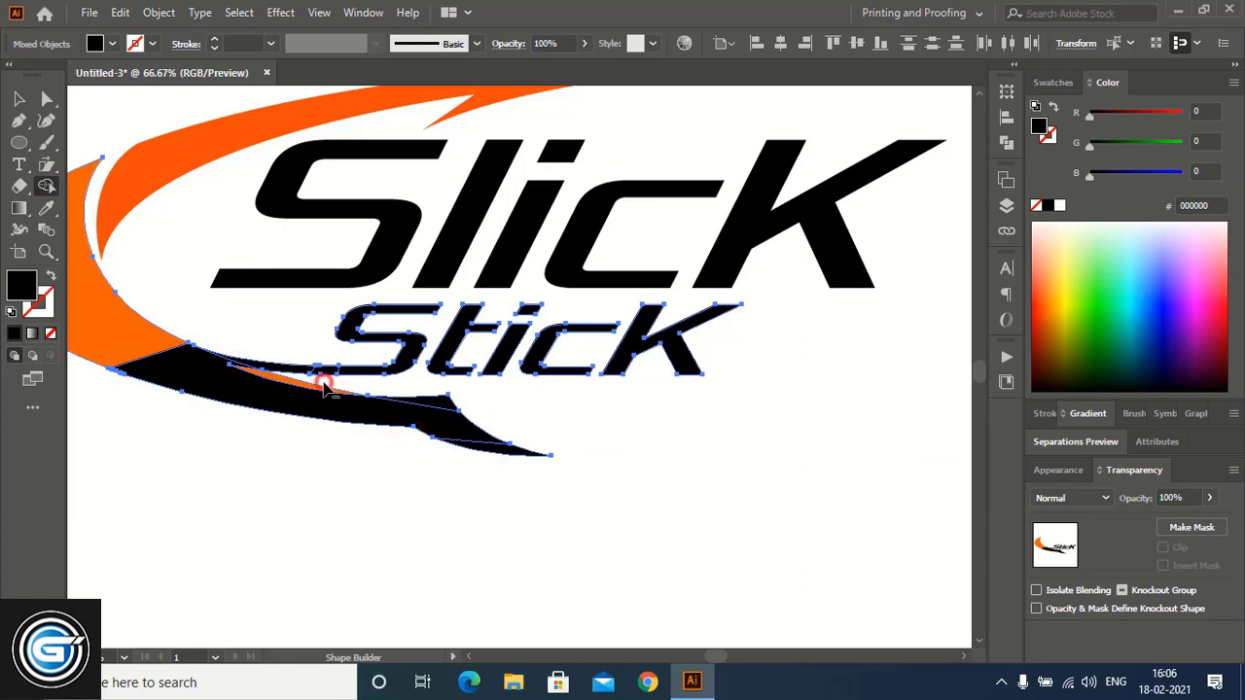
click(324, 387)
click(17, 97)
click(793, 531)
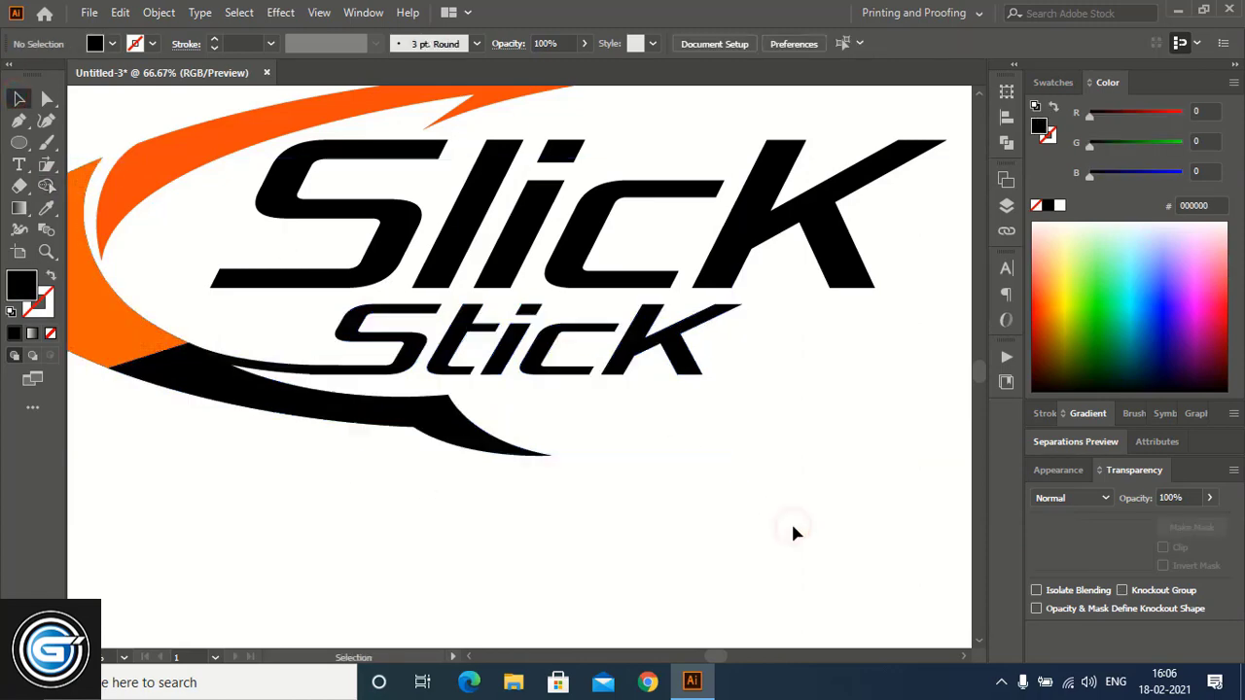
Unite all the logo's crescent and lettering shapes with Pathfinder and ungroup the result.
key(ctrl+minus)
key(ctrl+minus)
drag(201, 235, 758, 501)
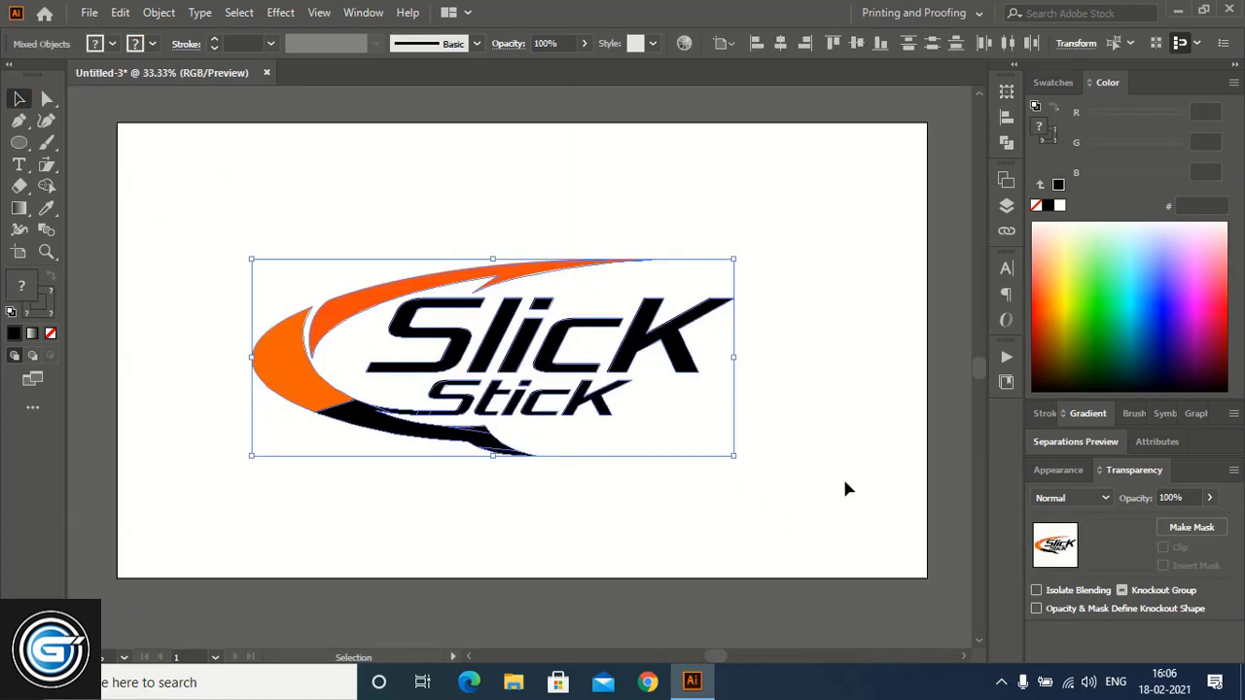
click(1006, 144)
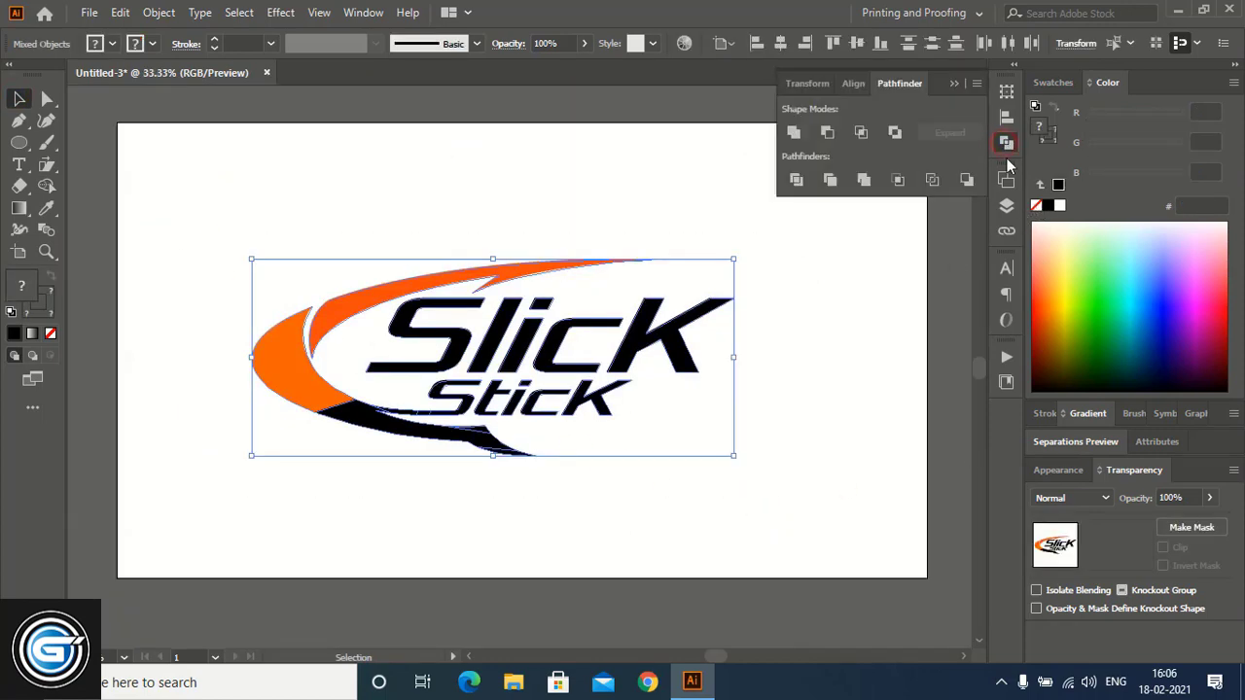
click(794, 132)
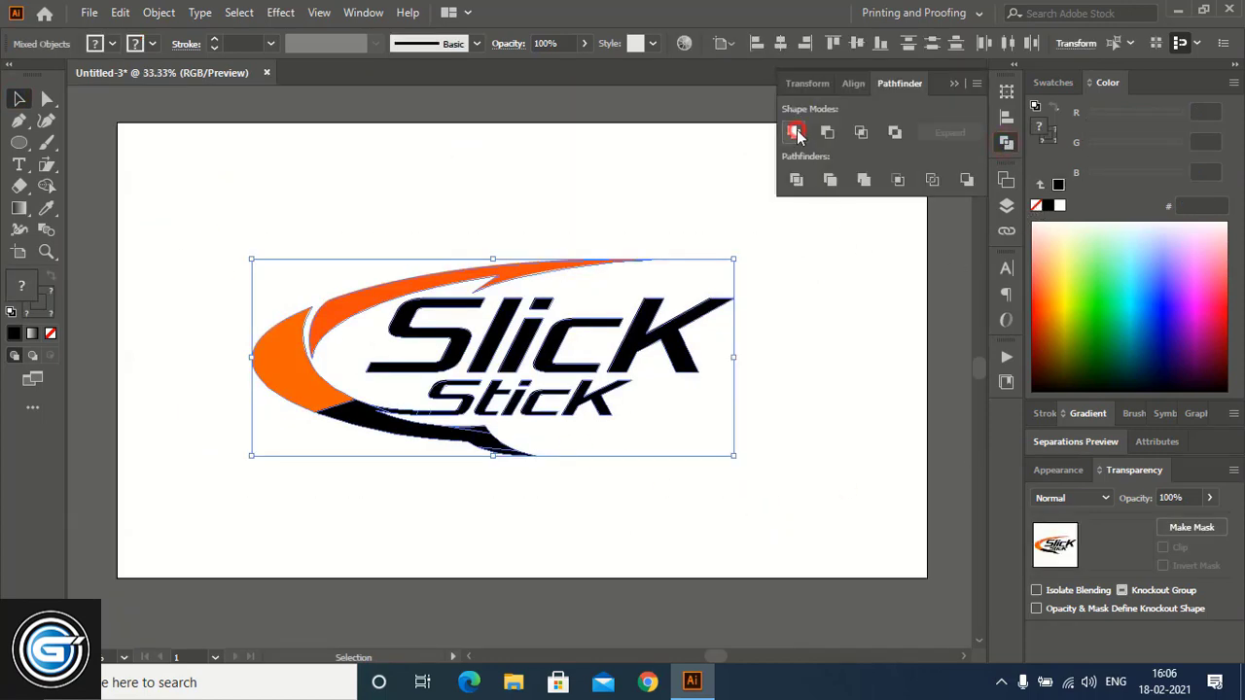
click(953, 85)
click(158, 12)
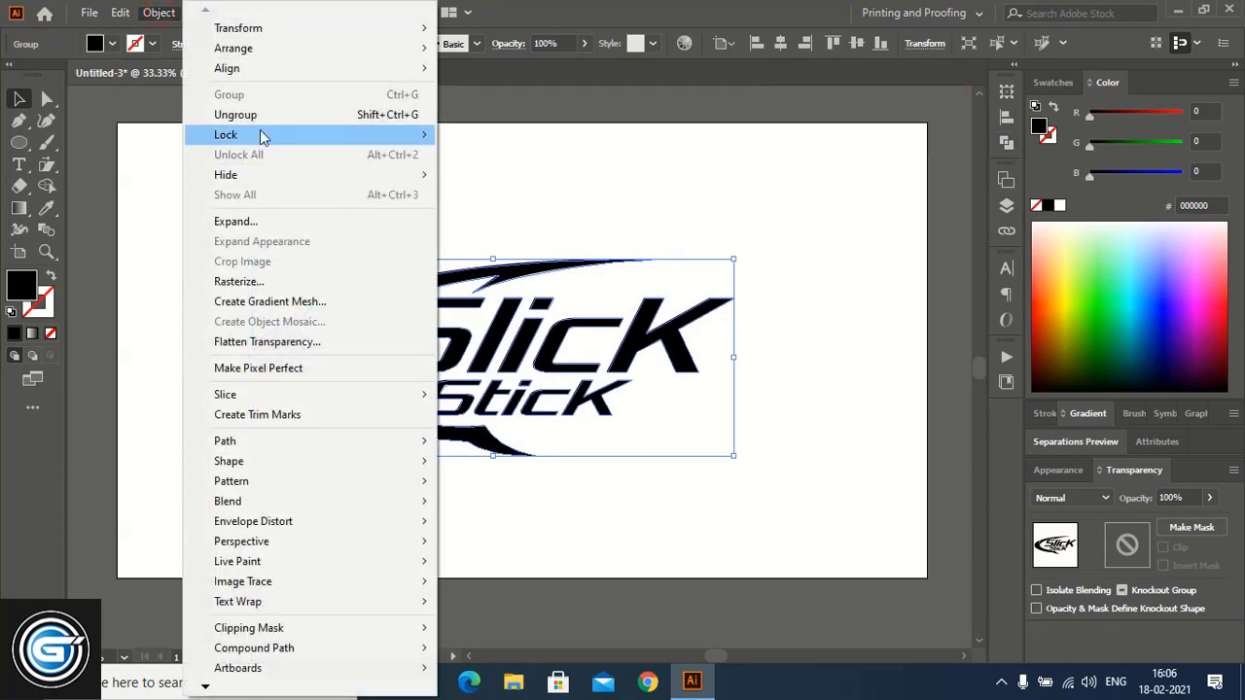
click(269, 117)
click(800, 224)
Draw a closed black fin shape with curved sides and a pointed tip just above the upper swoosh.
key(ctrl+plus)
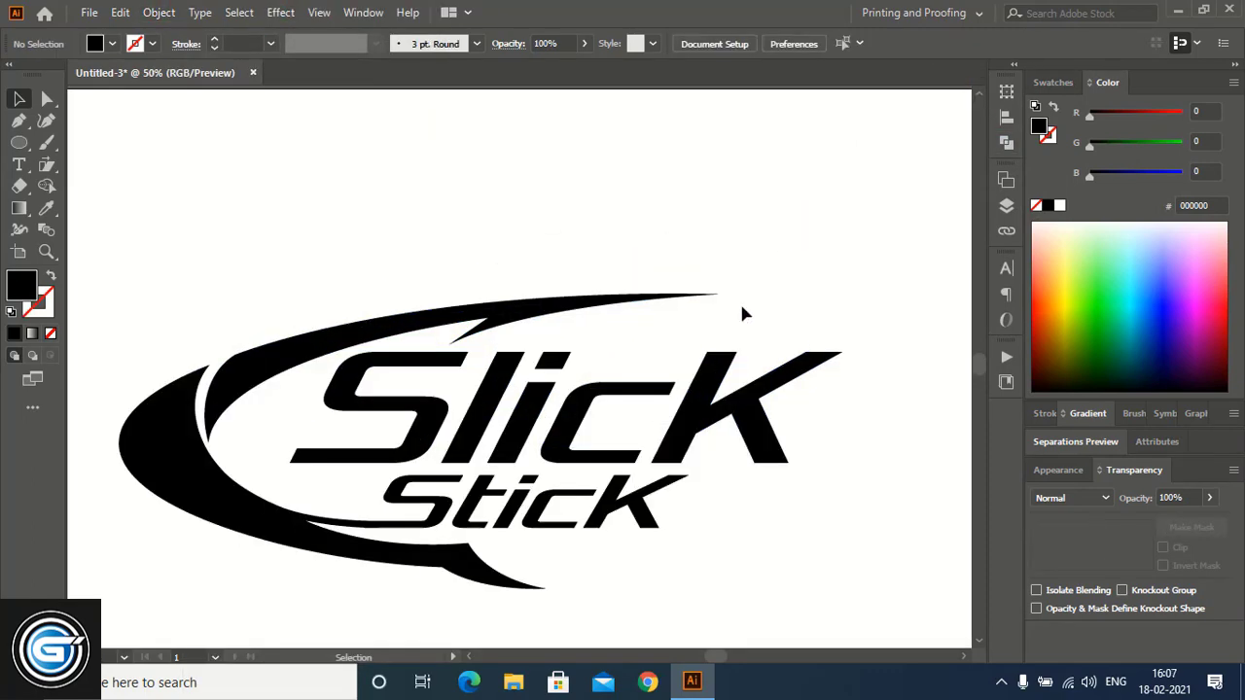
click(19, 122)
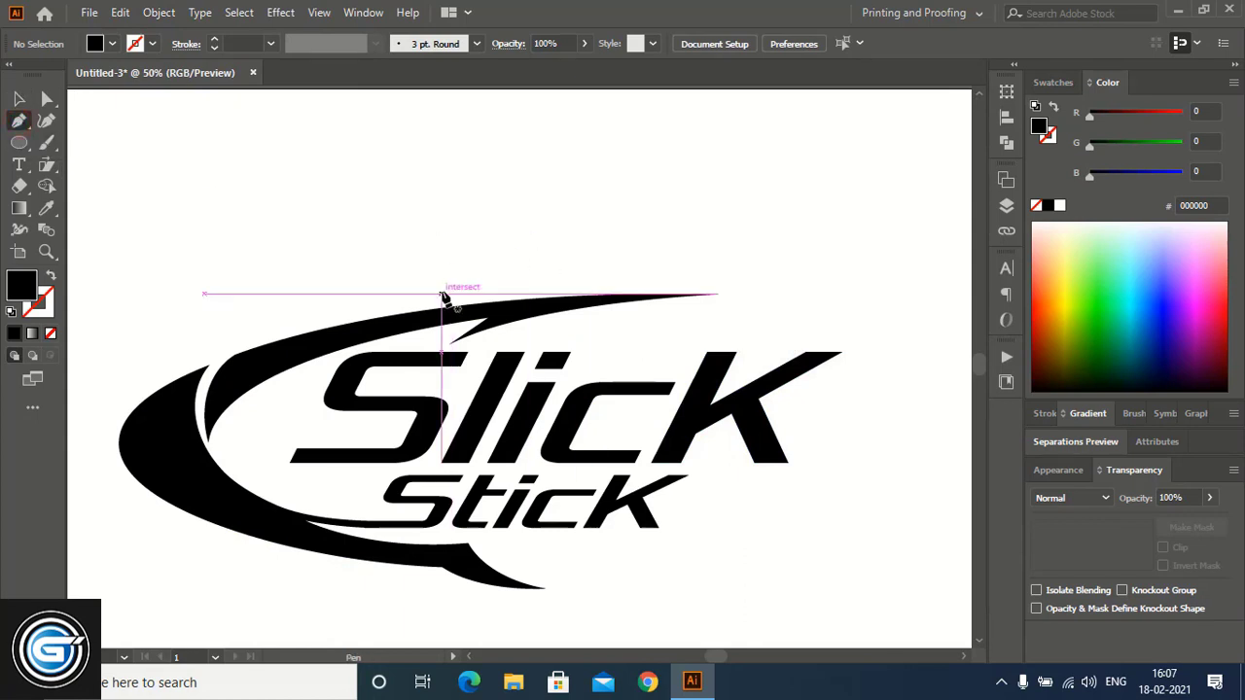
click(384, 310)
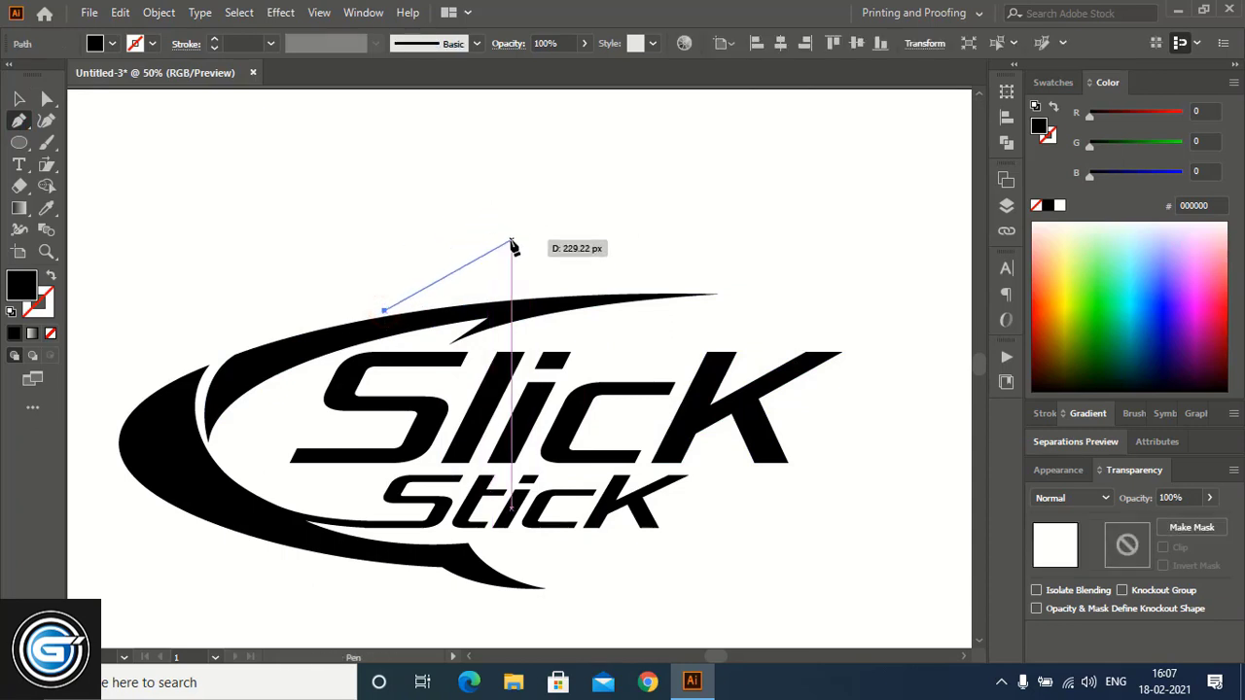
click(495, 244)
drag(495, 244, 571, 238)
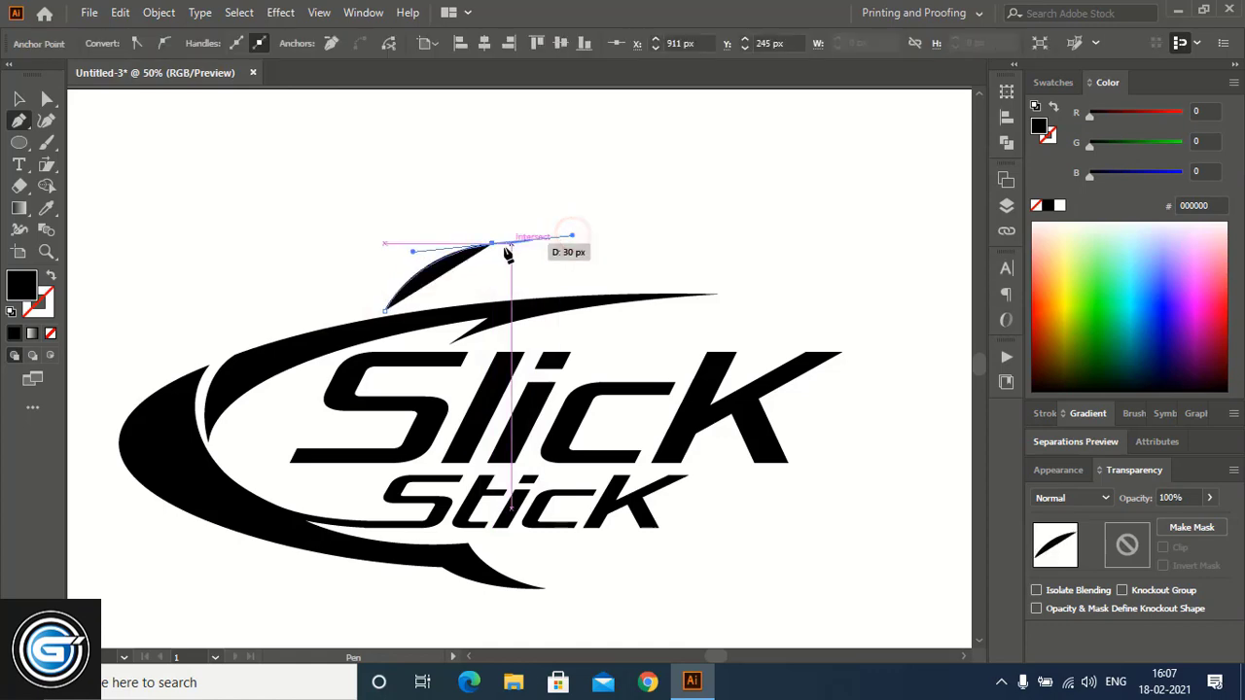
drag(492, 244, 502, 311)
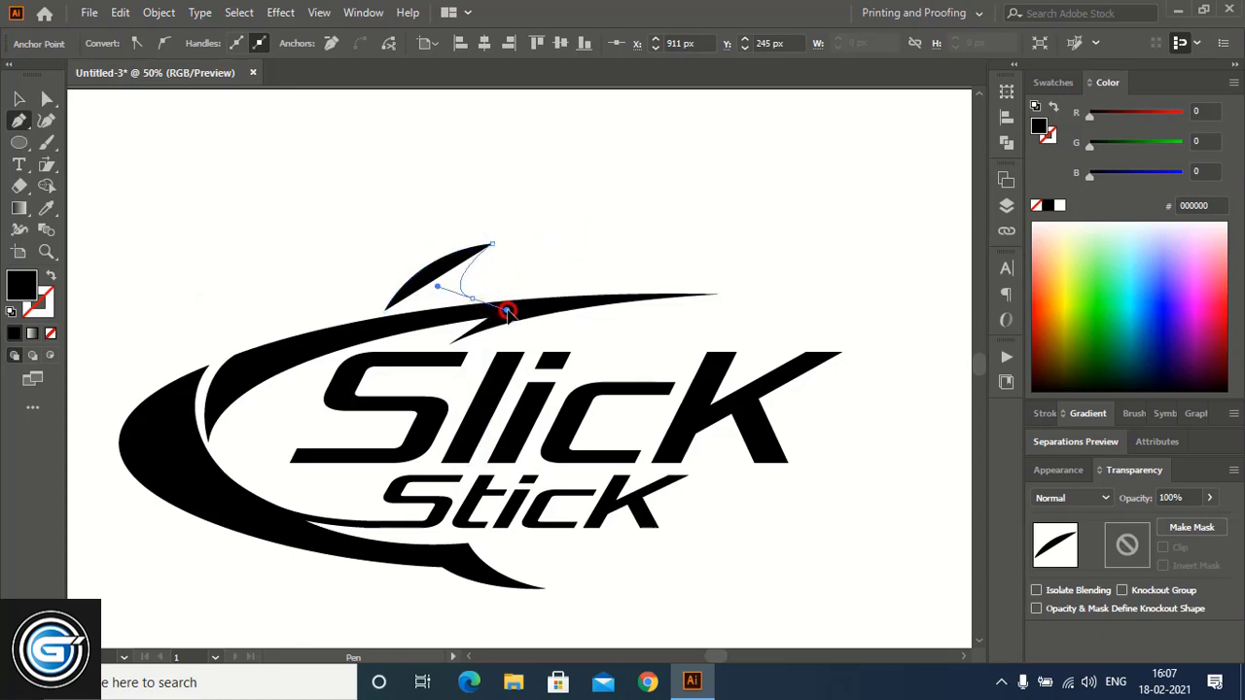
drag(507, 311, 504, 313)
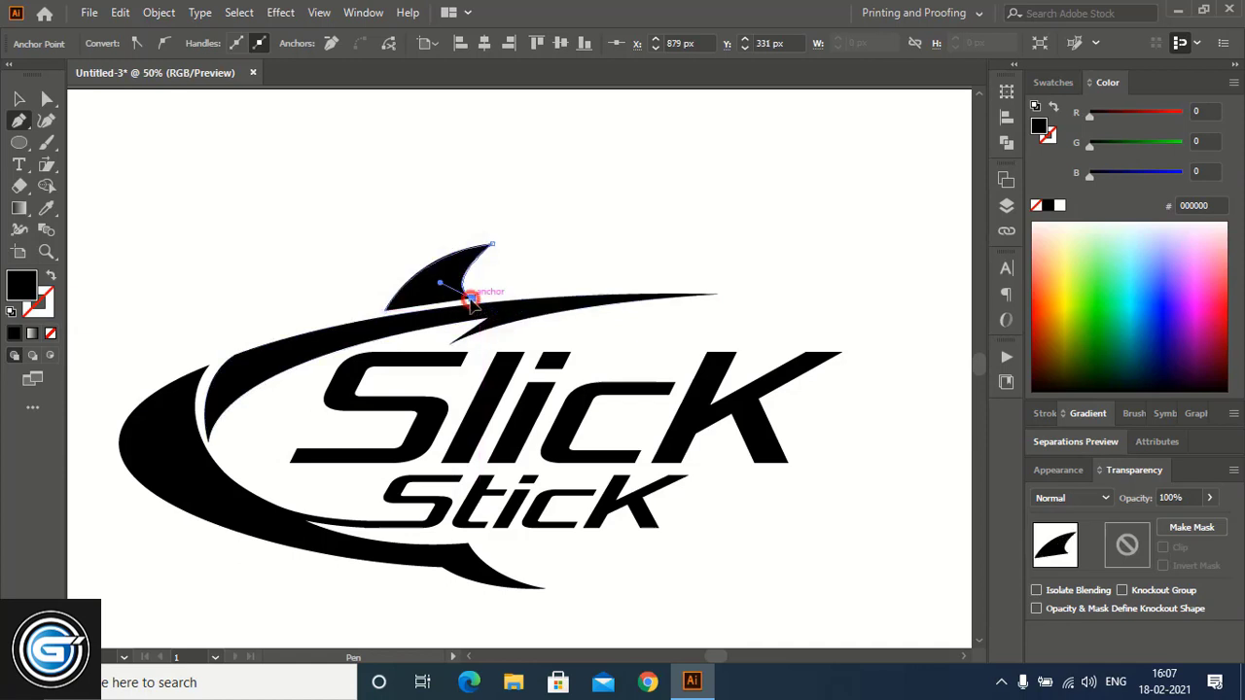
click(386, 312)
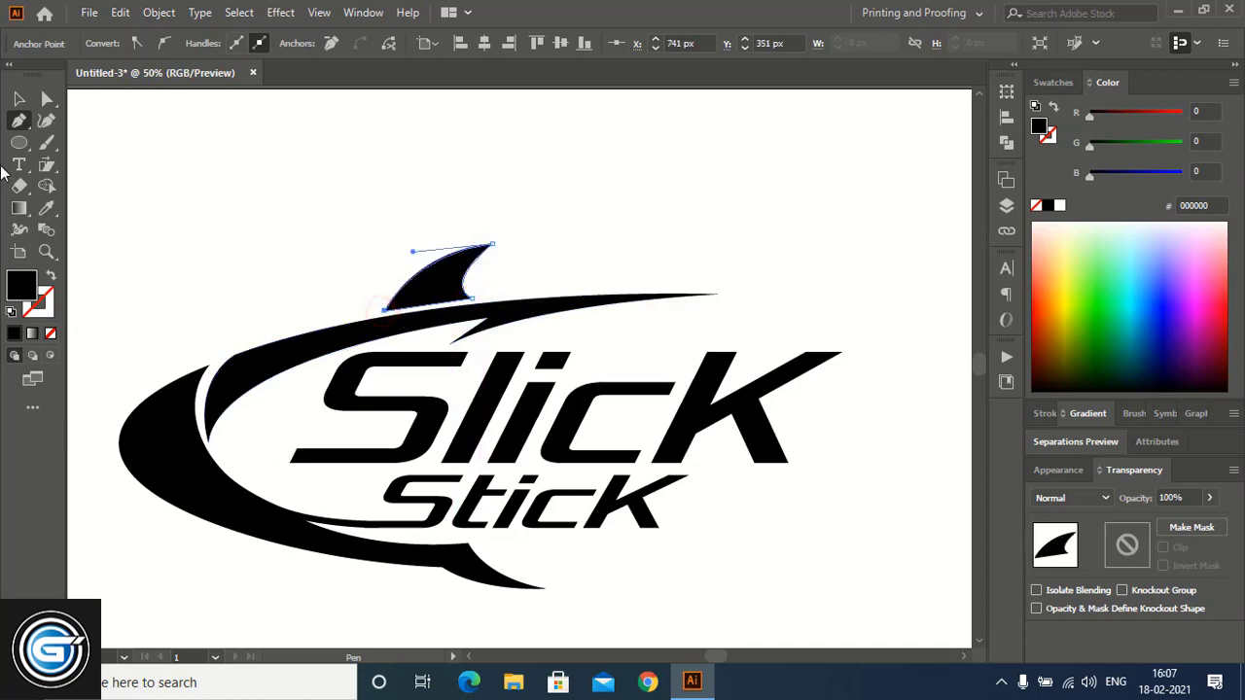
key(v)
click(578, 208)
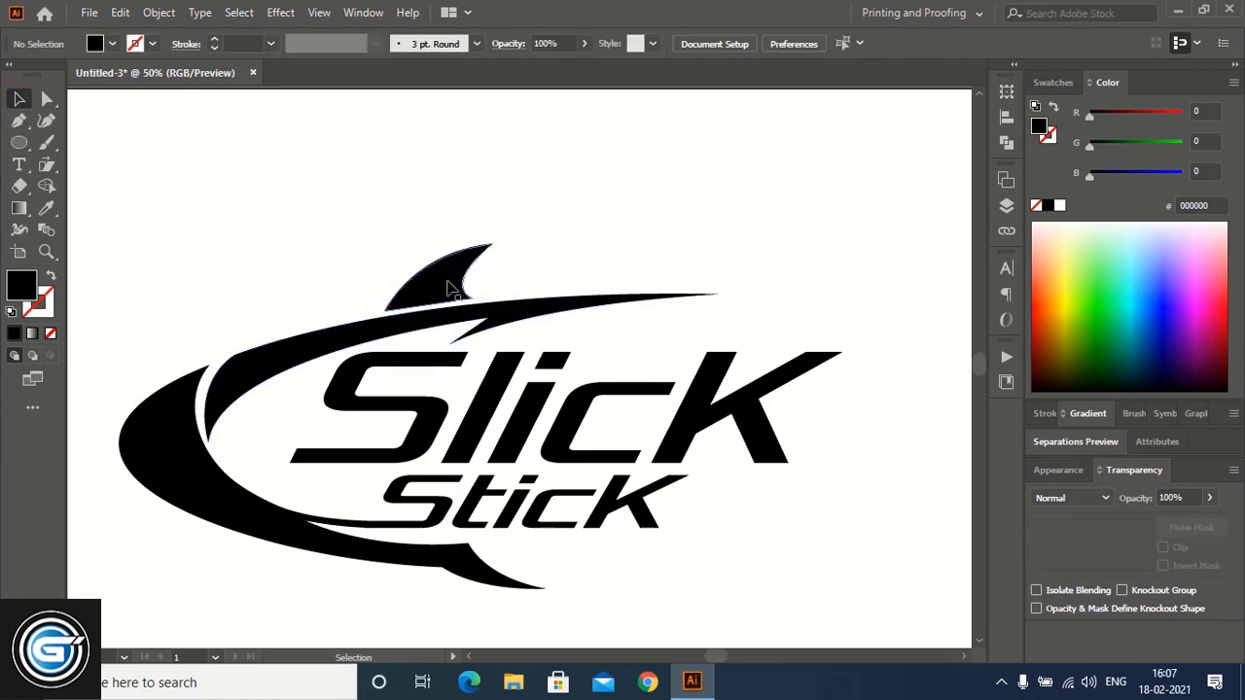
Duplicate the fin along the upper swoosh to the right and scale the copy down to a smaller fin.
drag(450, 289, 550, 276)
drag(600, 233, 569, 256)
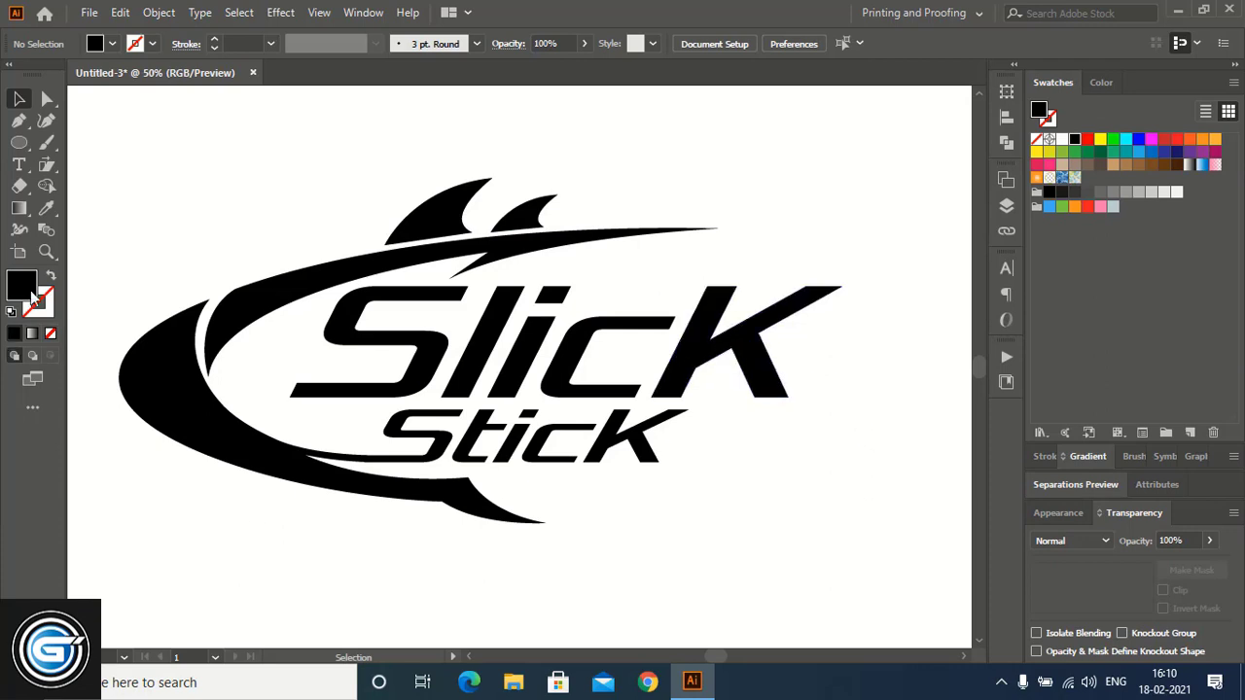
Draw the start of a custom K over the large K: a curved lower leg tapering to a point and returning to a small notch.
click(46, 251)
drag(593, 181, 952, 569)
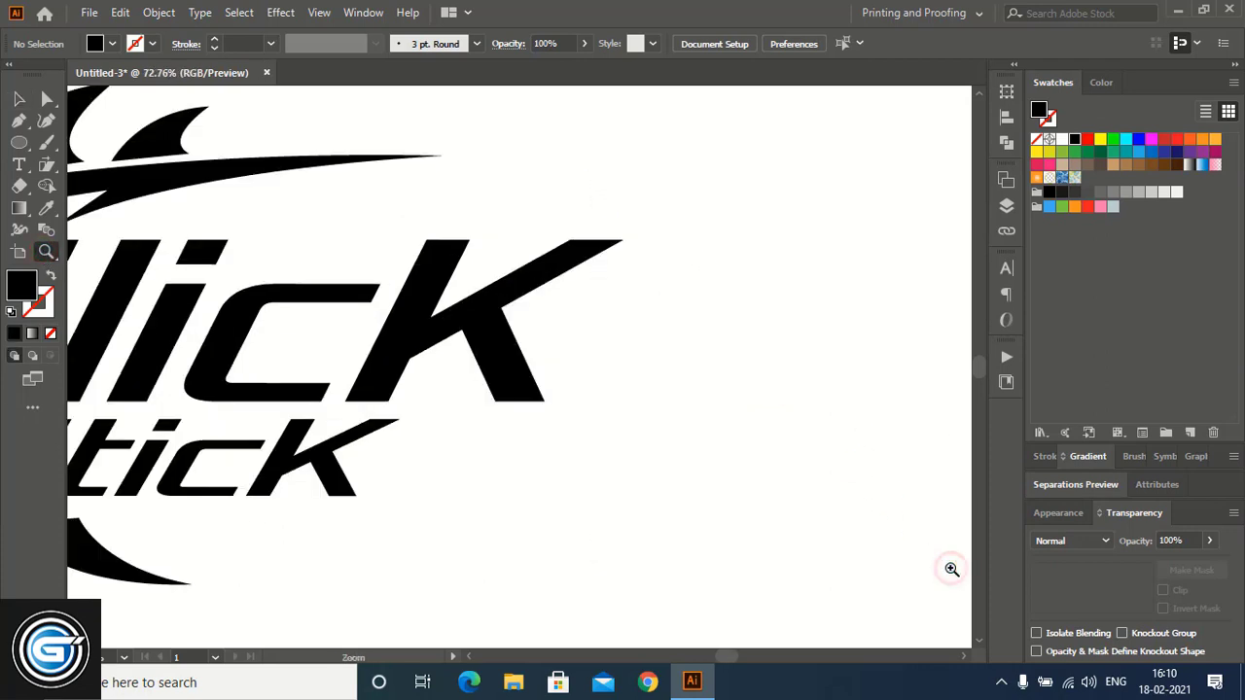
key(v)
click(545, 352)
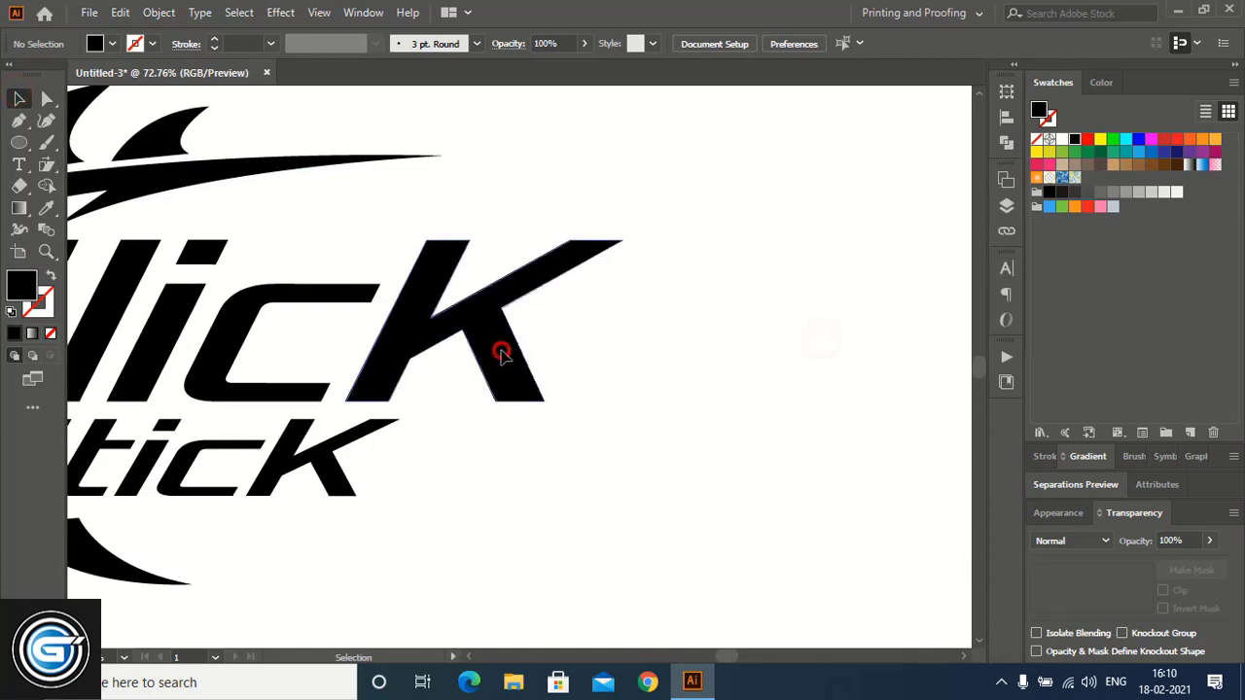
click(523, 486)
click(20, 122)
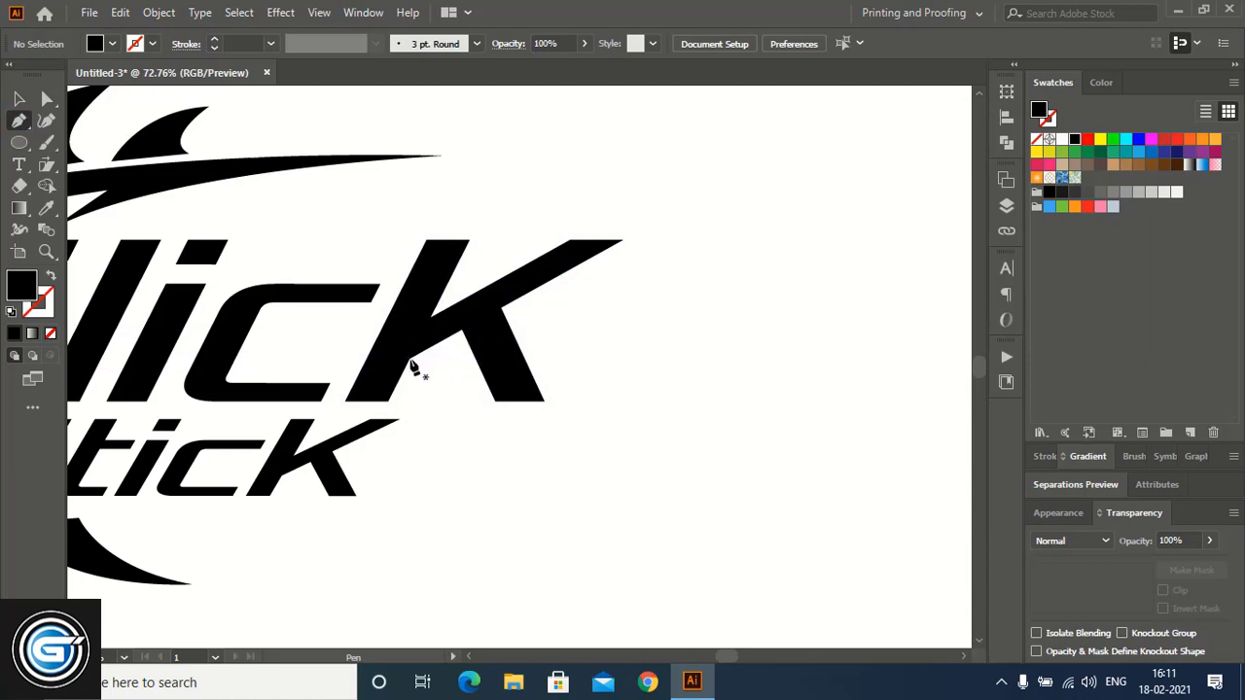
click(409, 361)
drag(592, 474, 720, 523)
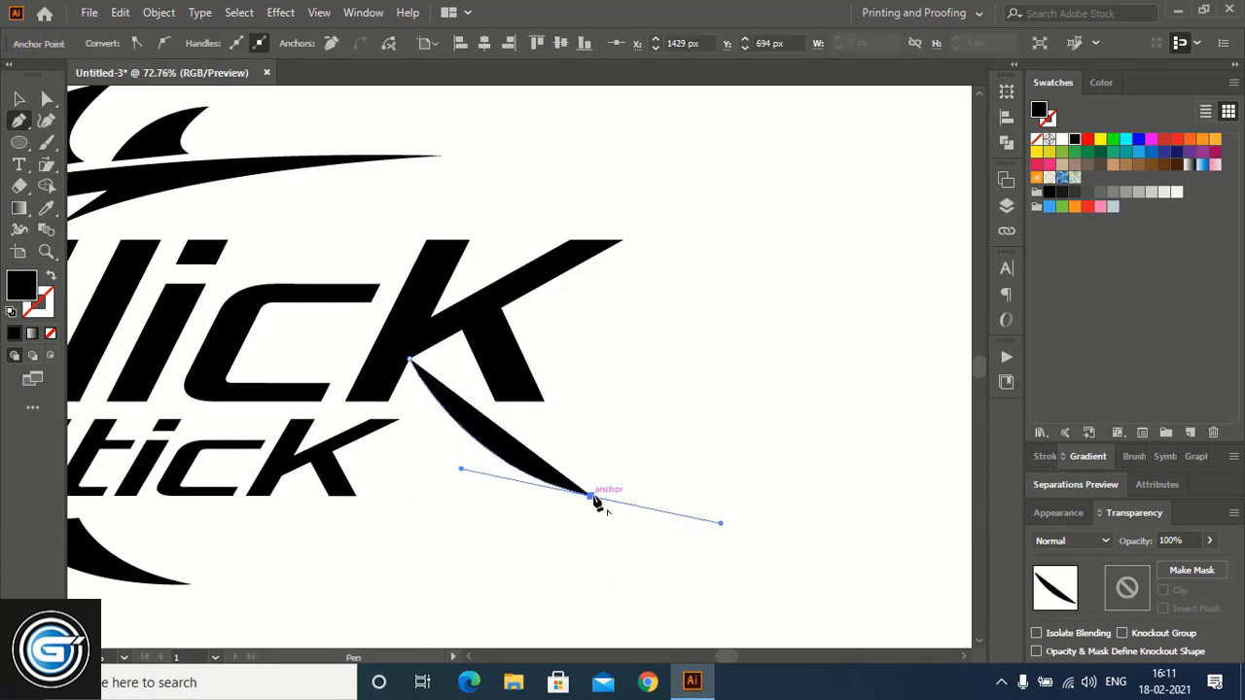
mouse_move(593, 498)
mouse_down()
mouse_move(487, 350)
mouse_move(507, 288)
mouse_move(495, 265)
mouse_up()
click(480, 354)
click(462, 365)
Add a sweeping curved upper arm and trace the original slanted stem to close the custom K path.
drag(632, 240, 314, 444)
click(419, 331)
click(469, 240)
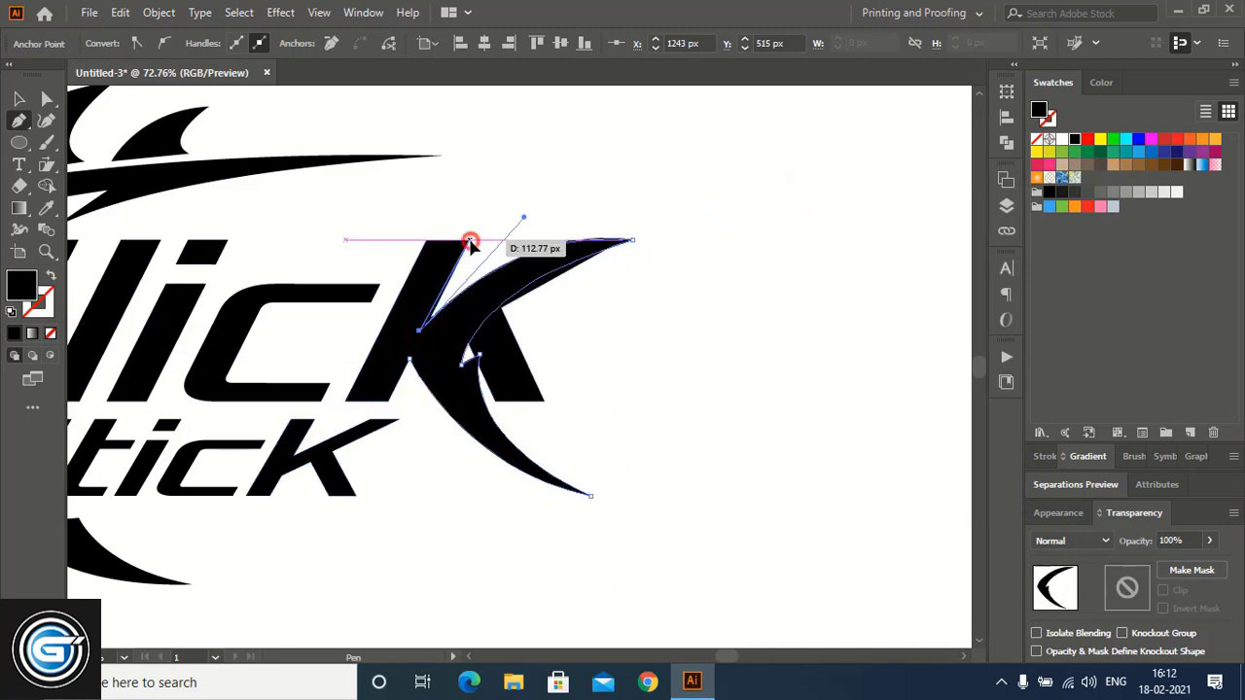
click(426, 240)
click(345, 401)
click(388, 399)
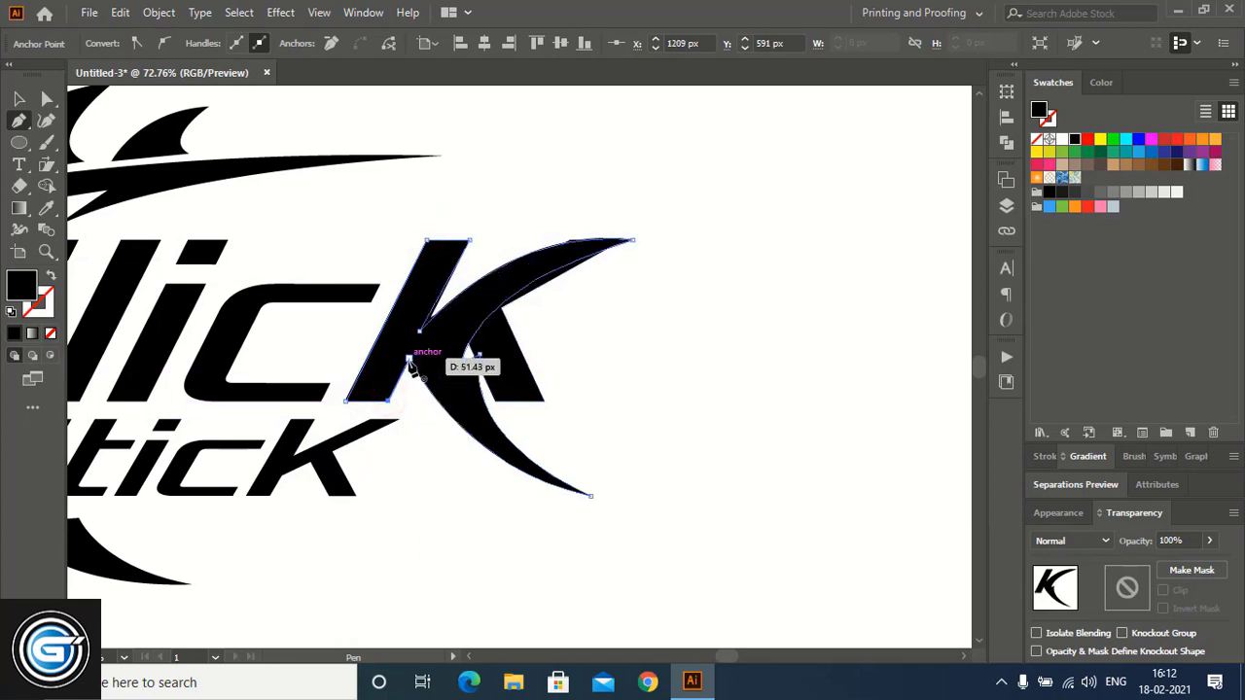
click(409, 362)
Move the original K out from under the custom K and delete it.
click(13, 97)
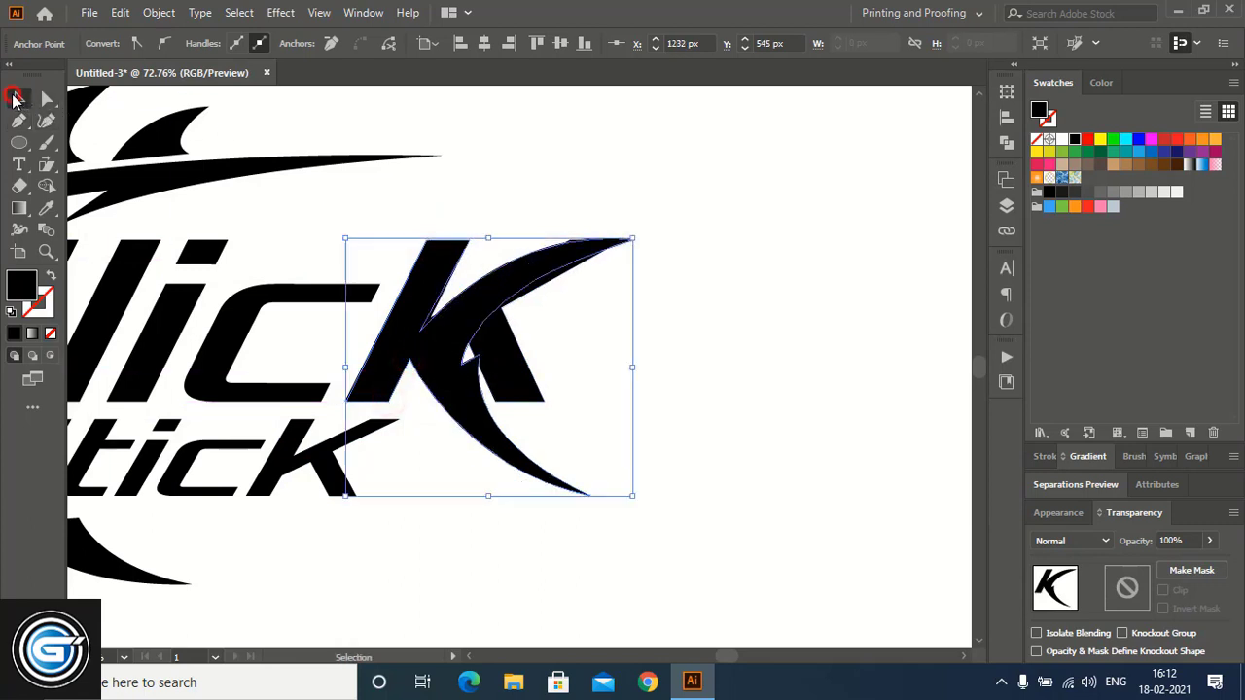
click(841, 384)
drag(508, 401, 885, 360)
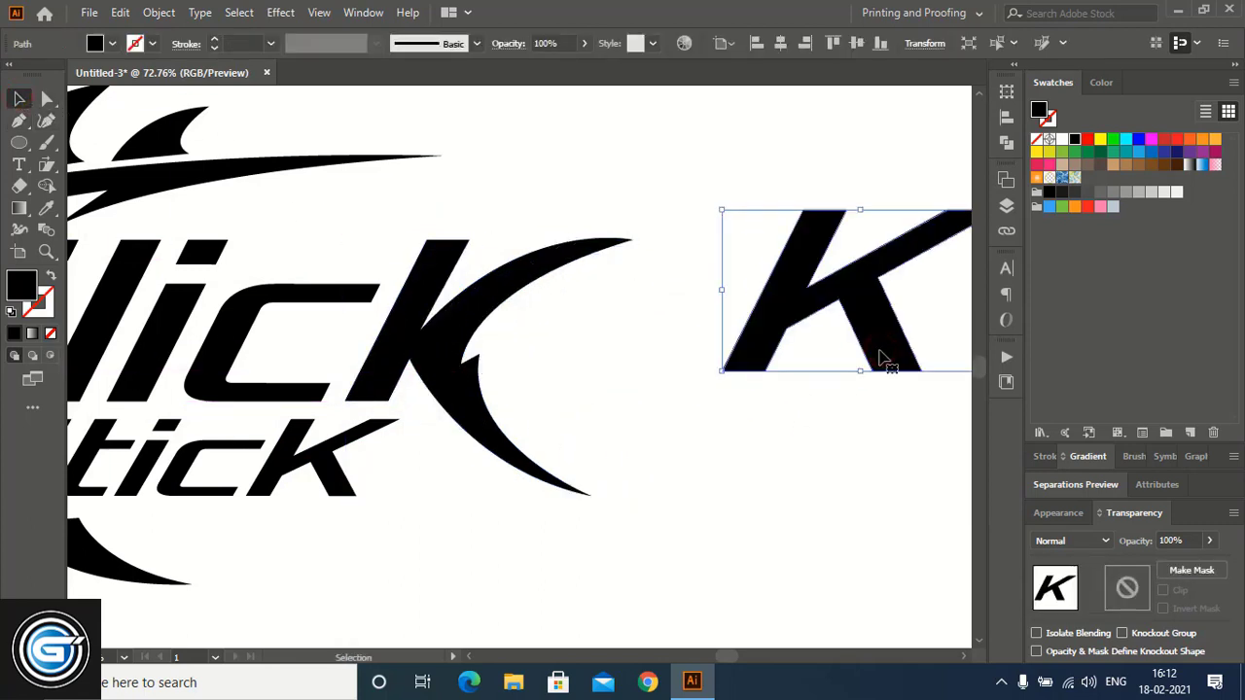
key(Delete)
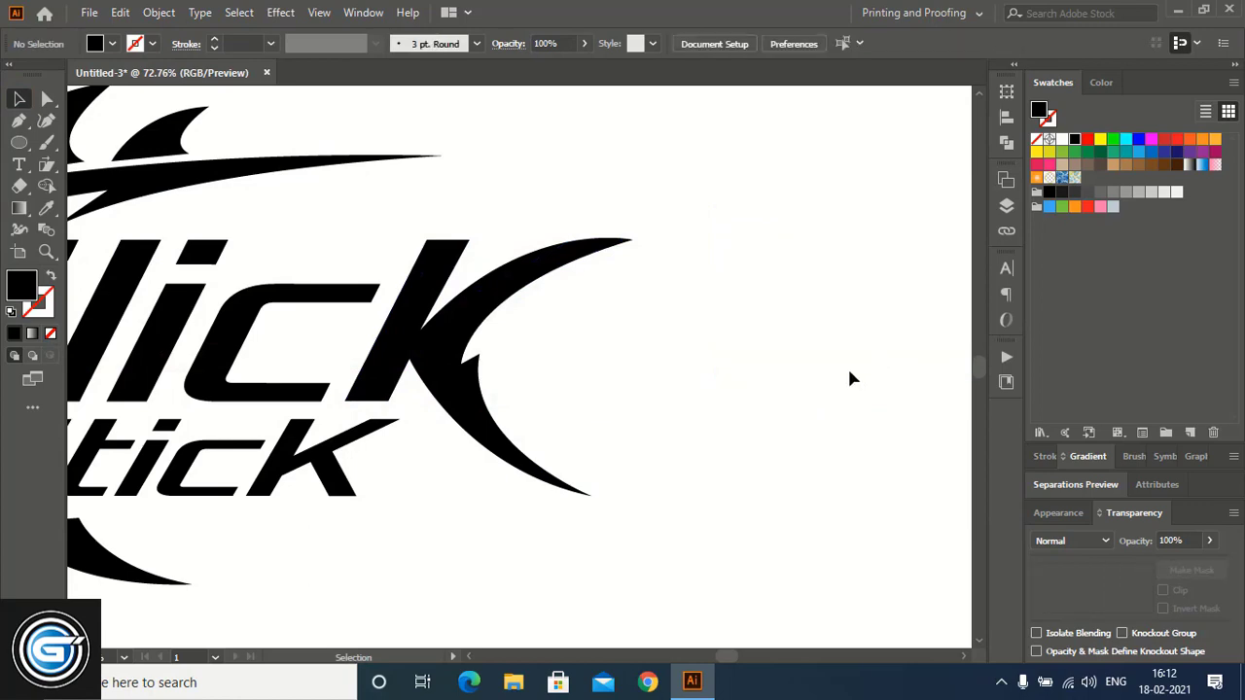
Offset the lettering and swoosh paths, excluding the two upper fins, by -6 px and fill the offset shapes green.
key(ctrl+0)
drag(859, 558, 115, 328)
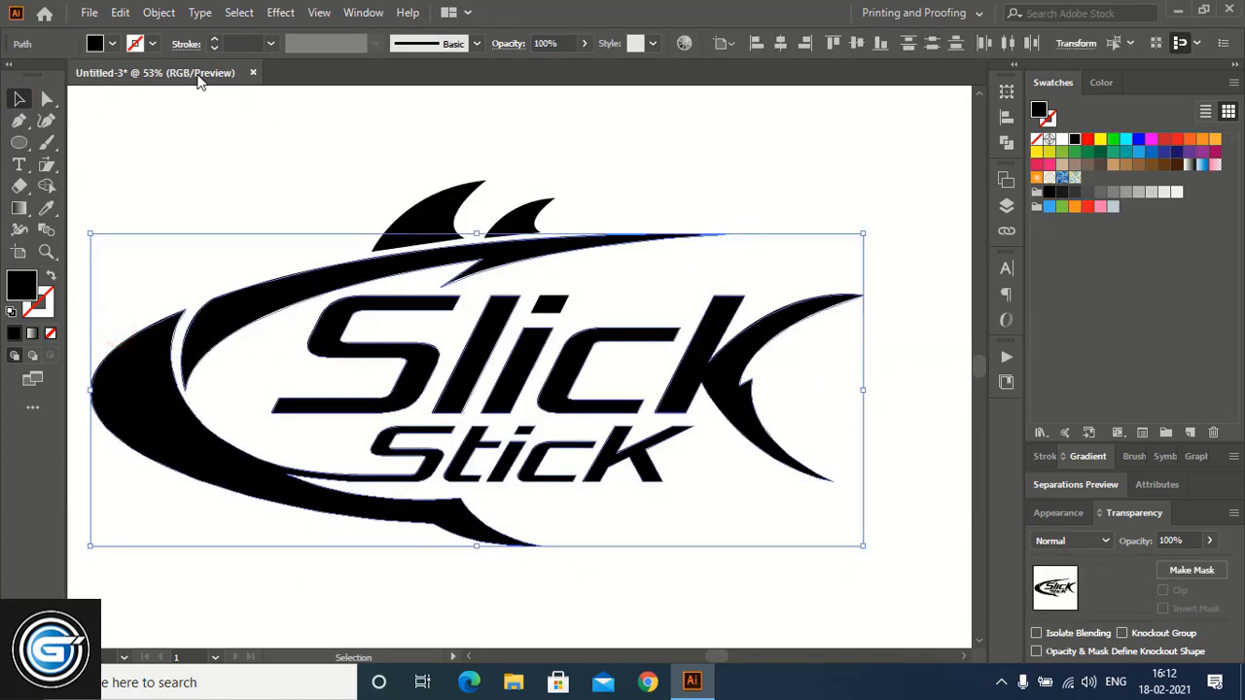
click(158, 11)
mouse_move(292, 437)
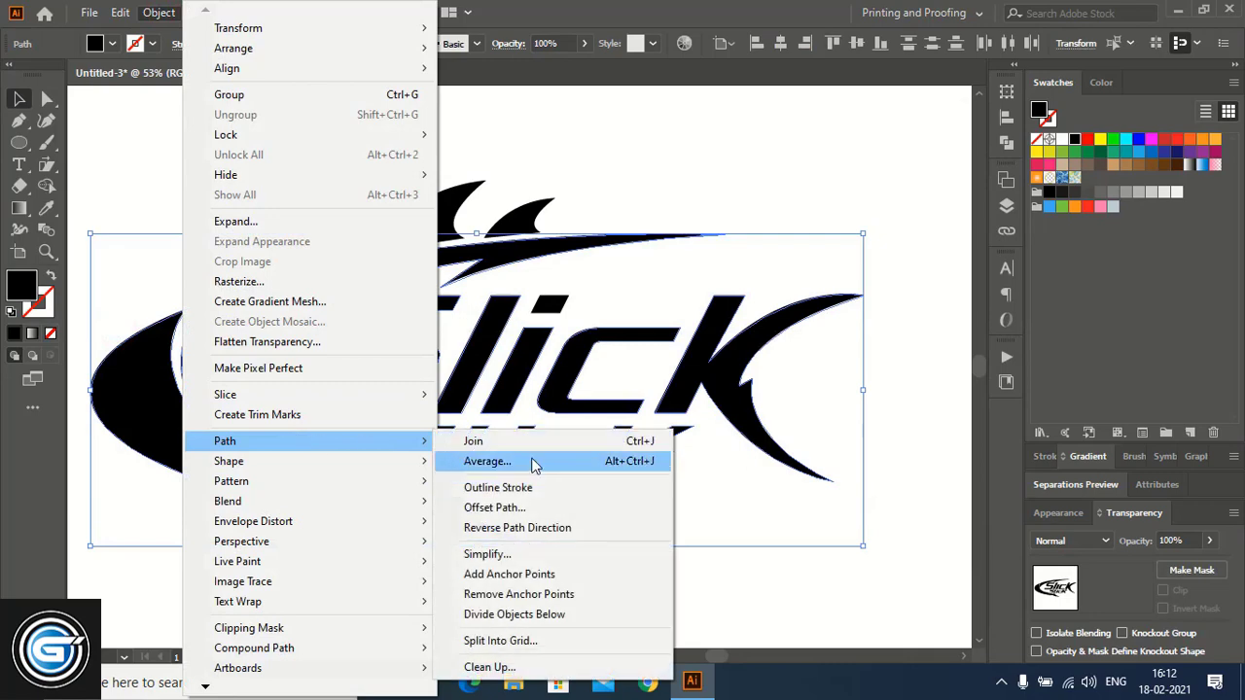
click(538, 509)
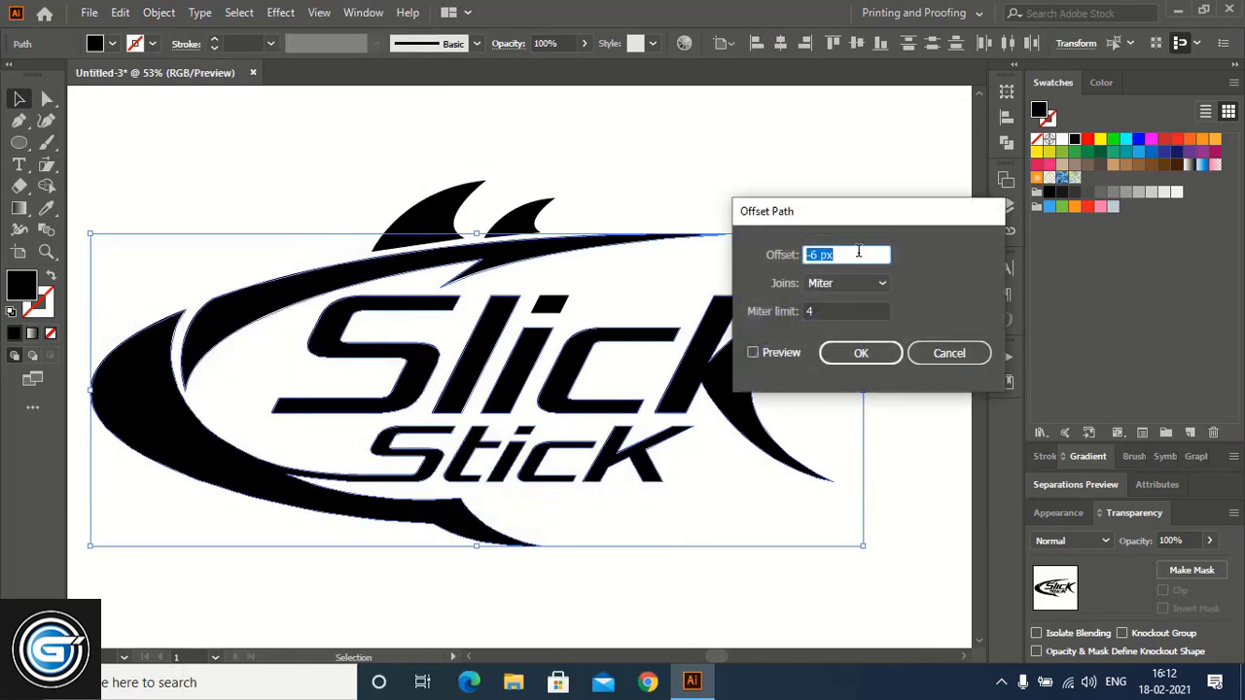
click(755, 353)
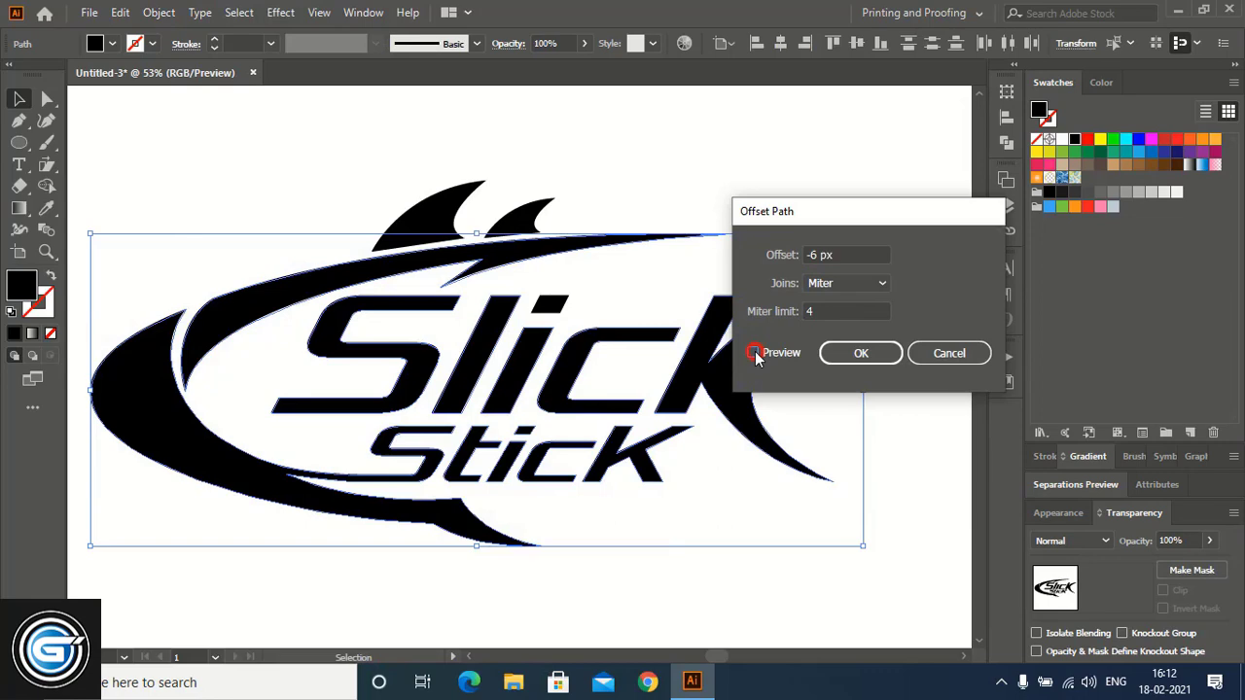
click(850, 358)
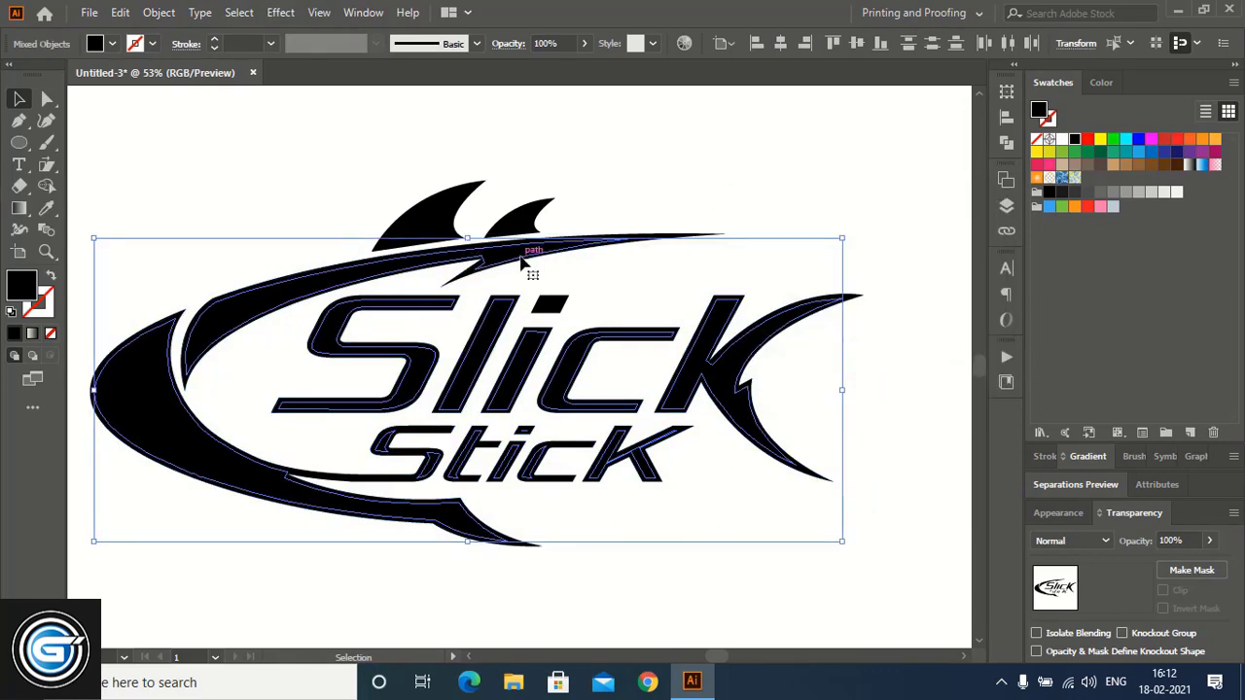
click(1075, 152)
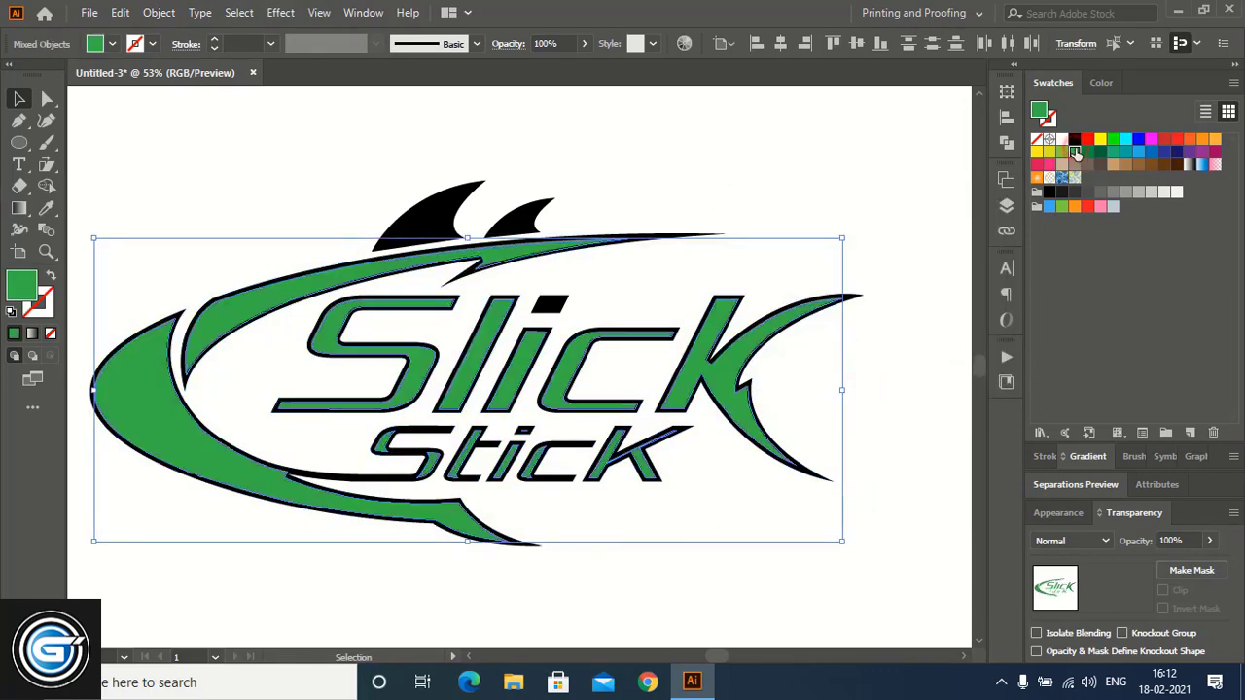
click(707, 171)
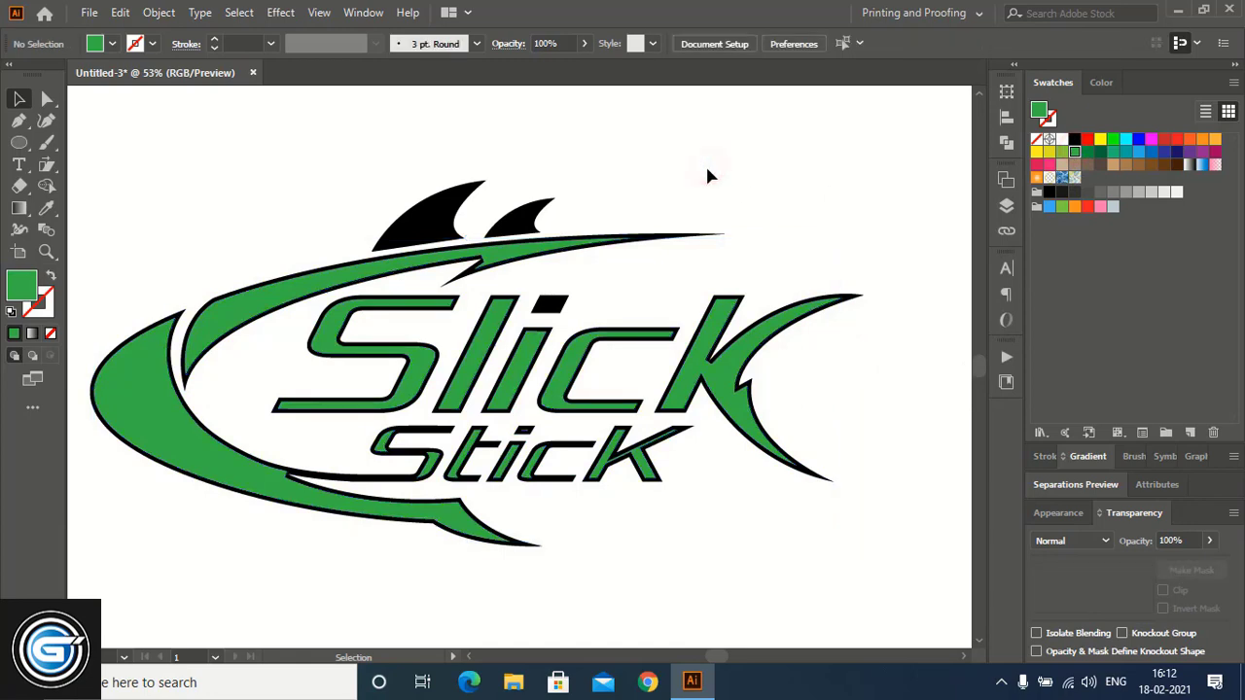
Draw a straight horizontal line across the whole word SlicK, slightly above mid-height of the letters.
click(18, 120)
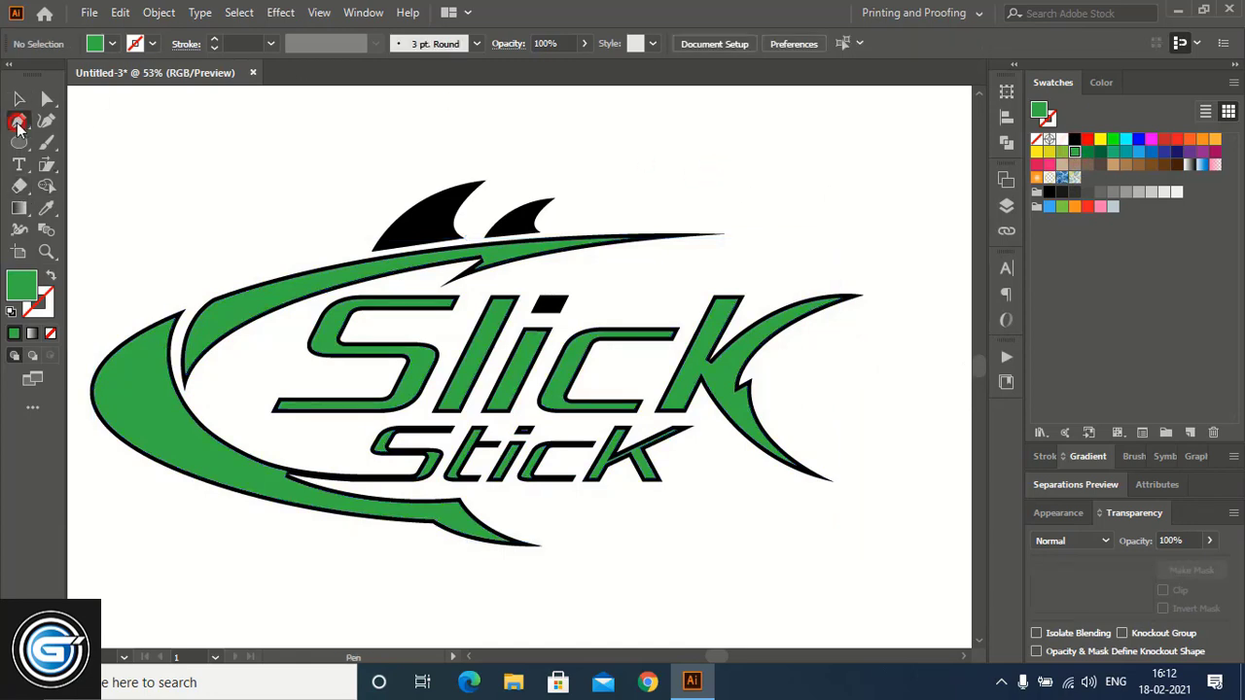
click(271, 345)
shift+click(866, 346)
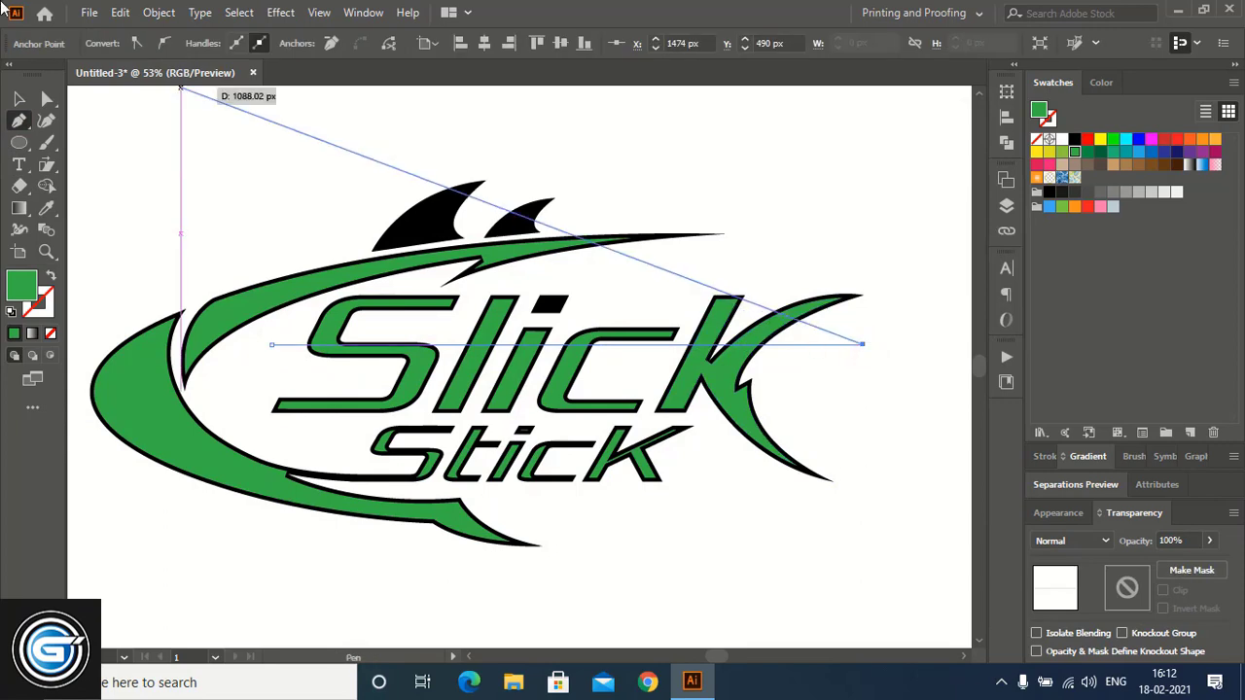
key(v)
click(279, 201)
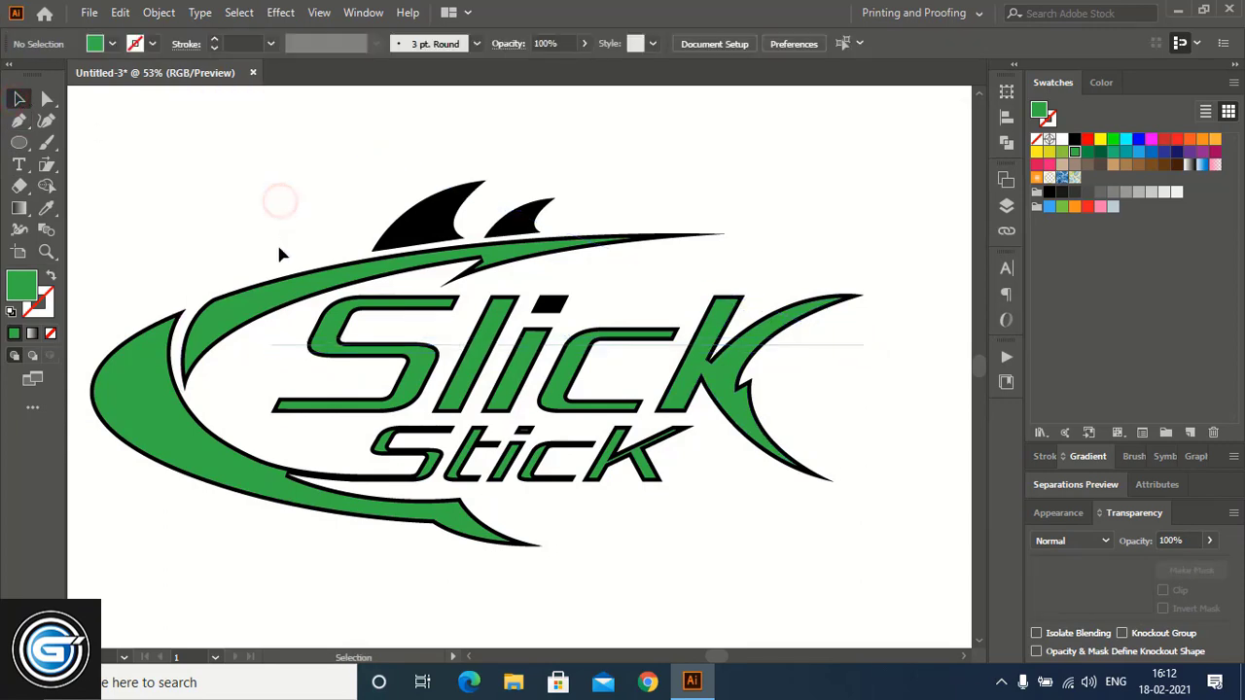
Nudge the horizontal line slightly down across SlicK.
click(292, 346)
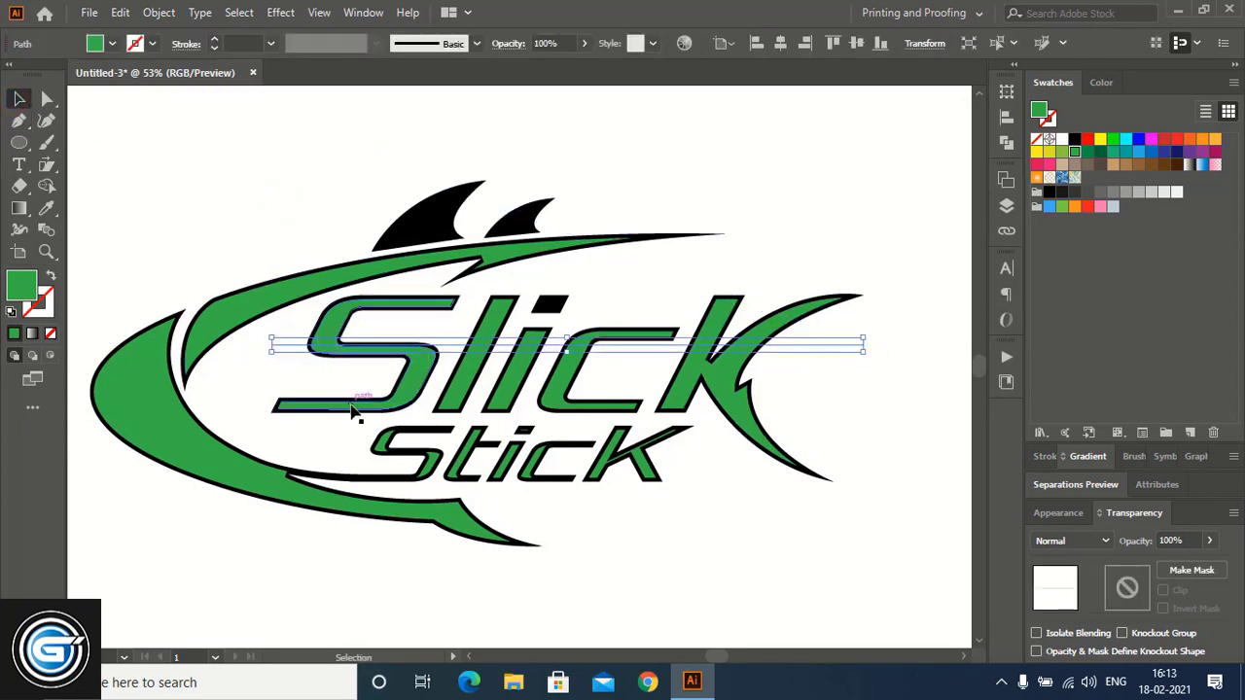
key(Down)
key(Down)
key(Down)
key(Down)
key(Down)
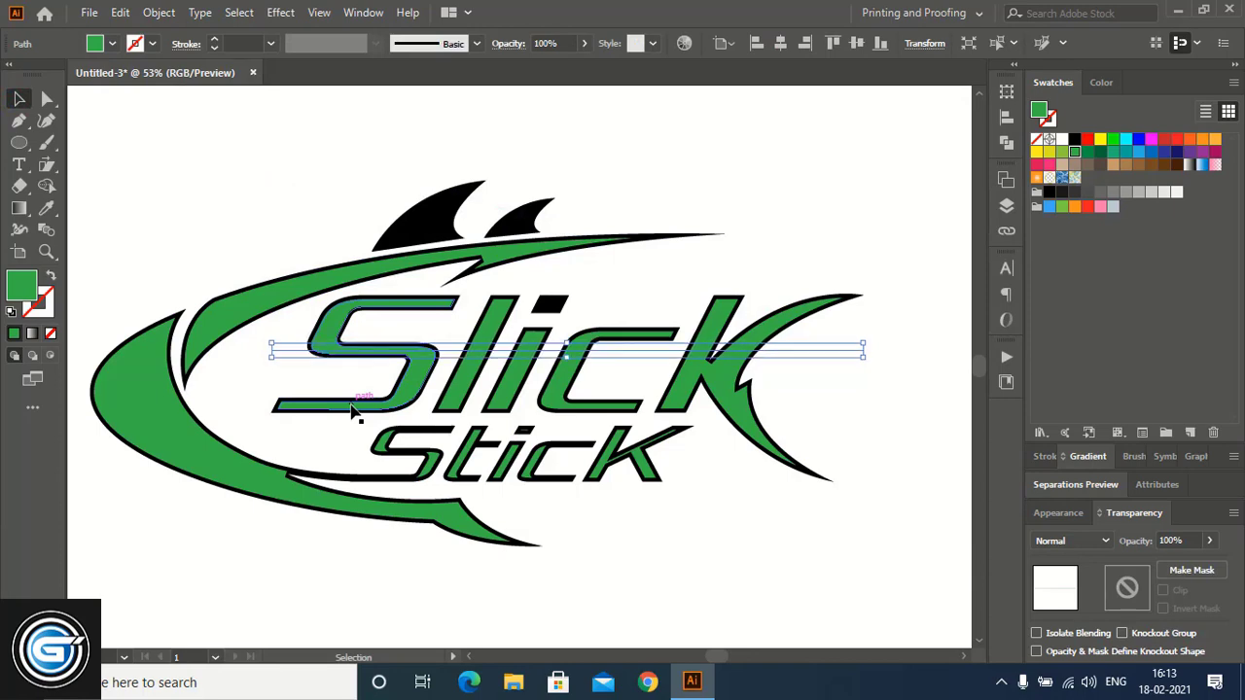
Remove the green inner areas above the horizontal line from all SlicK letters with the Shape Builder tool.
click(334, 391)
click(333, 326)
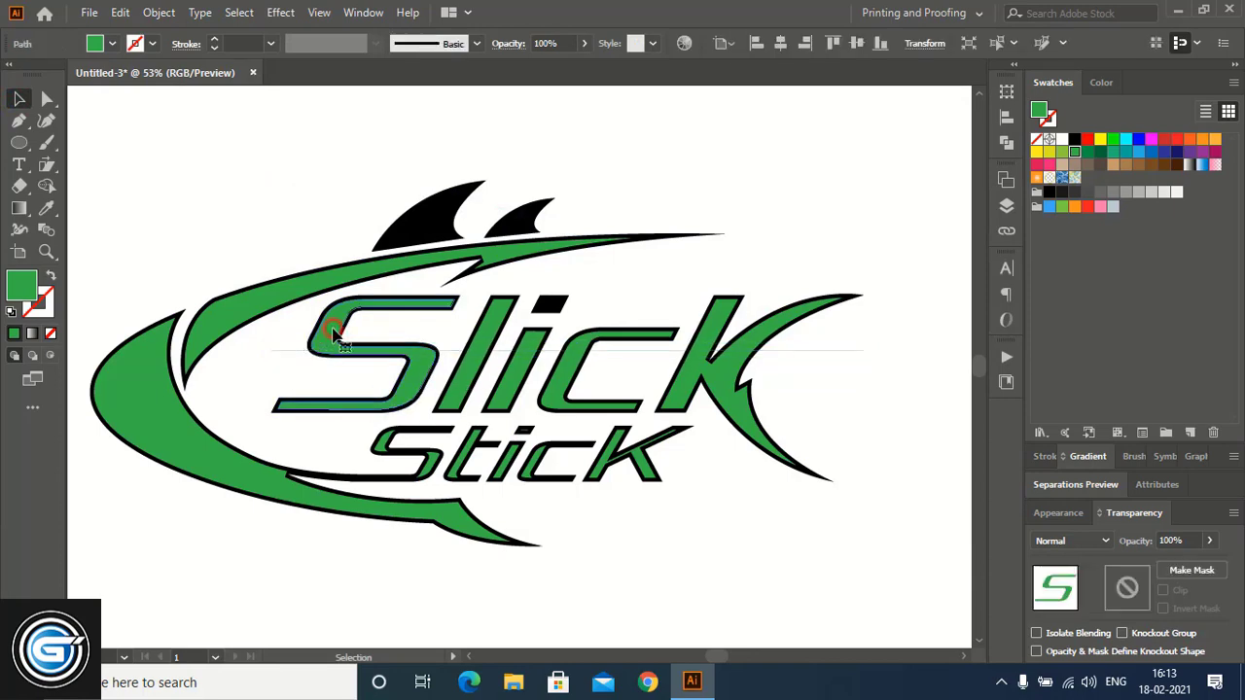
shift+click(493, 328)
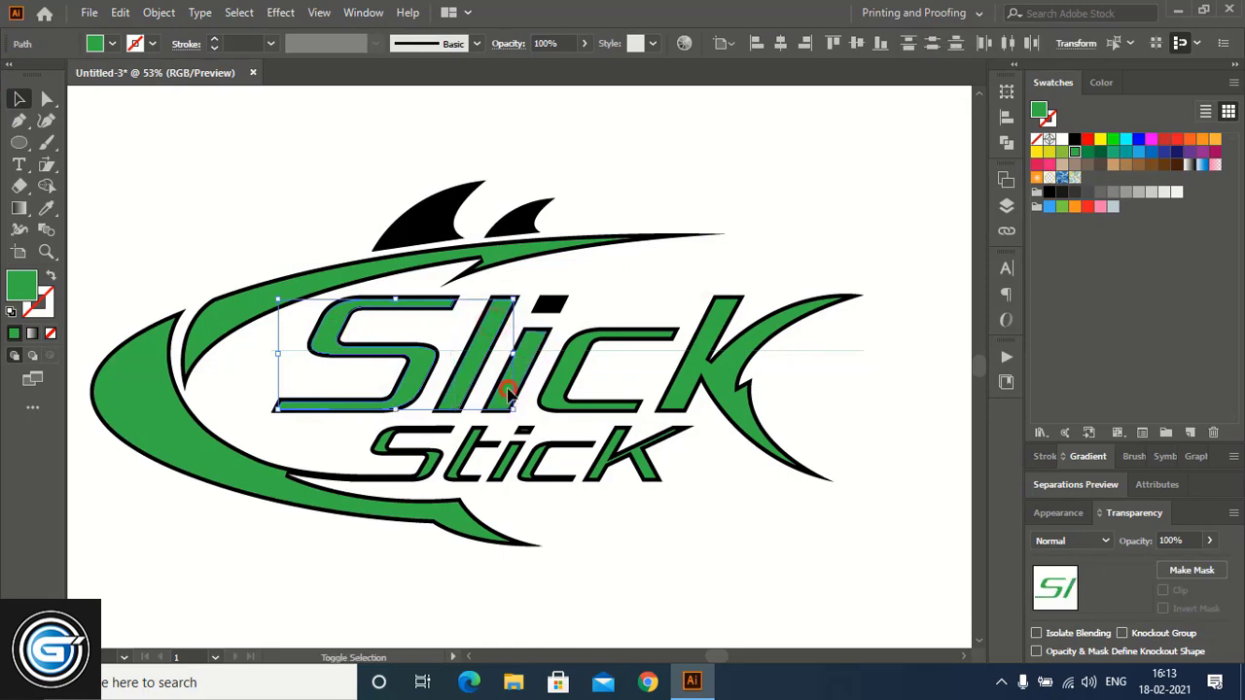
shift+click(507, 392)
shift+click(625, 389)
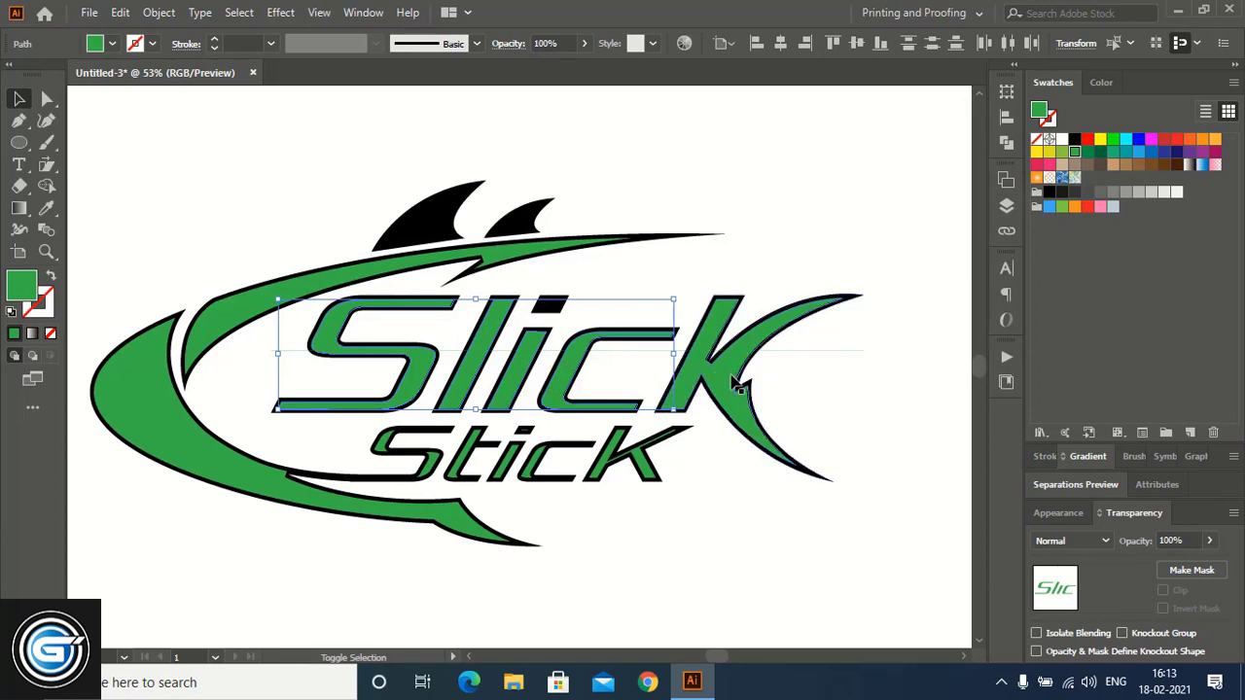
shift+click(806, 357)
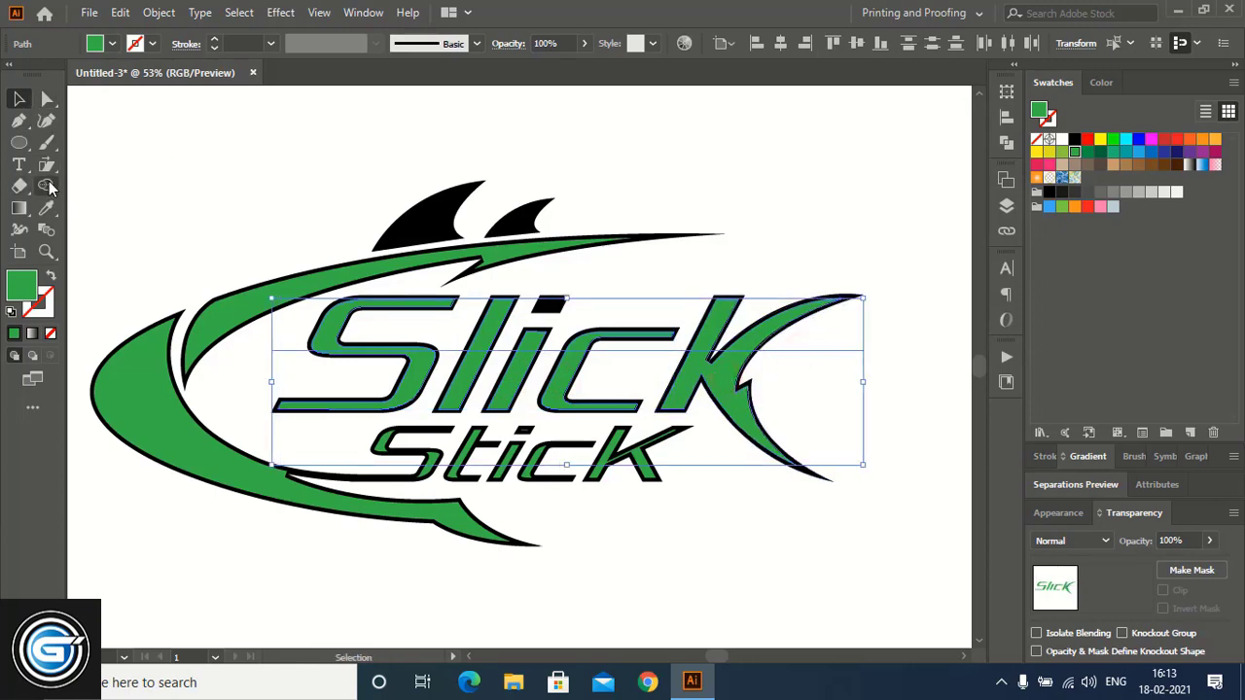
click(48, 184)
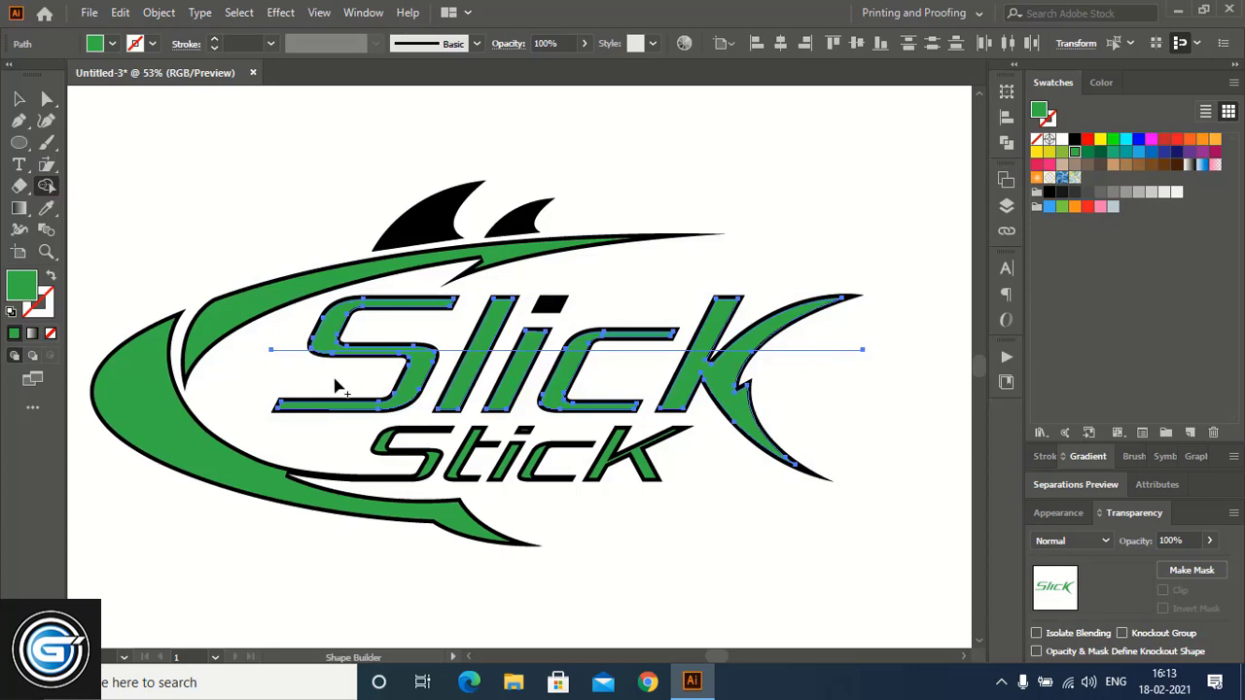
drag(300, 329, 805, 341)
click(18, 99)
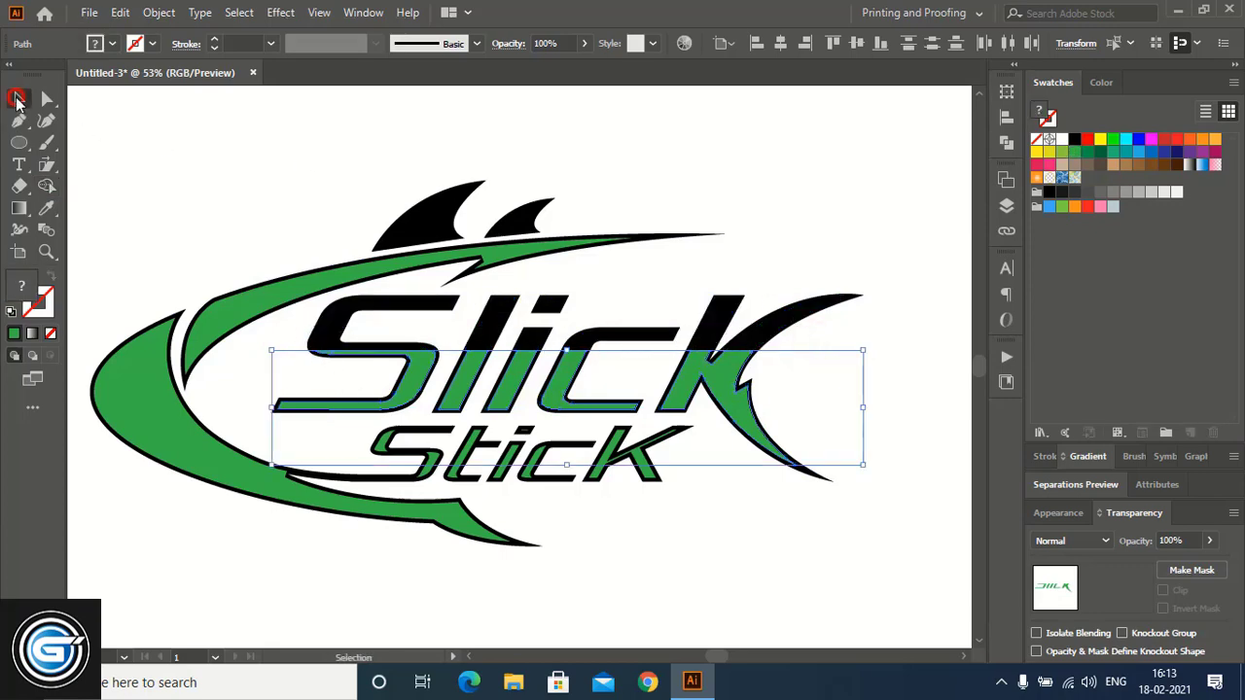
Delete the horizontal dividing line across SlicK.
click(792, 411)
click(806, 356)
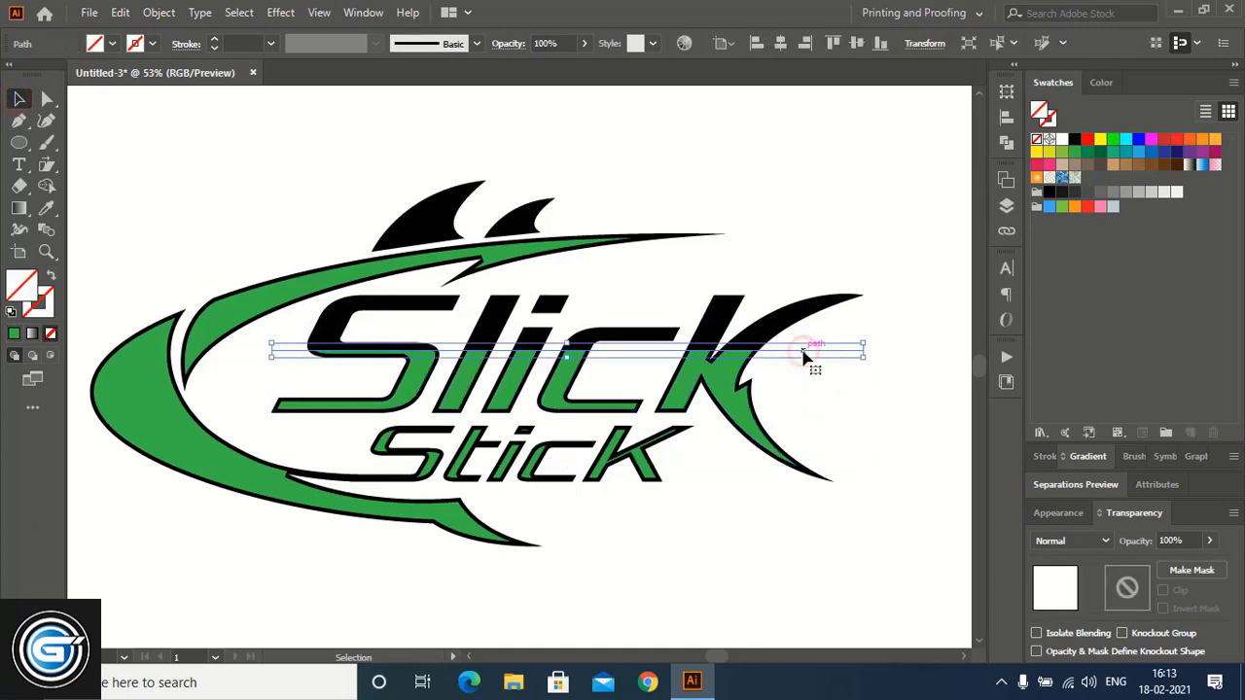
key(Delete)
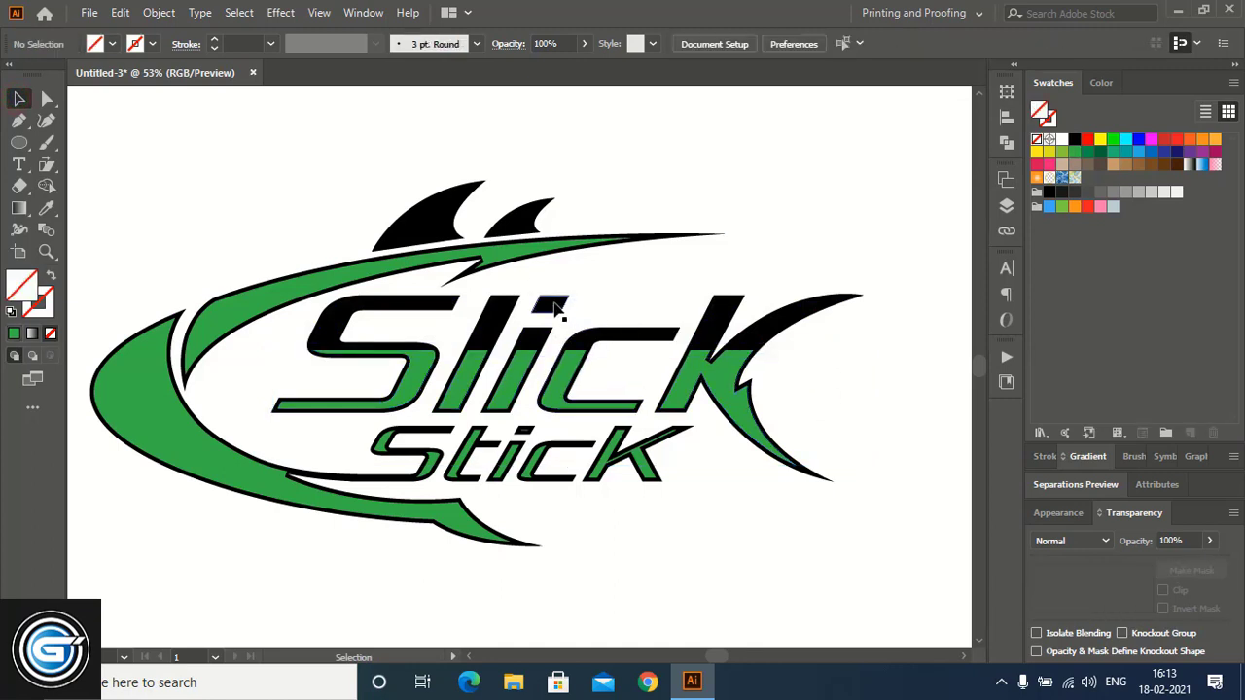
Delete the dot of the i in SlicK and both the green and black dot shapes of the i in SticK.
click(553, 305)
key(Delete)
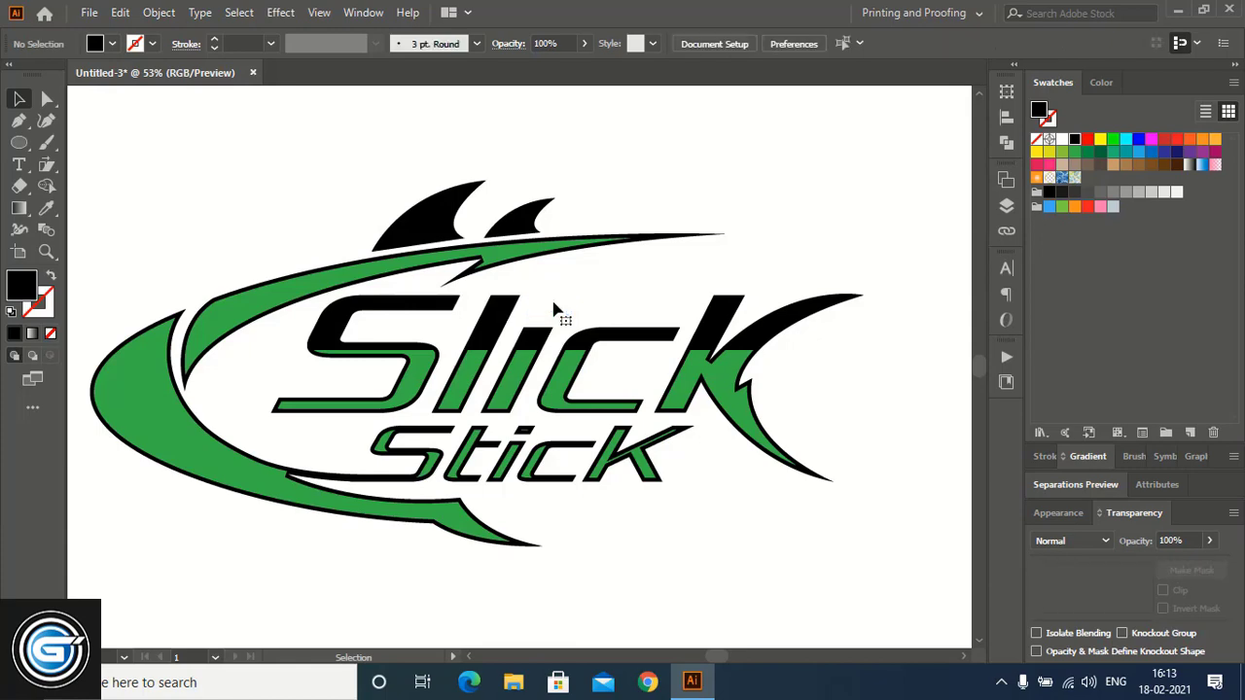
click(522, 428)
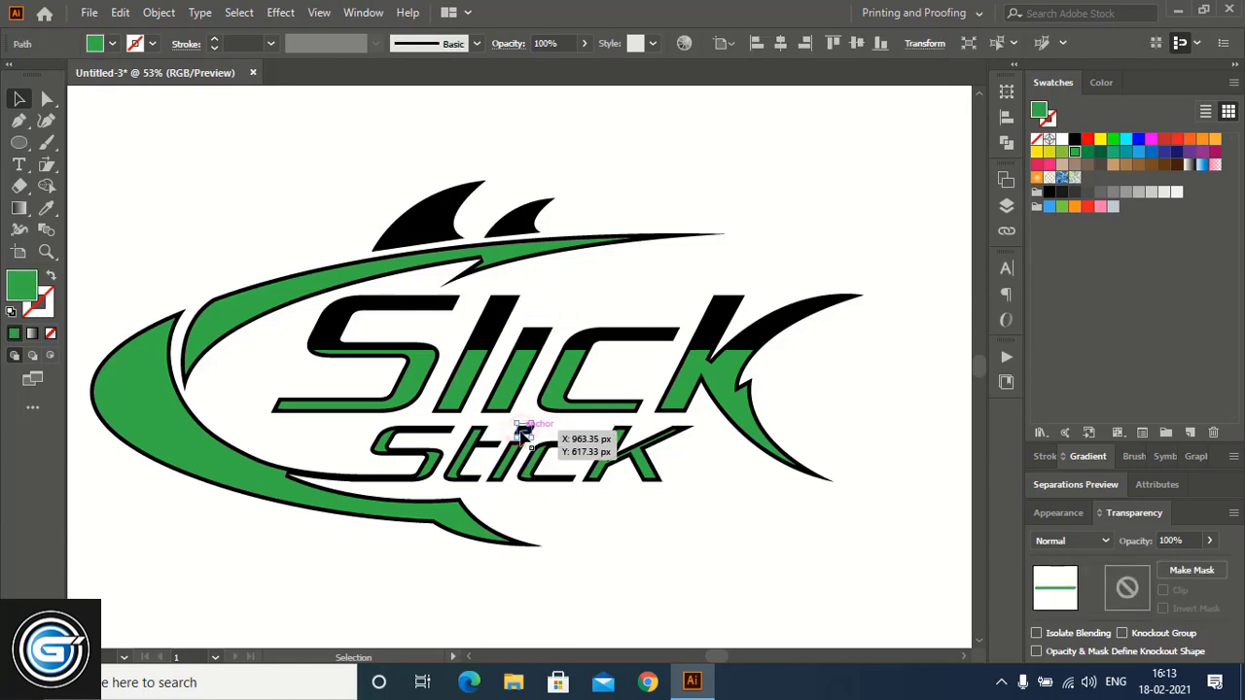
key(Delete)
click(525, 431)
key(Delete)
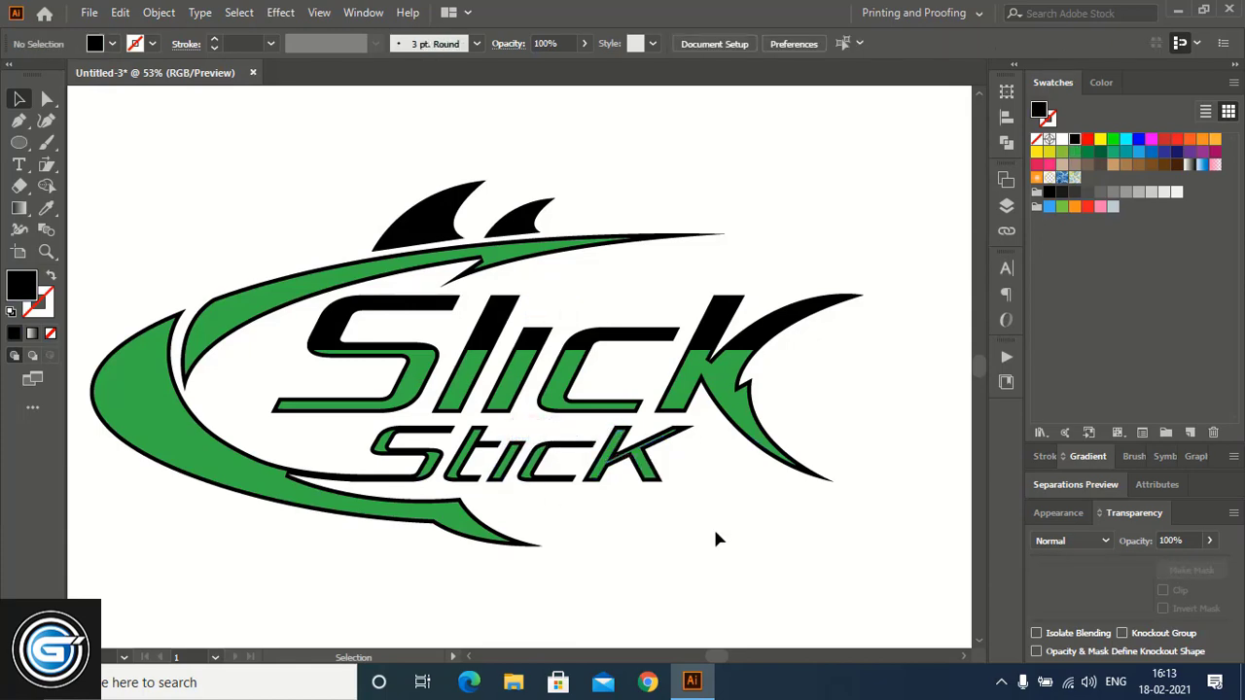
Draw a straight horizontal line across the upper half of the SticK lettering with the Pen tool.
scroll(726, 550, down, 3)
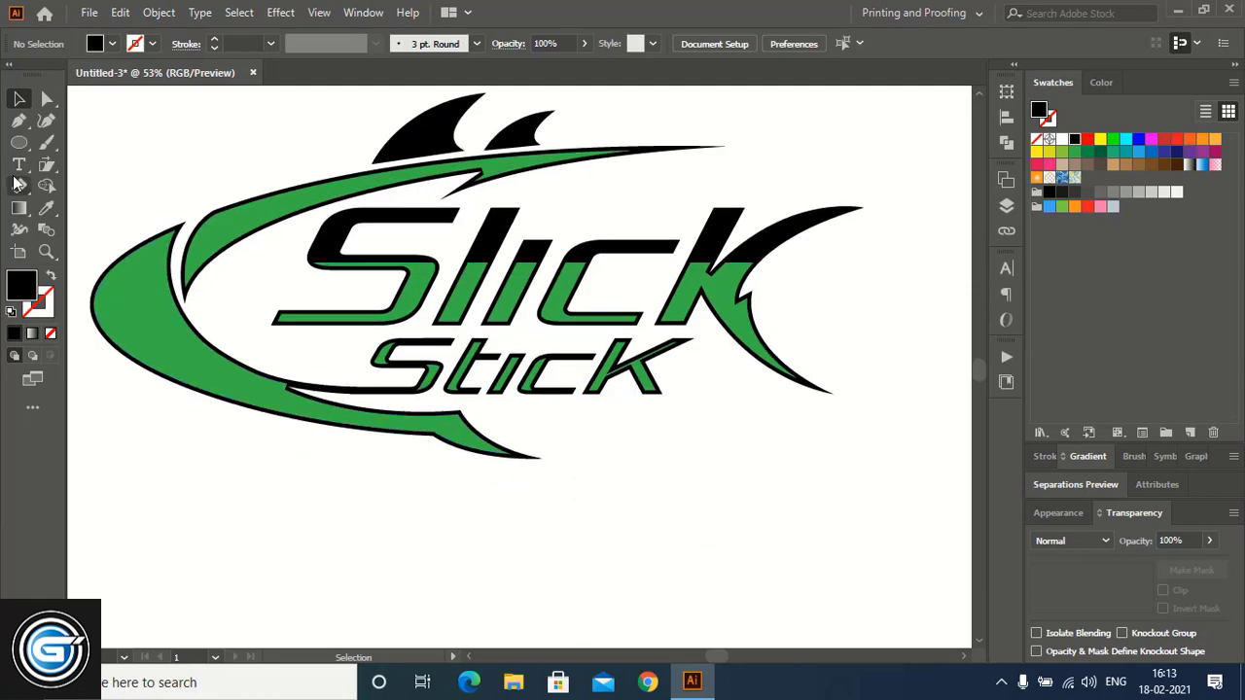
click(18, 121)
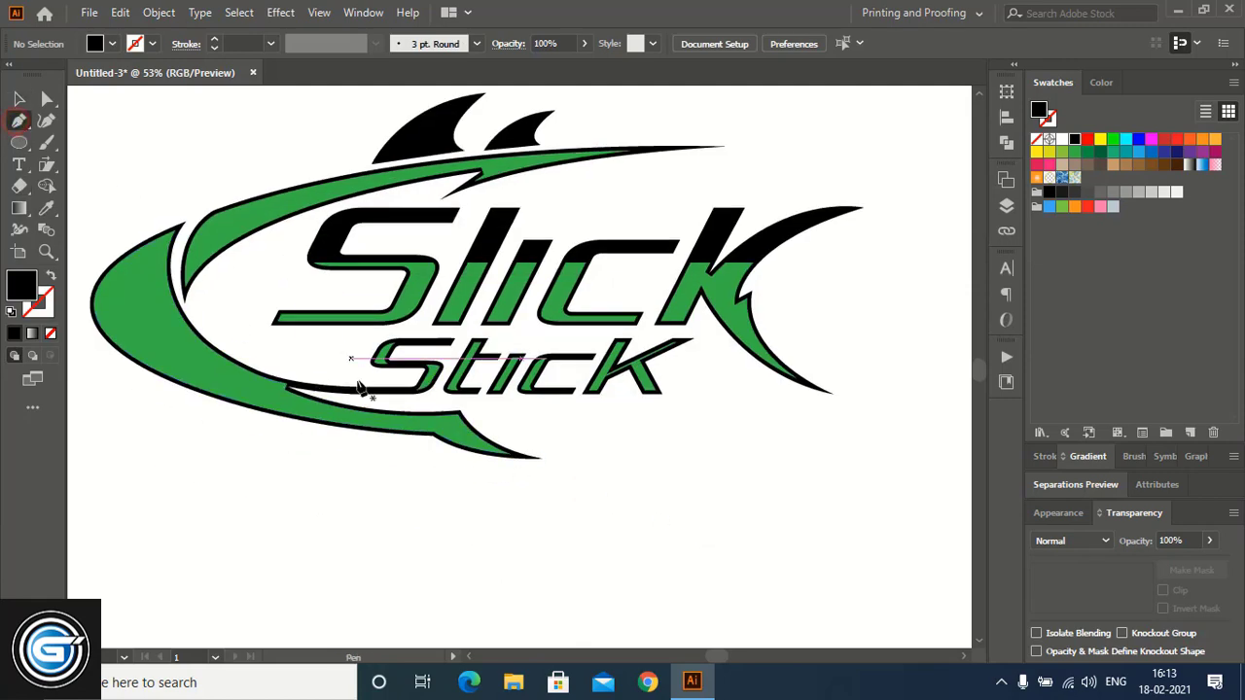
click(307, 363)
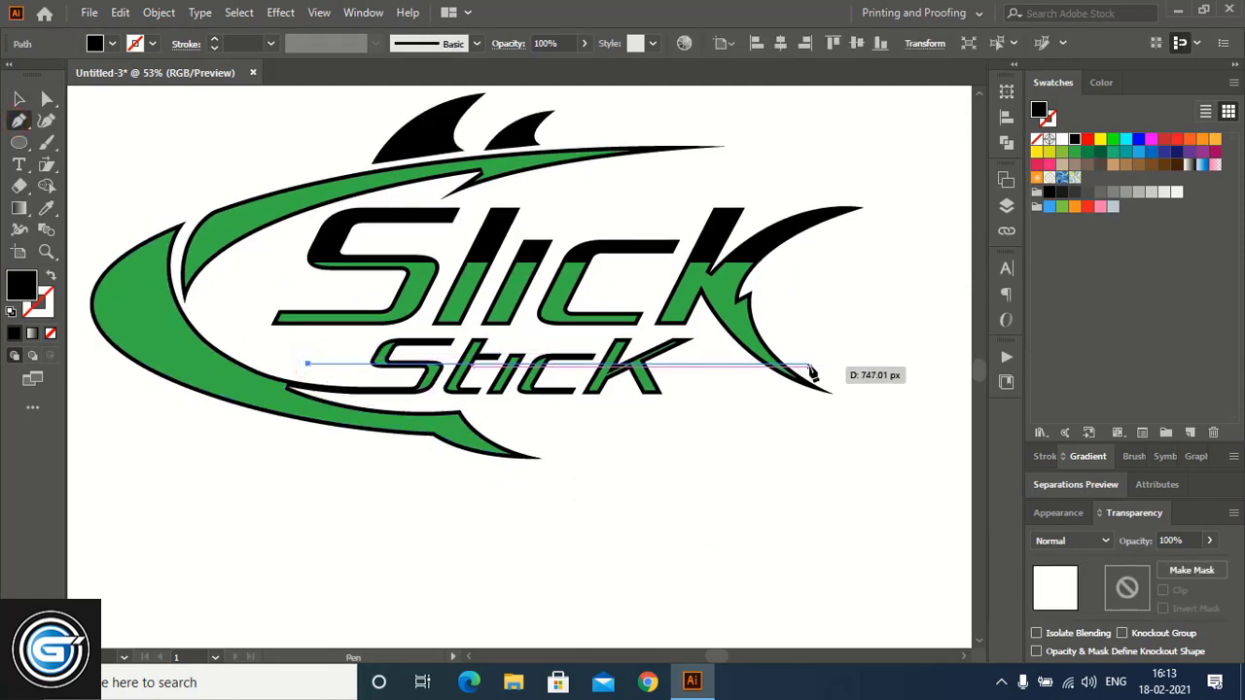
click(741, 363)
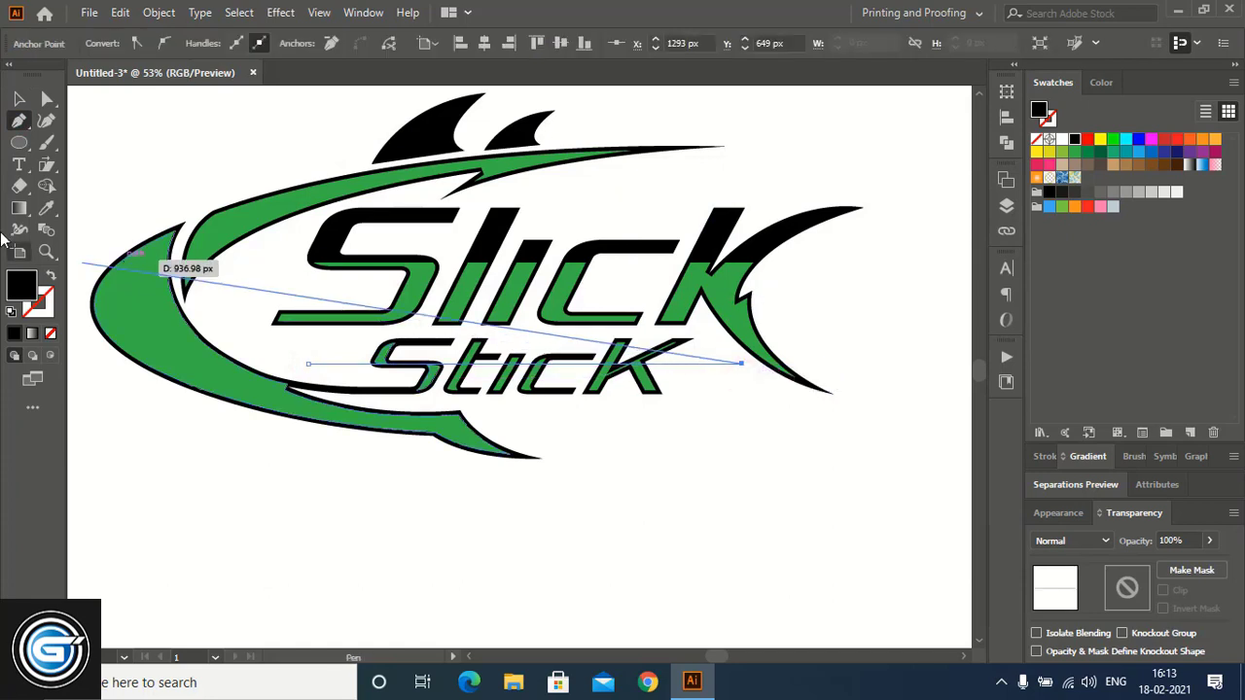
click(17, 99)
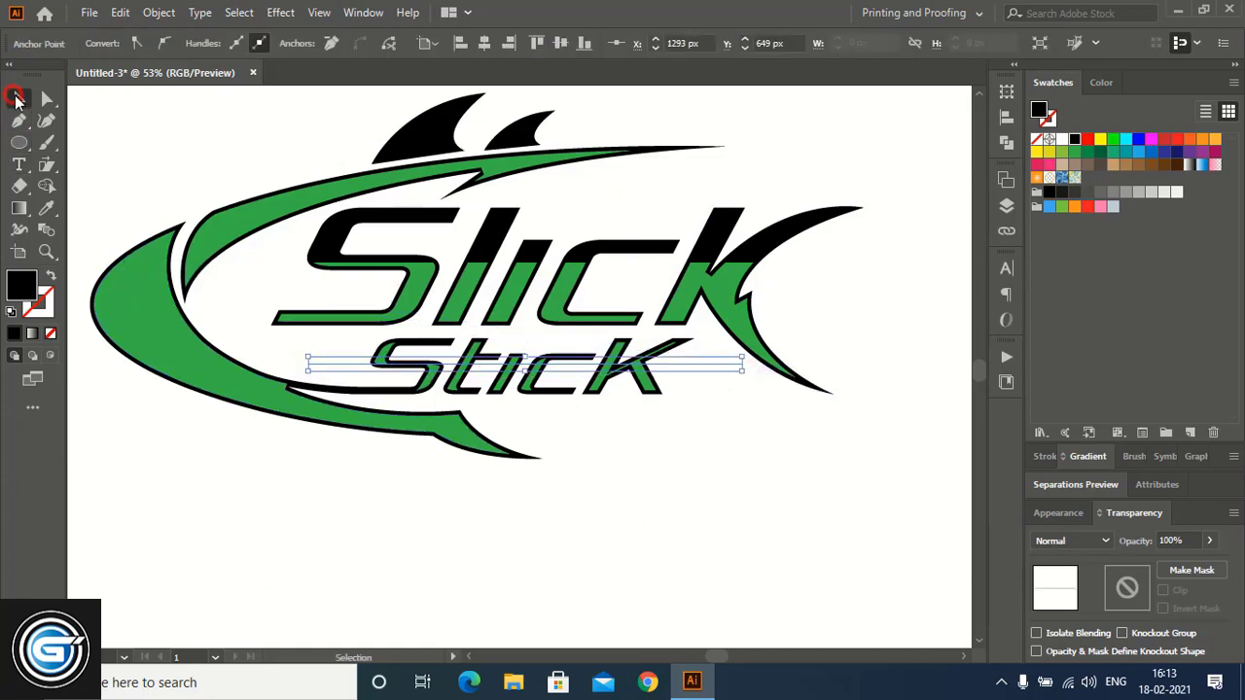
click(508, 478)
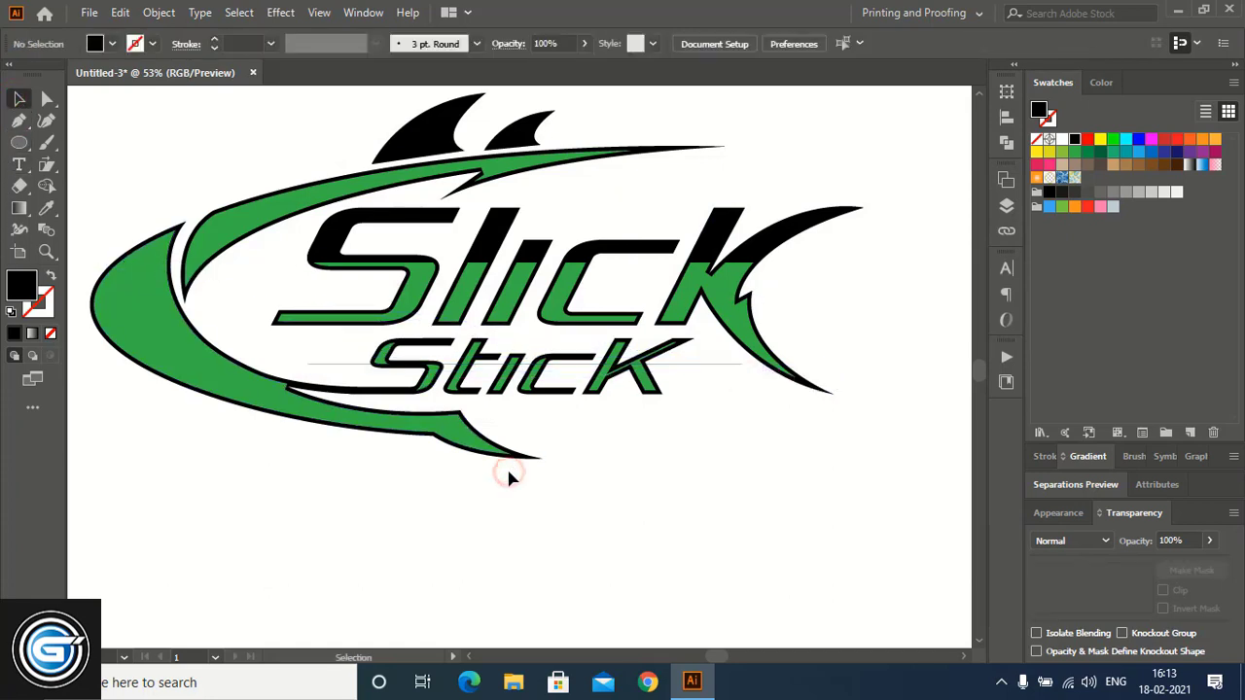
Remove the green inner areas above the line from the SticK letters with Shape Builder, and delete the line.
click(338, 365)
shift+click(454, 384)
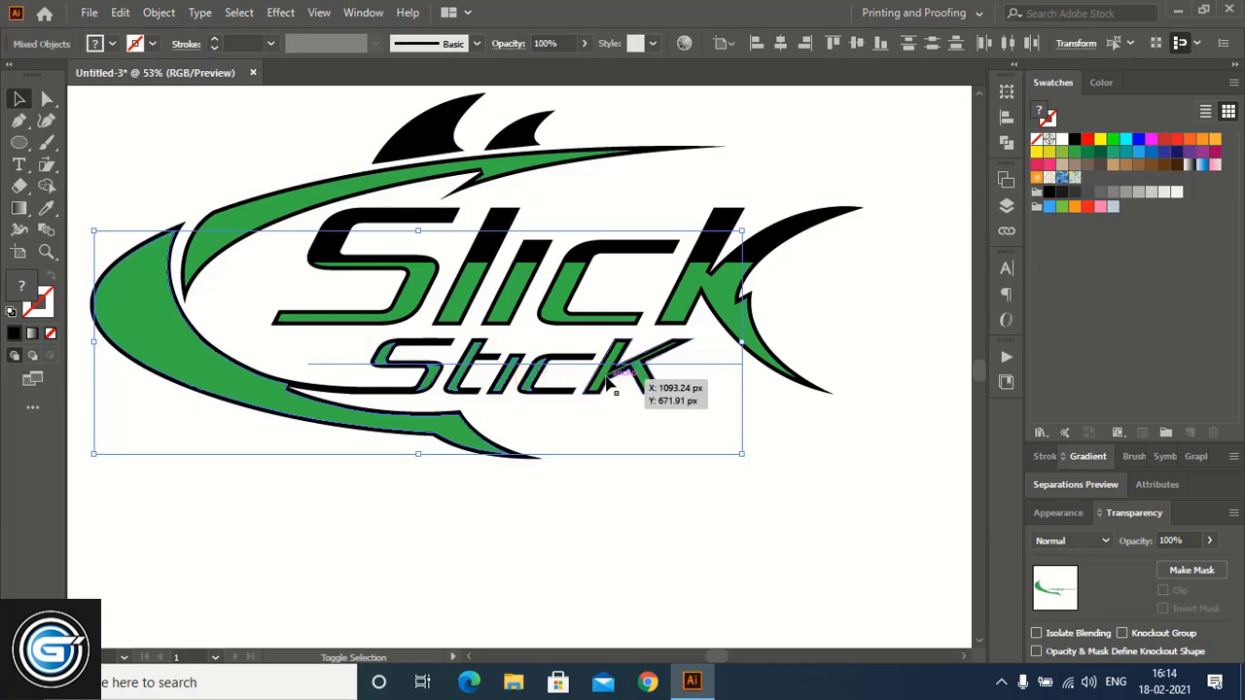
click(44, 187)
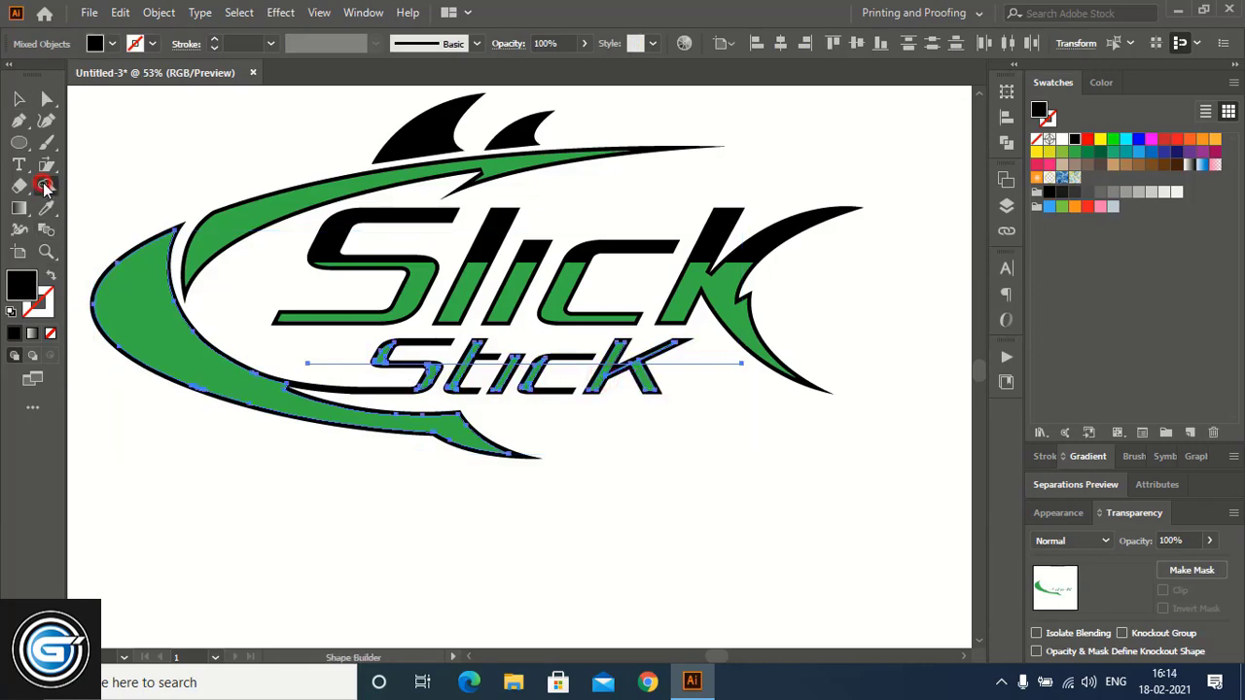
drag(387, 356, 726, 356)
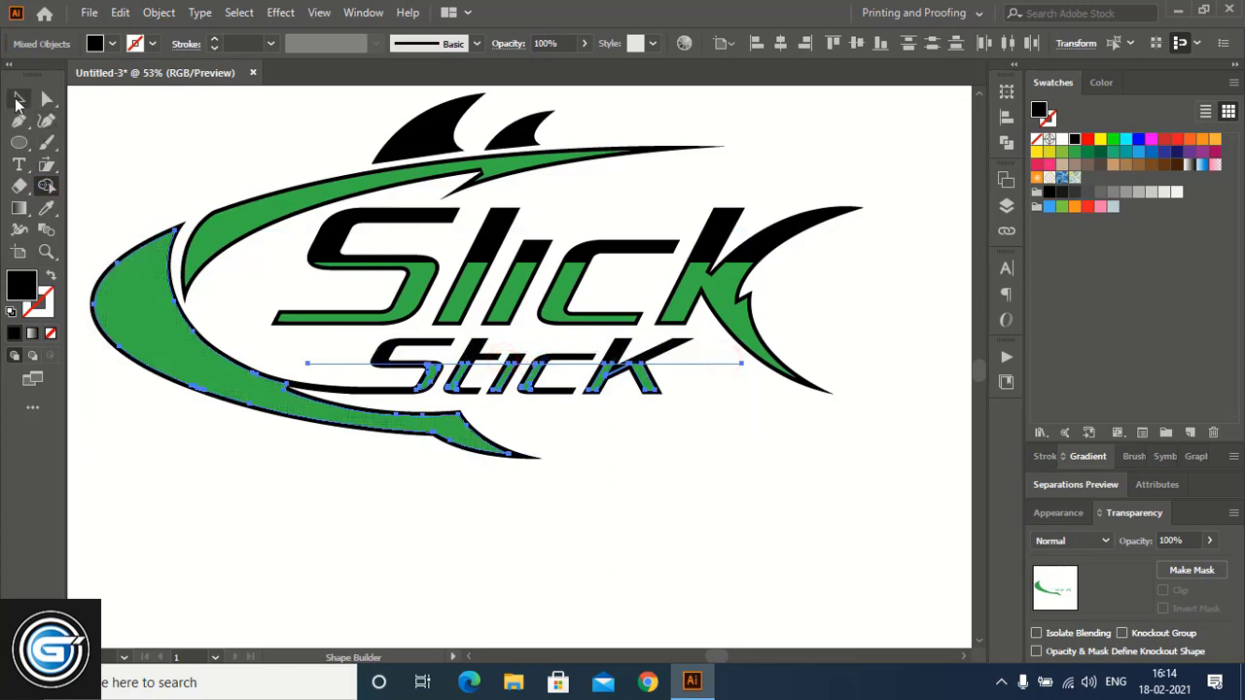
click(18, 101)
click(665, 498)
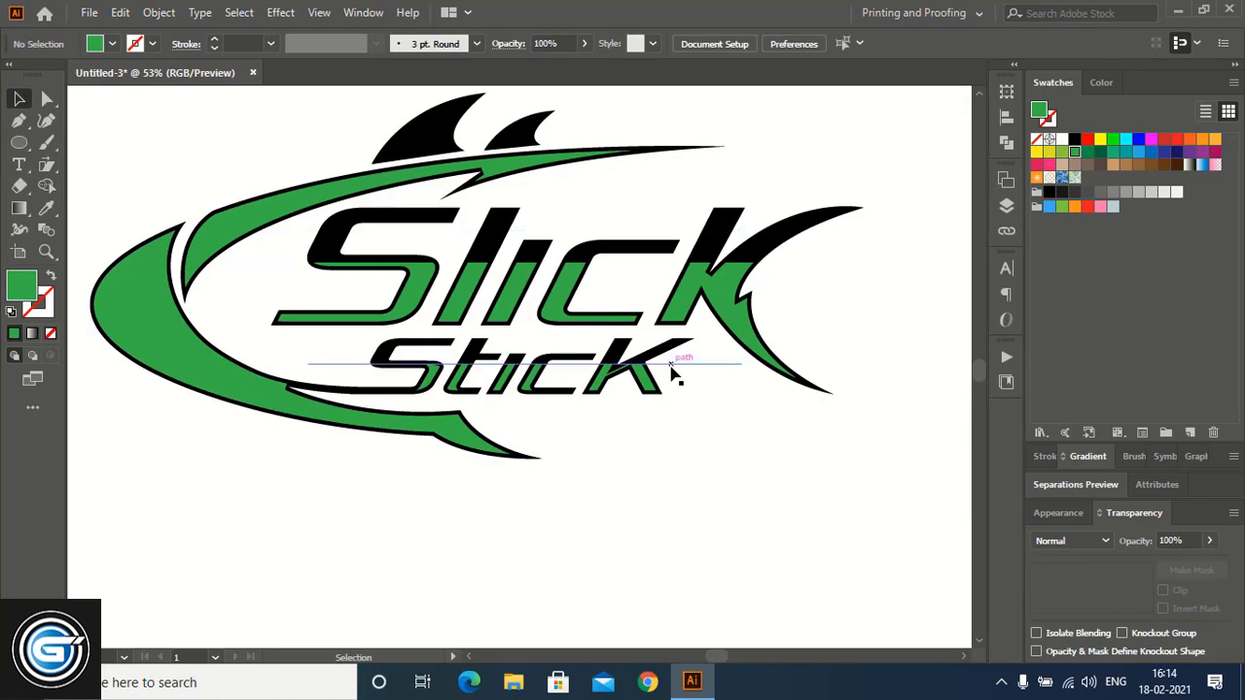
click(670, 365)
click(647, 416)
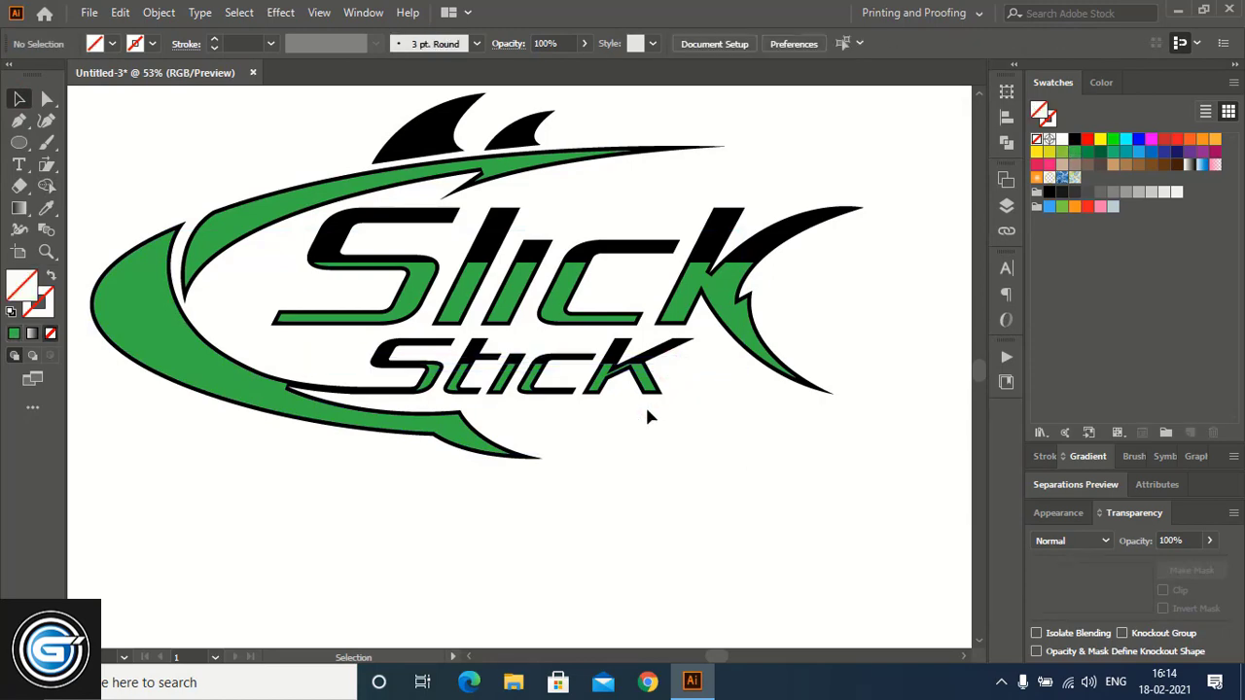
Draw a wide ellipse over the upper head end of the green crescent swoosh.
click(18, 143)
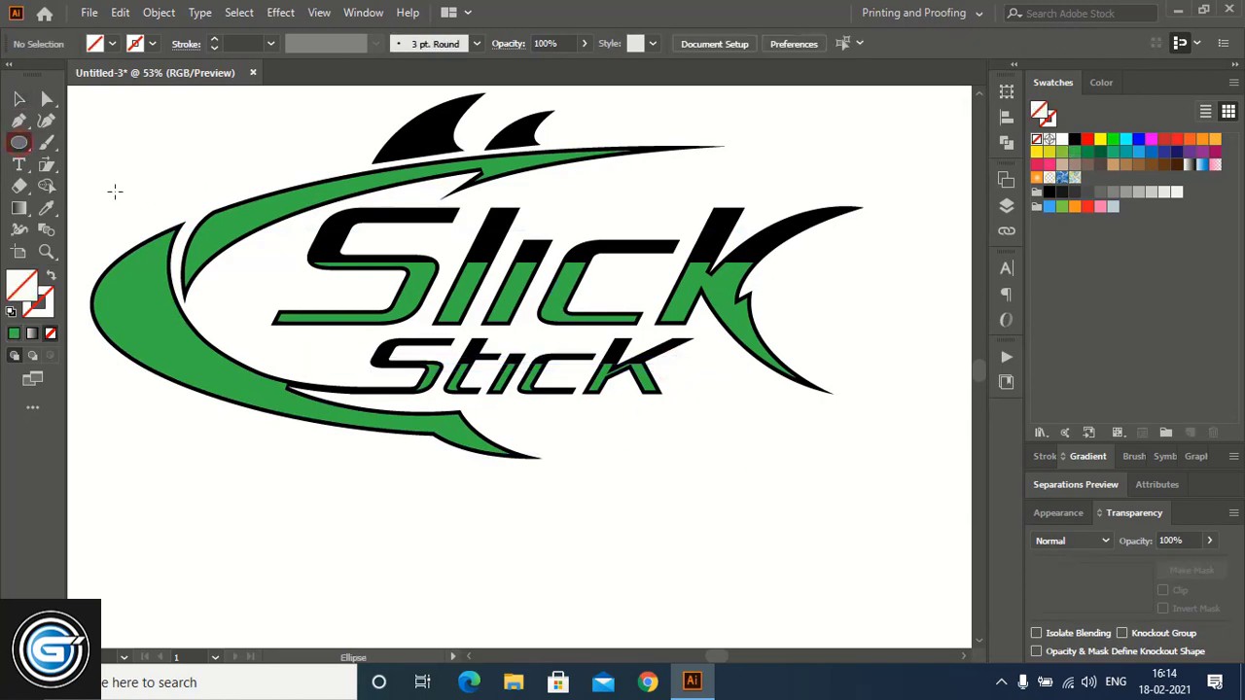
click(468, 657)
drag(177, 213, 446, 338)
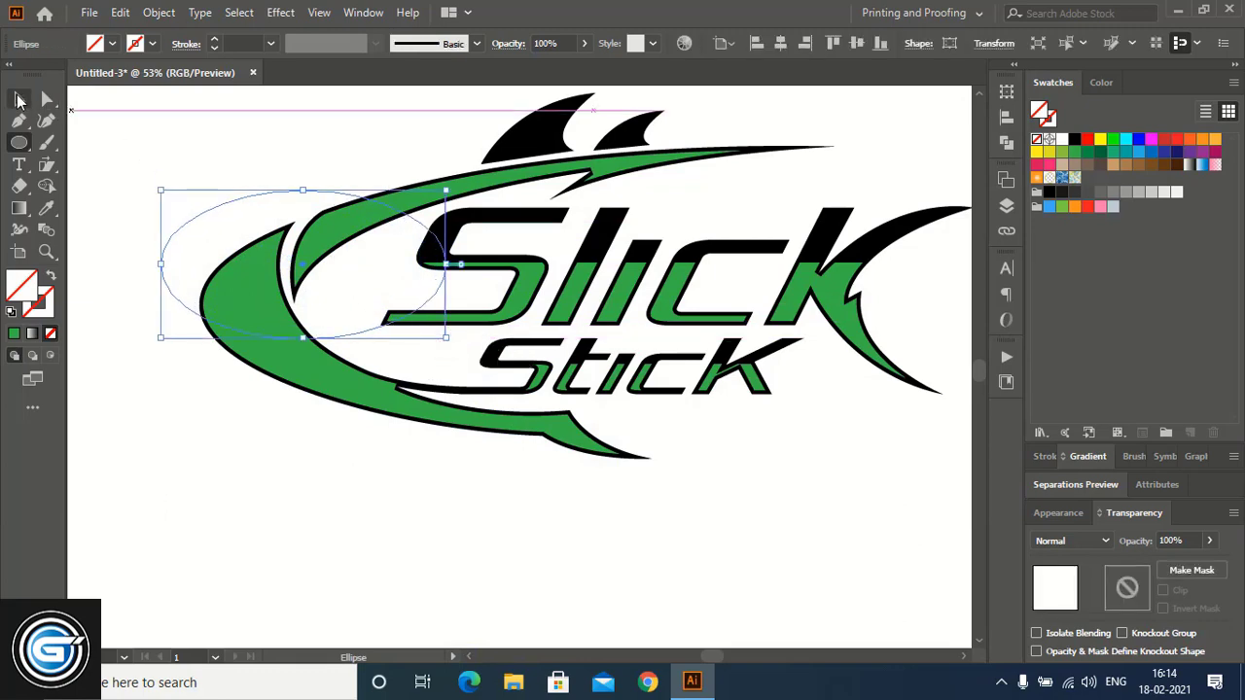
Remove the green area inside the ellipse from the crescent's head with Shape Builder, and delete the ellipse.
click(20, 100)
shift+click(250, 301)
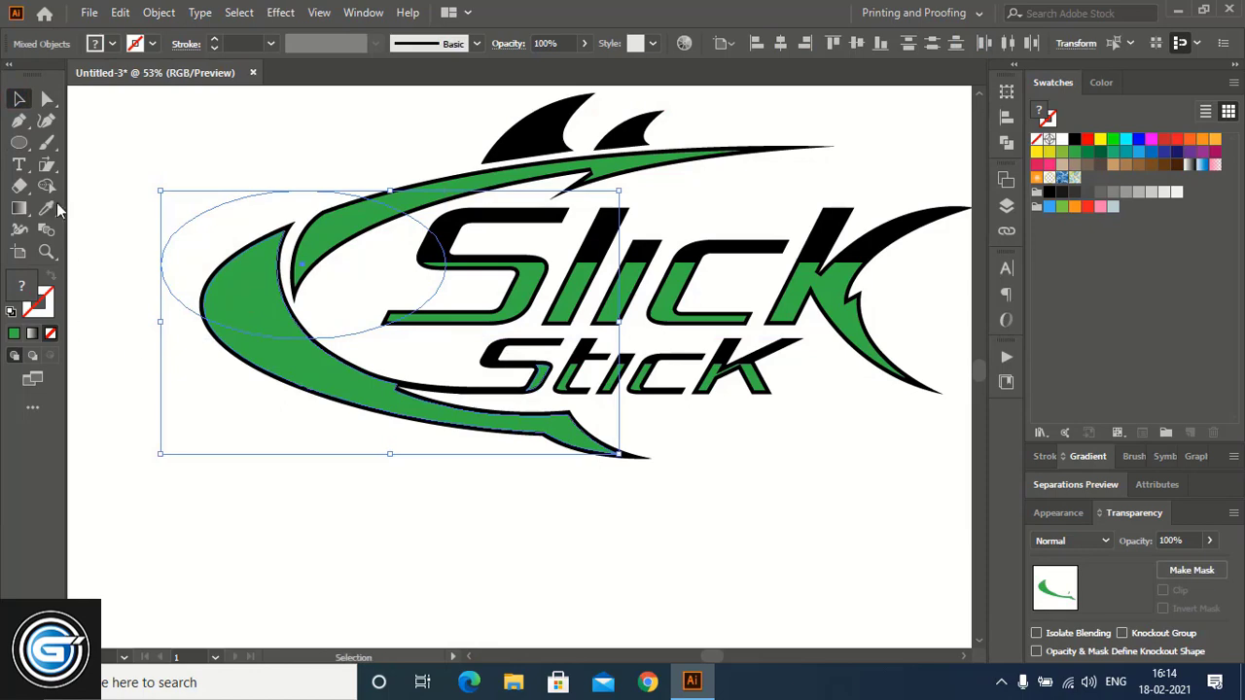
click(45, 186)
click(261, 288)
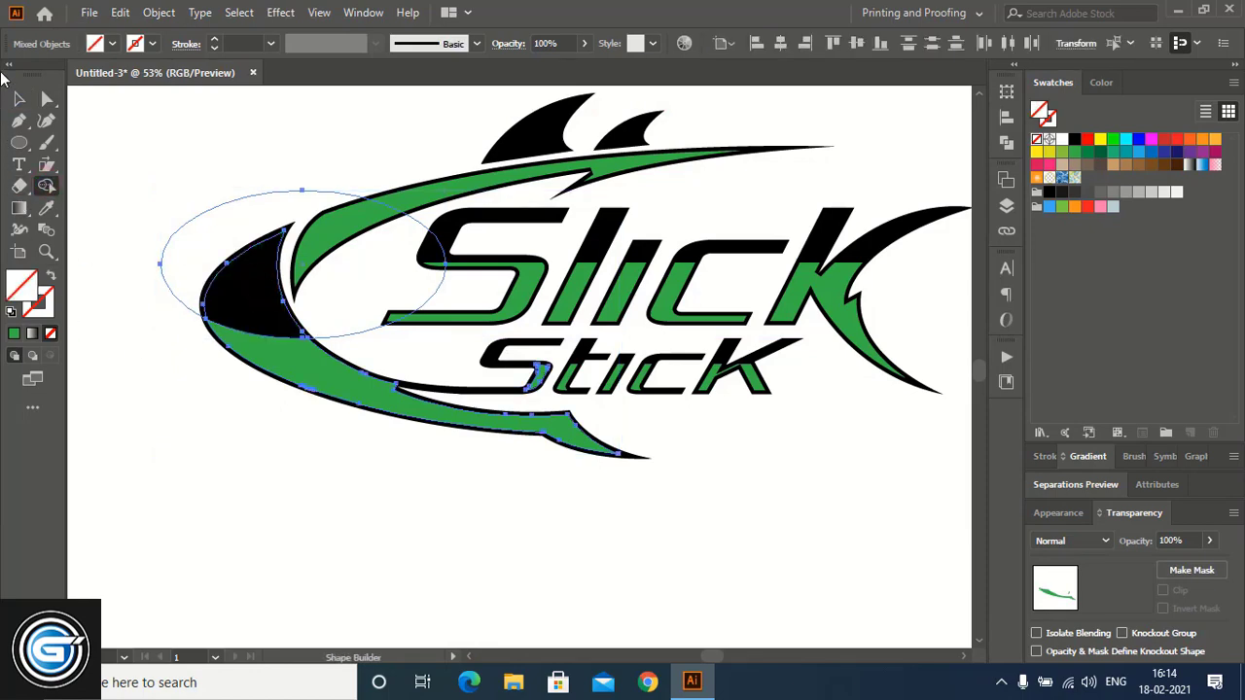
click(20, 100)
click(230, 137)
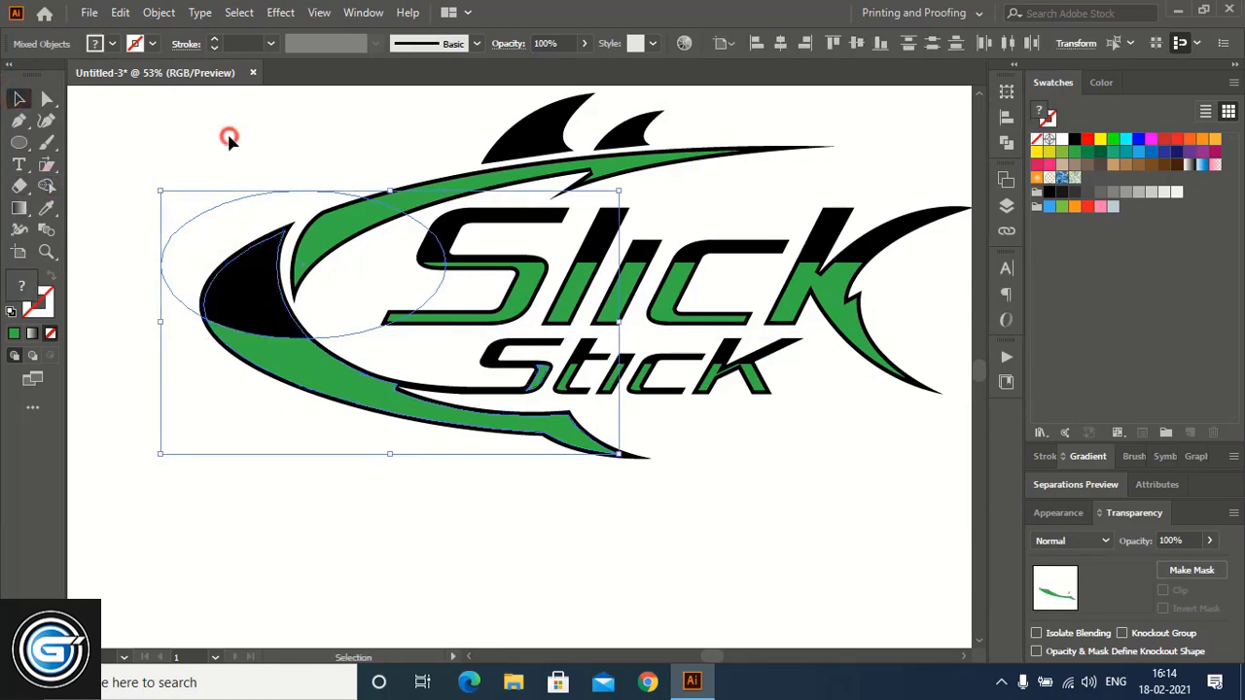
click(257, 198)
key(Delete)
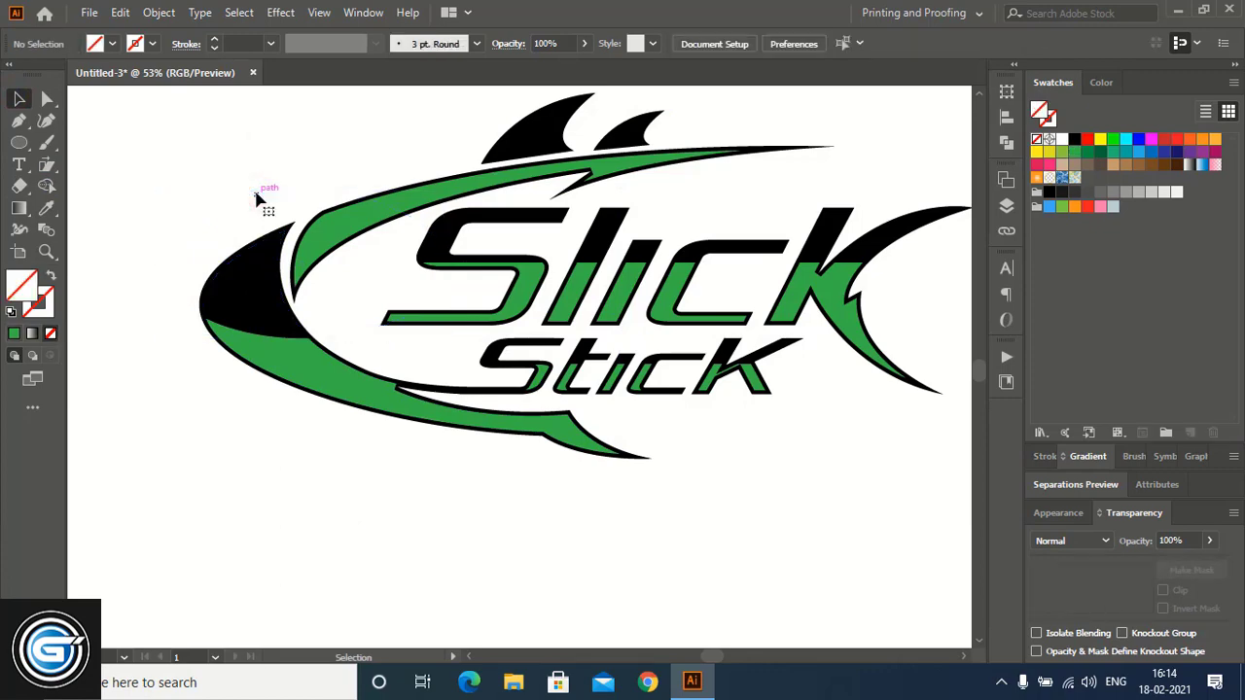
Draw a rectangle covering the whole artboard and fill it with dark green 002700.
right_click(19, 144)
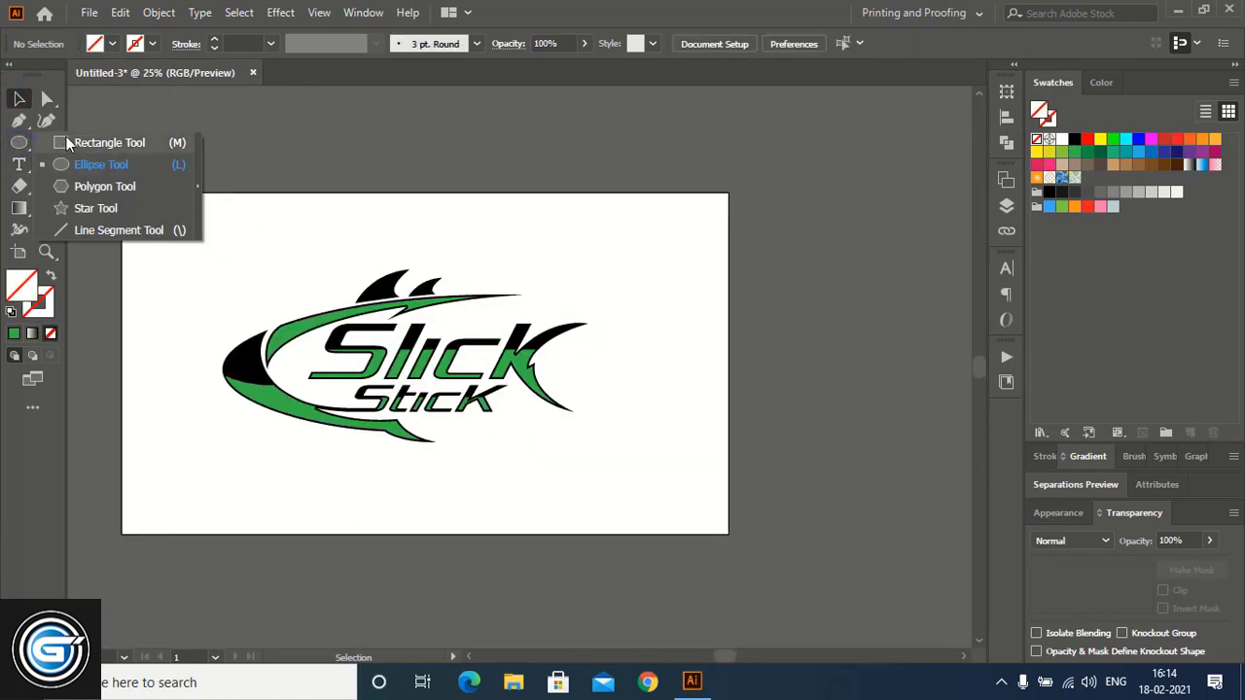
click(65, 144)
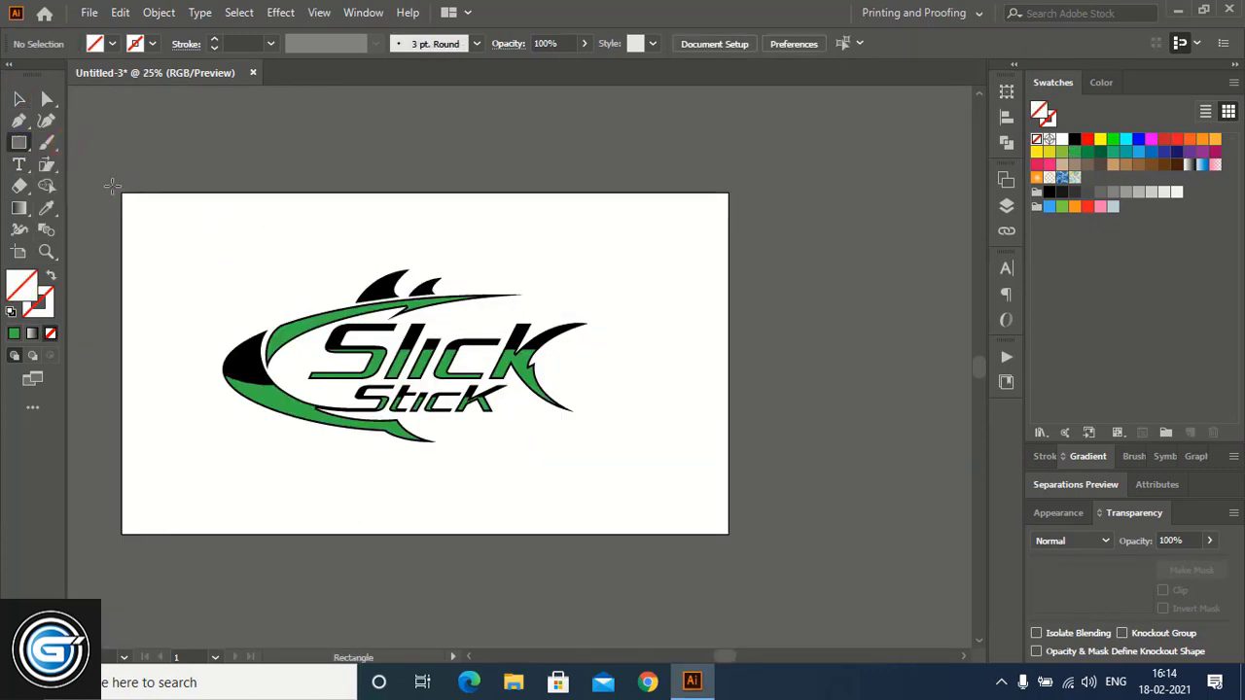
drag(121, 192, 730, 533)
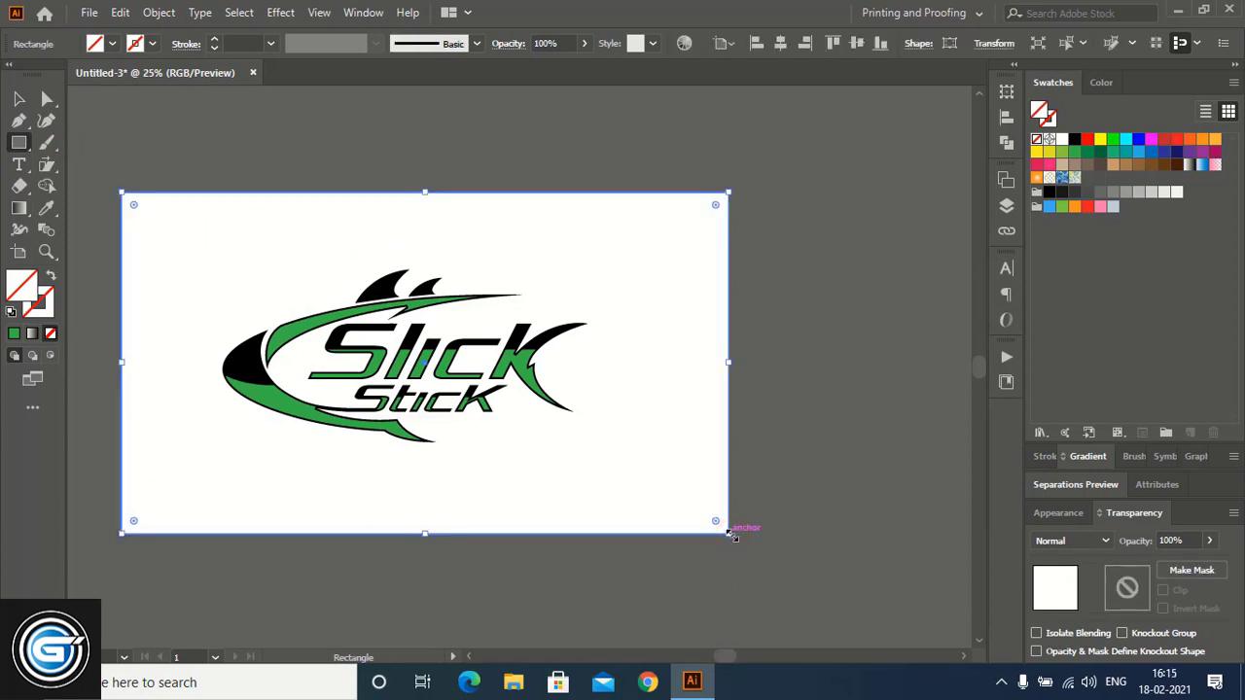
click(1074, 140)
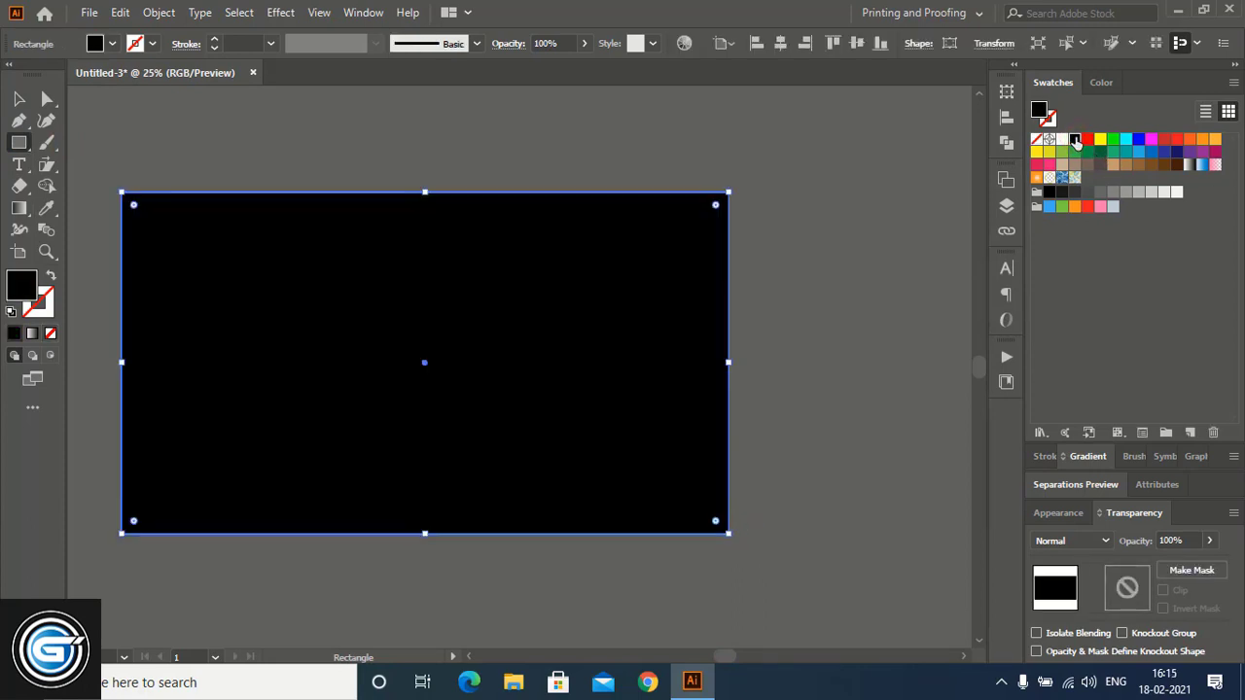
click(1103, 83)
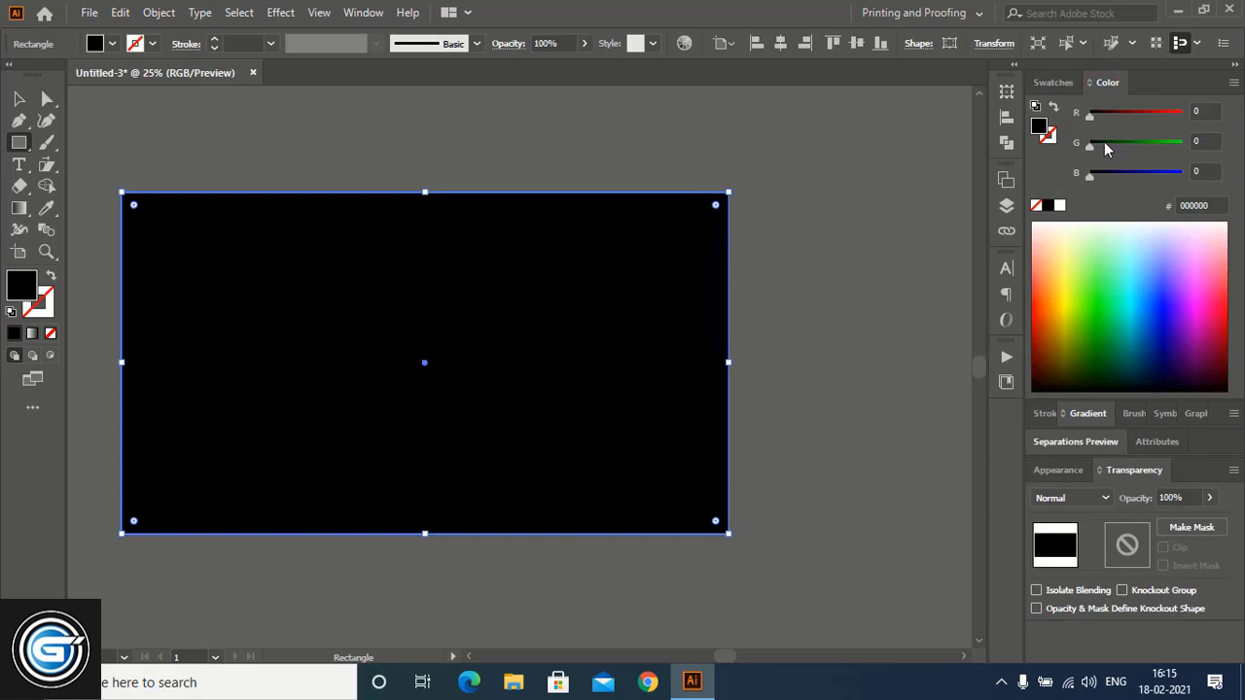
click(1104, 144)
Send the dark green background rectangle to the back, behind the logo.
right_click(332, 268)
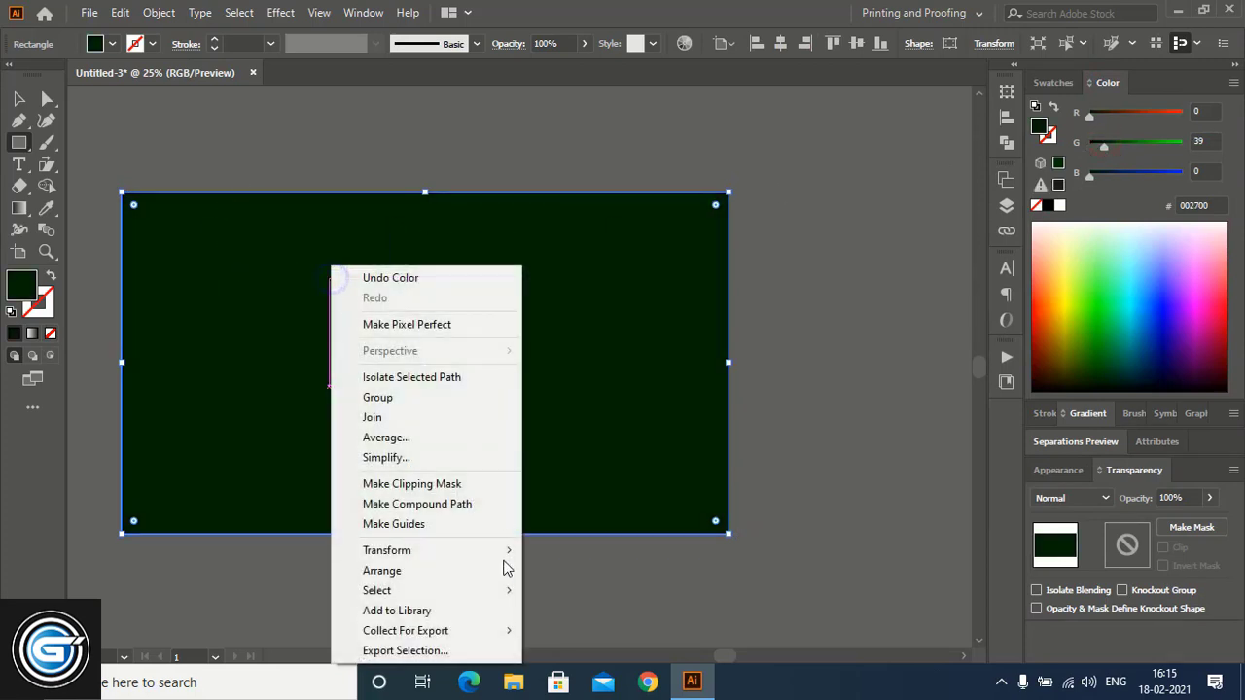
mouse_move(461, 576)
click(576, 632)
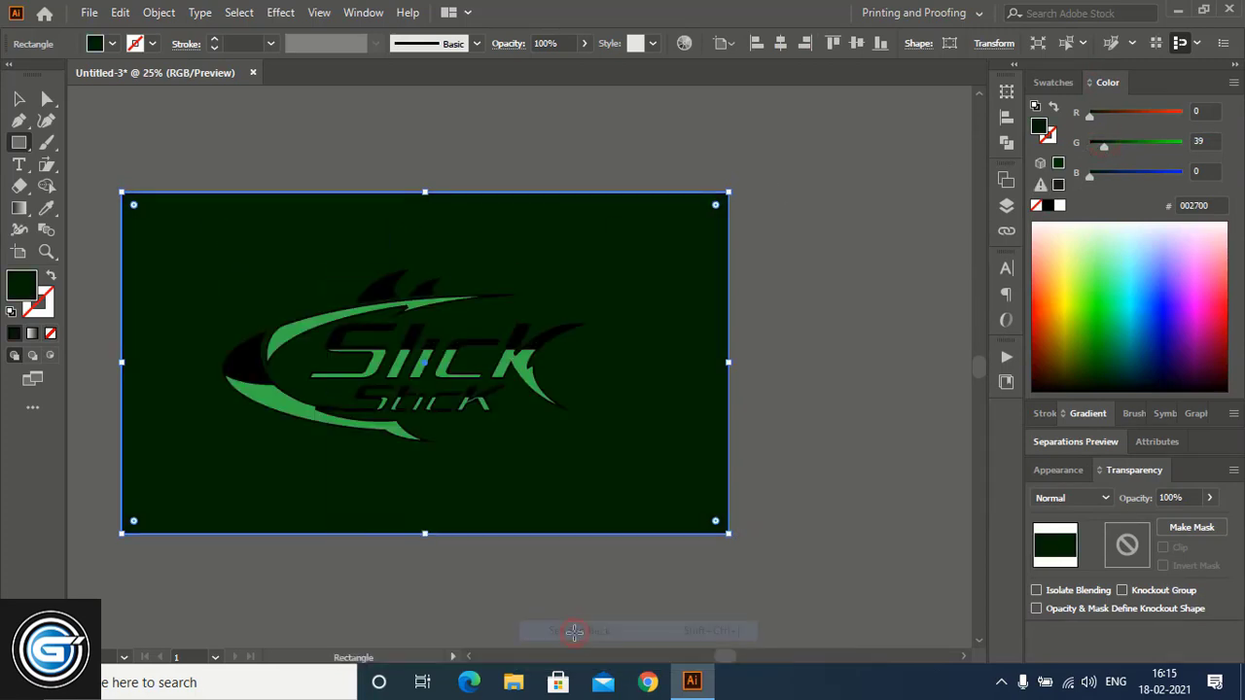
click(19, 99)
click(394, 132)
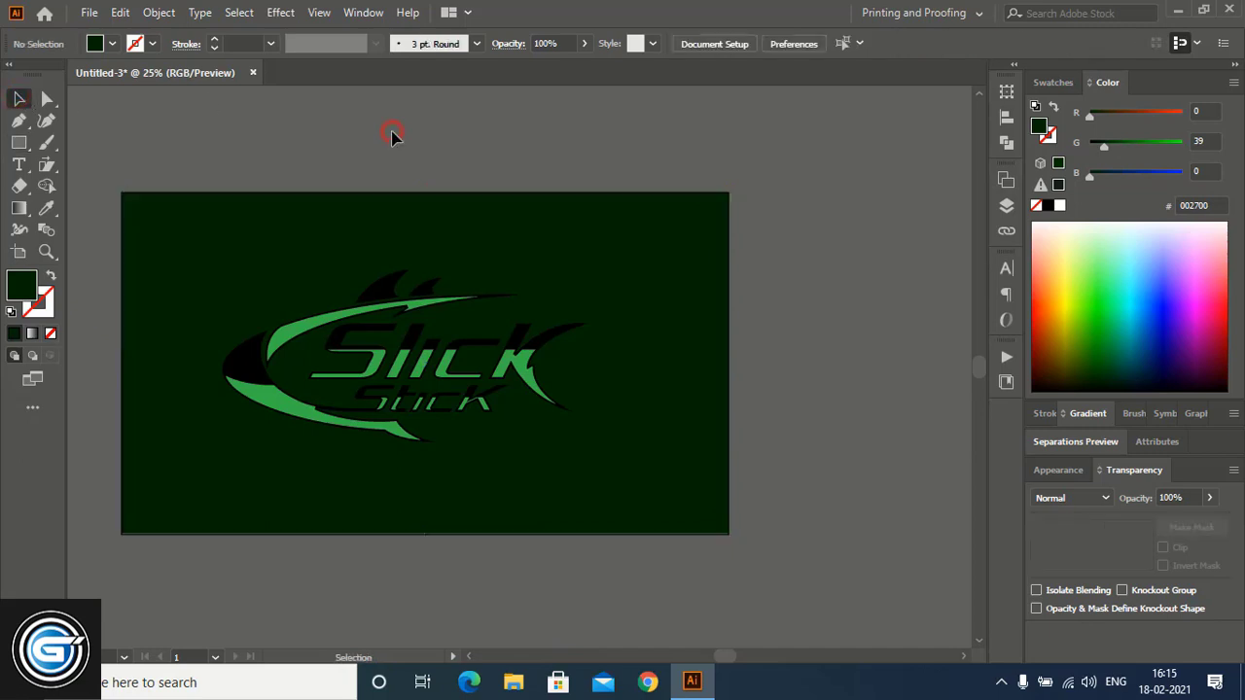
Recolor the black crescent shape with its attached S, both fins and all the black SlicK letter shapes to white.
click(46, 251)
drag(125, 178, 719, 588)
click(20, 99)
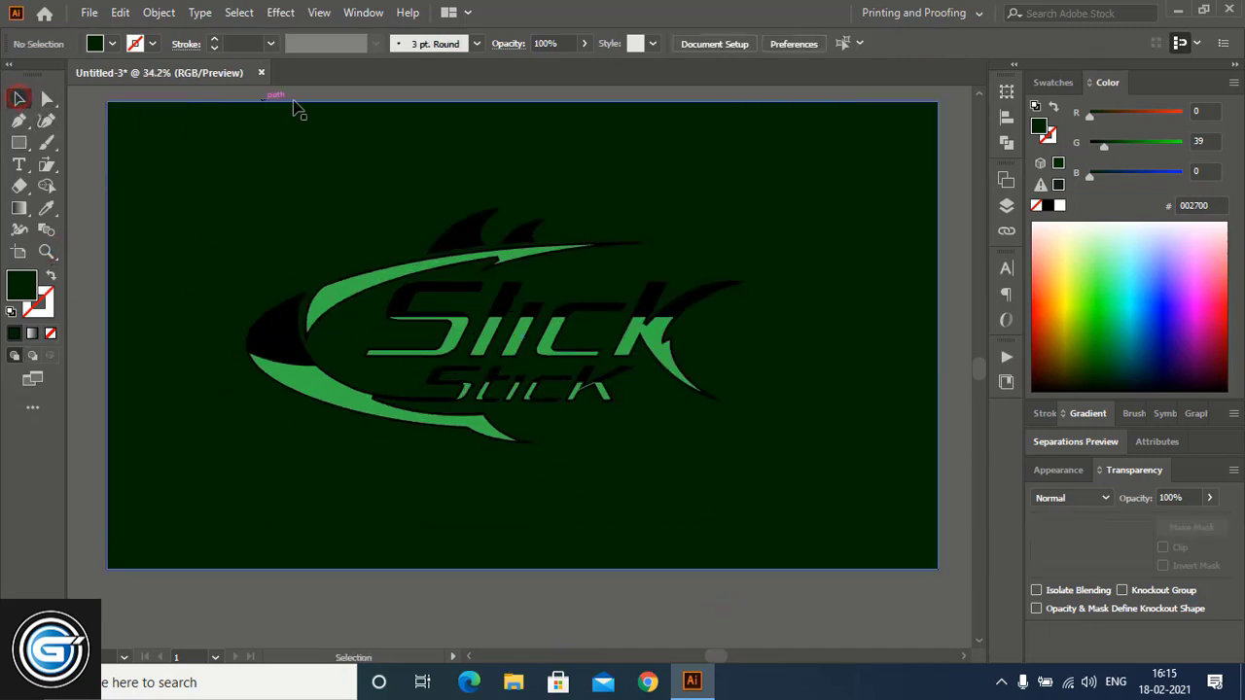
click(279, 333)
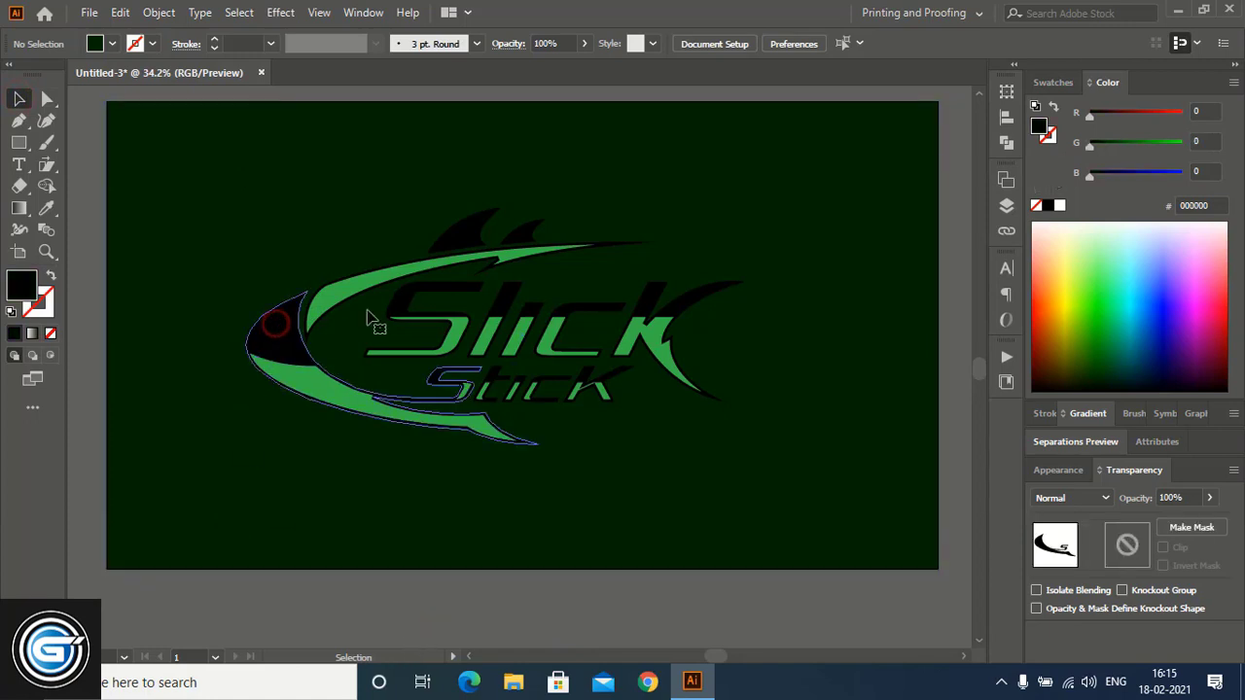
shift+click(470, 241)
shift+click(525, 233)
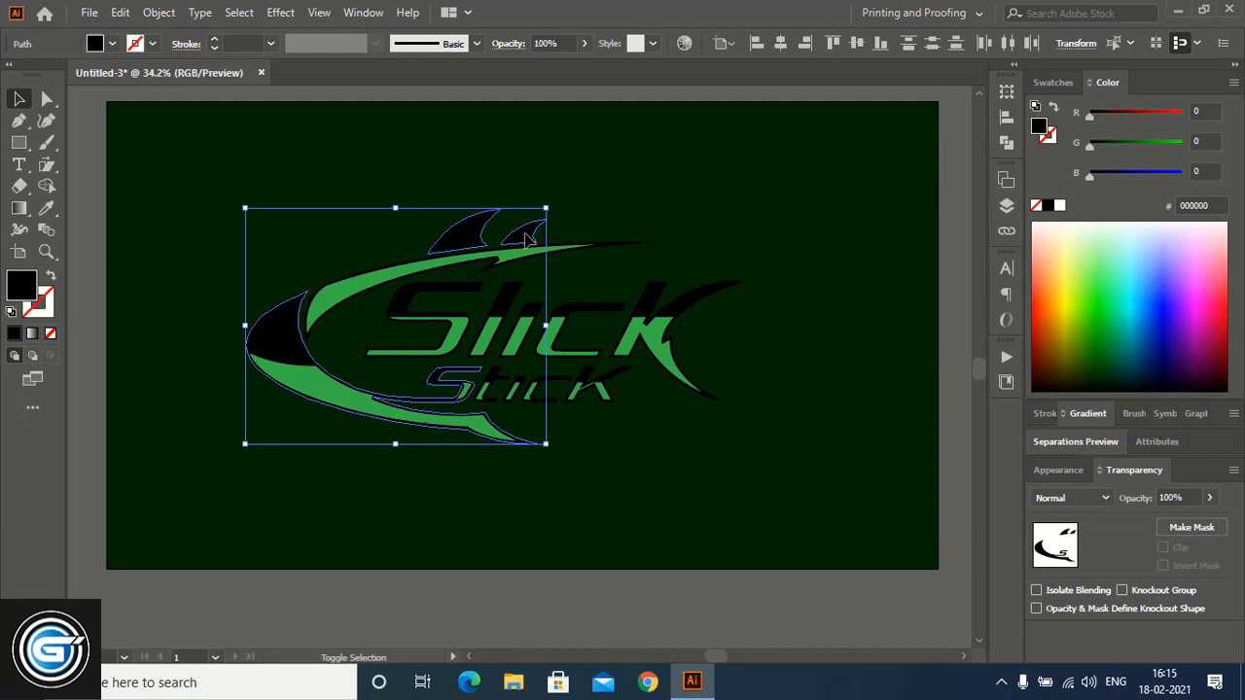
shift+click(449, 288)
shift+click(507, 300)
shift+click(532, 305)
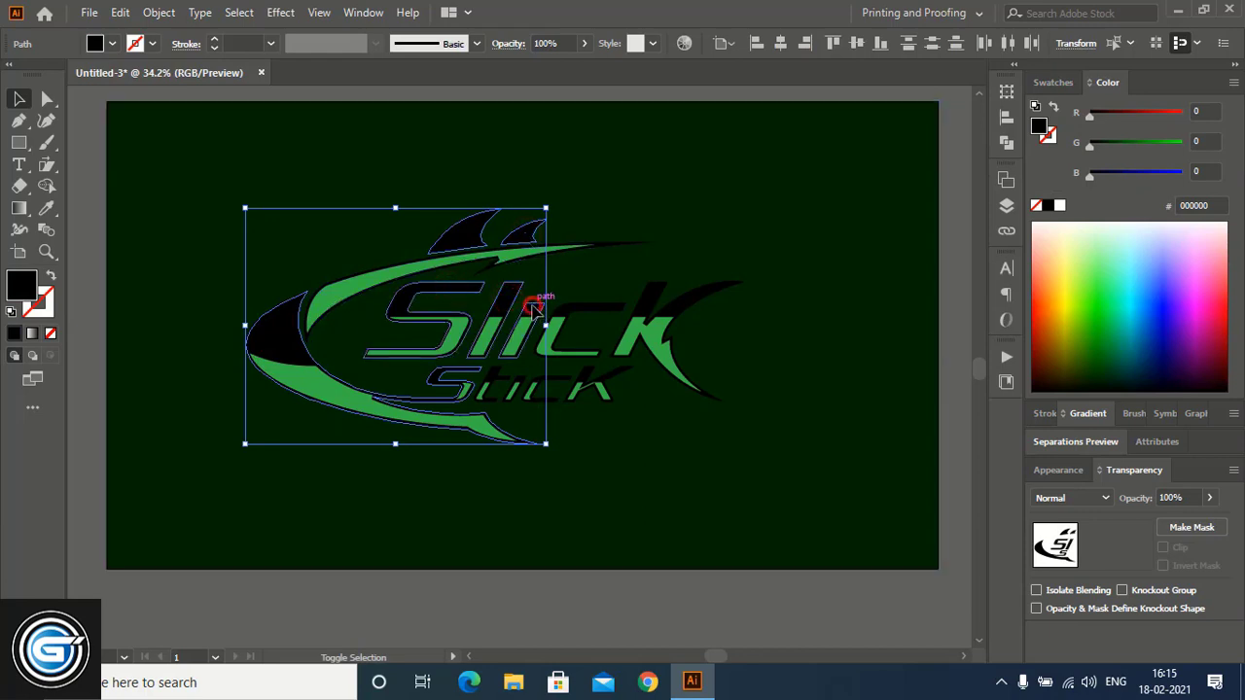
shift+click(584, 309)
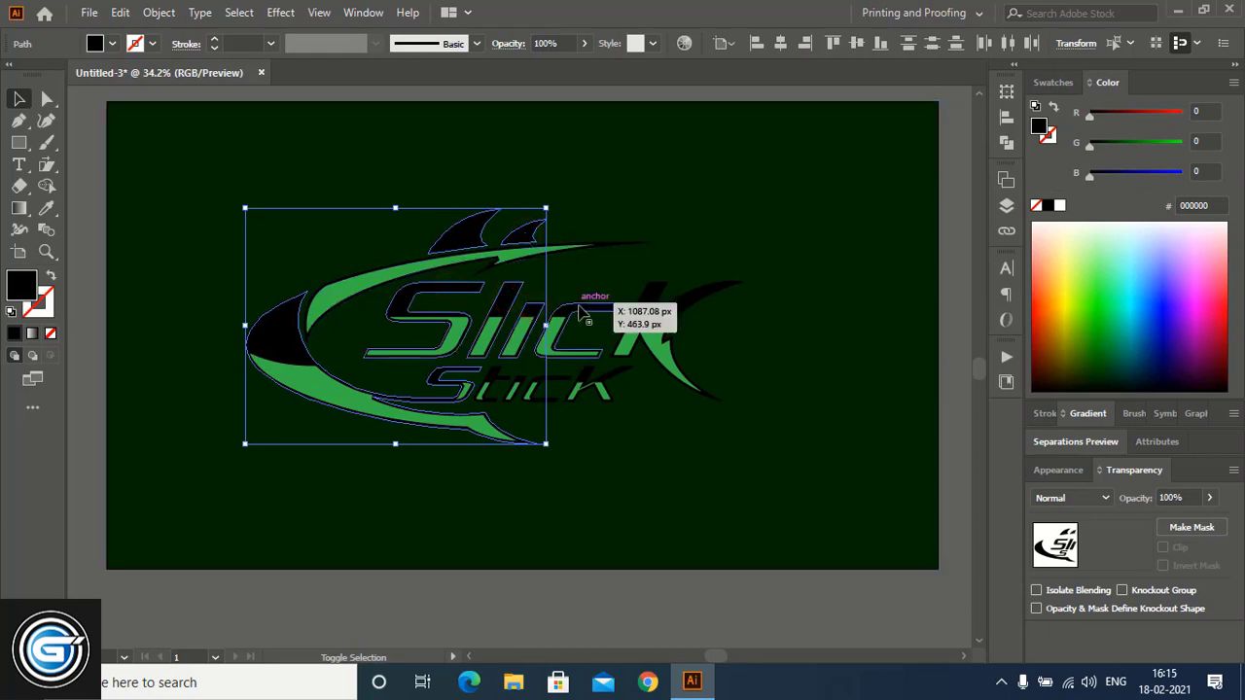
shift+click(647, 300)
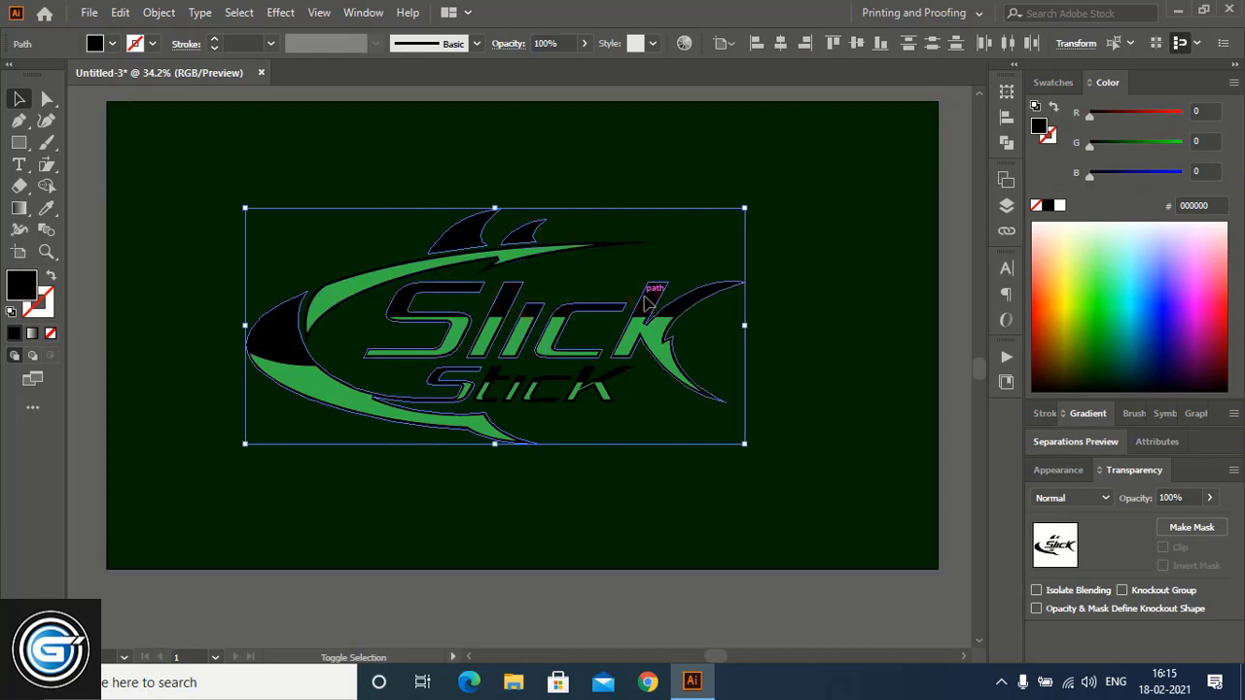
click(1060, 207)
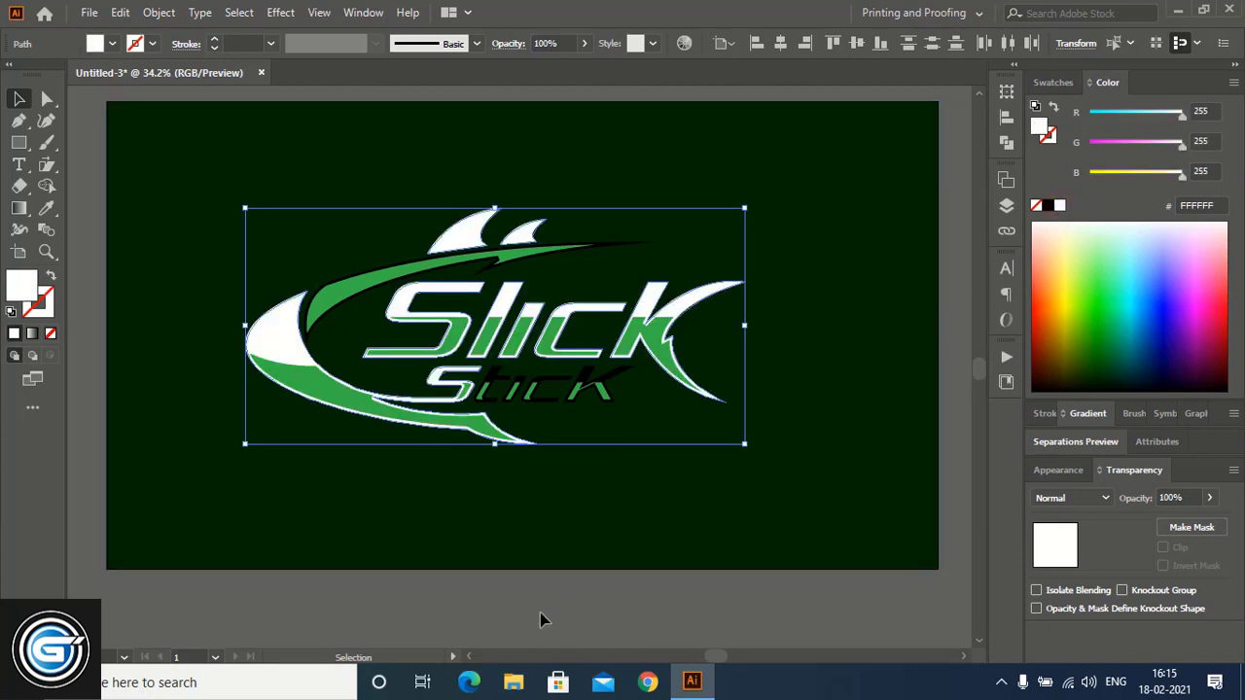
click(541, 620)
Recolor the black outline shape of the upper swoosh above SlicK to white.
click(628, 253)
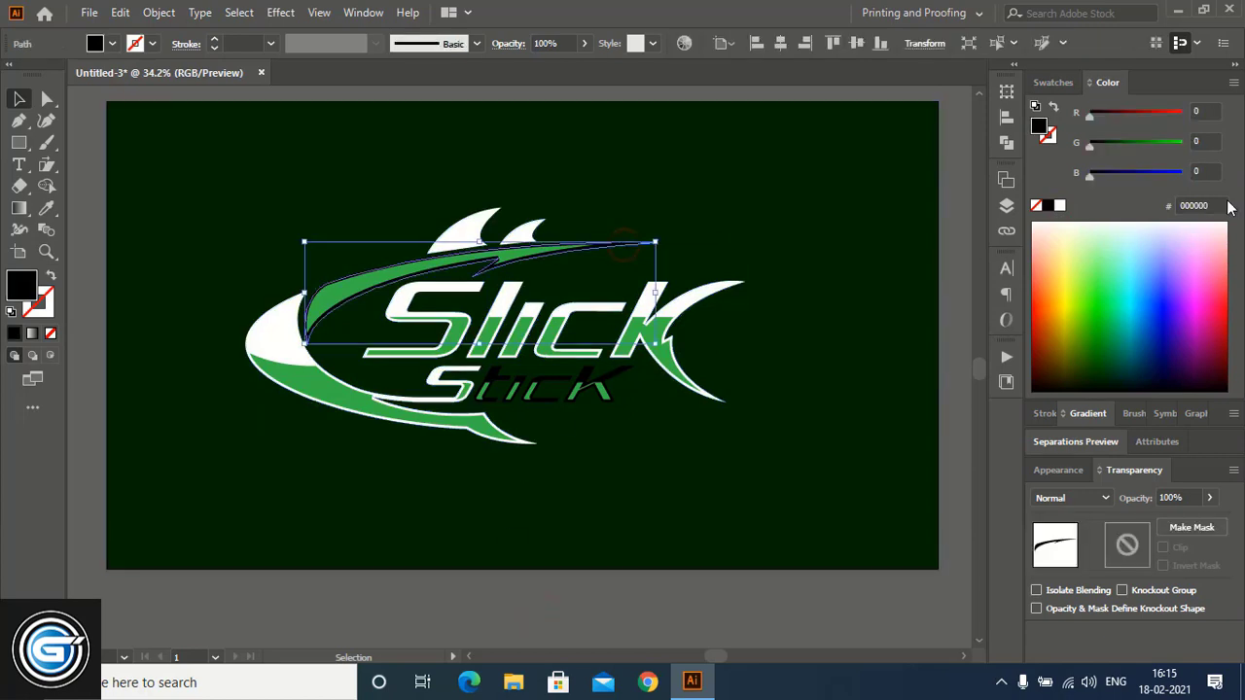
click(1060, 206)
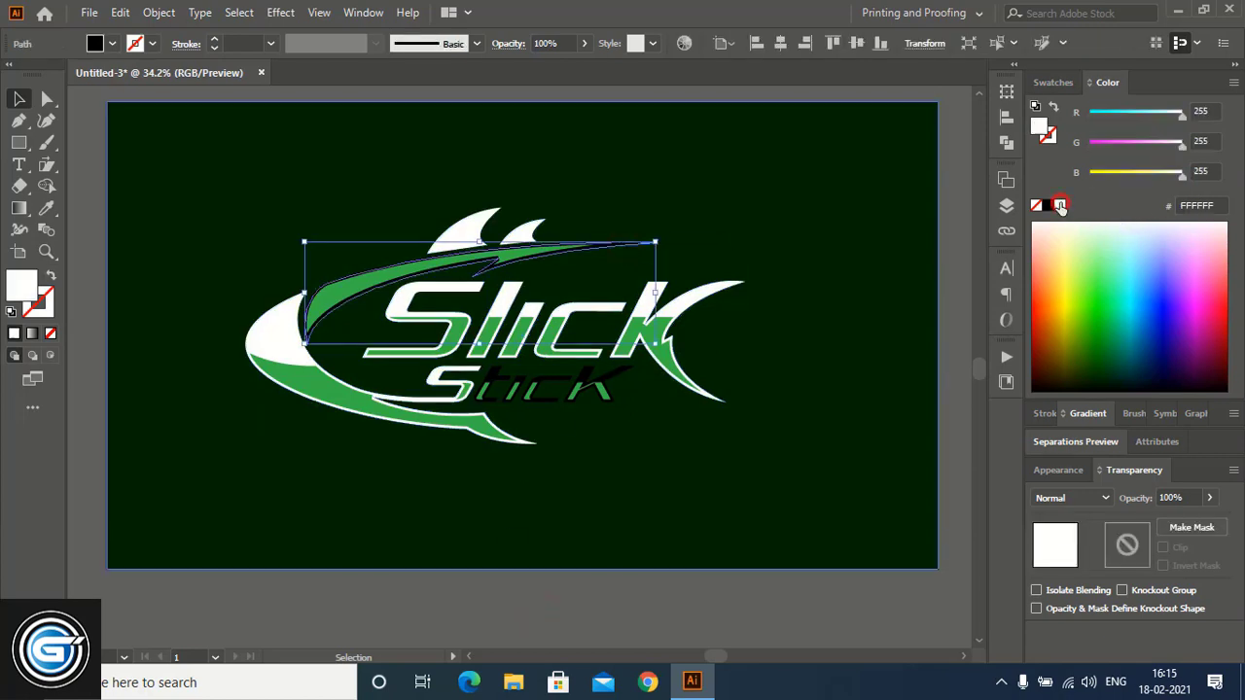
click(453, 634)
scroll(452, 637, down, 1)
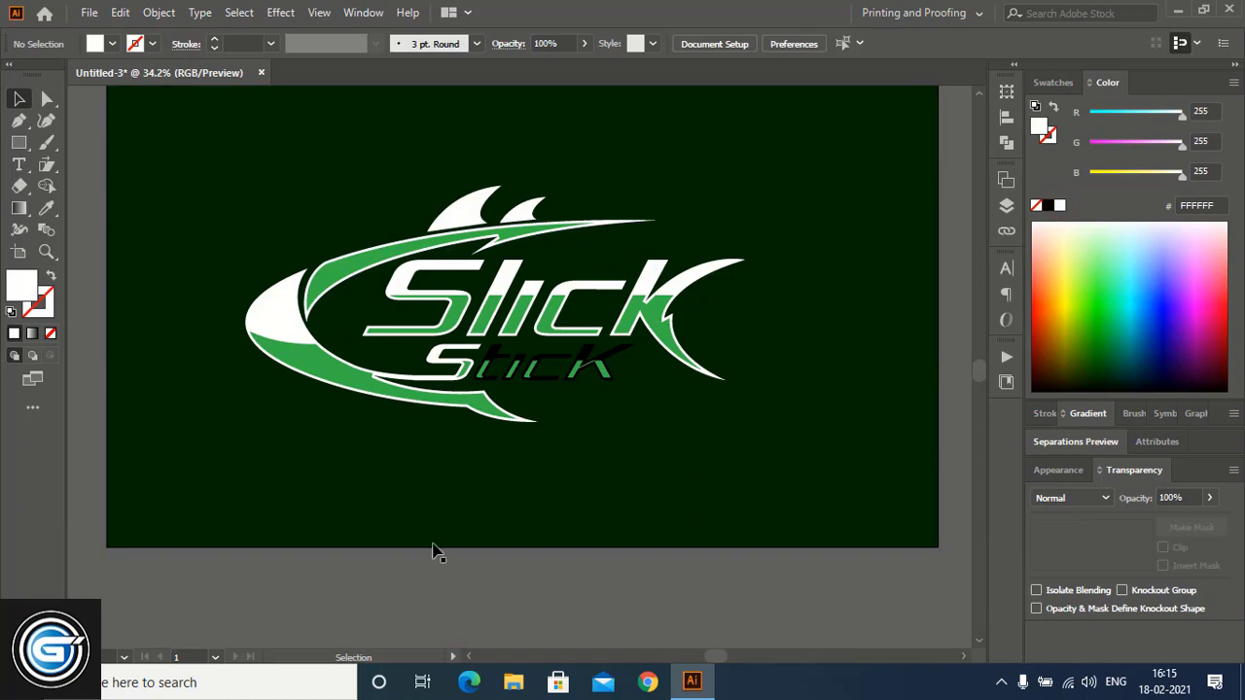
Fill the white crescent with its attached S and the black letter shapes of SticK with blue 0071BC.
click(257, 310)
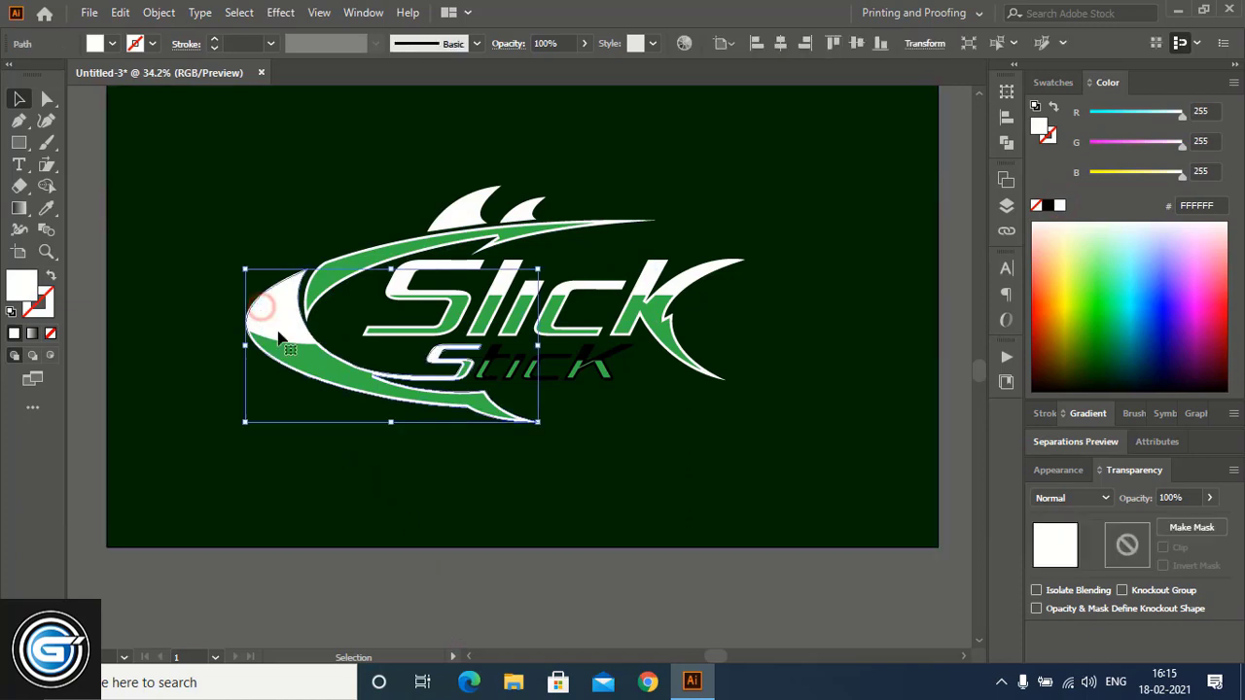
shift+click(495, 352)
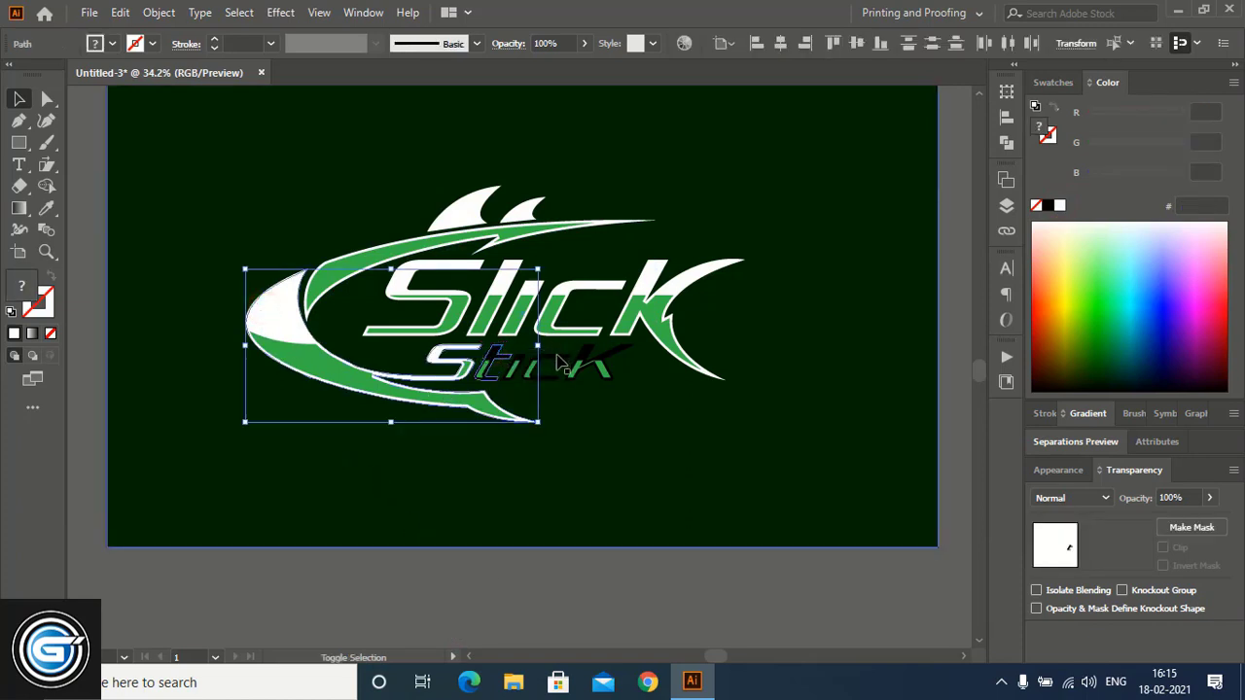
shift+click(559, 361)
shift+click(591, 354)
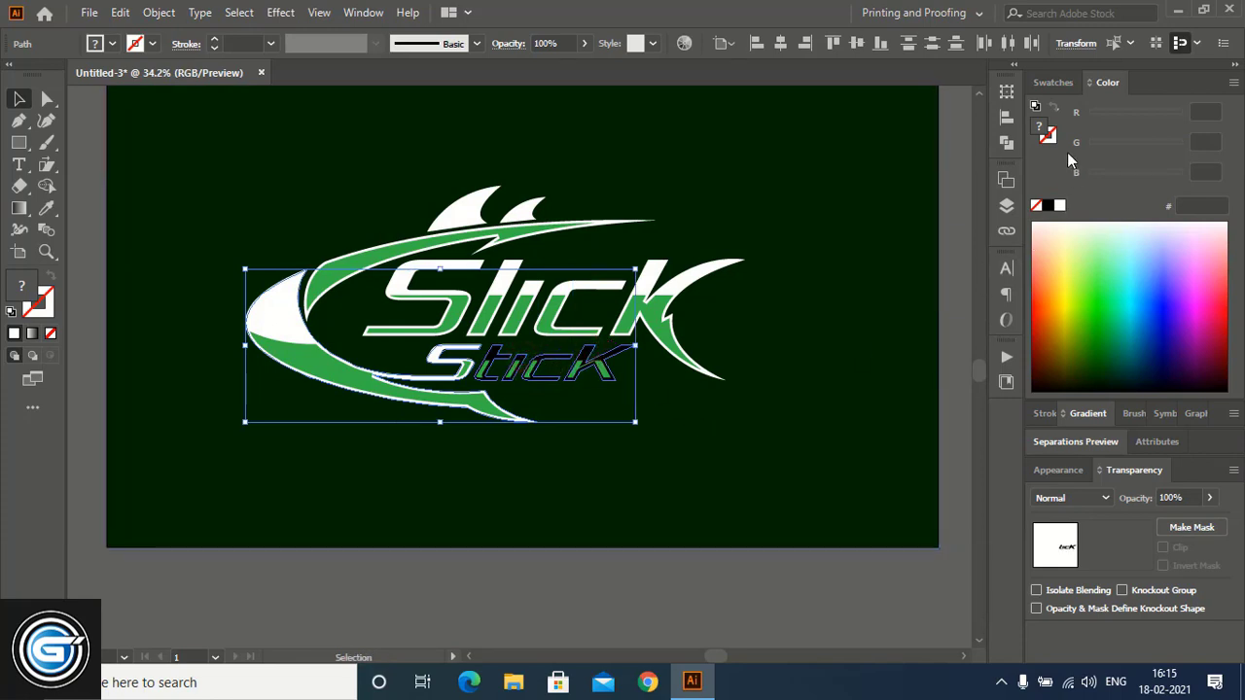
click(1064, 83)
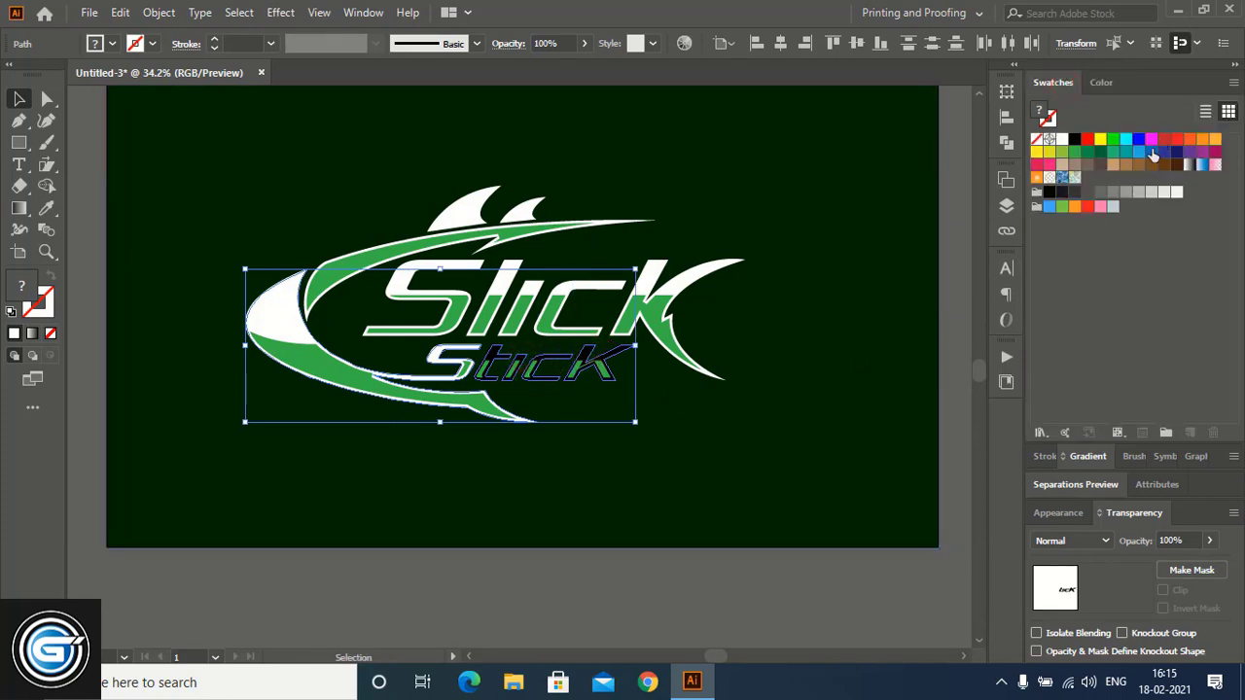
click(1151, 153)
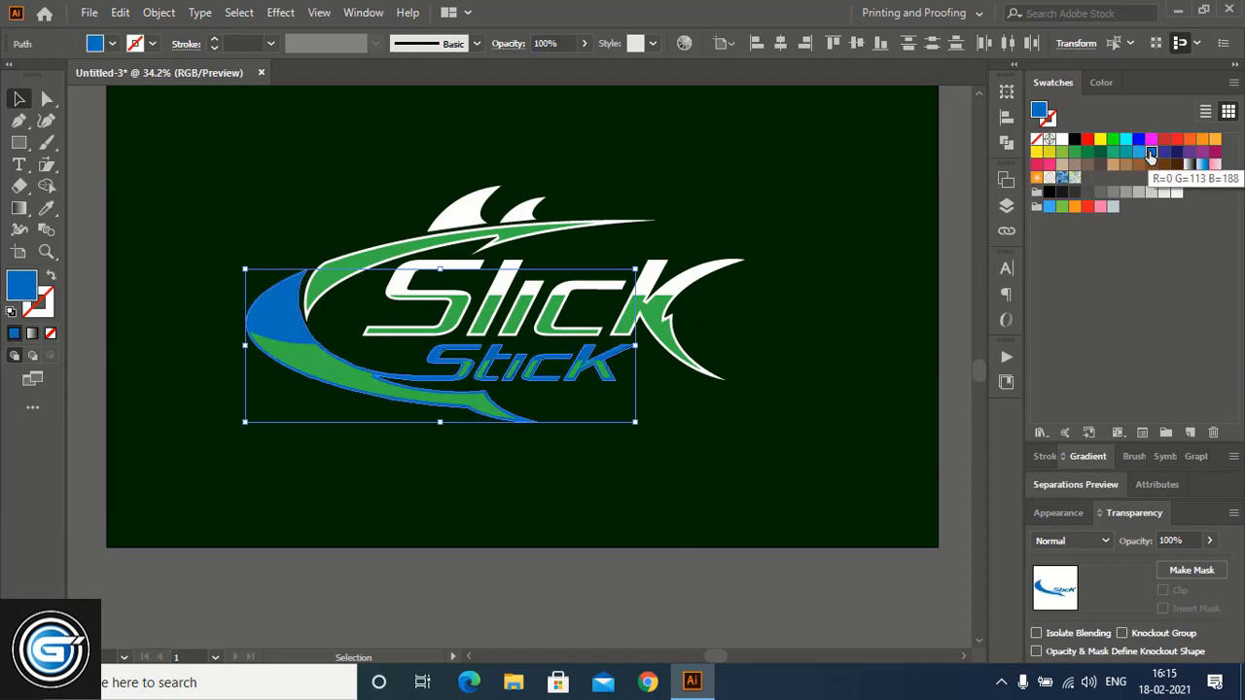
Brighten the blue fill of the crescent and SticK letters by setting green to 154 and raising the blue value.
click(1099, 82)
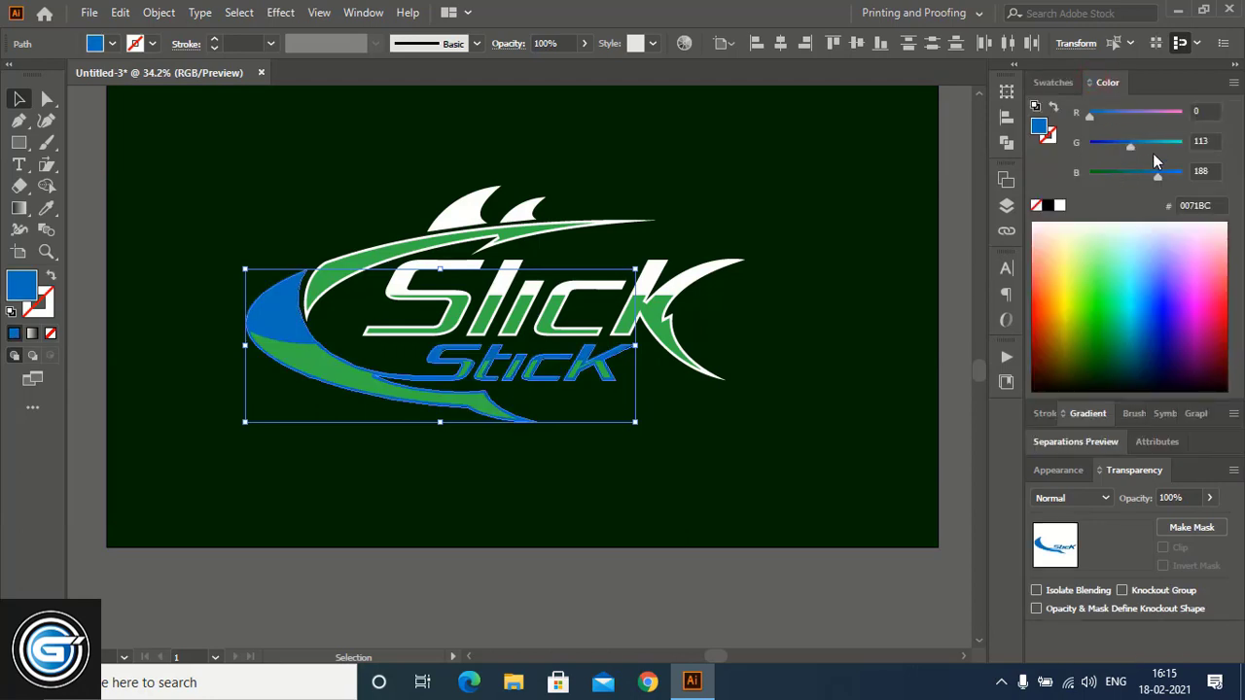
click(1147, 146)
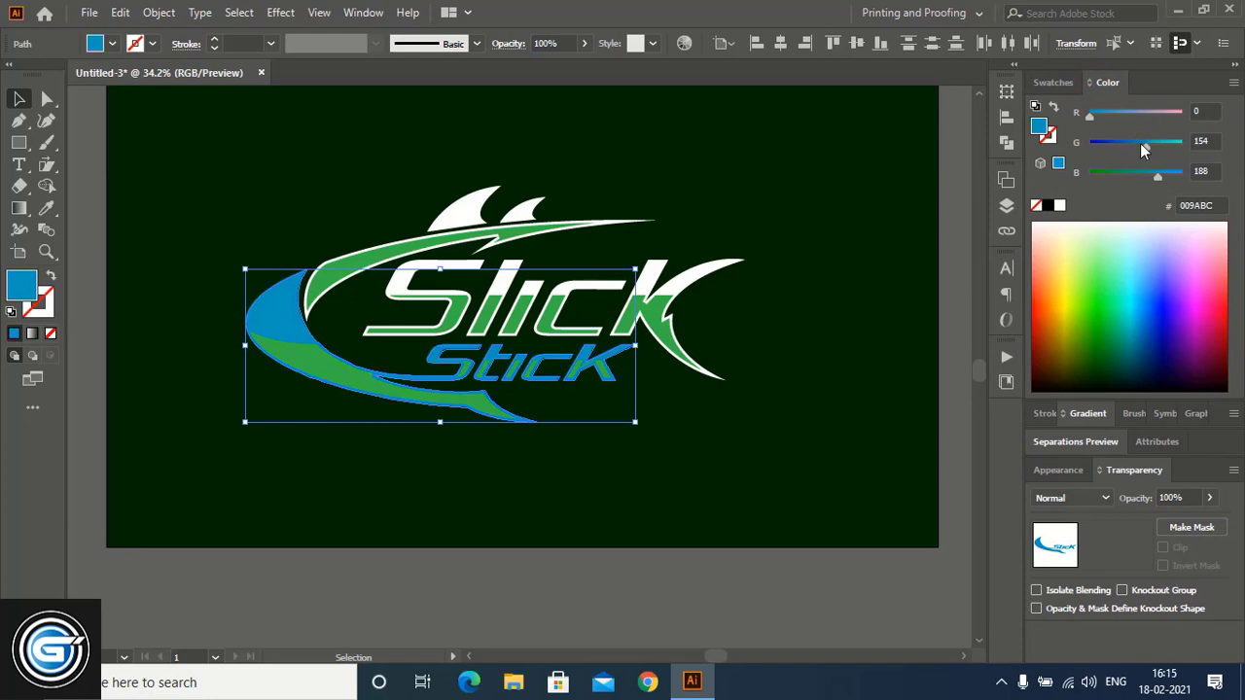
drag(1161, 185, 1179, 186)
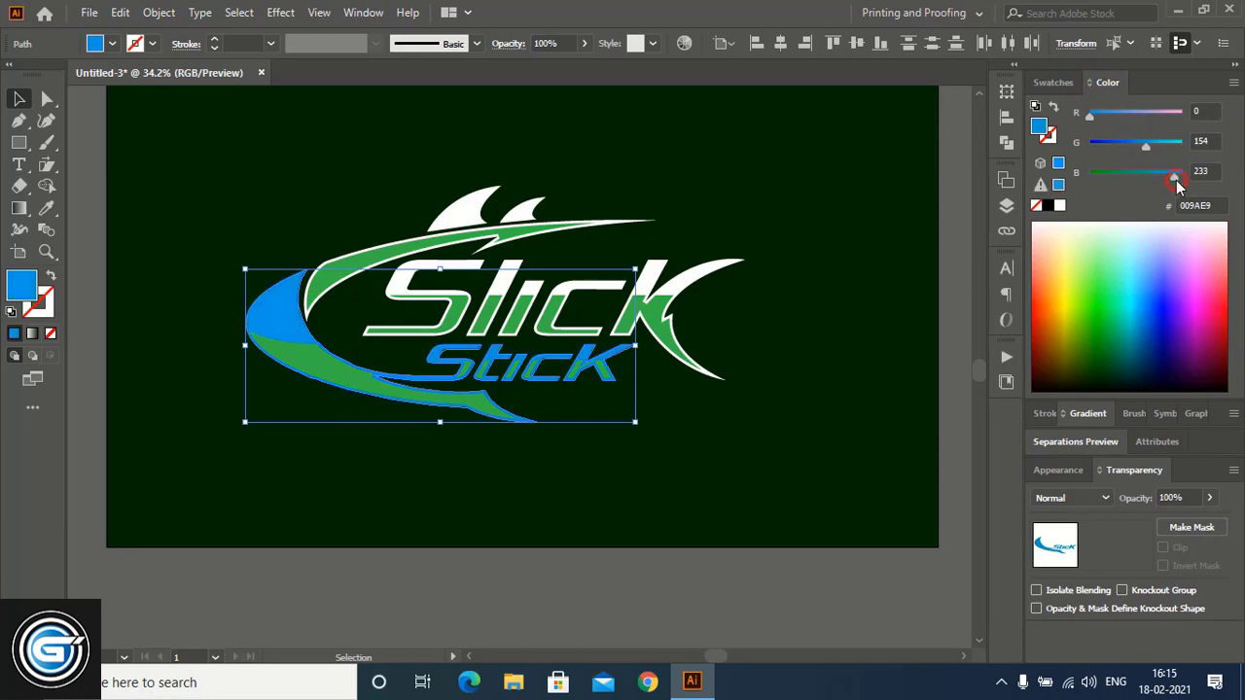
Recolor the background rectangle to black 000000.
click(792, 183)
click(773, 186)
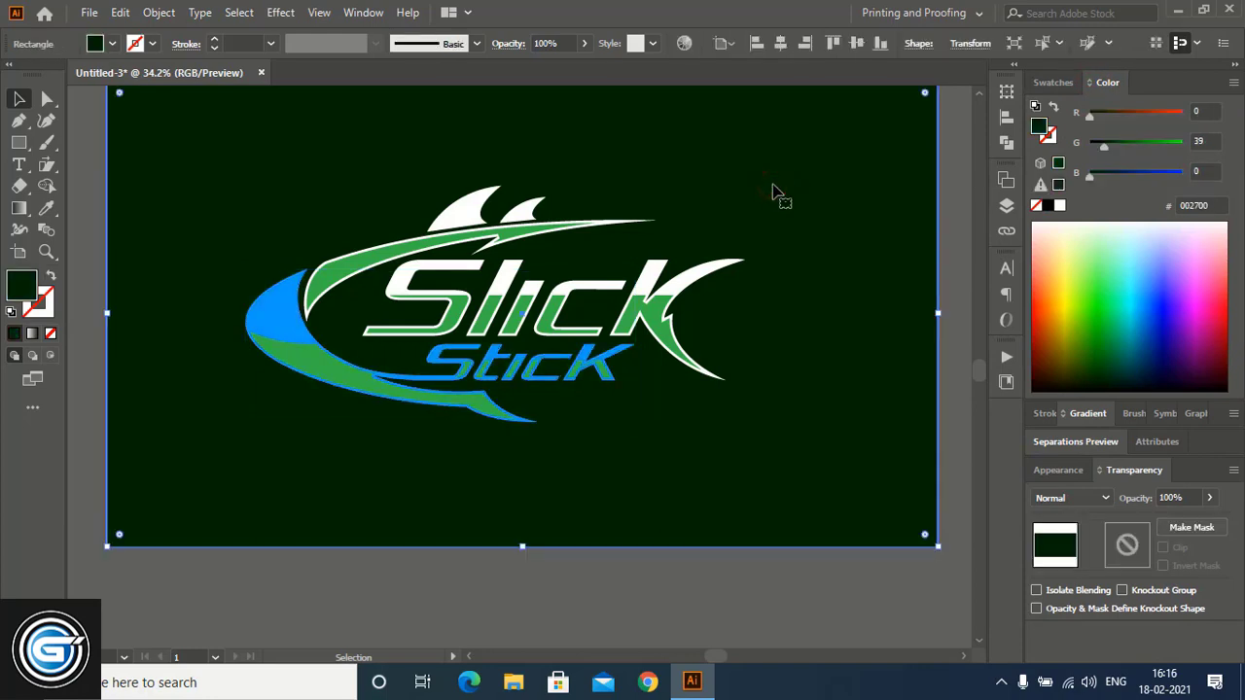
click(1048, 208)
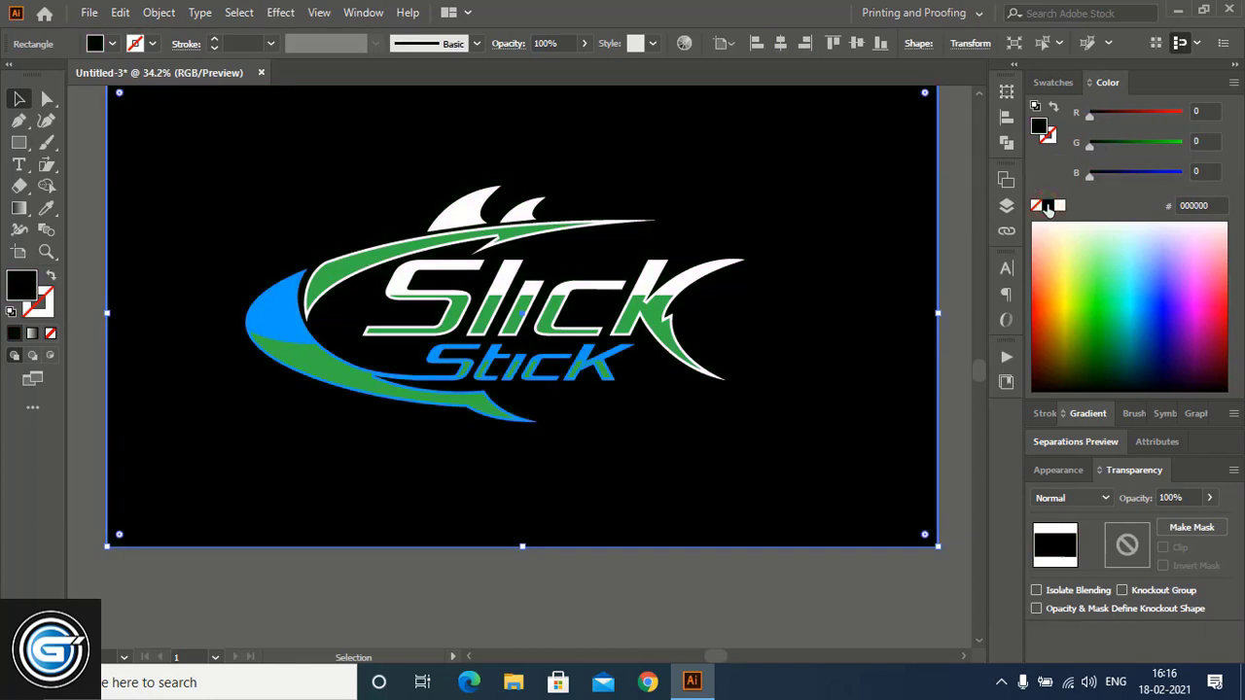
click(535, 595)
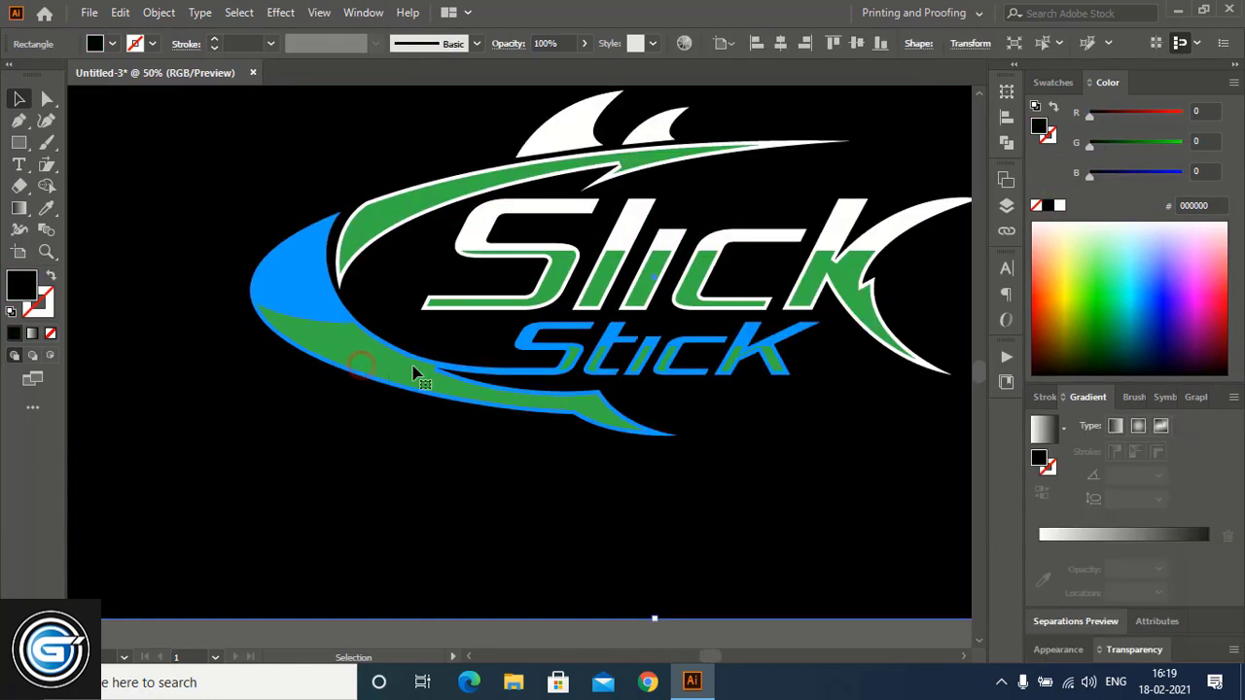
Apply a linear gradient to the green inner shapes of the crescent and SticK letters, with its start color stop dark blue 1B1464.
click(414, 373)
shift+click(574, 356)
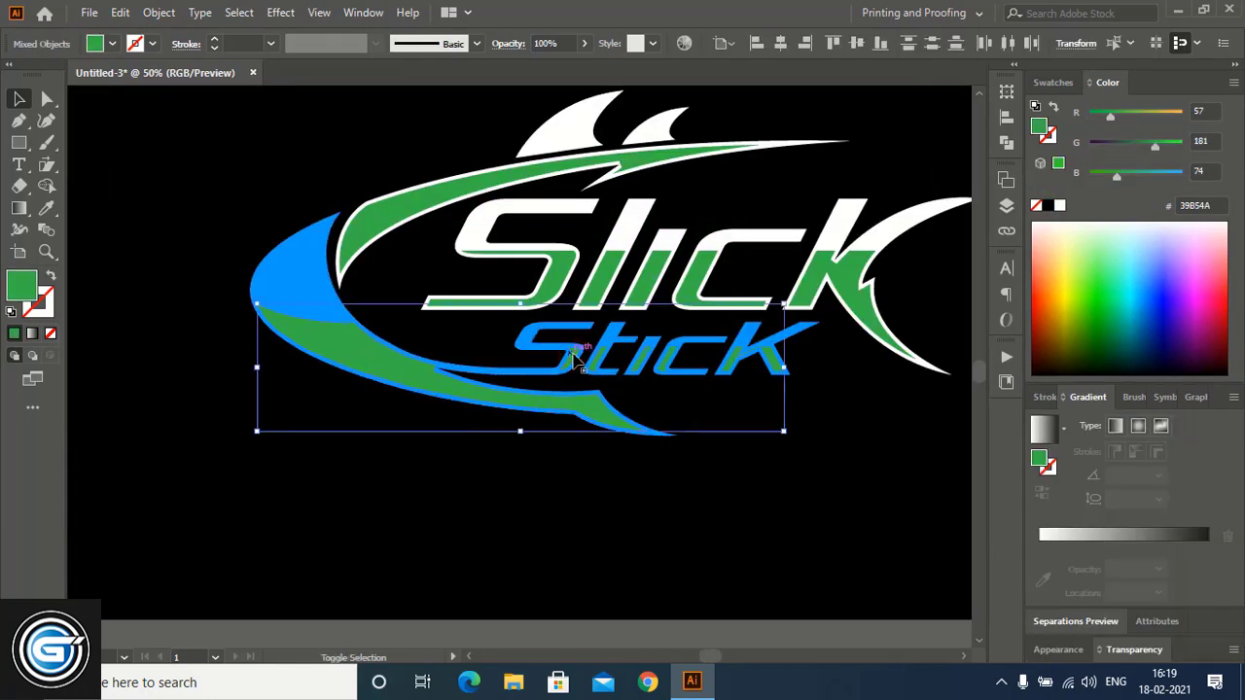
click(1121, 535)
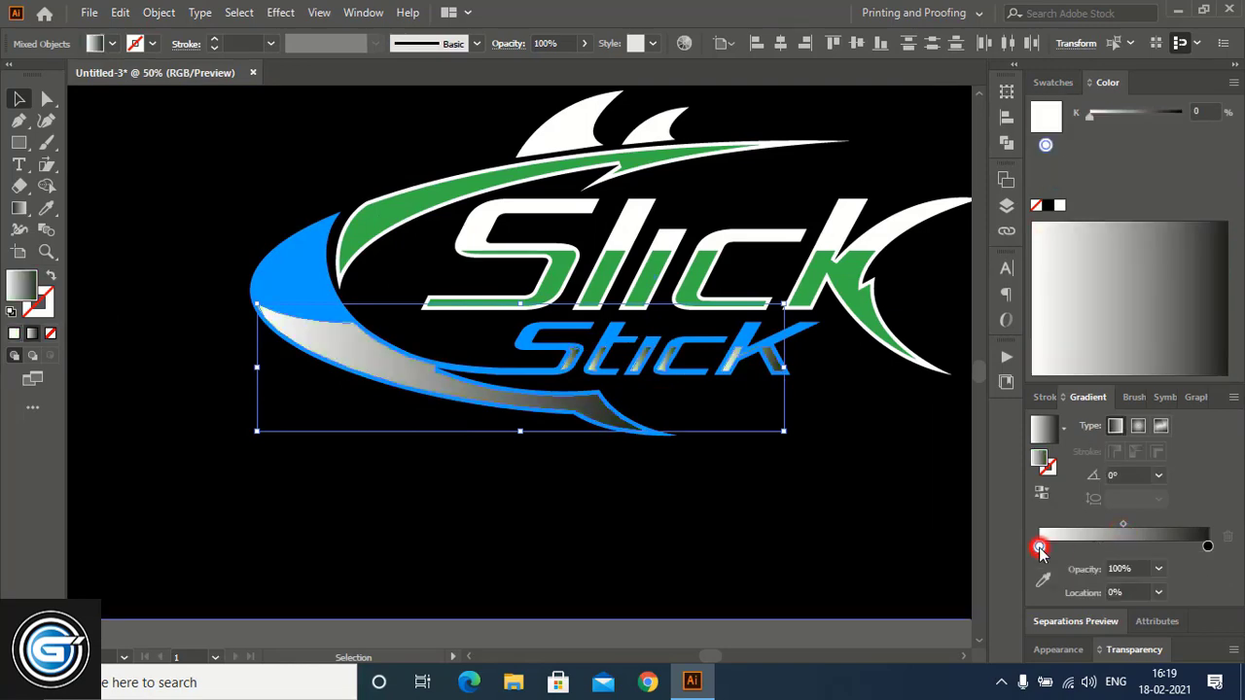
double_click(1038, 547)
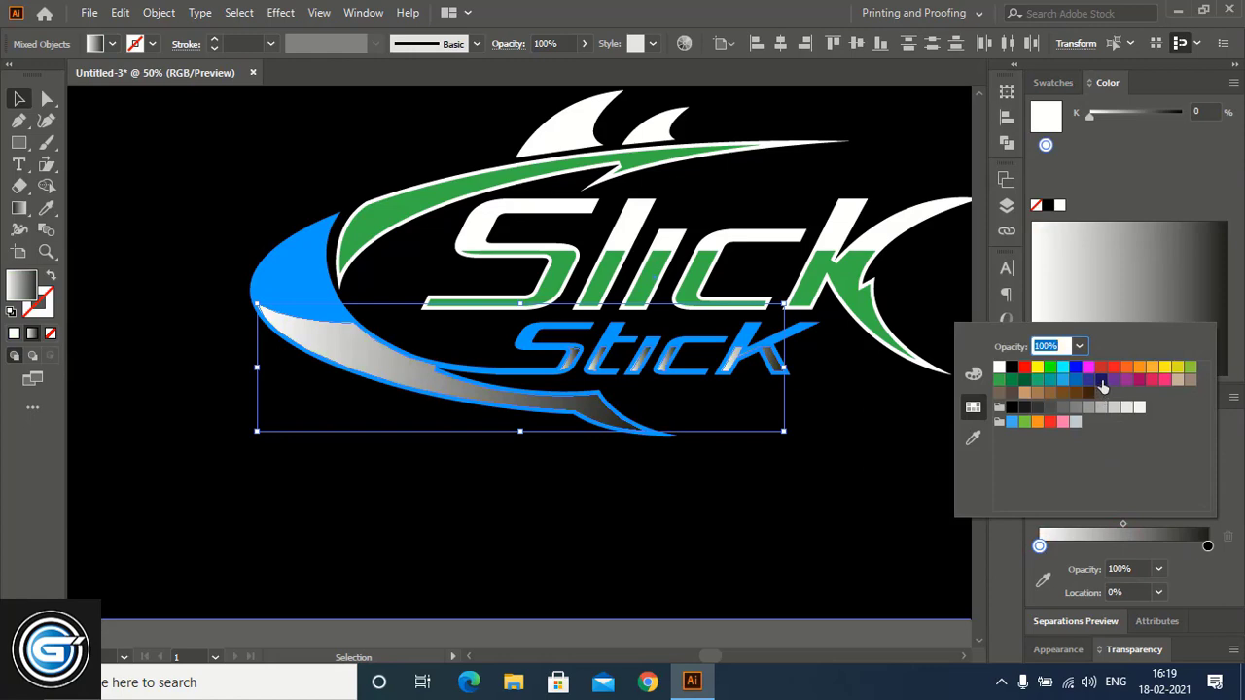
click(1102, 380)
Set the opacity of the gradient's black end stop to 0% so the dark blue fades into the bright blue.
click(1208, 546)
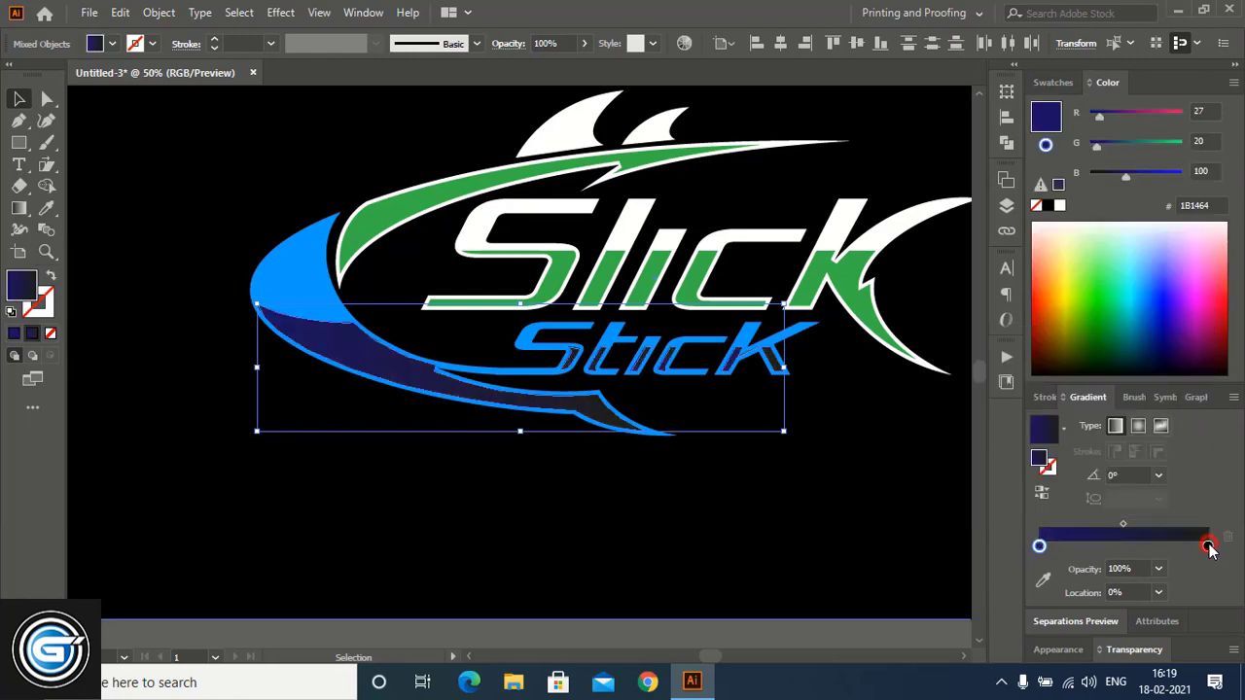
click(1208, 546)
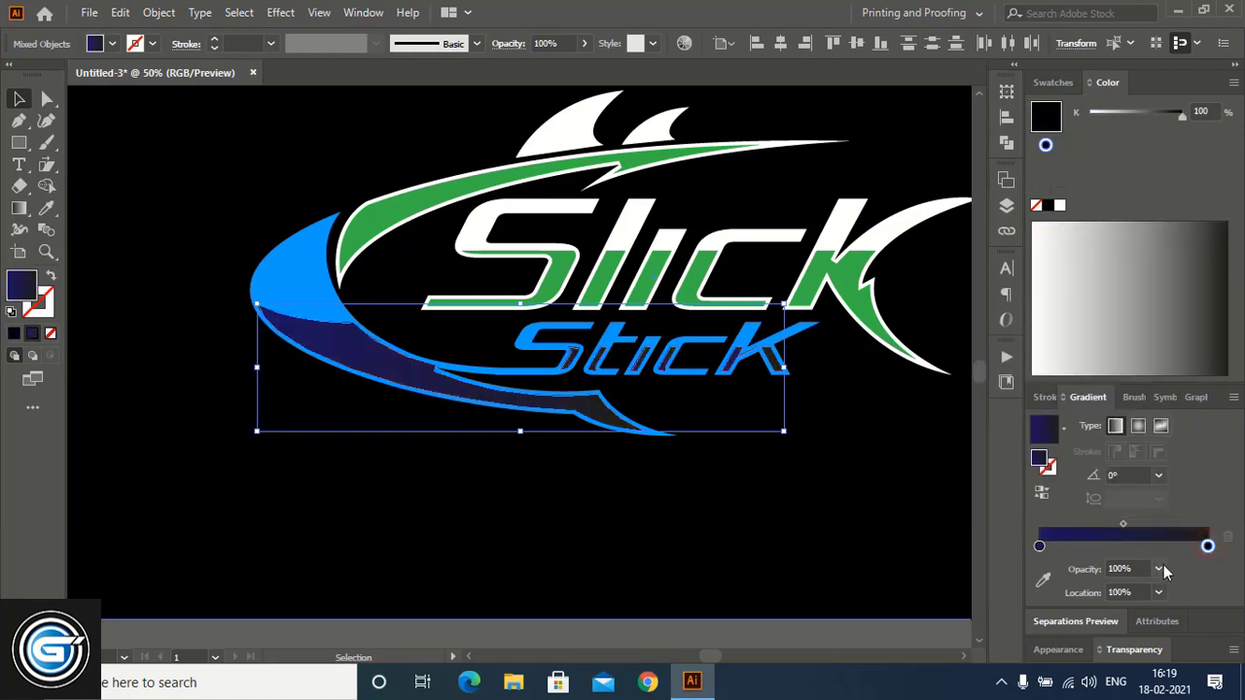
click(1158, 569)
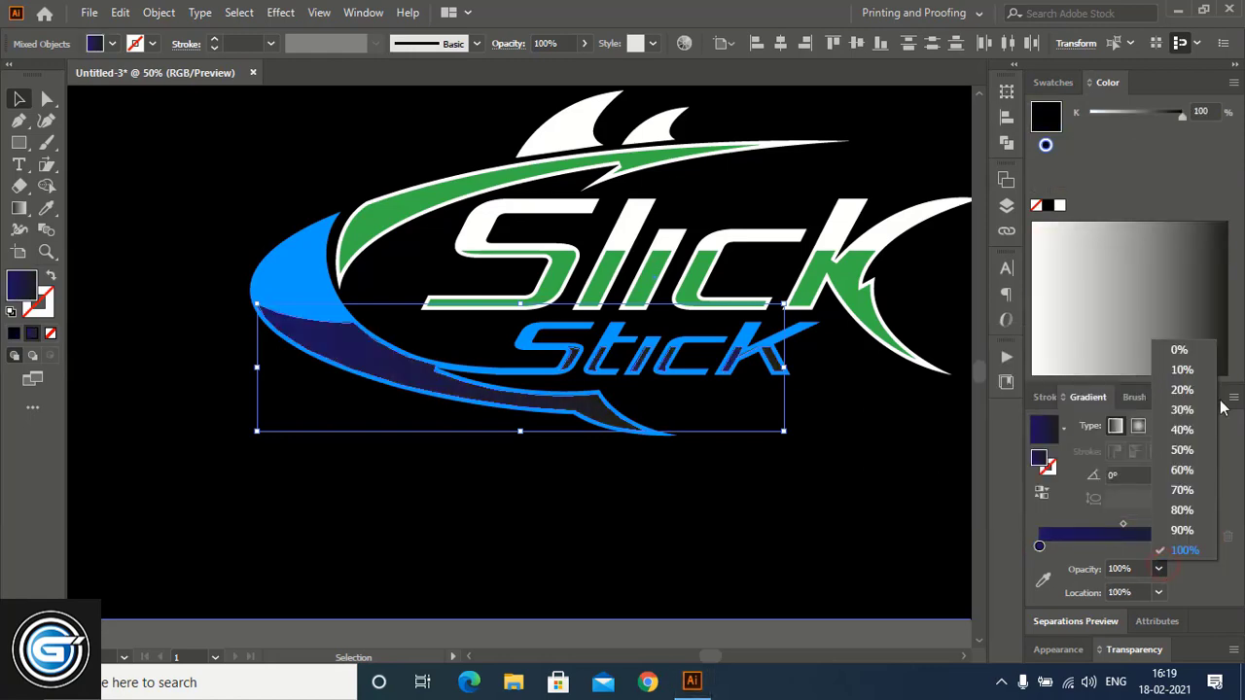
click(1179, 351)
click(875, 480)
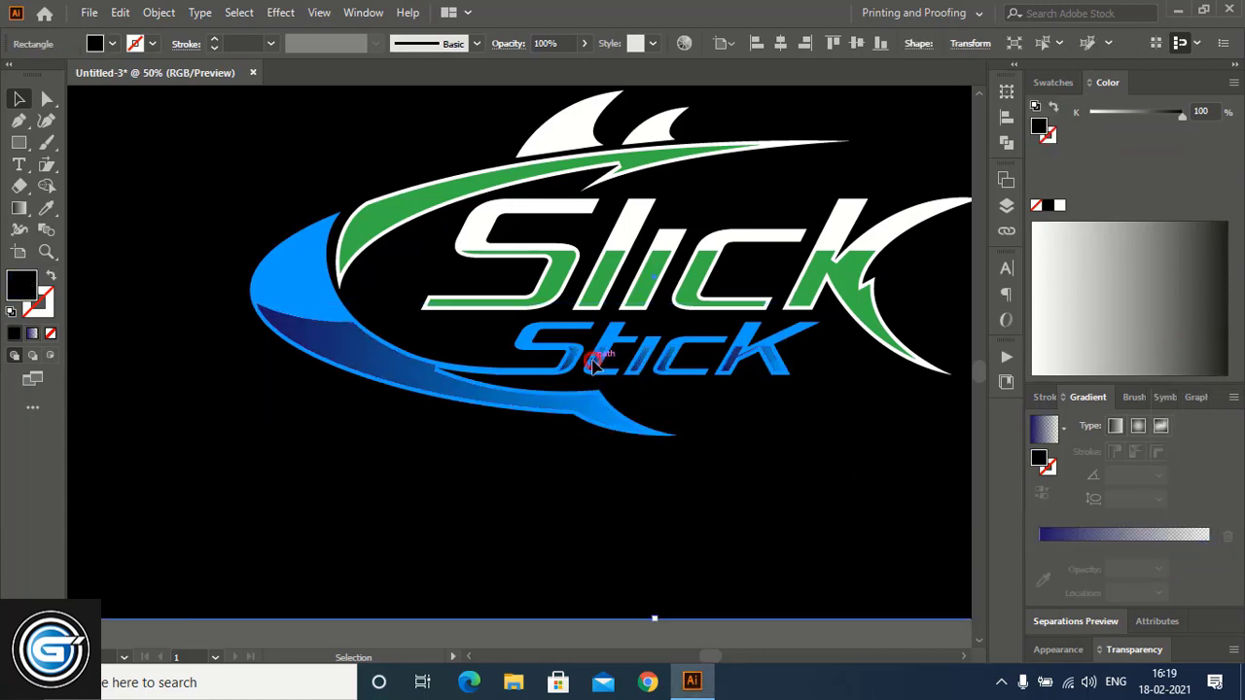
Redirect the gradient on the inner SticK letter shapes so it runs downward along the letters' height.
click(597, 372)
click(17, 210)
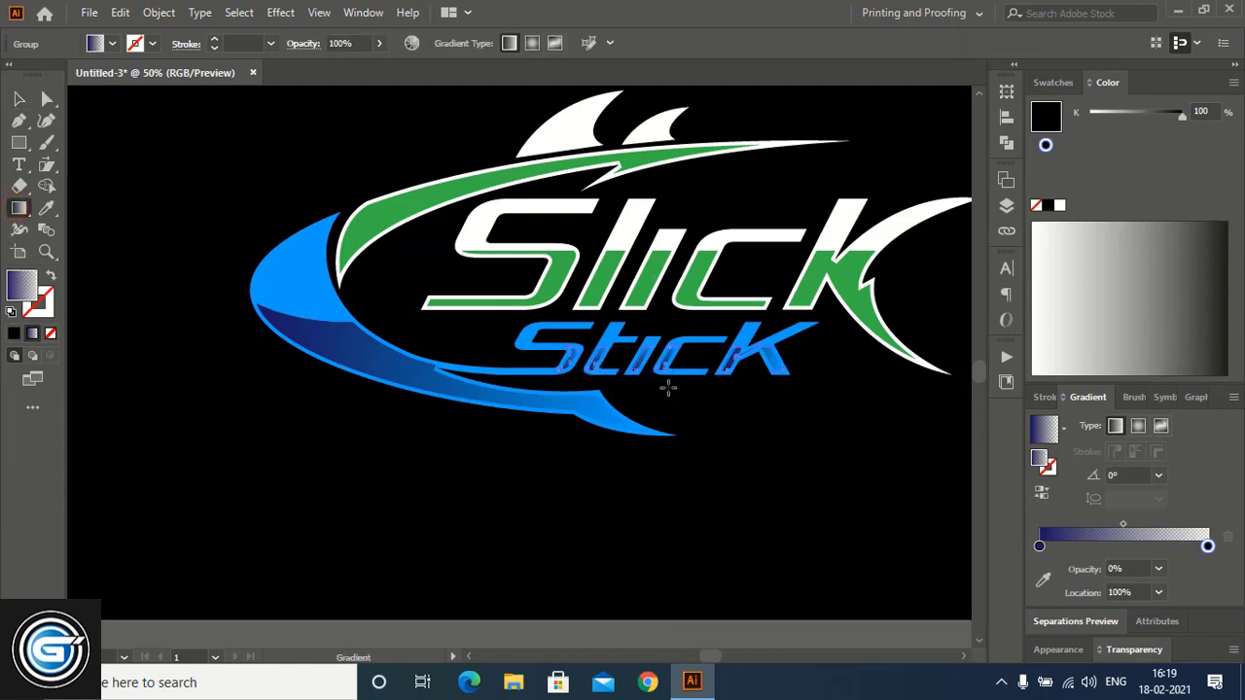
drag(646, 345, 635, 374)
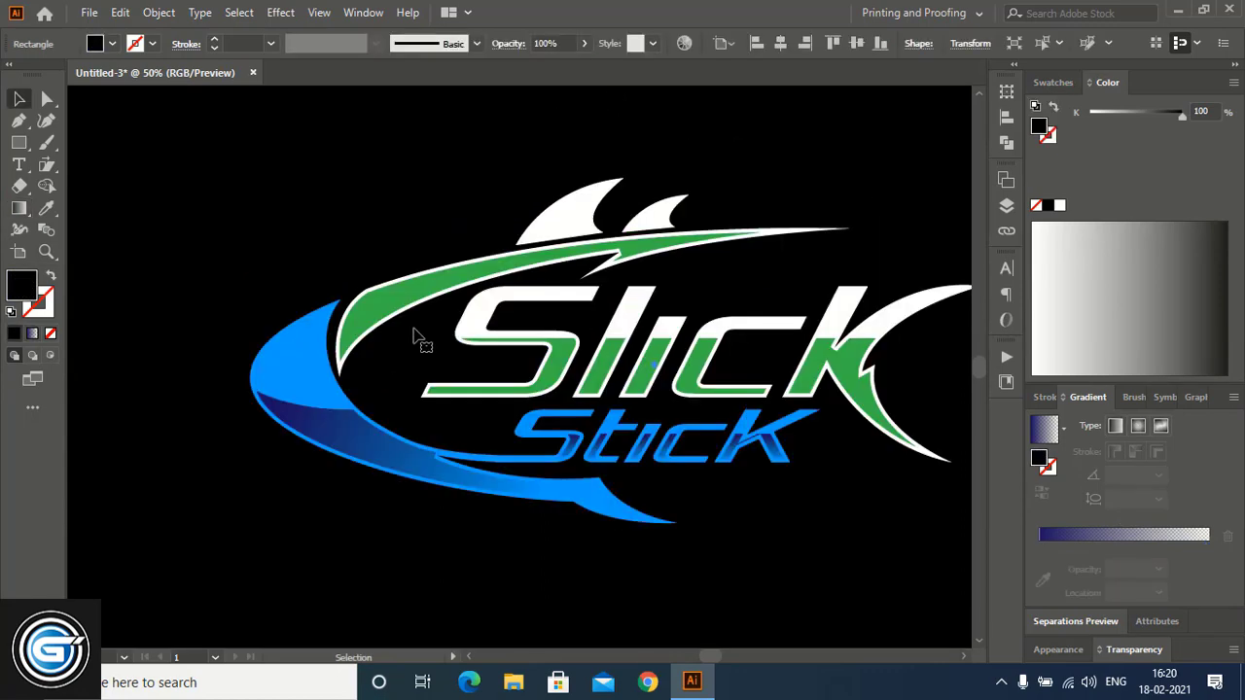
Copy the crescent's dark blue fading gradient onto the green fill of the upper swoosh and the green lower parts of the SlicK letters.
click(411, 292)
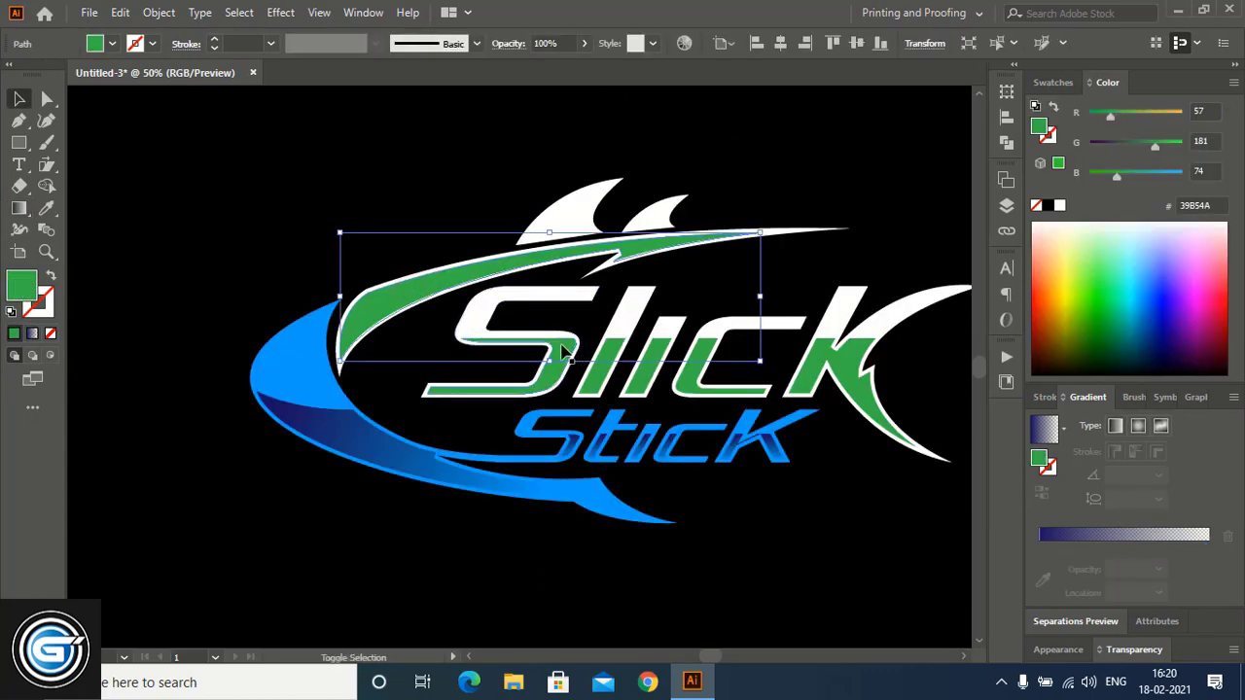
shift+click(611, 352)
shift+click(649, 365)
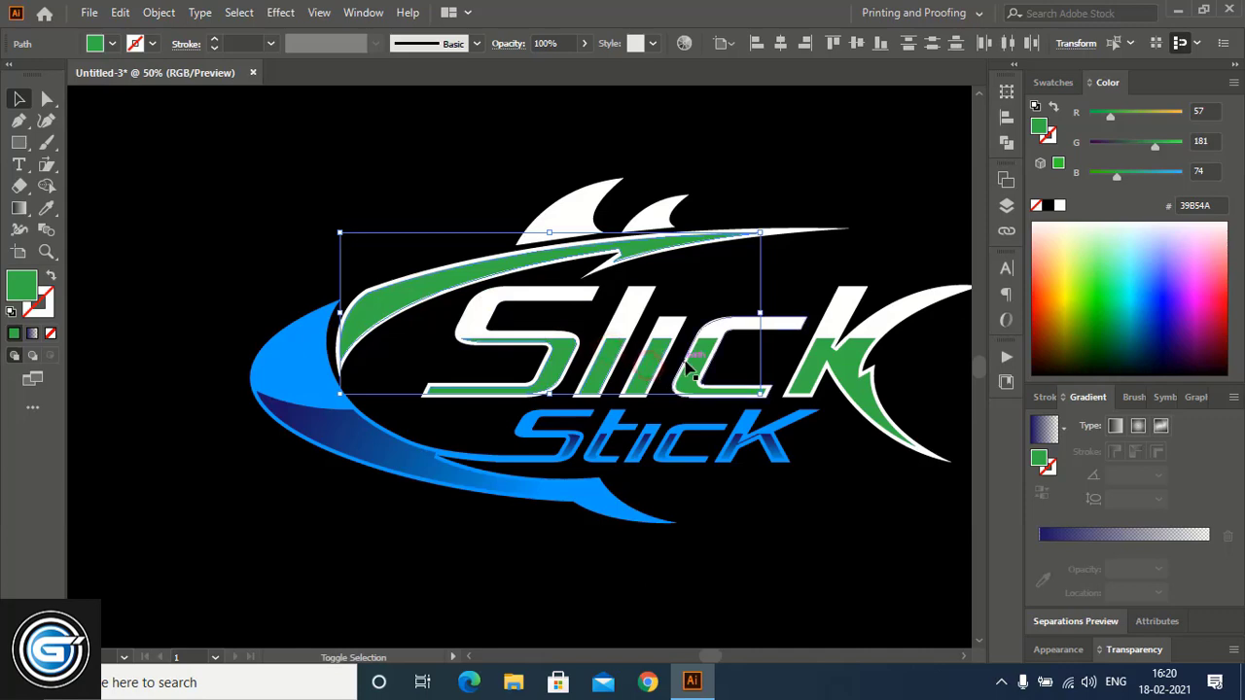
shift+click(692, 361)
shift+click(823, 363)
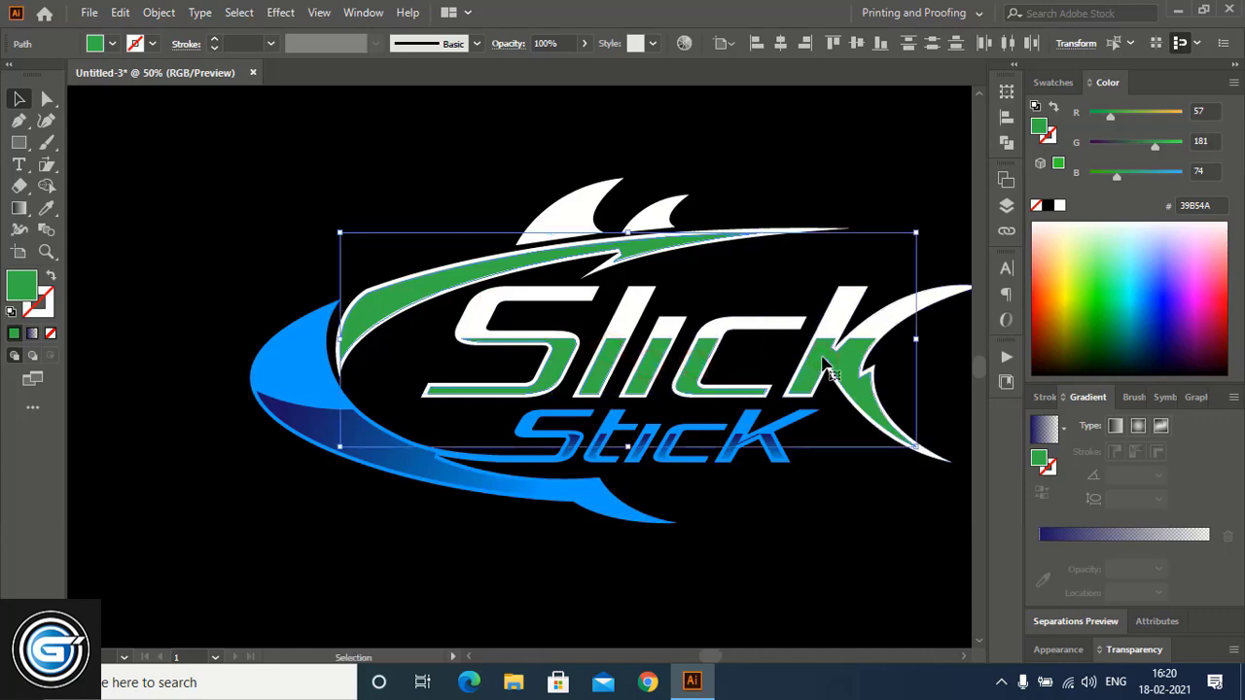
click(46, 209)
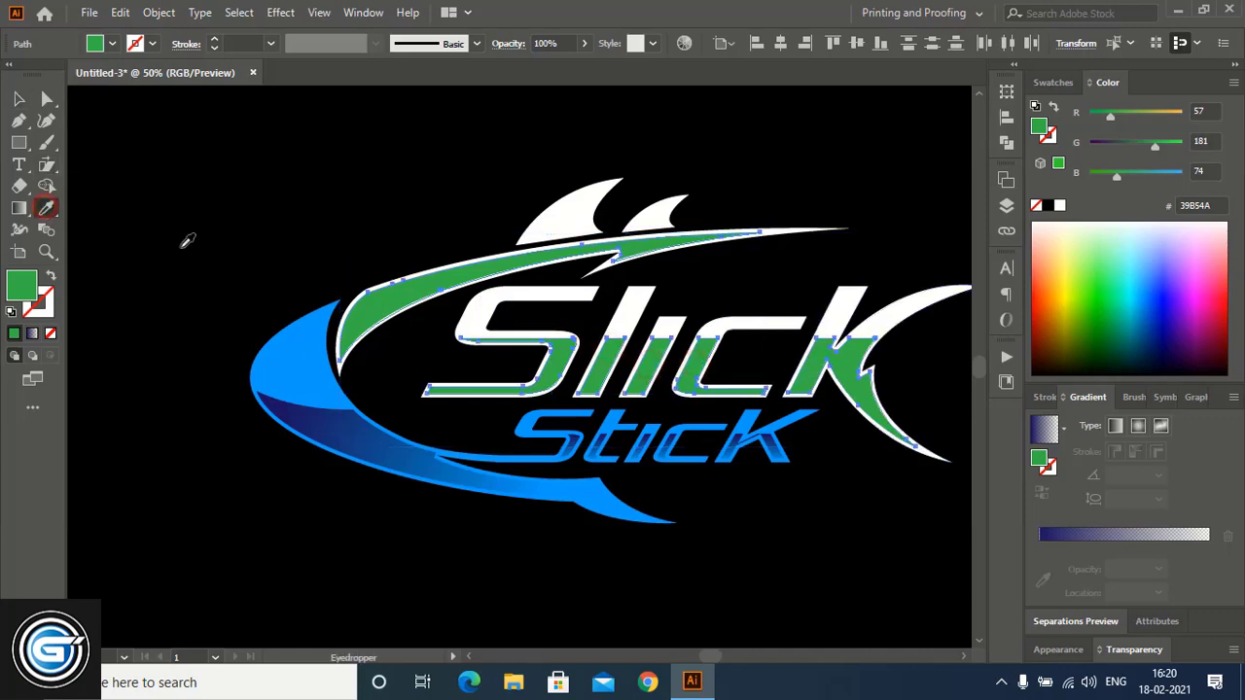
click(334, 417)
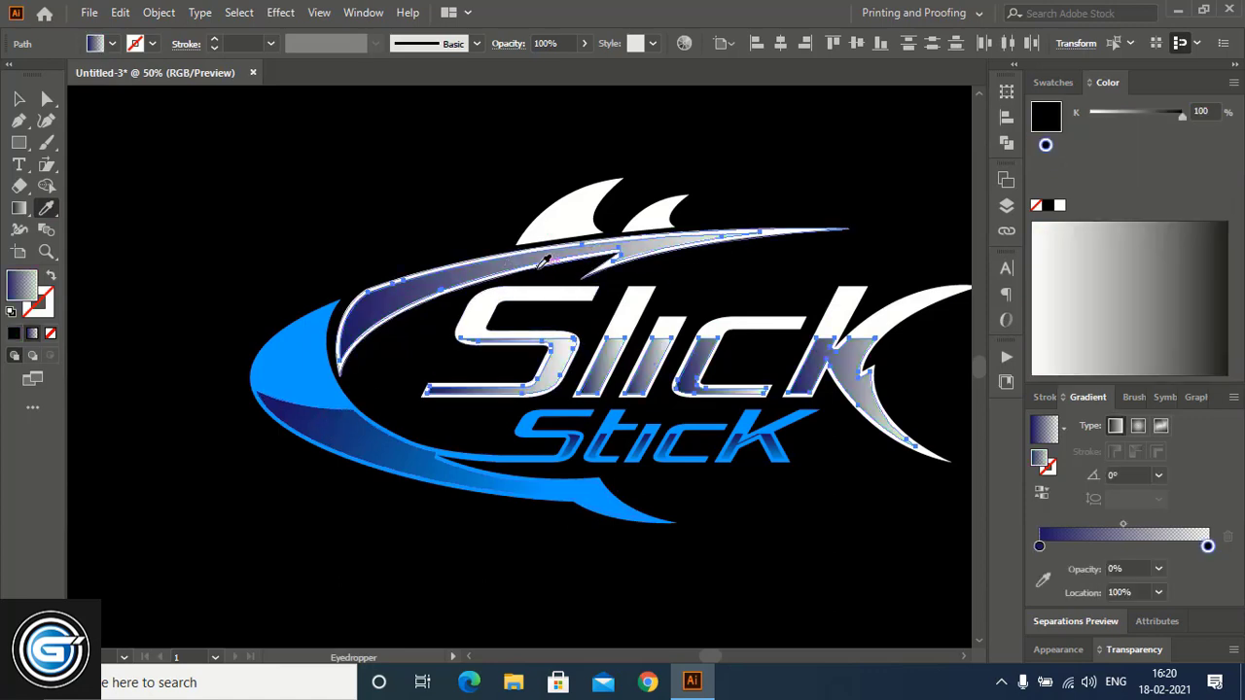
Change the start color stop of the swoosh and SlicK gradient to dark gray 333333.
click(1041, 546)
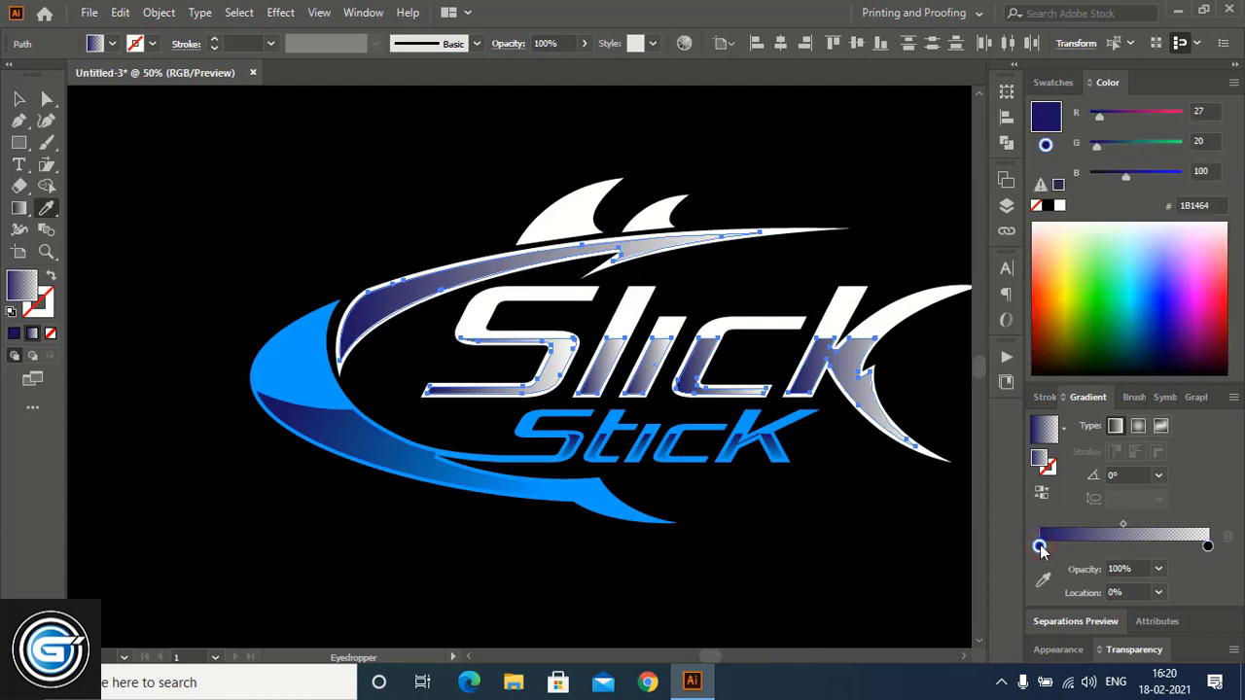
double_click(1041, 547)
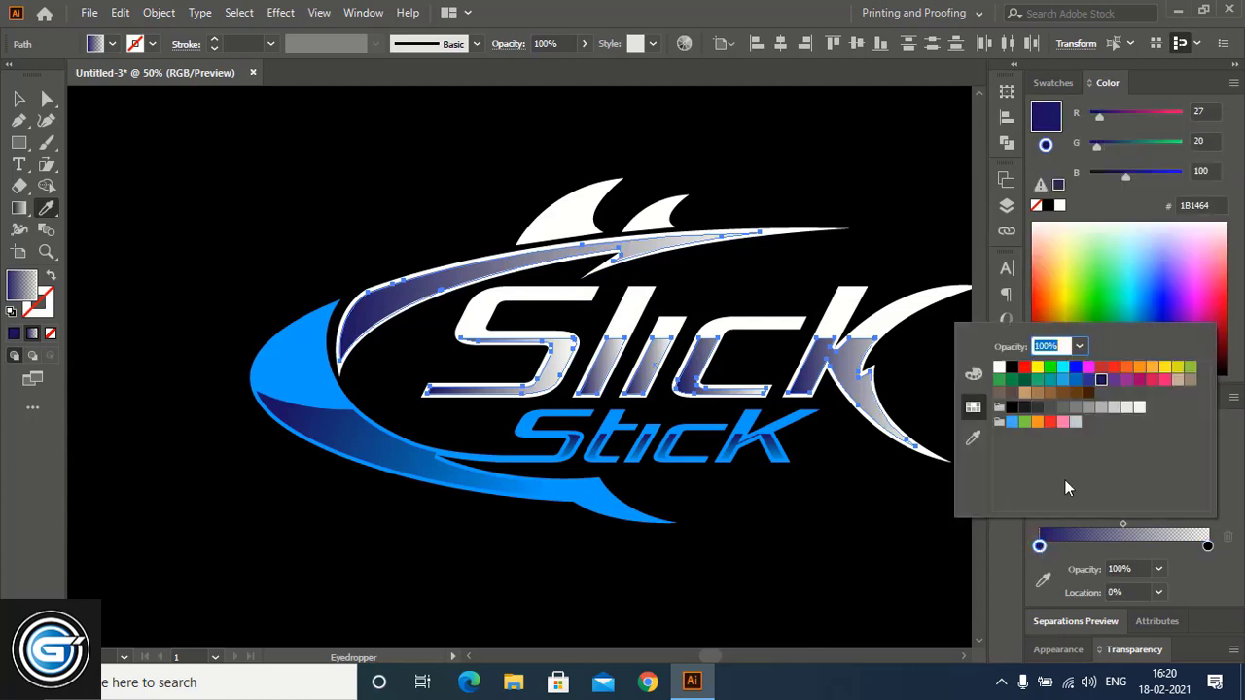
click(1049, 408)
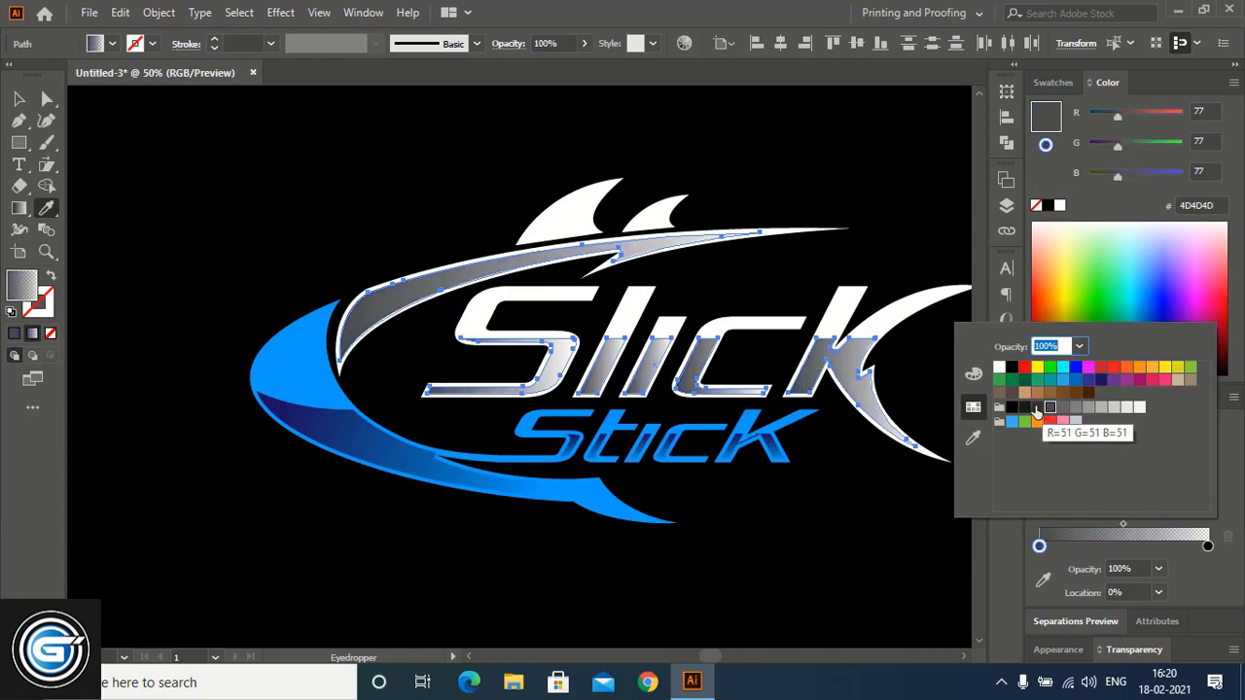
click(1037, 407)
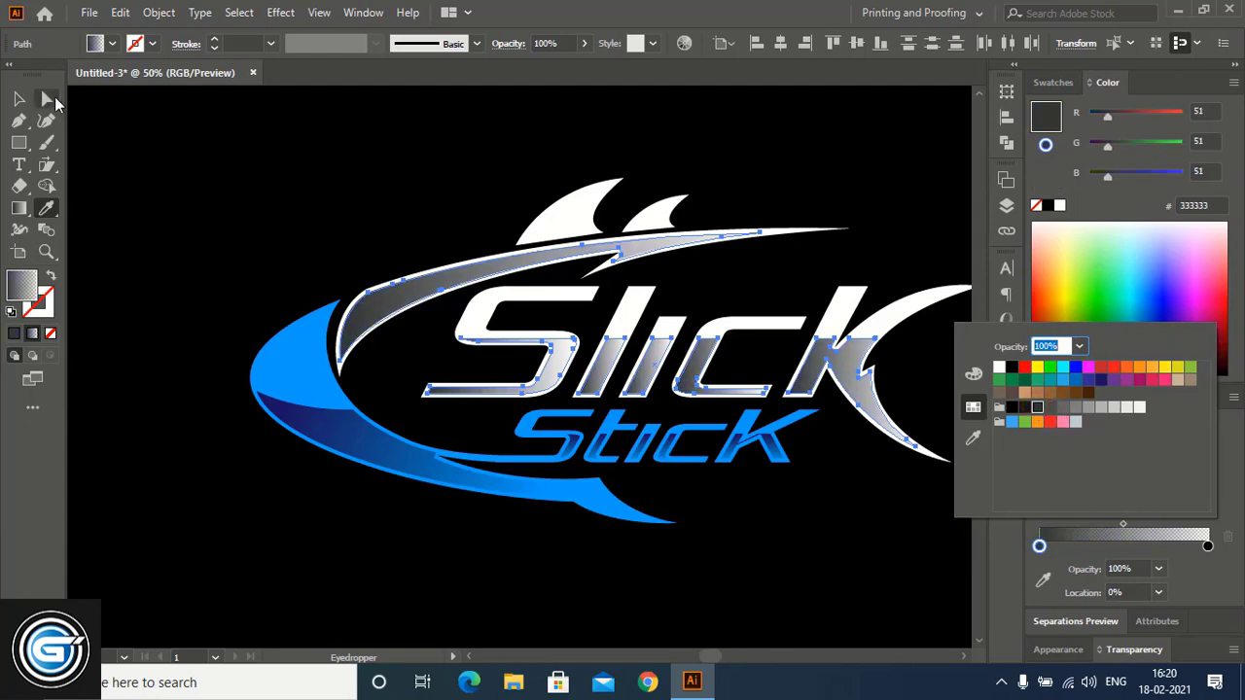
Redirect the upper swoosh's gray gradient to about -169° so it is dark at the pointed tip and fades toward the head.
click(18, 99)
click(418, 301)
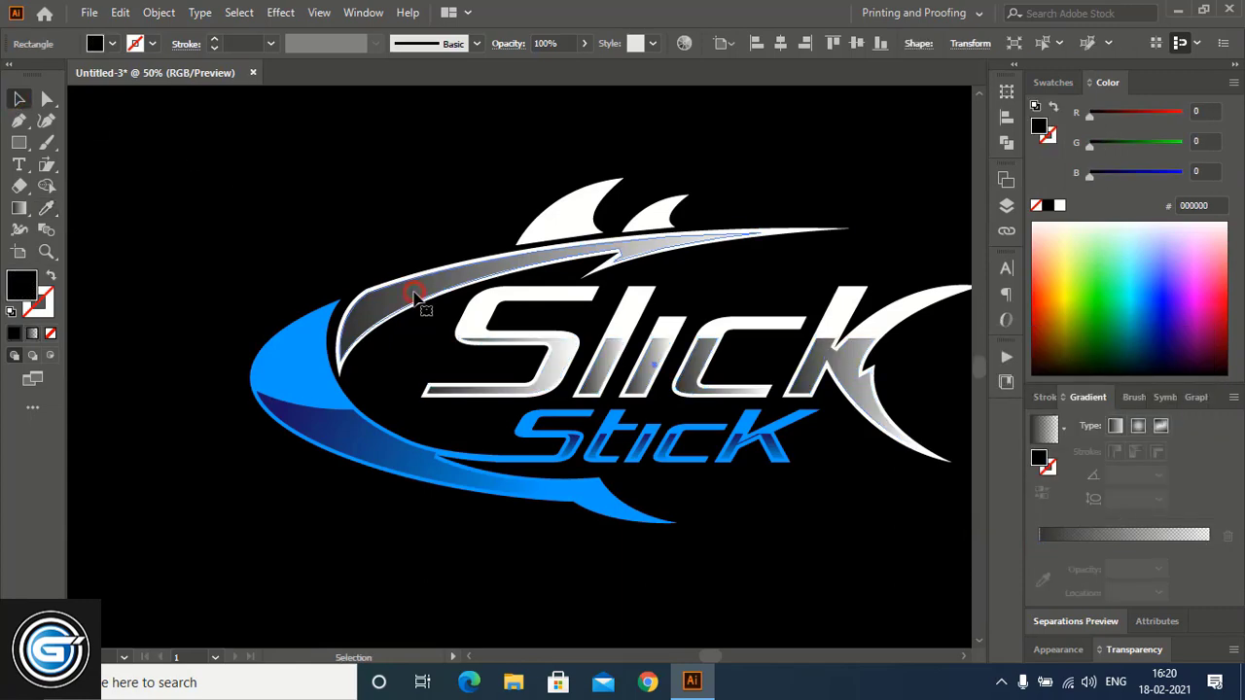
click(413, 296)
click(19, 207)
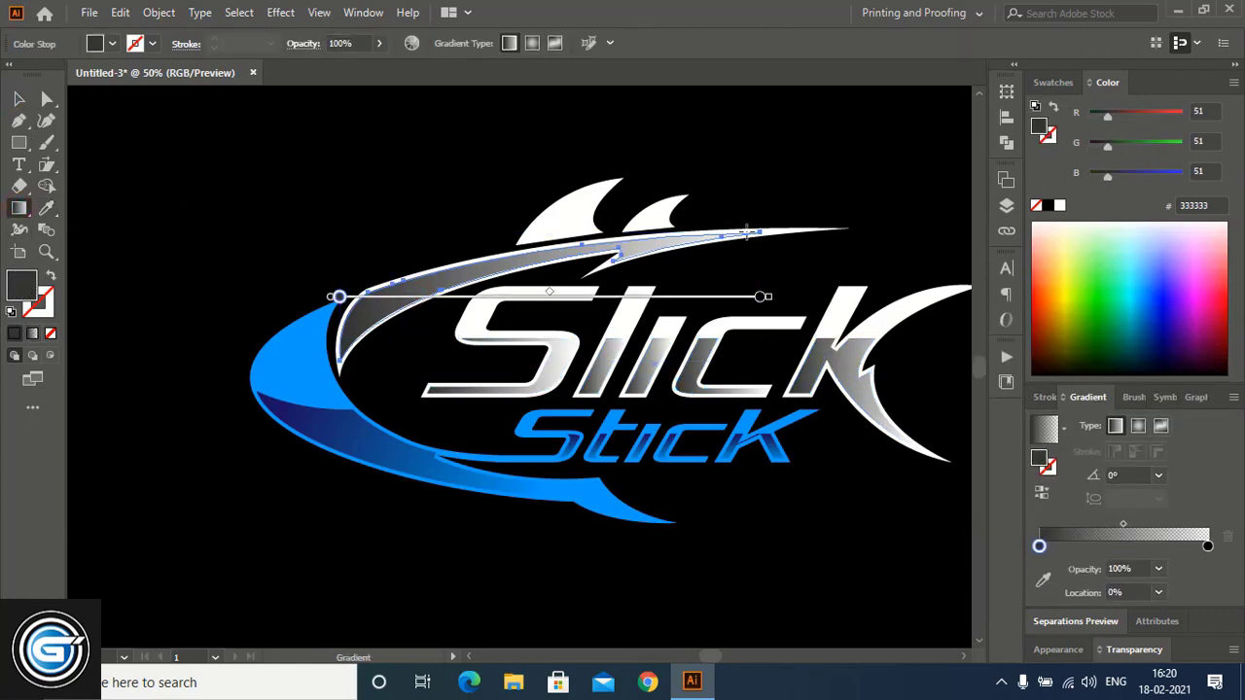
drag(720, 251, 360, 309)
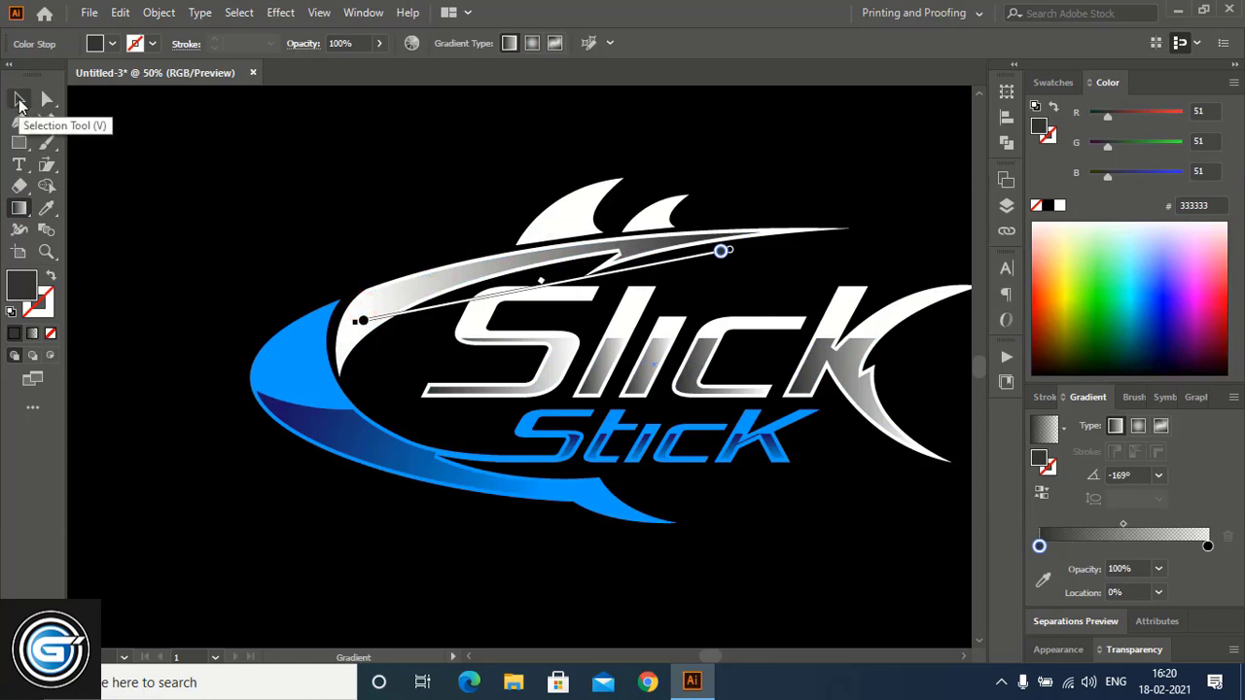
click(20, 101)
click(458, 167)
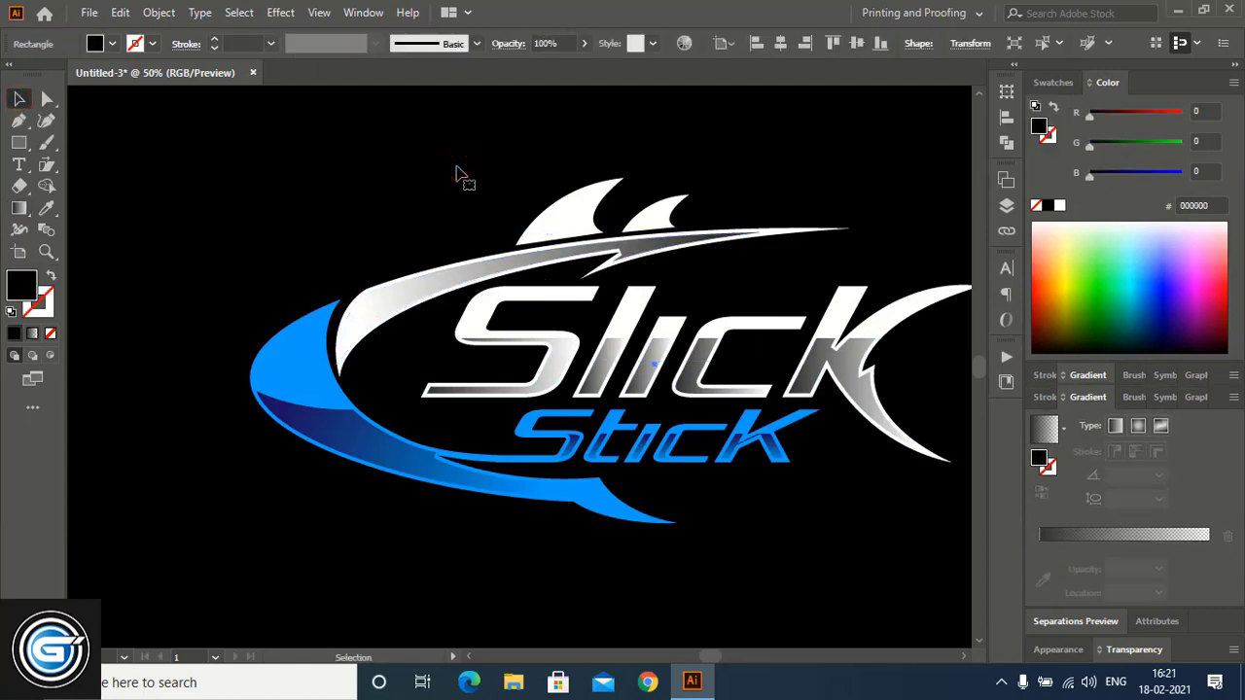
Redirect the gray gradient on the lower parts of the SlicK letters to -90°, fading from dark at mid-height to transparent at the base.
scroll(637, 245, down, 1)
click(825, 318)
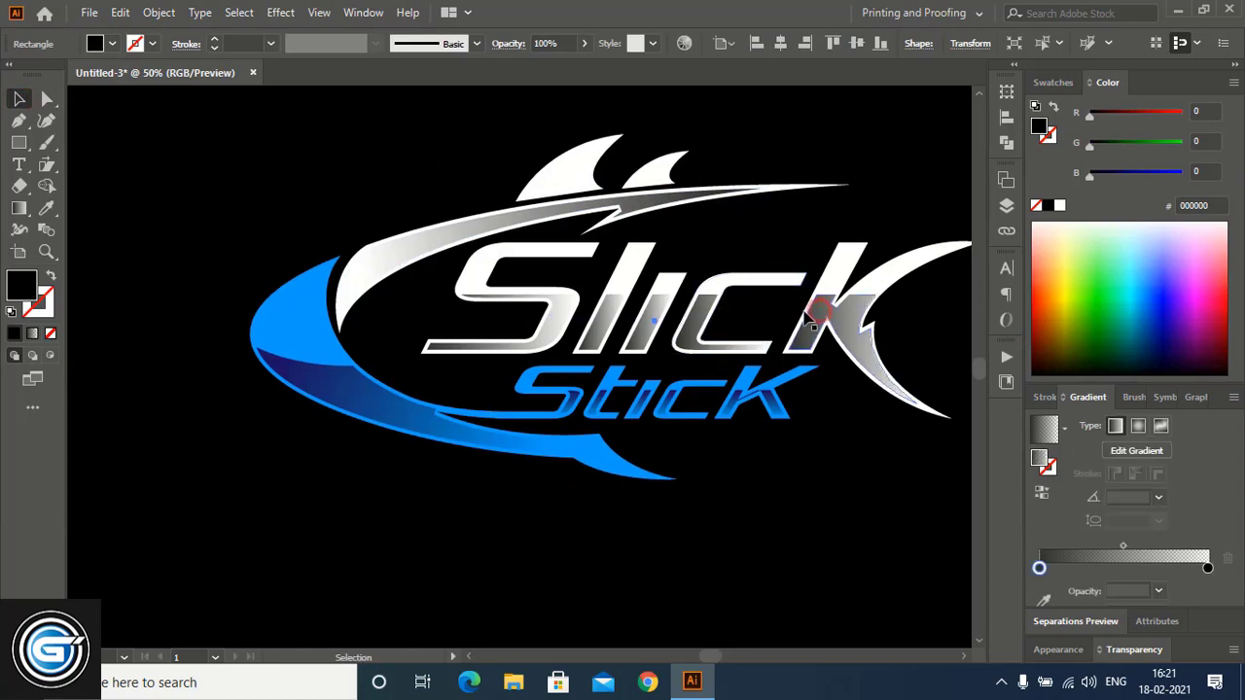
shift+click(707, 326)
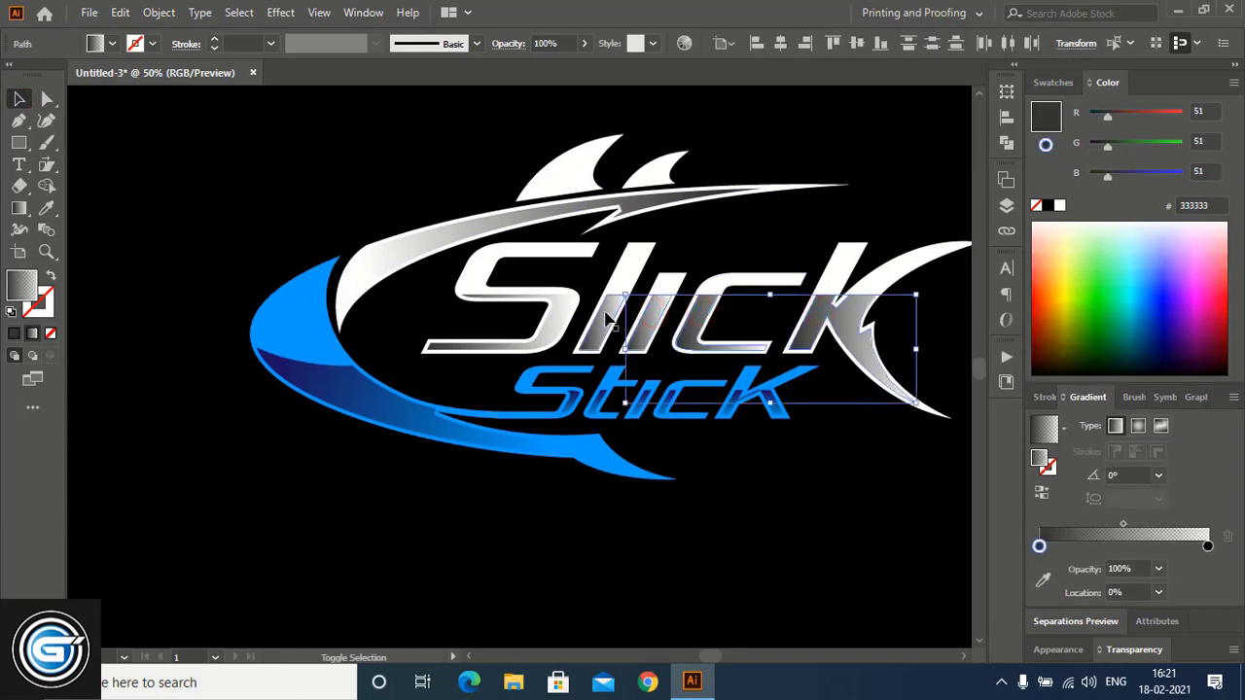
shift+click(561, 324)
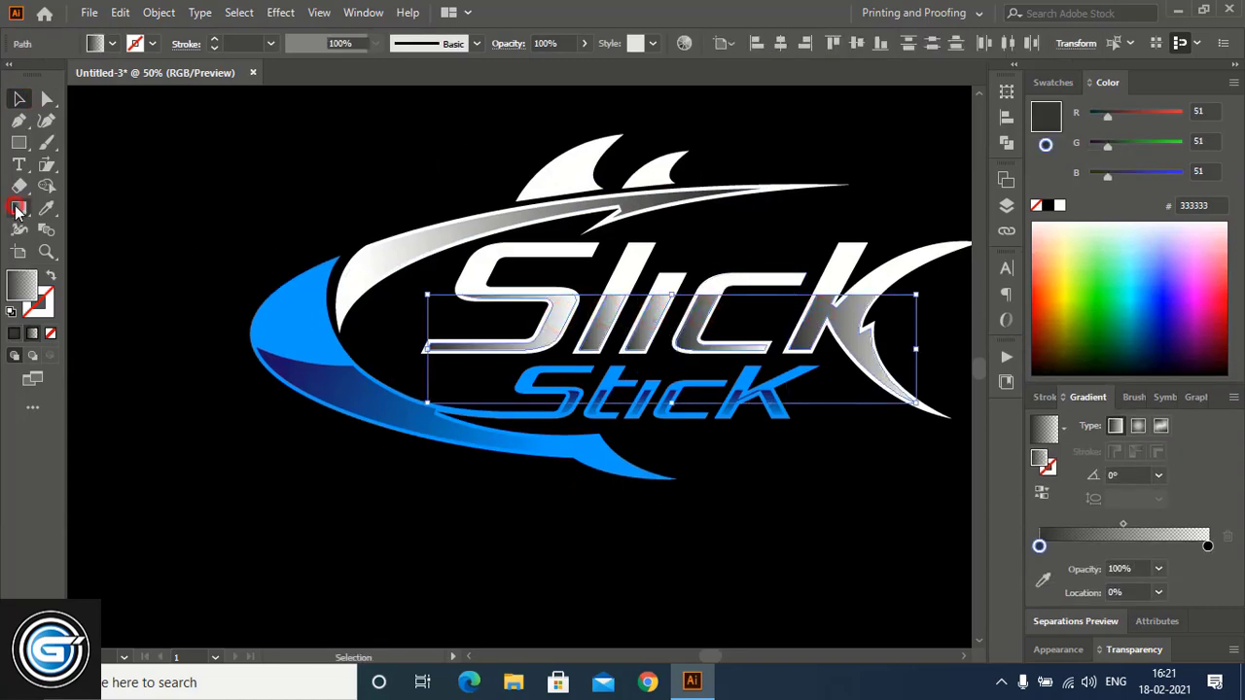
click(19, 208)
drag(659, 310, 644, 358)
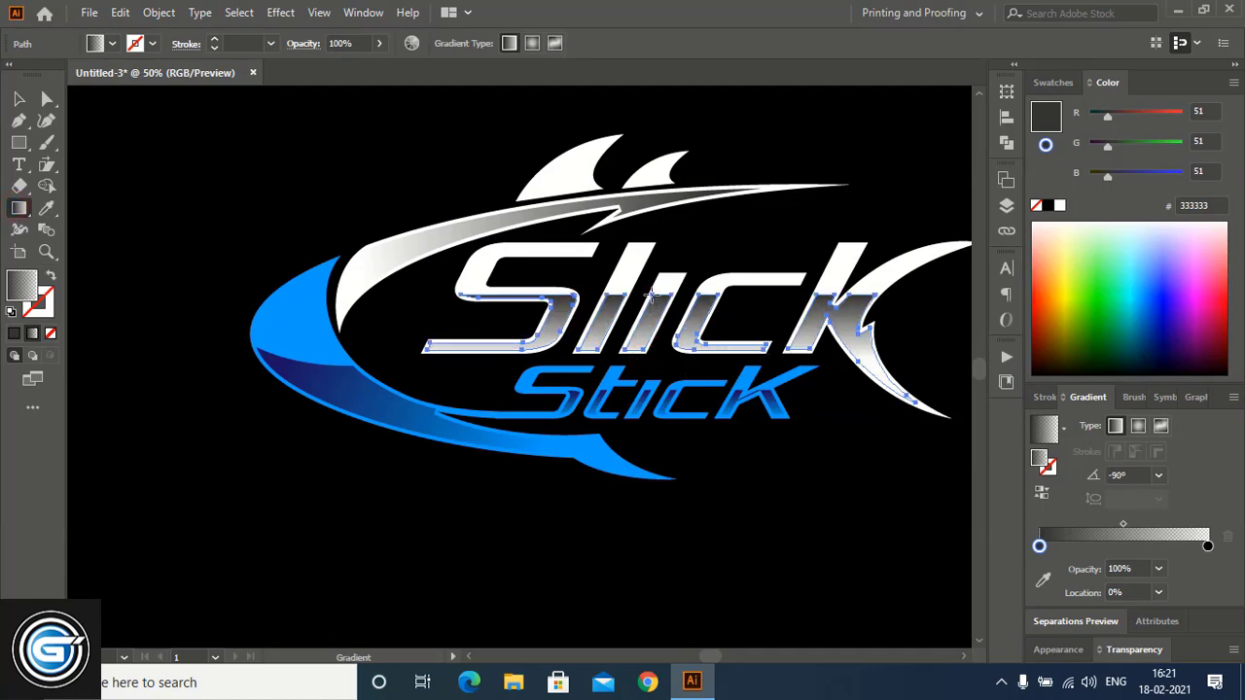
drag(654, 294, 653, 344)
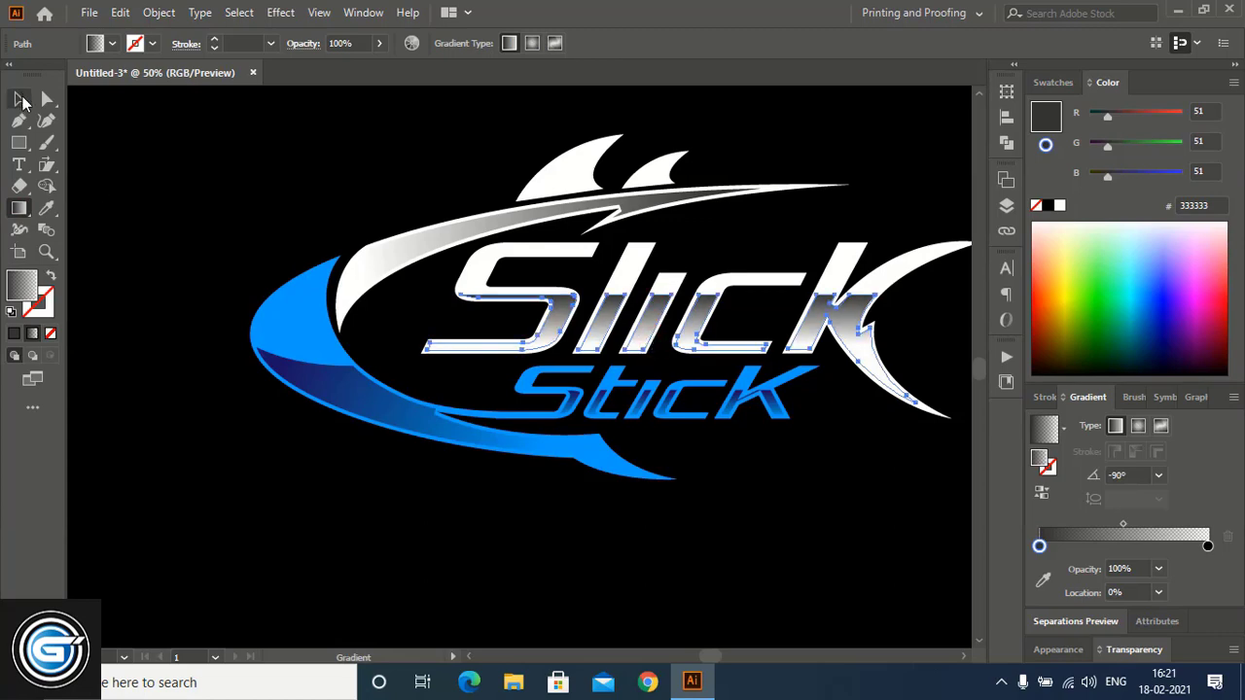
click(18, 99)
click(215, 443)
key(ctrl+minus)
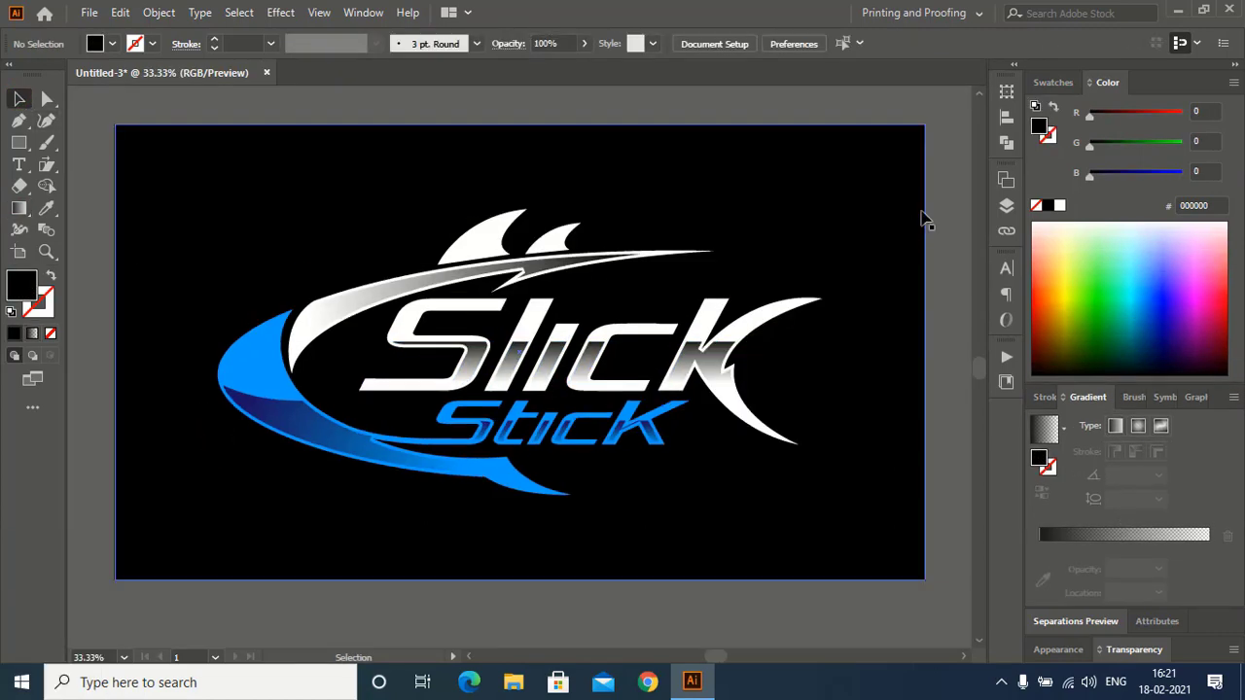
click(949, 204)
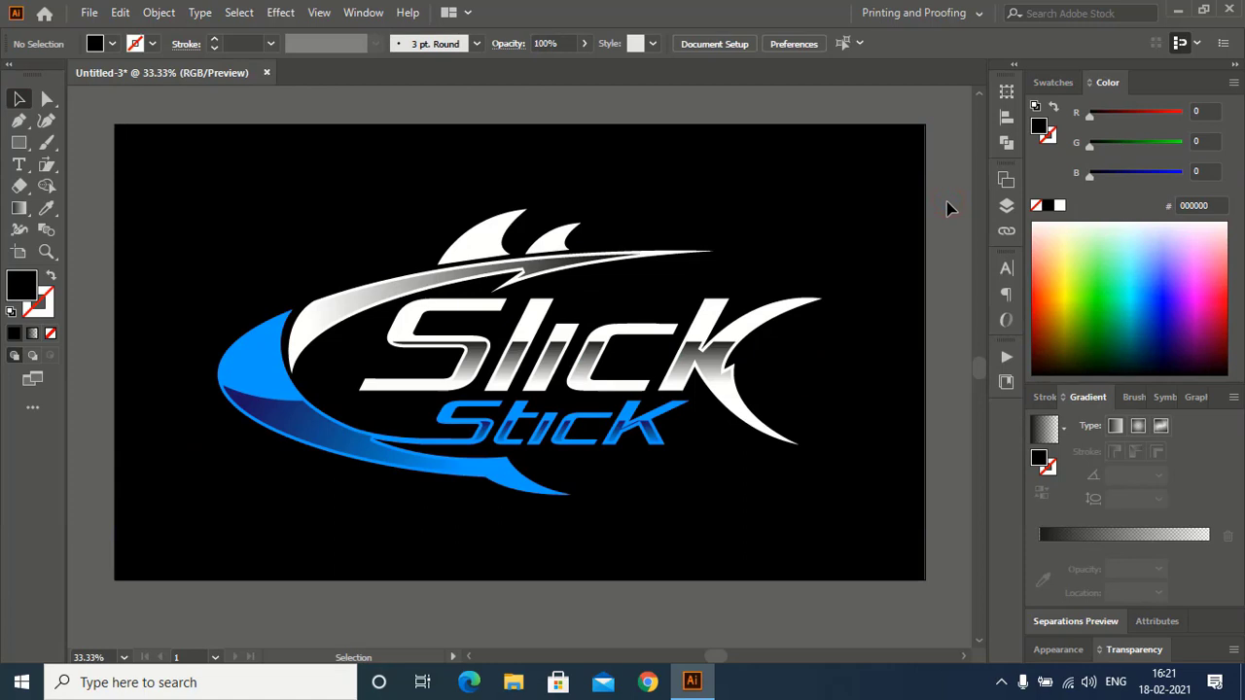